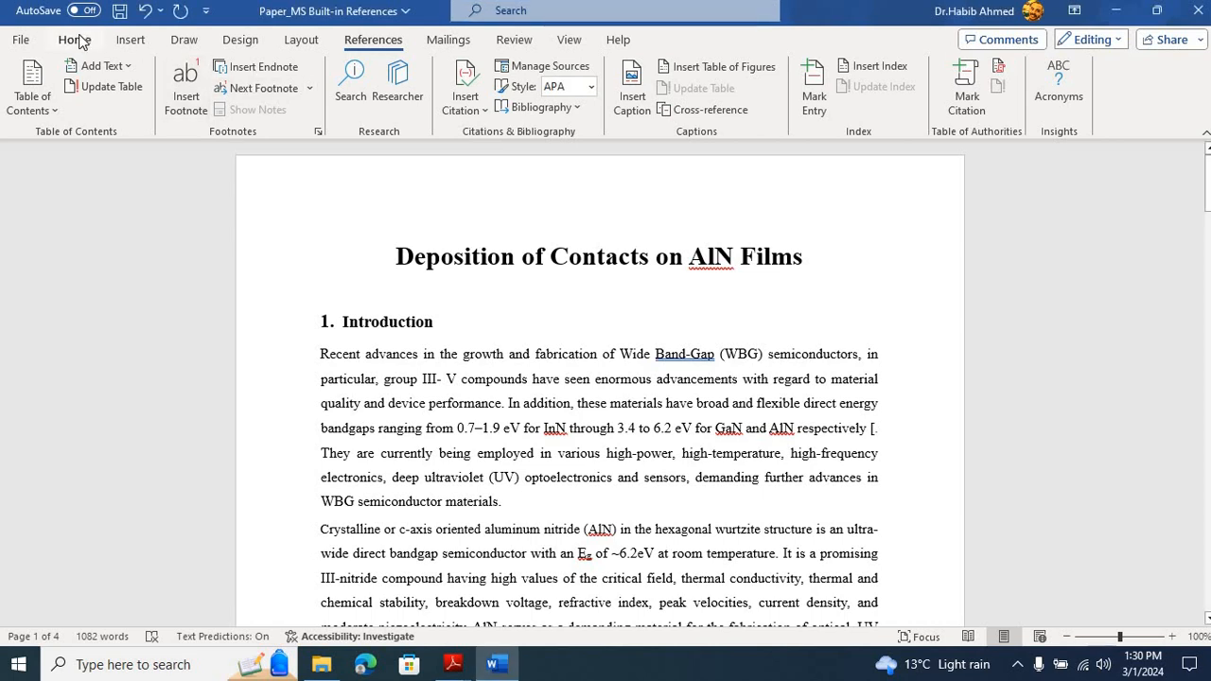
Choose IEEE in the References tab's citation Style list, then scroll to the document's end
click(76, 39)
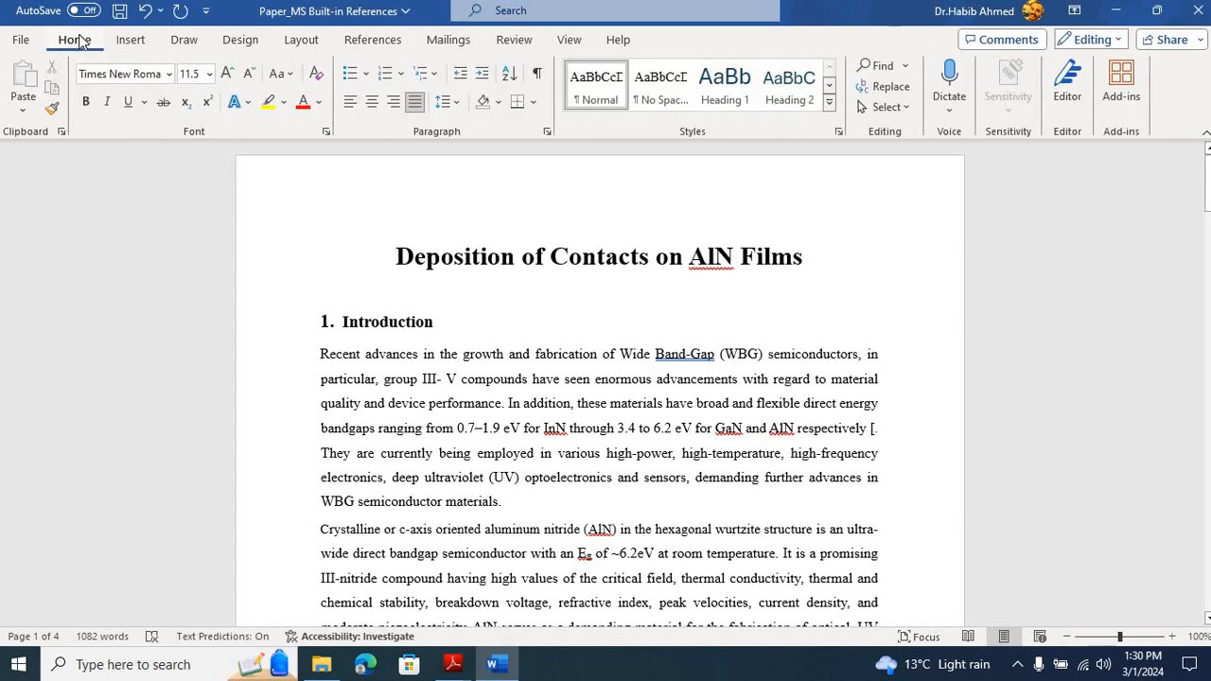
click(388, 45)
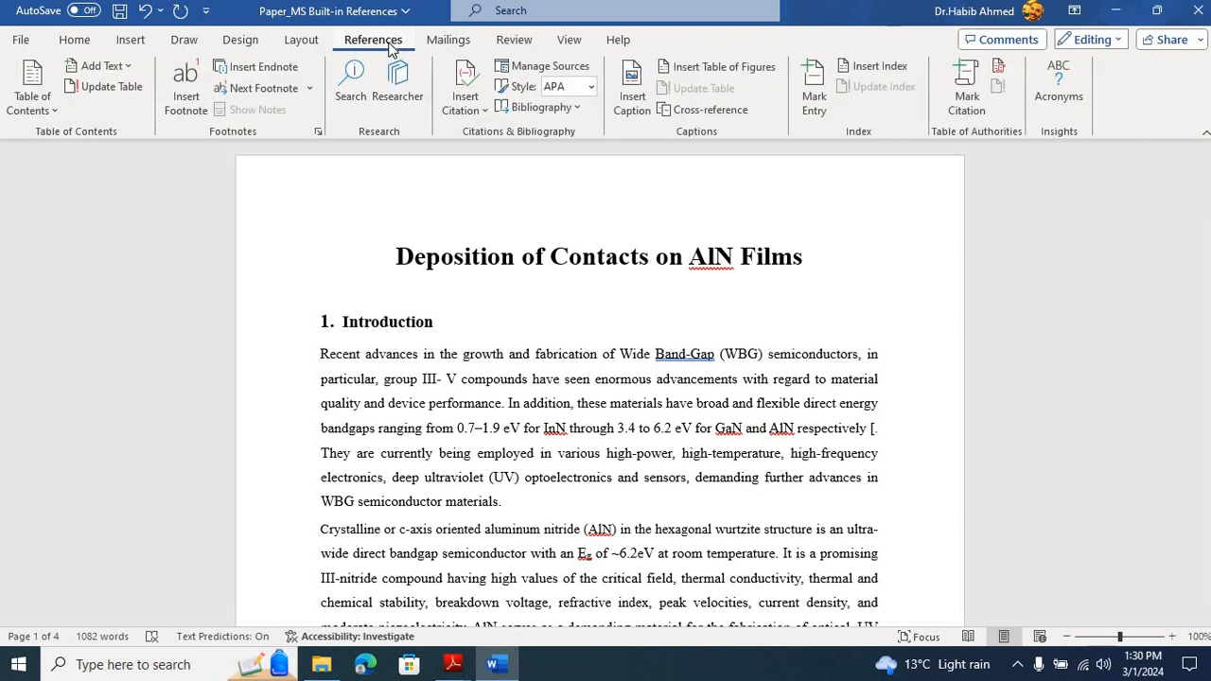
click(591, 86)
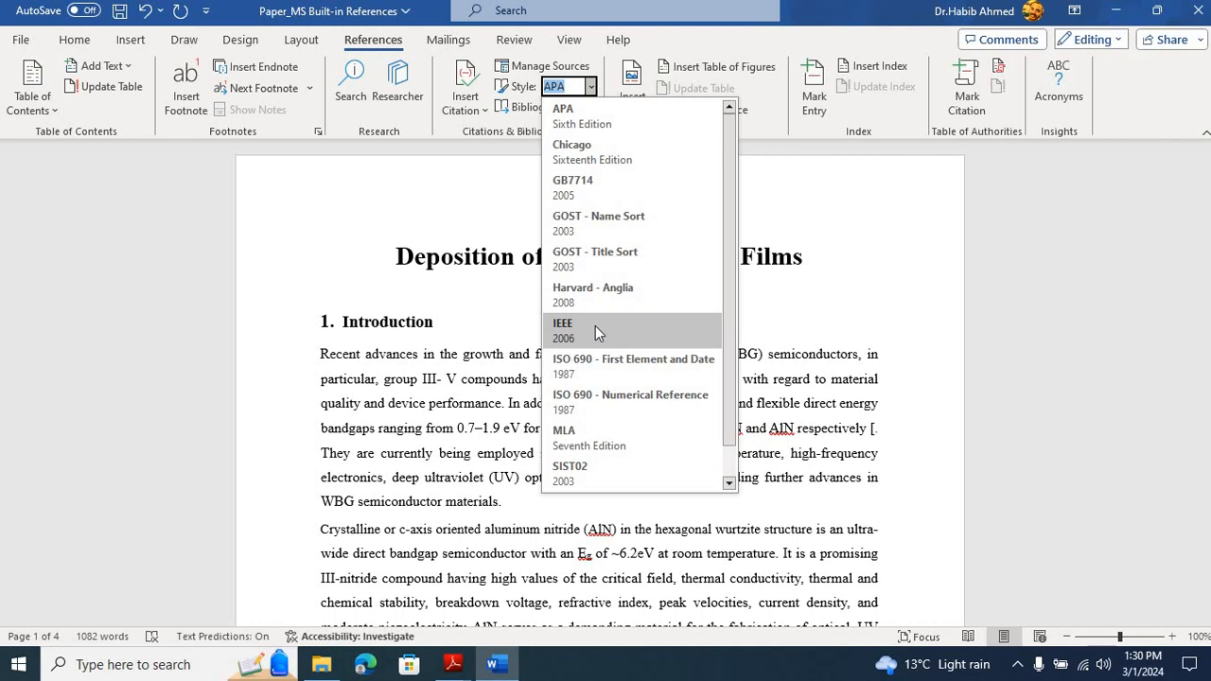
click(595, 326)
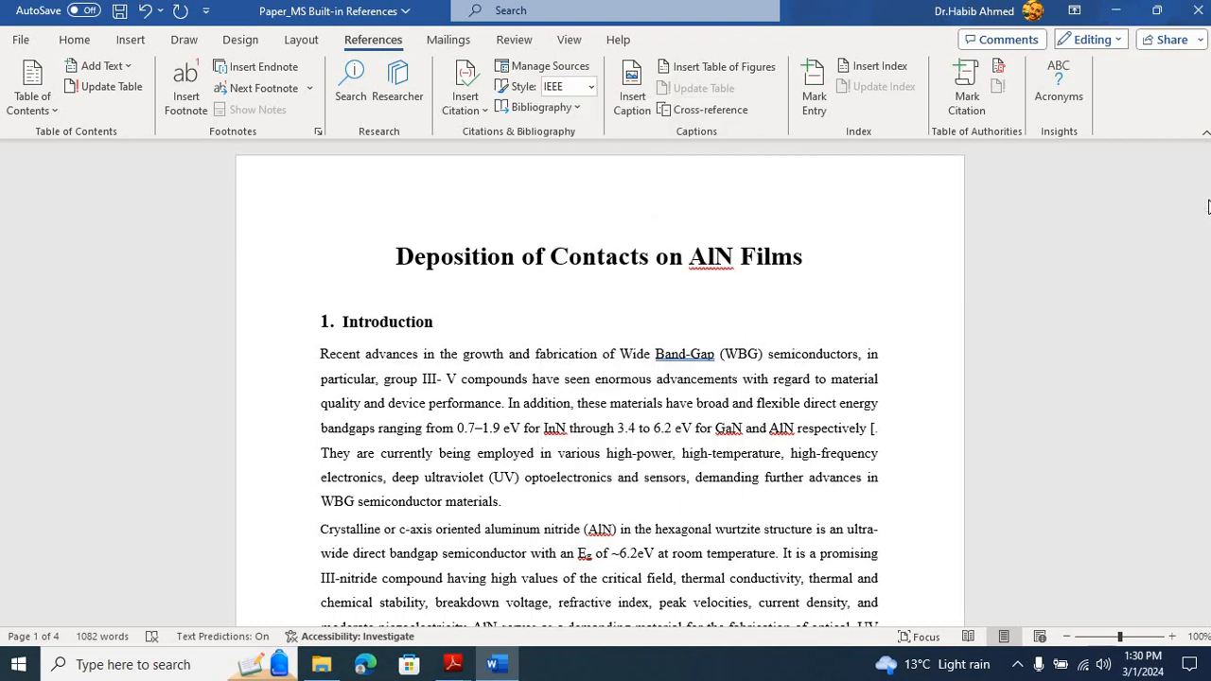
drag(1208, 206, 446, 552)
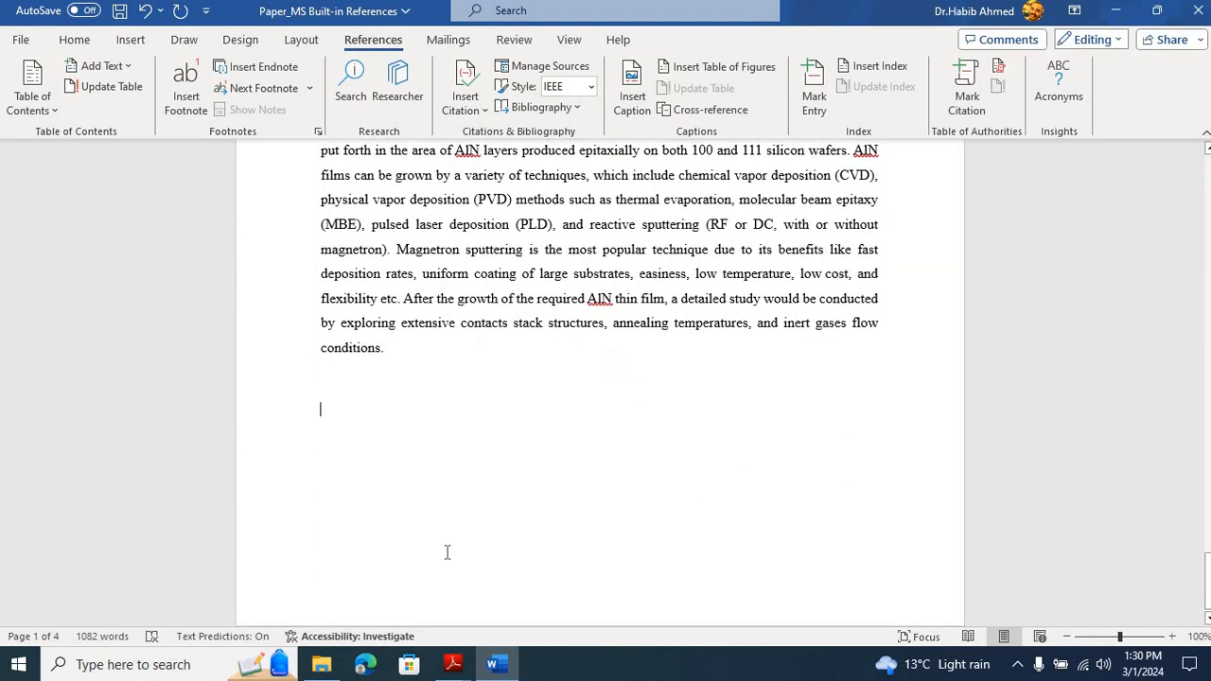
Insert a built-in Bibliography block on the blank line after the conclusion
click(318, 407)
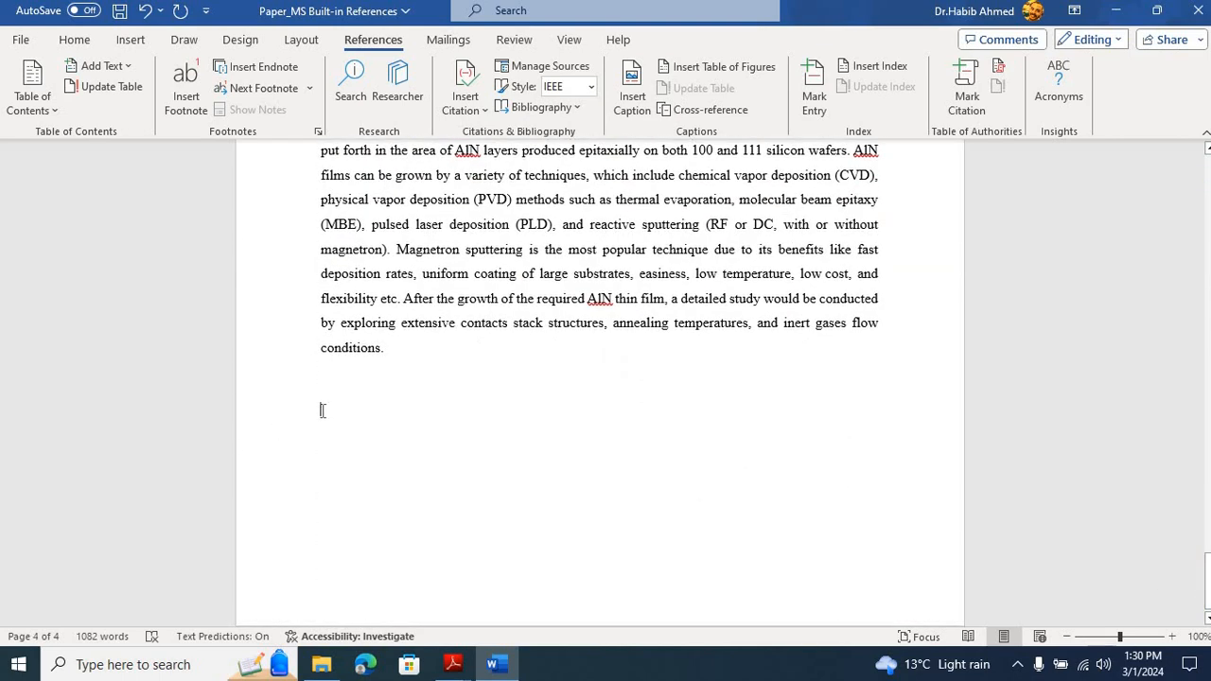
click(579, 108)
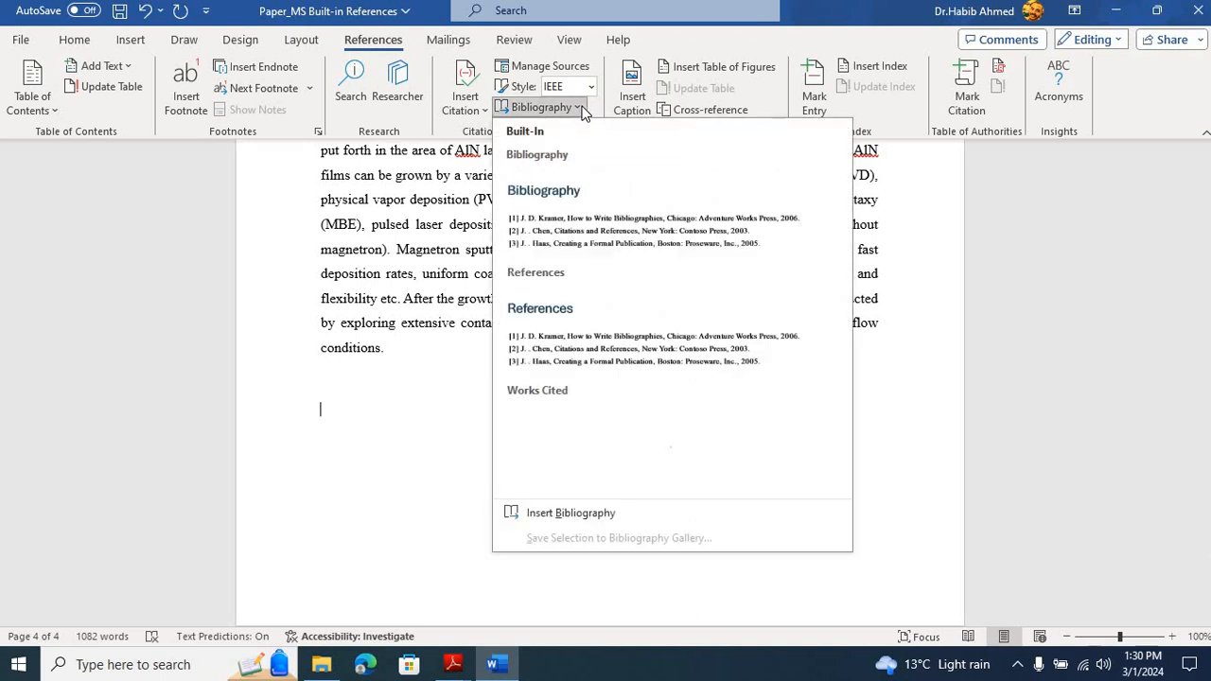
click(571, 200)
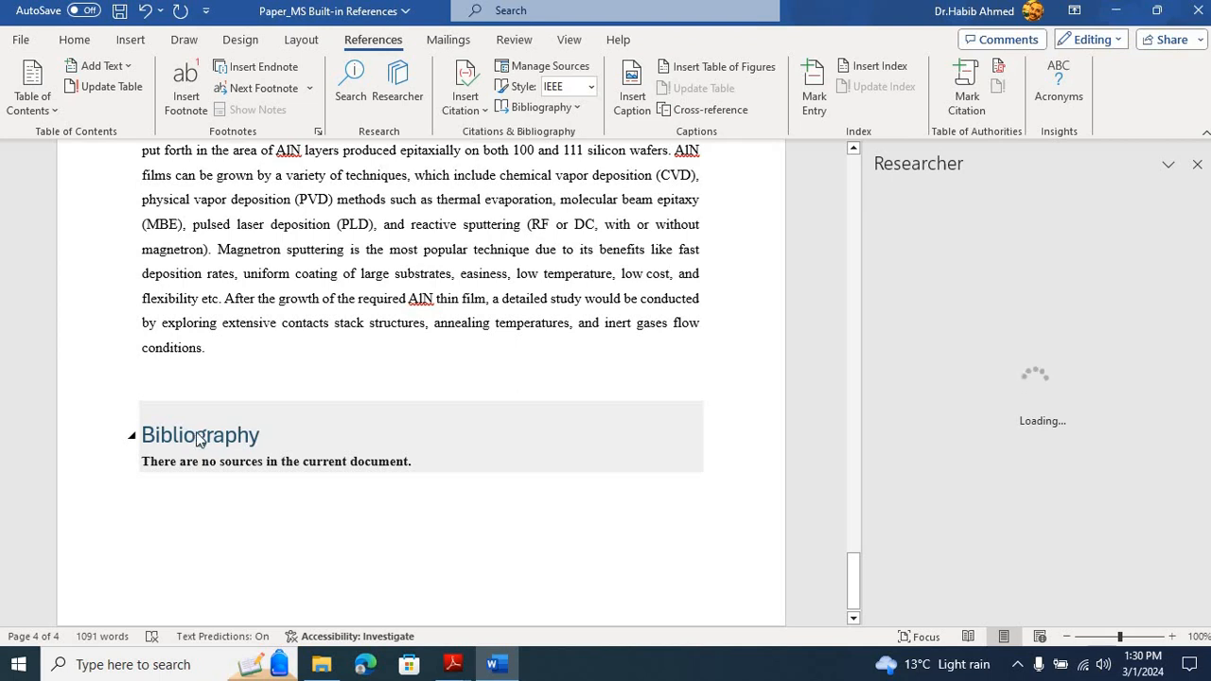
Rename the bibliography heading from 'Bibliography' to 'References'
click(267, 434)
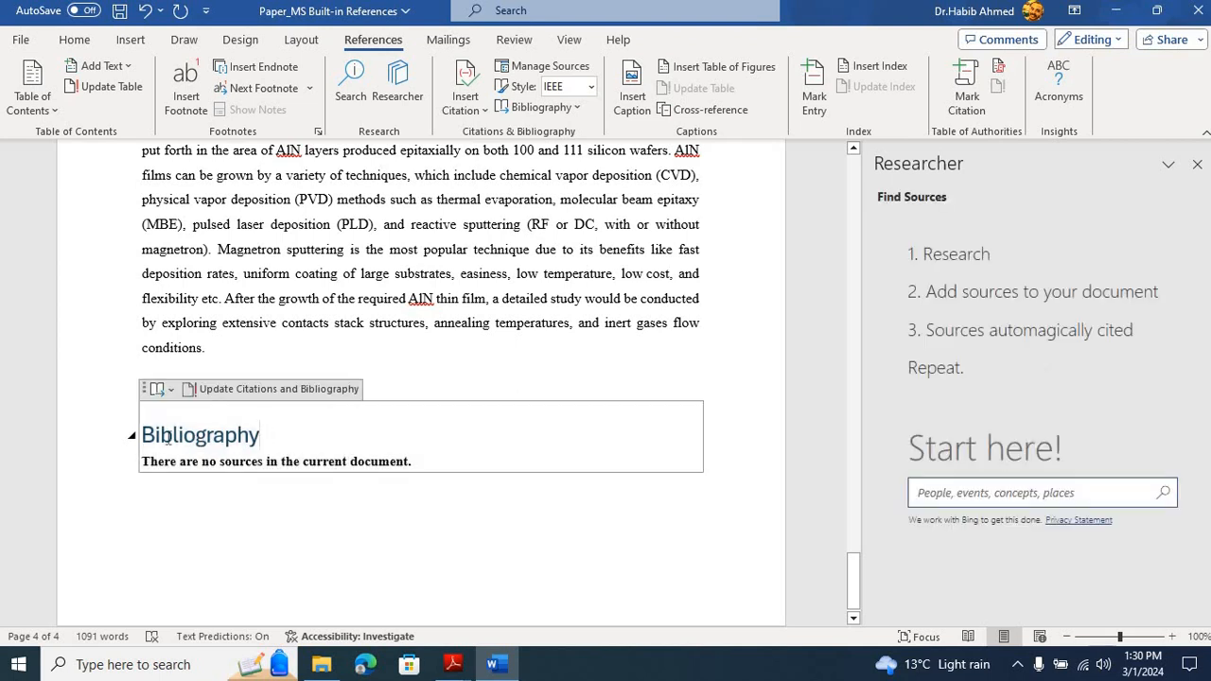
drag(261, 436, 144, 437)
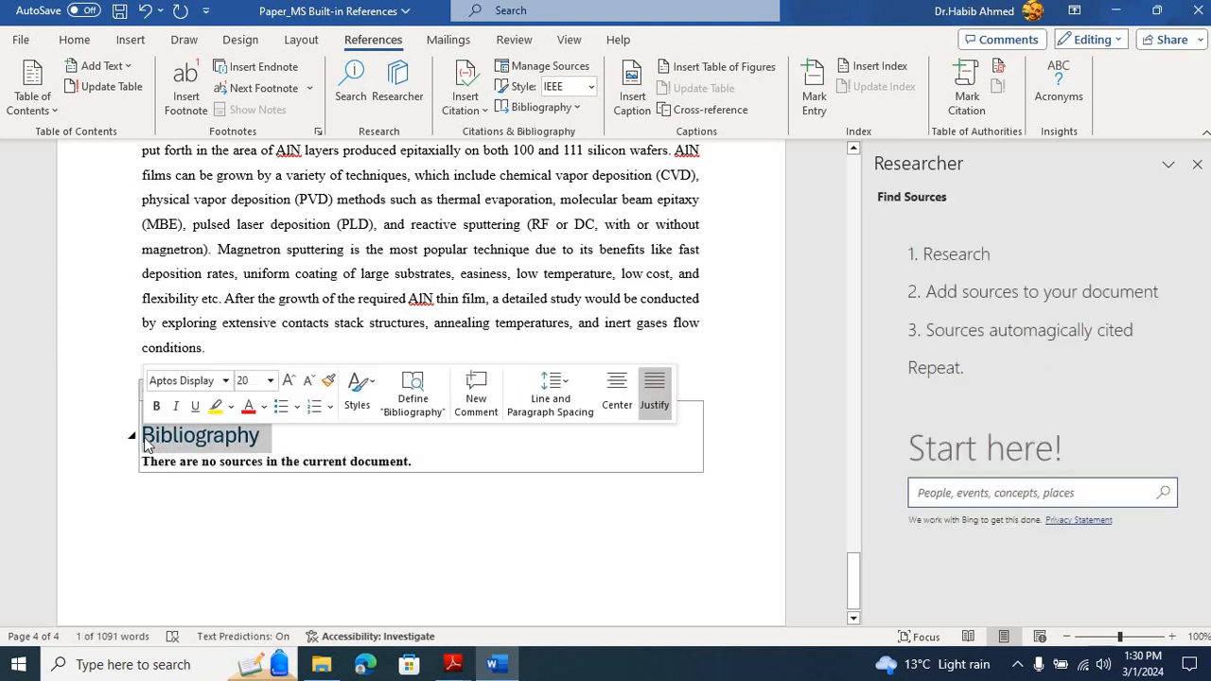
text(Ref)
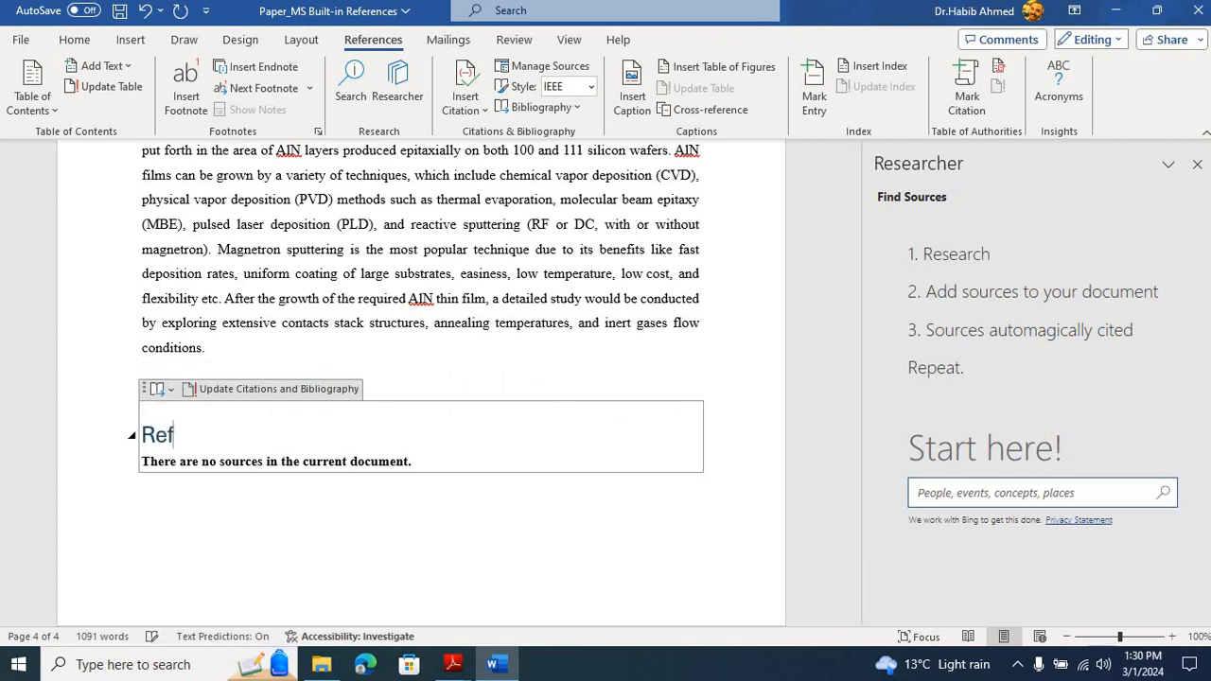
text(erences)
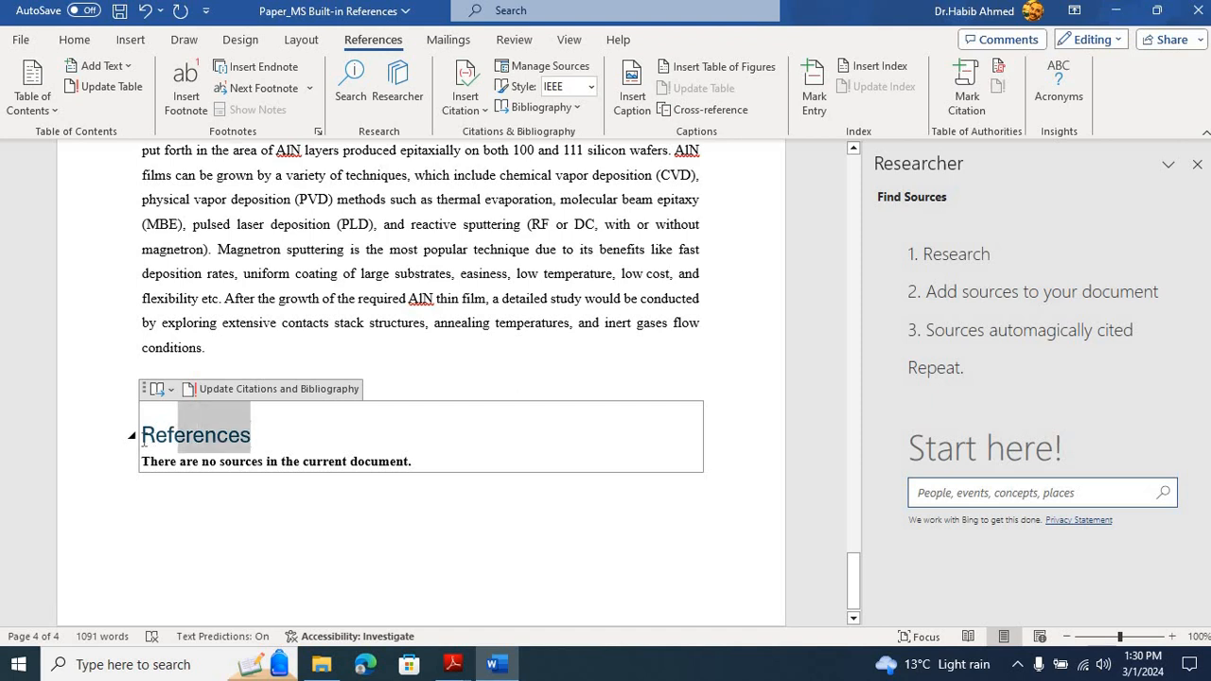
triple_click(179, 435)
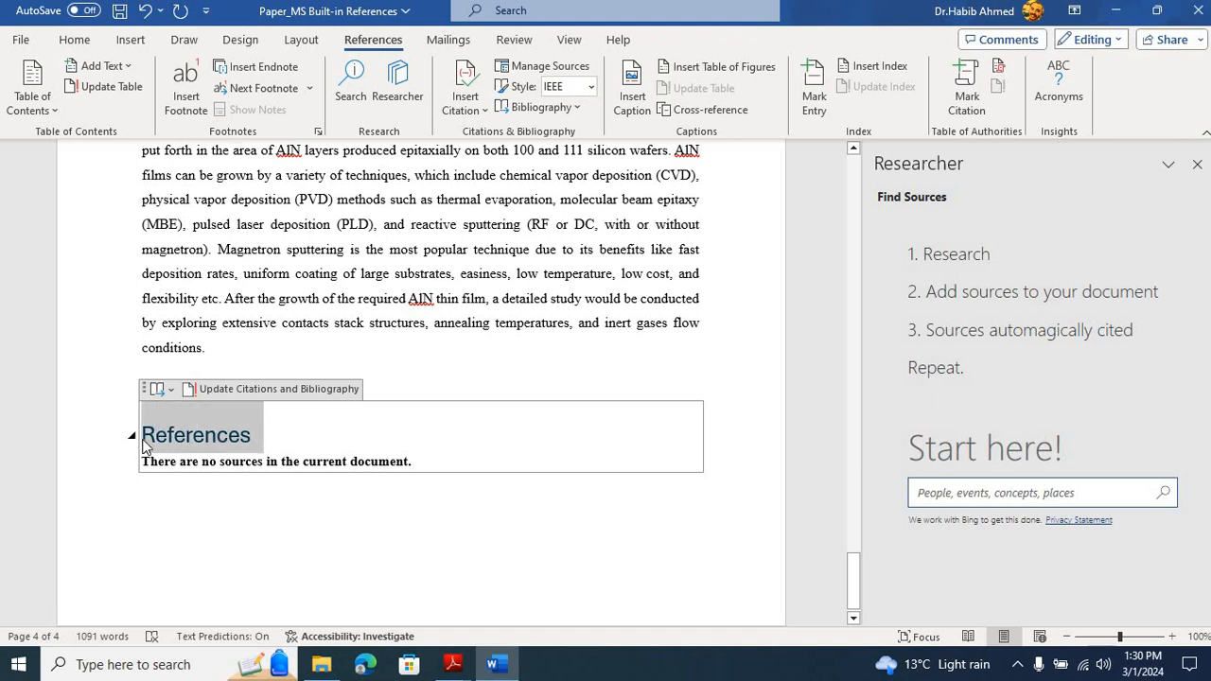
Format the References heading as bold Times New Roman in Automatic (black) colour
click(68, 42)
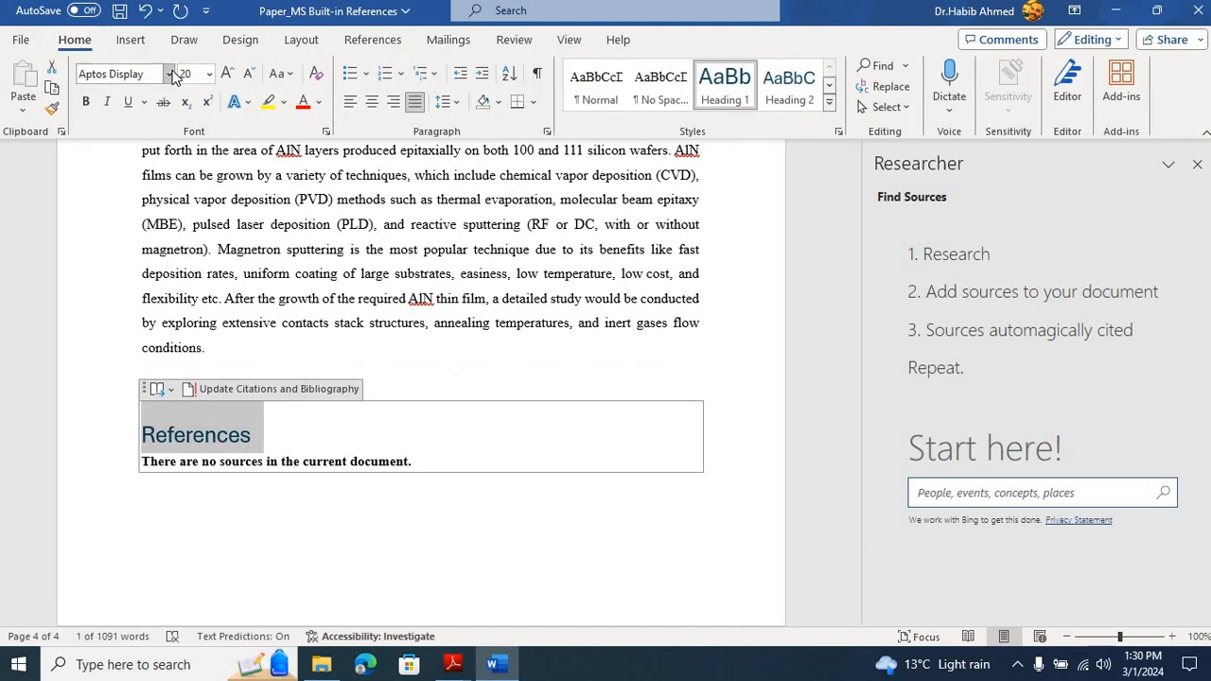
click(171, 73)
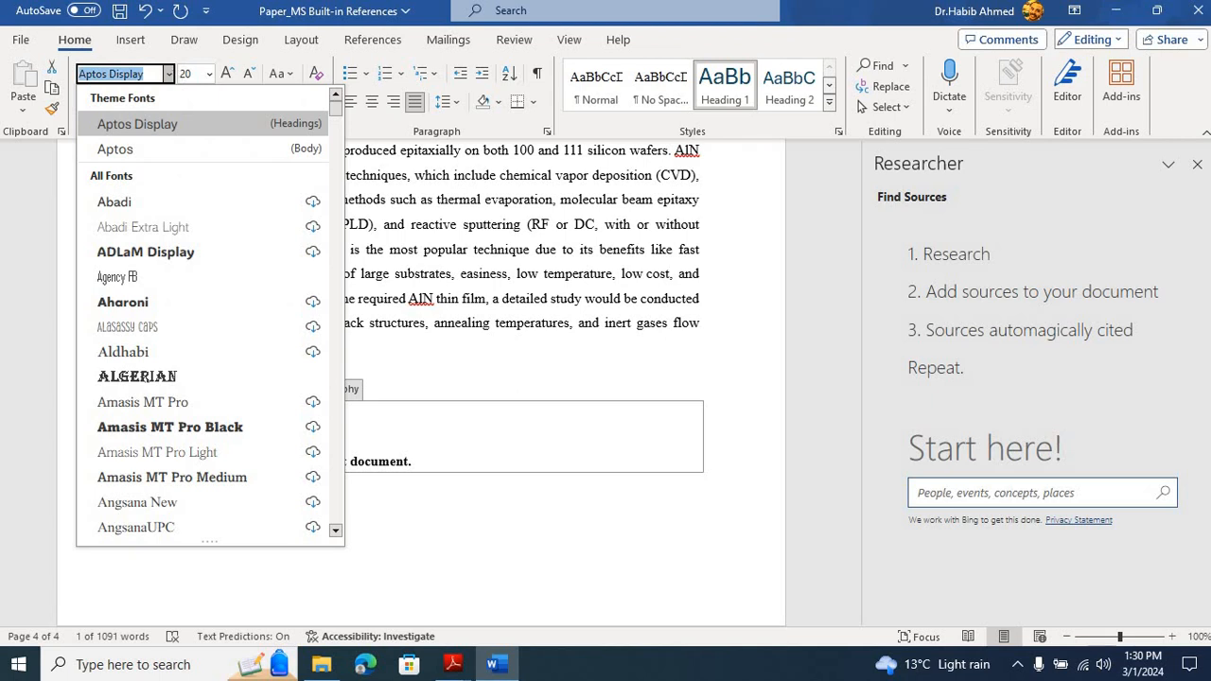
text(Times New Roma)
key(Return)
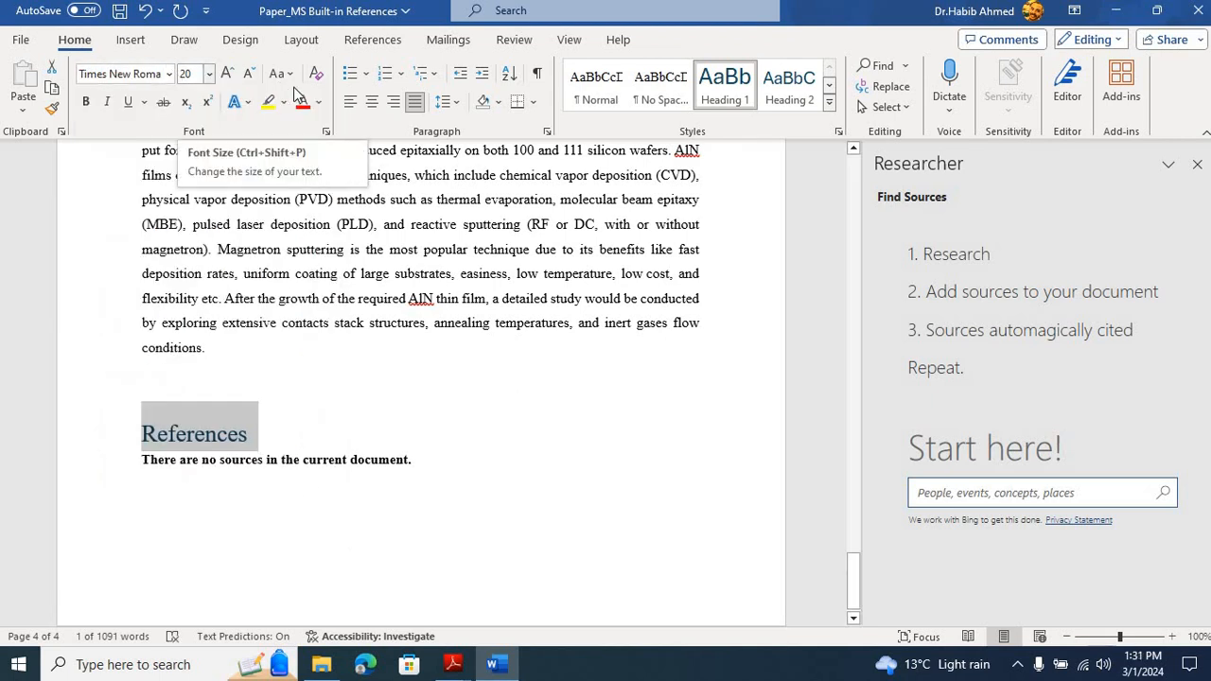
click(318, 101)
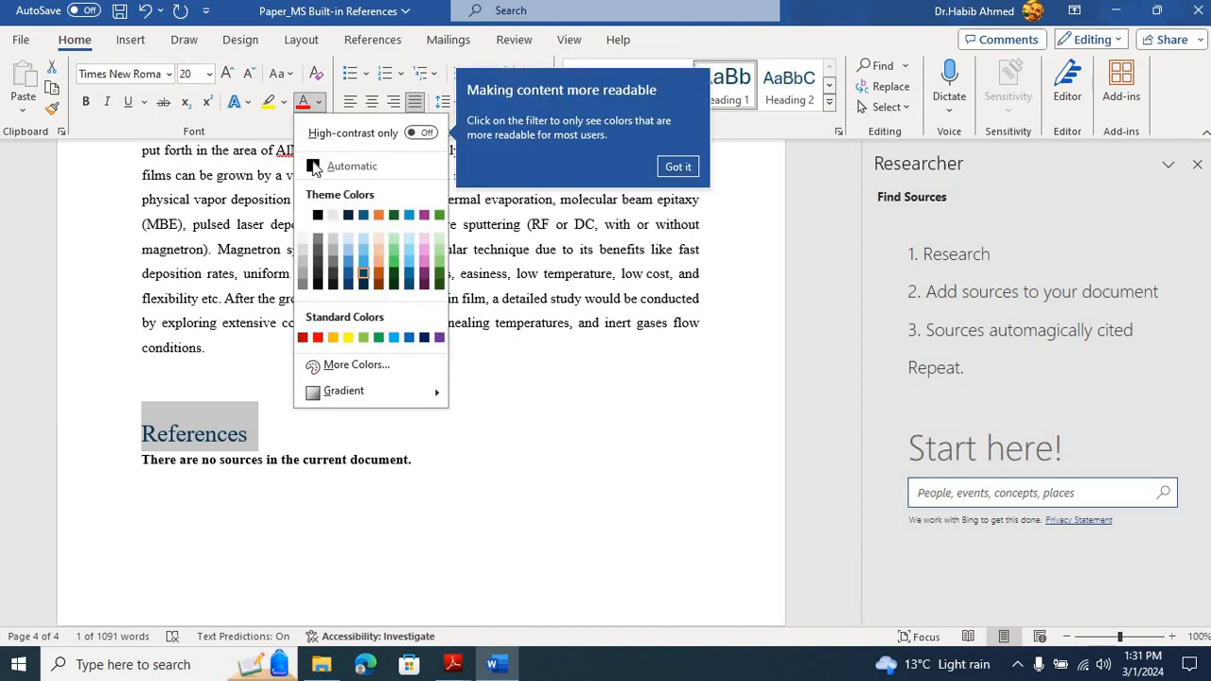
click(332, 168)
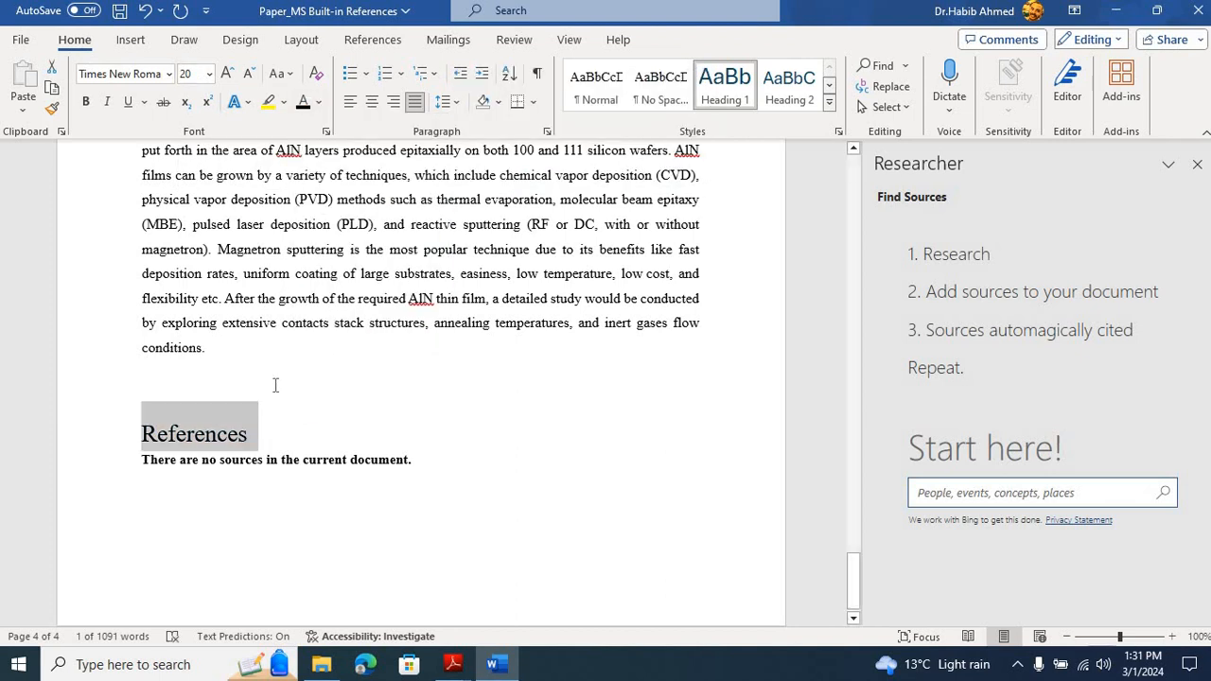
key(ctrl+b)
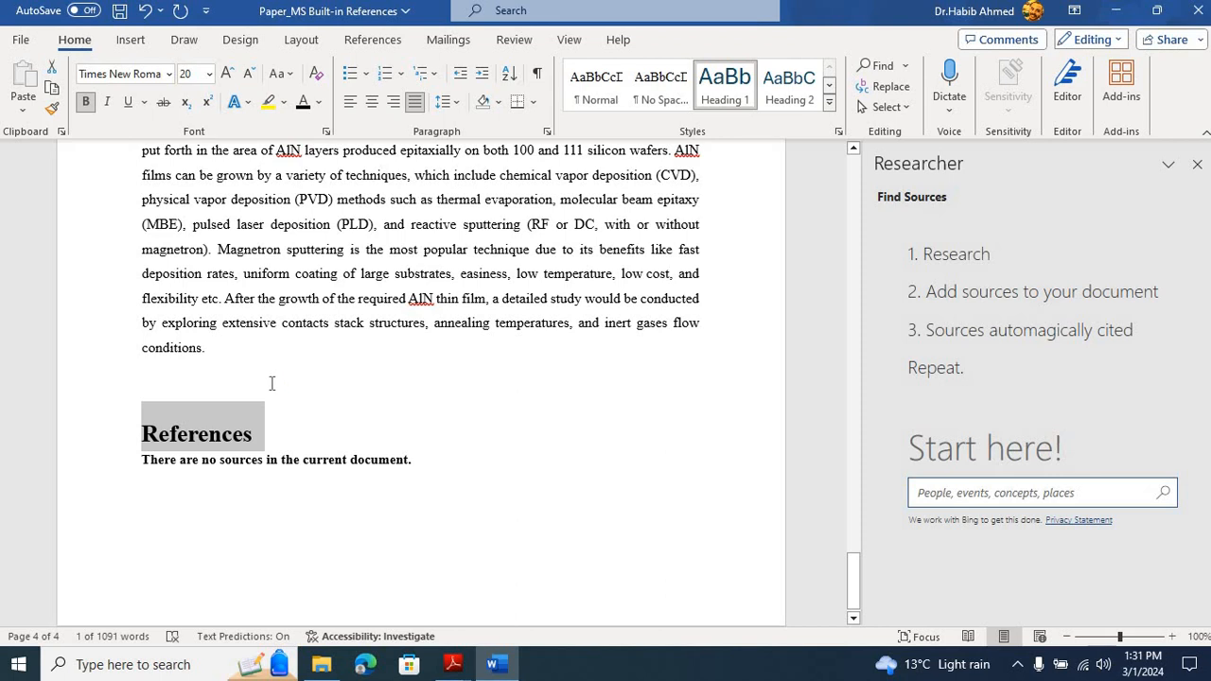
Save the paper and close the Researcher pane
key(ctrl+s)
click(213, 339)
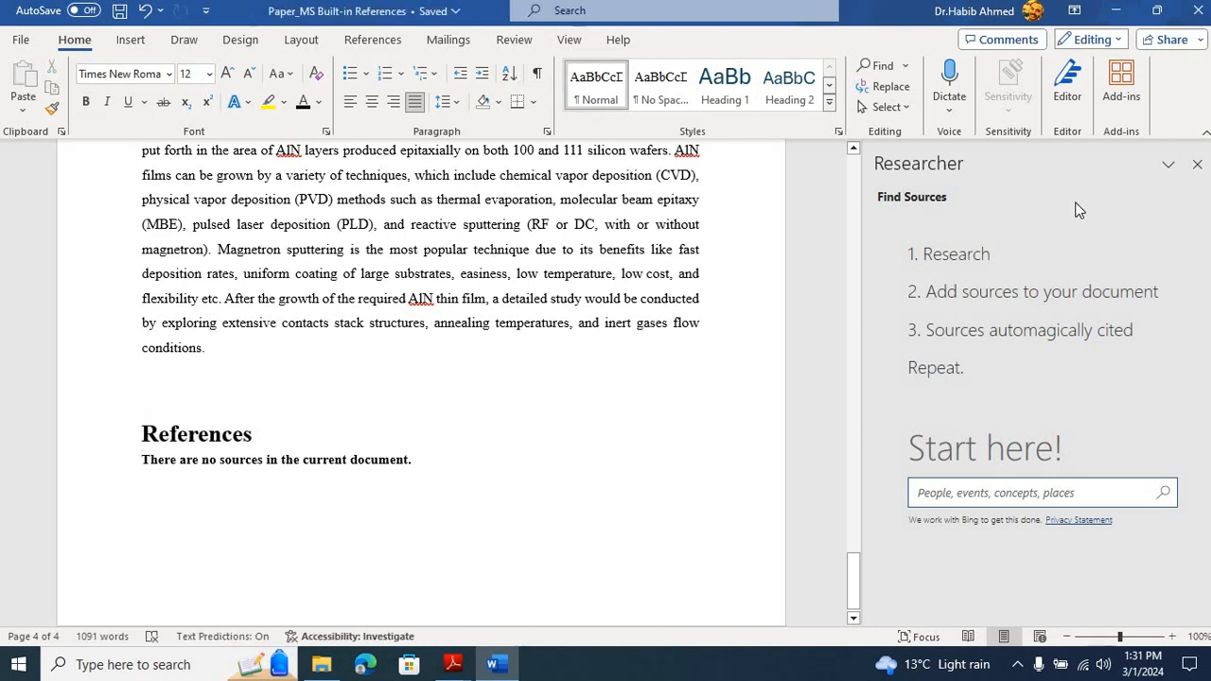
click(1199, 166)
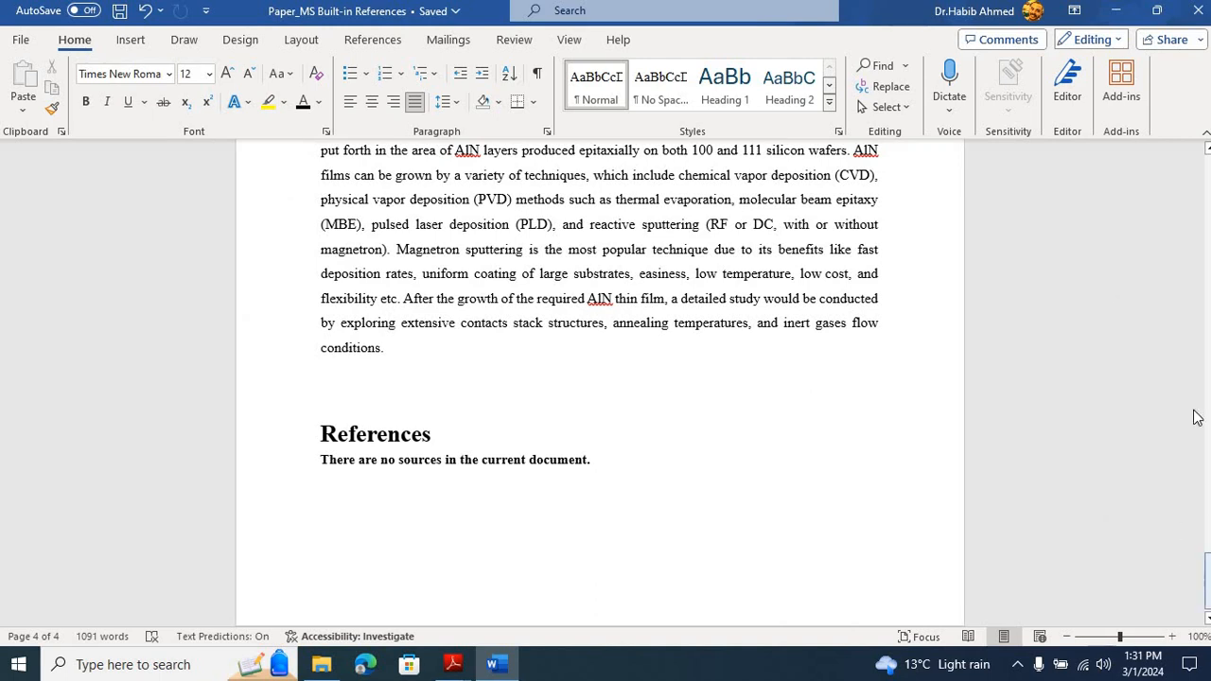
Place the cursor after the first paragraph, check the AlN homojunction diode PDF, then return to References
drag(1207, 581, 1207, 180)
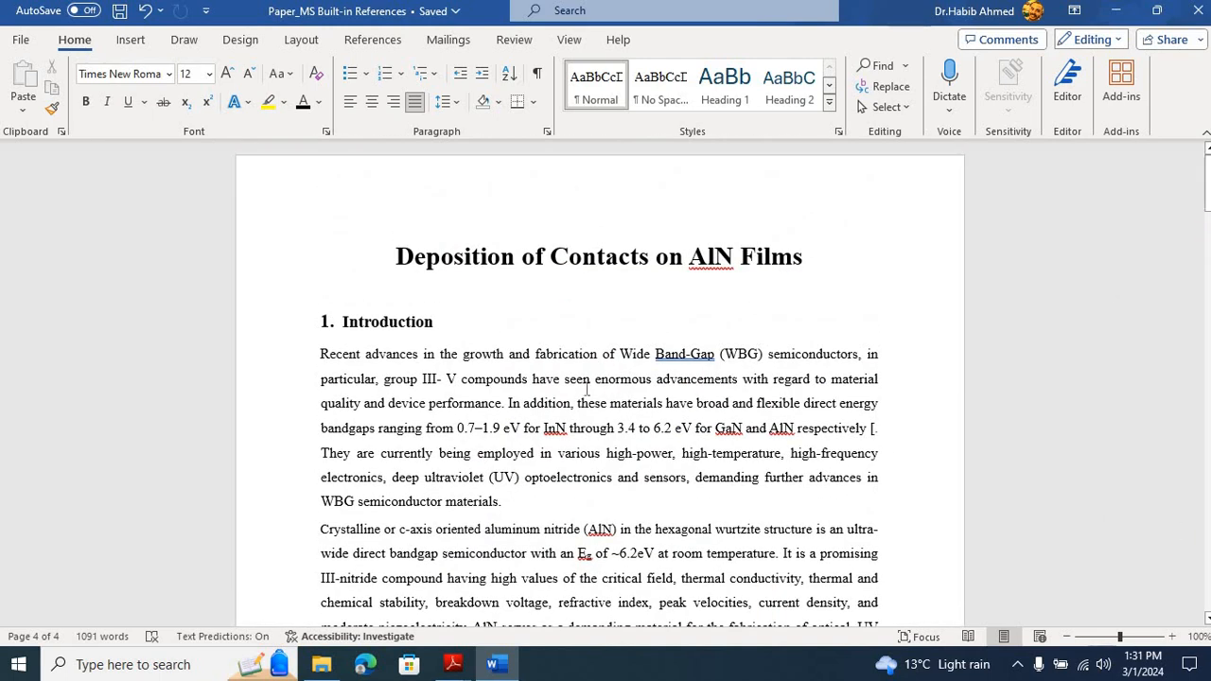
click(495, 502)
mouse_move(451, 670)
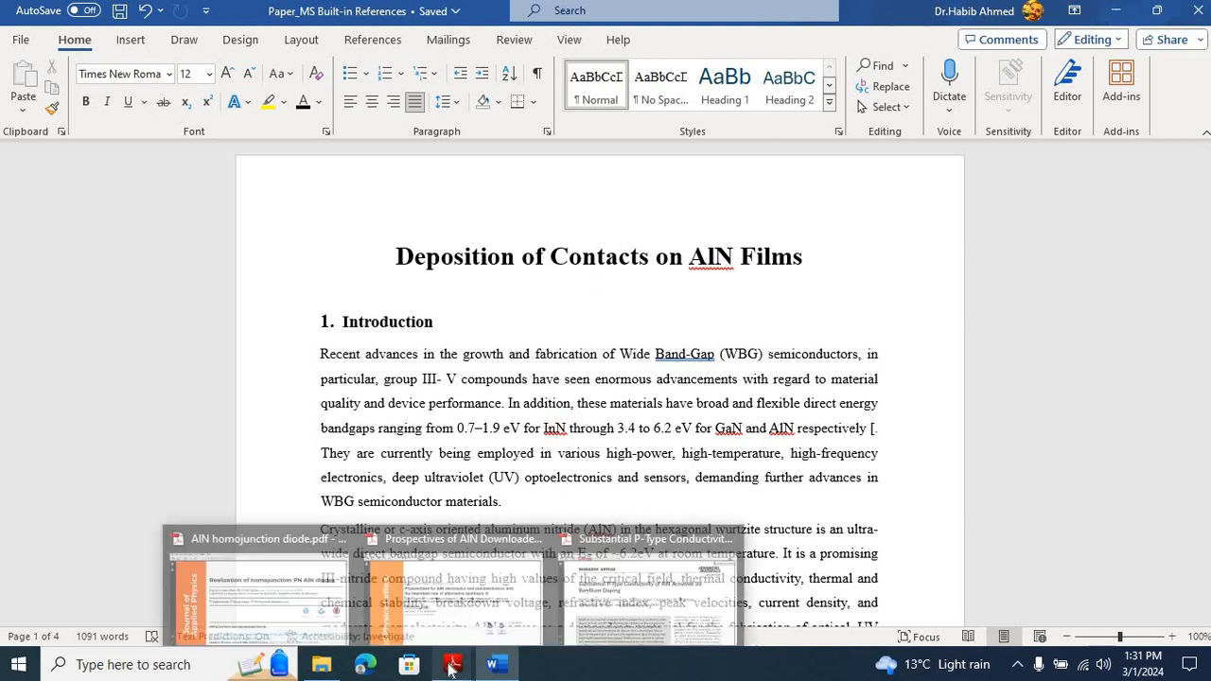
click(265, 606)
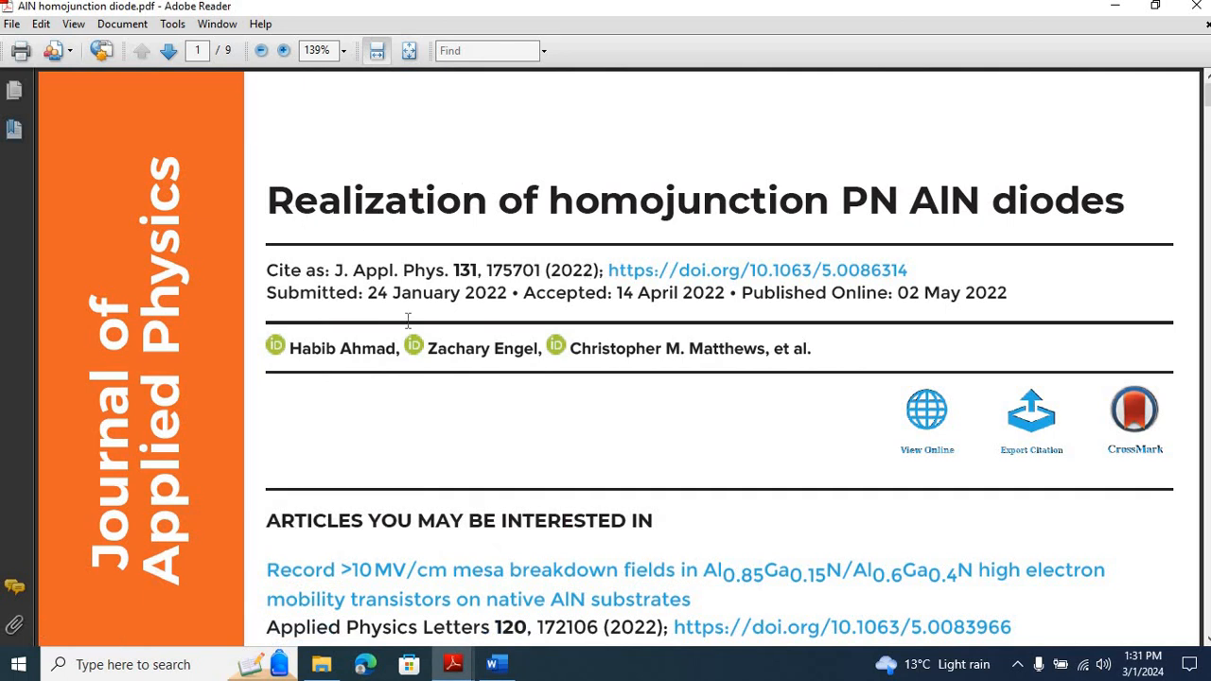
click(499, 668)
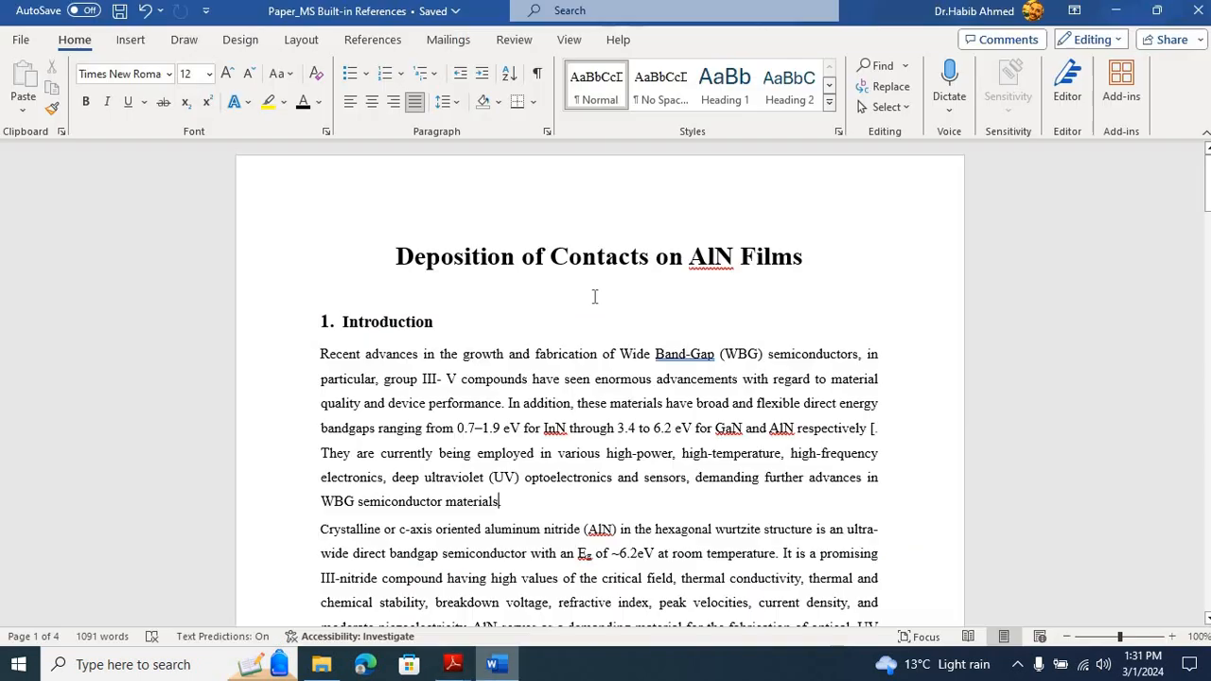
click(383, 42)
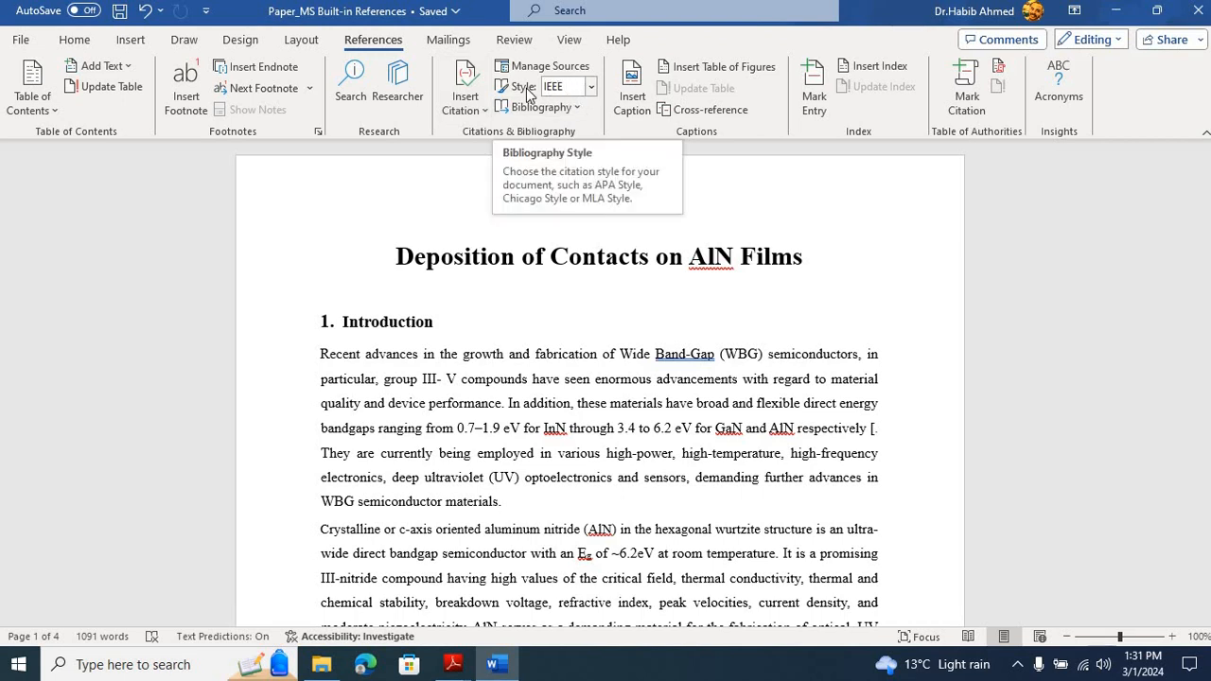
Start a new citation source via Insert Citation and set its type to Journal Article
click(471, 96)
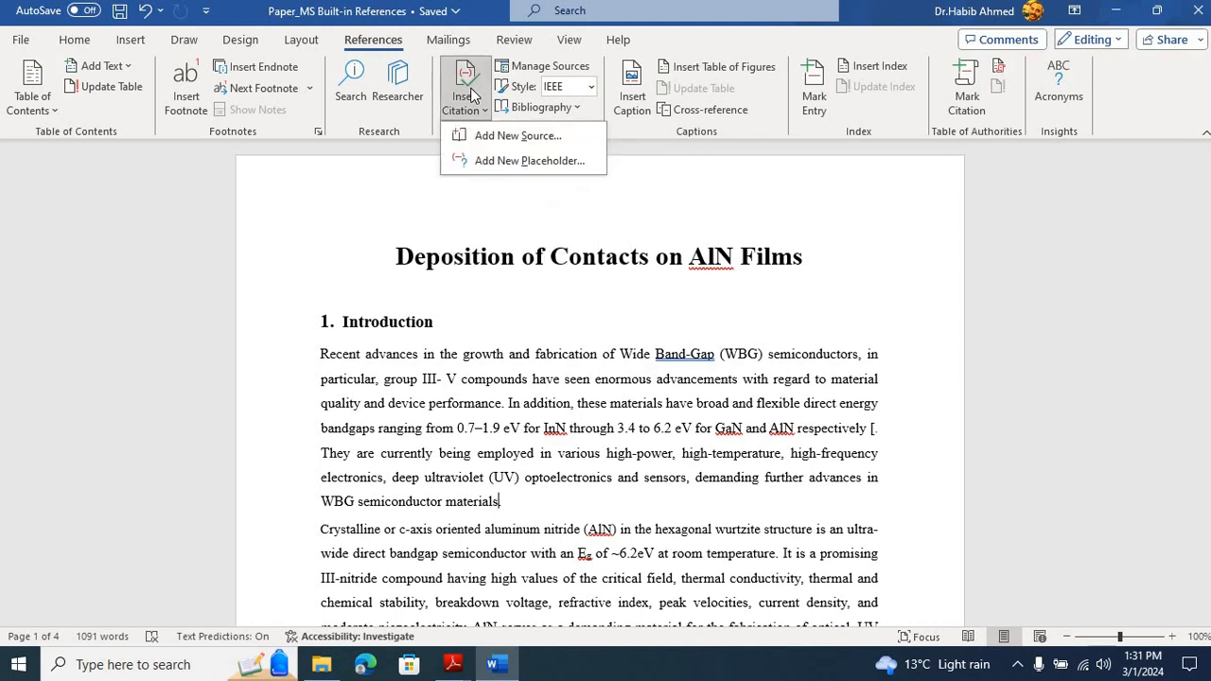
click(487, 137)
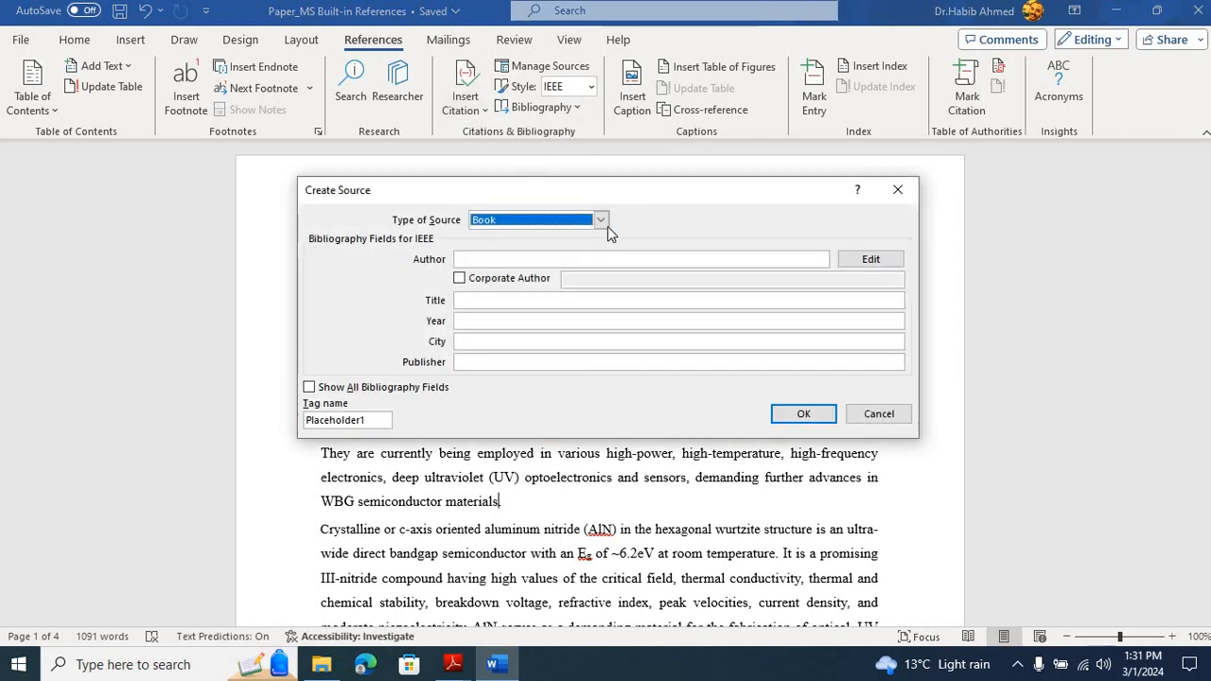
click(604, 222)
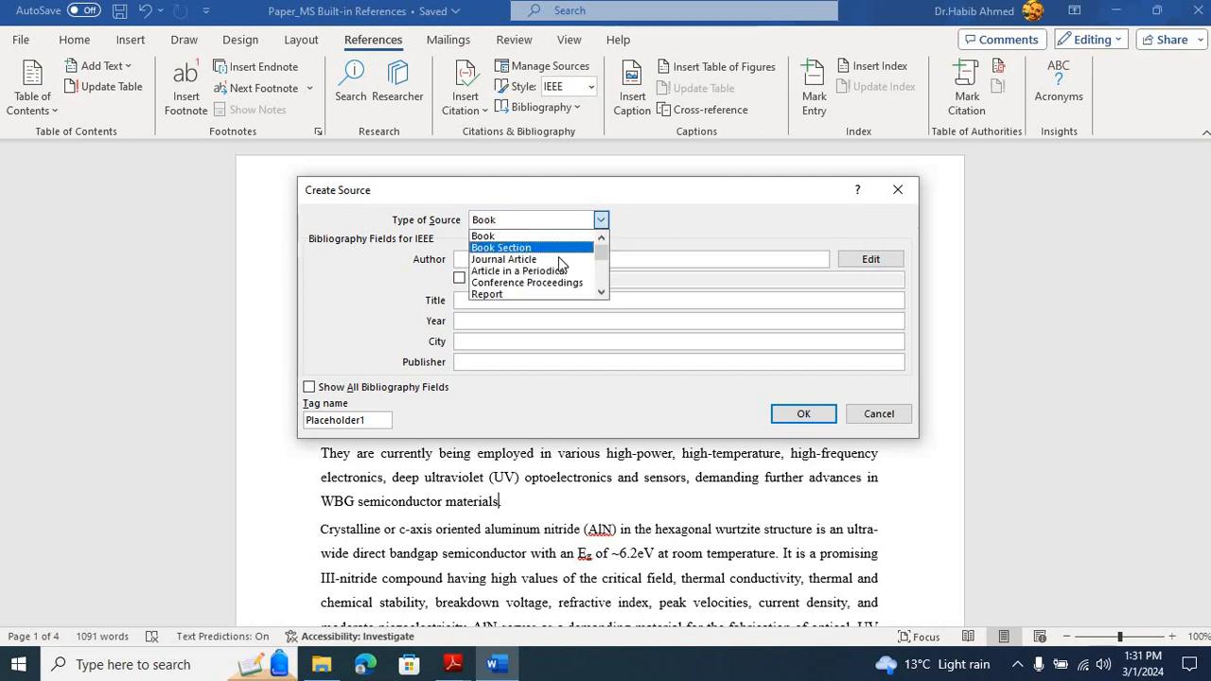
click(559, 259)
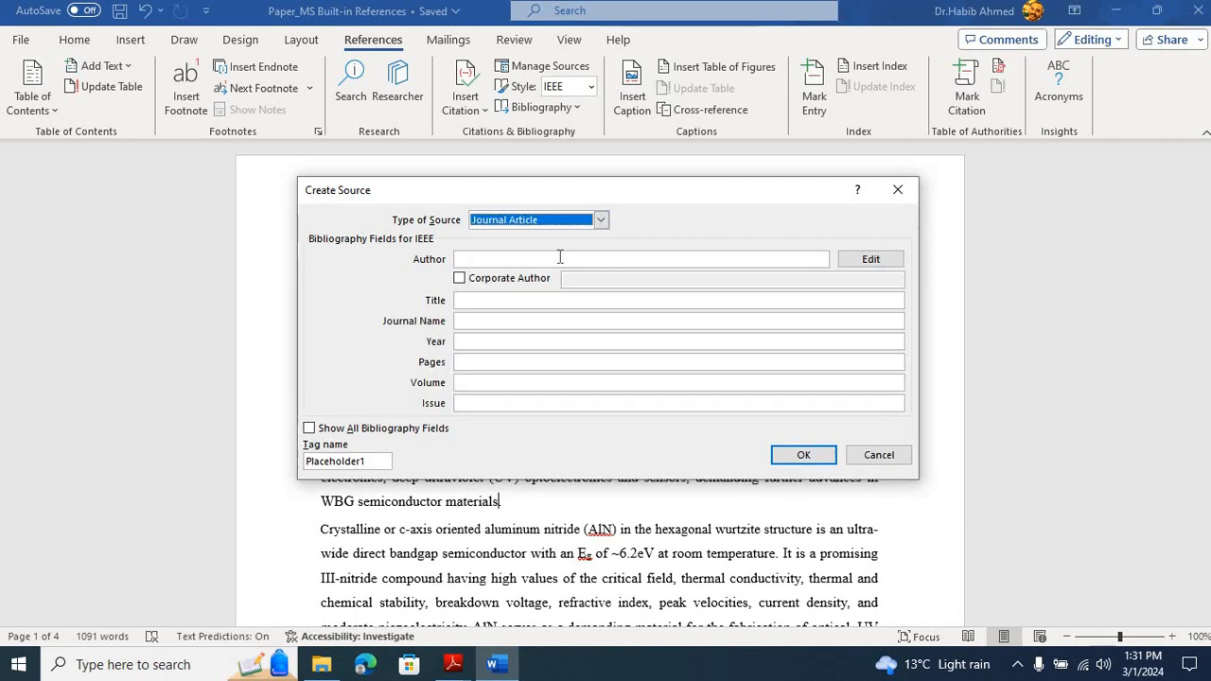
click(559, 257)
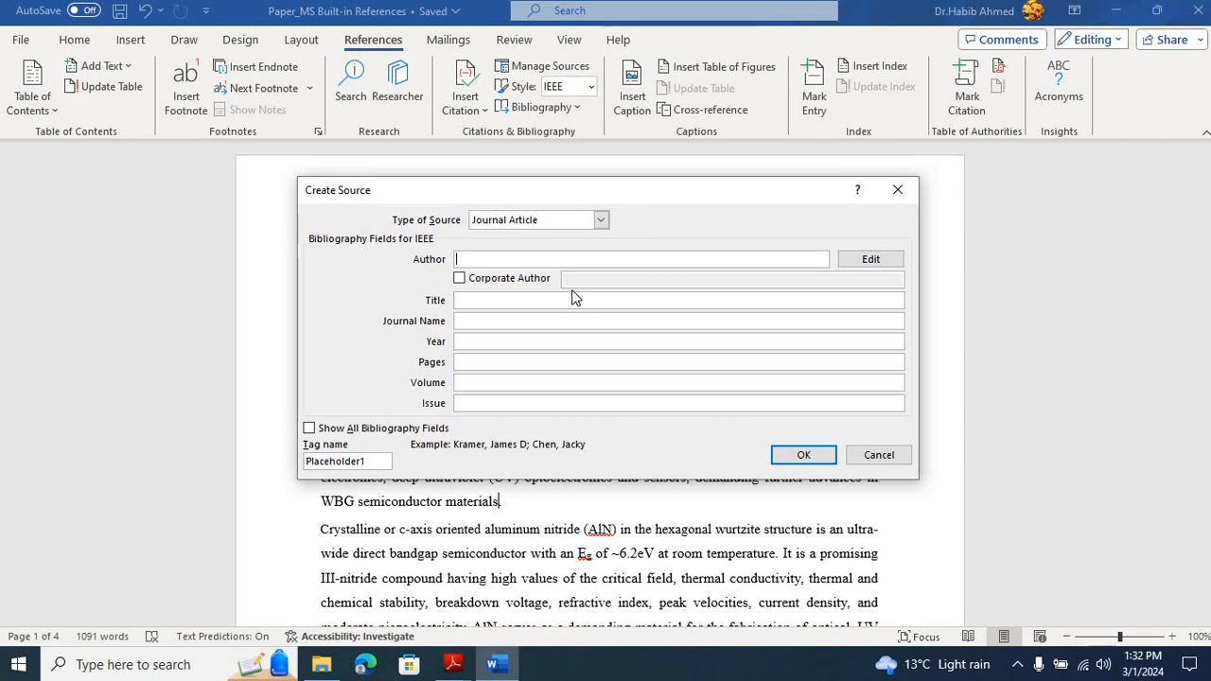
key(alt+Tab)
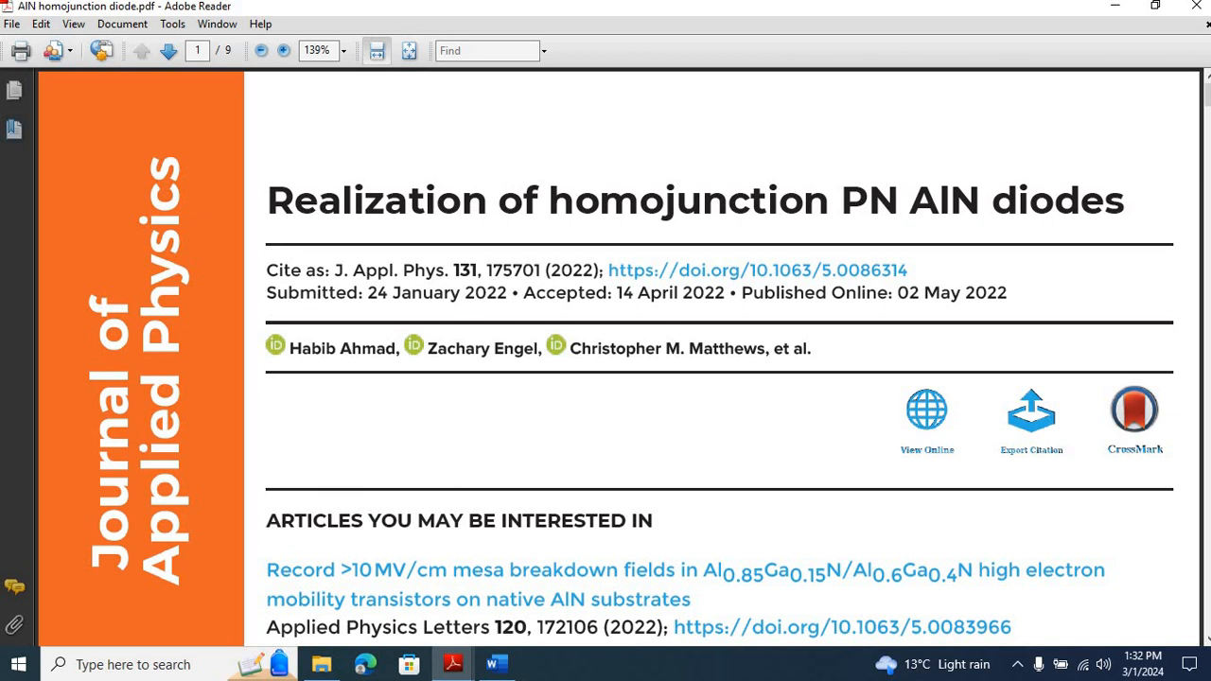
Scroll the AlN diode PDF to page 2 to read its full author list
scroll(1046, 256, down, 10)
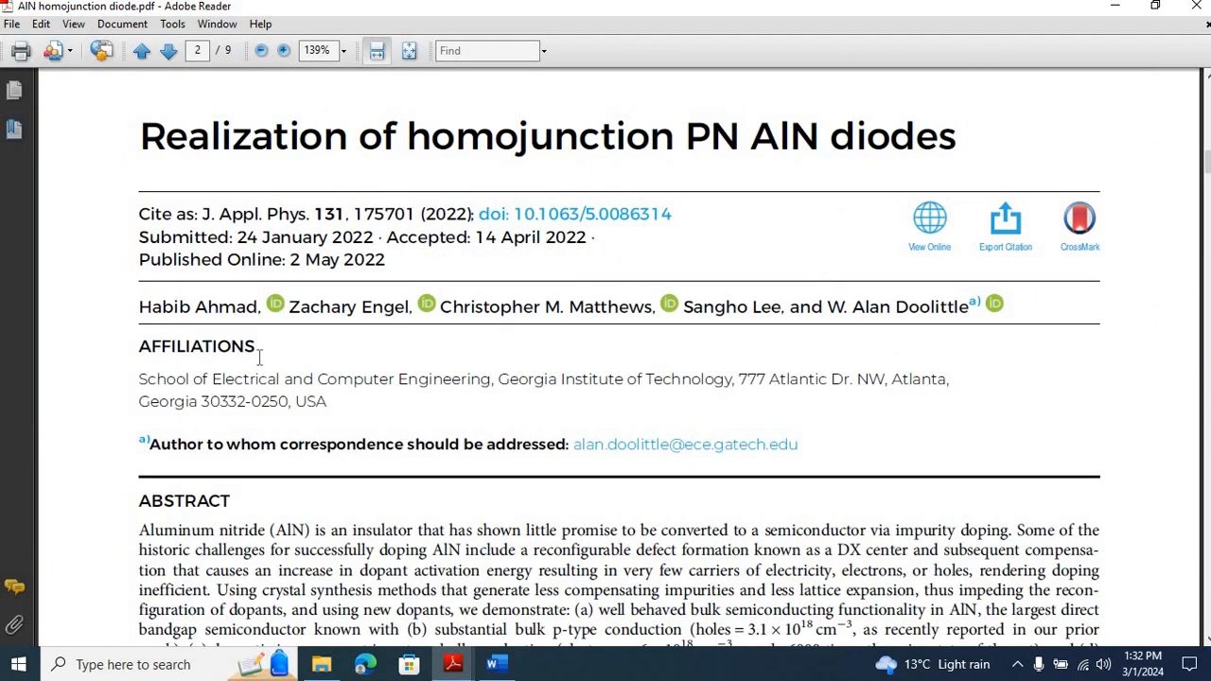
key(alt+Tab)
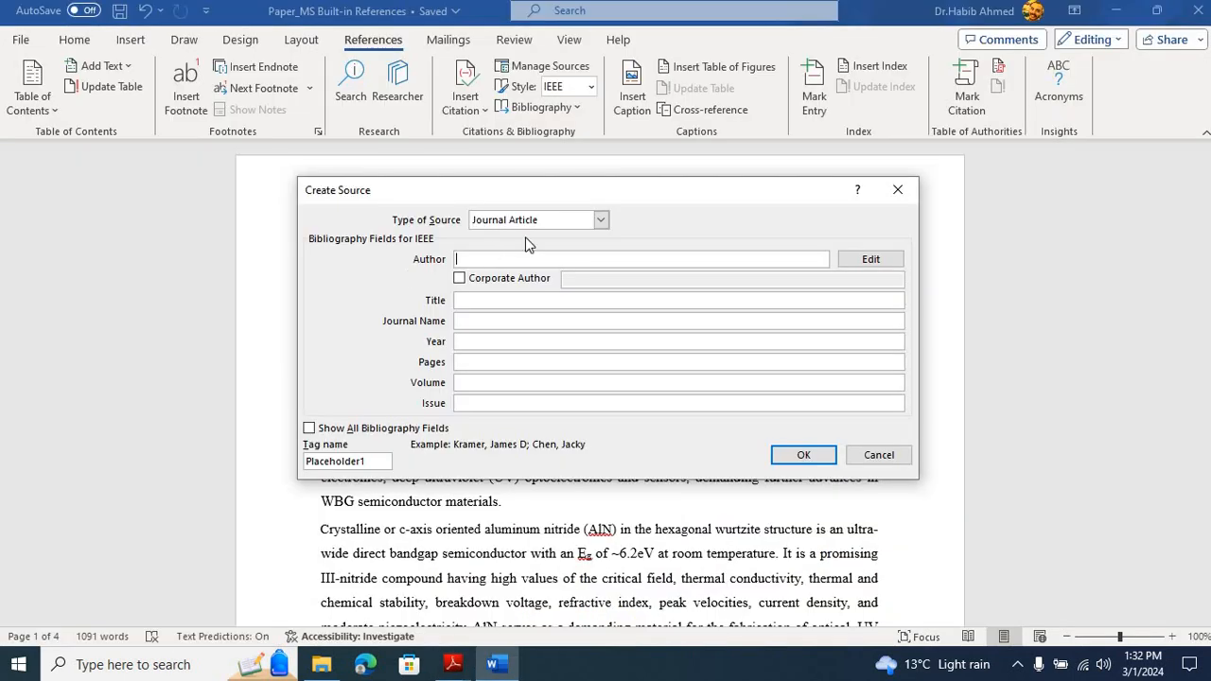
Enter the first two authors in 'Last, First;' form, checking names against the PDF
text(A)
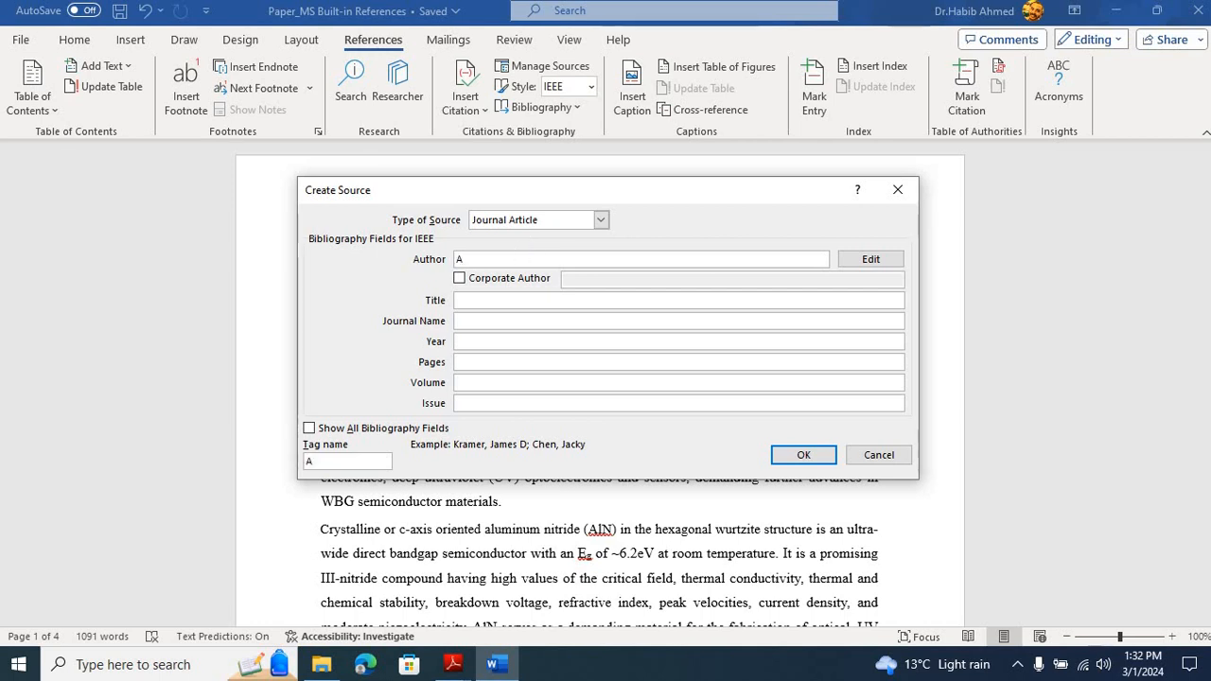
text(hmad, Habib;)
key(alt+Tab)
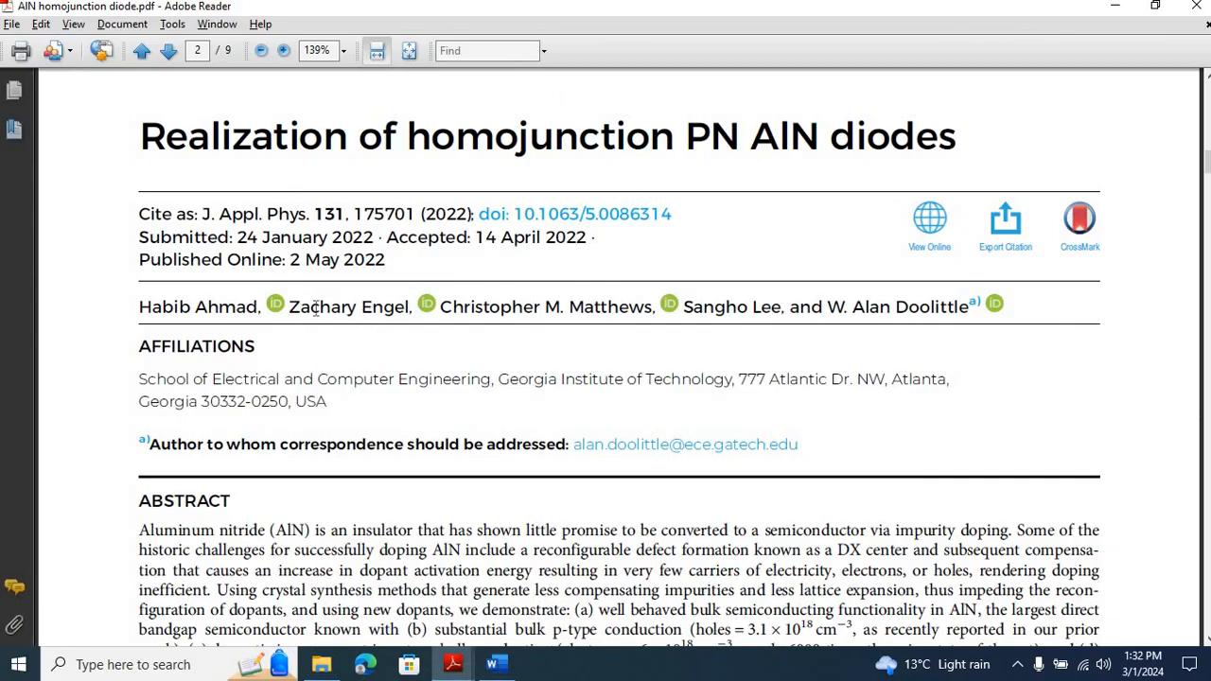
key(alt+Tab)
text(E)
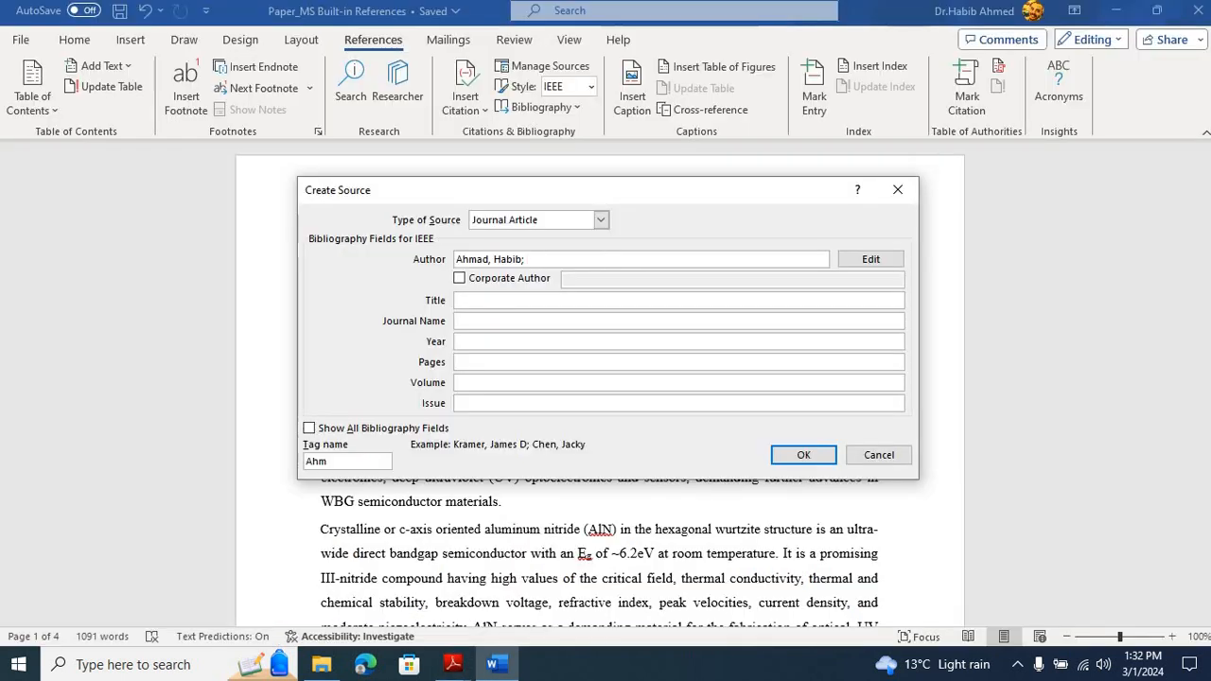
text(ngel, Zachary;)
key(alt+Tab)
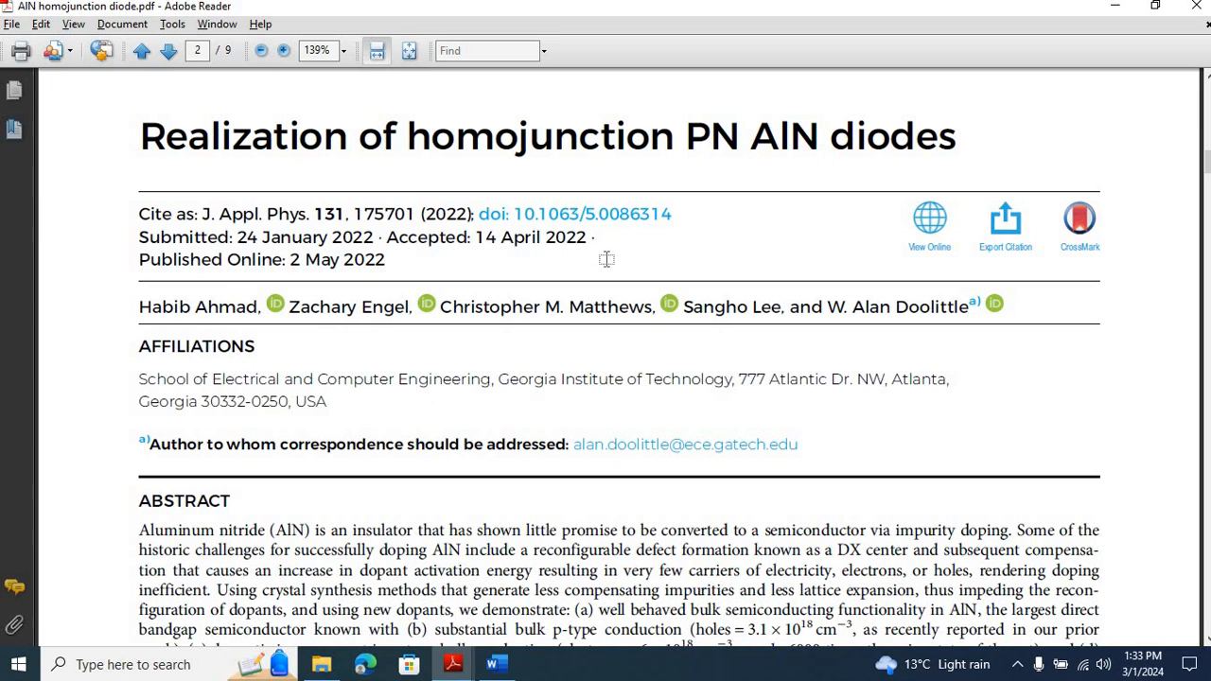
key(alt+Tab)
Add the remaining three authors, semicolon-separated, fixing stray typos along the way
text(M)
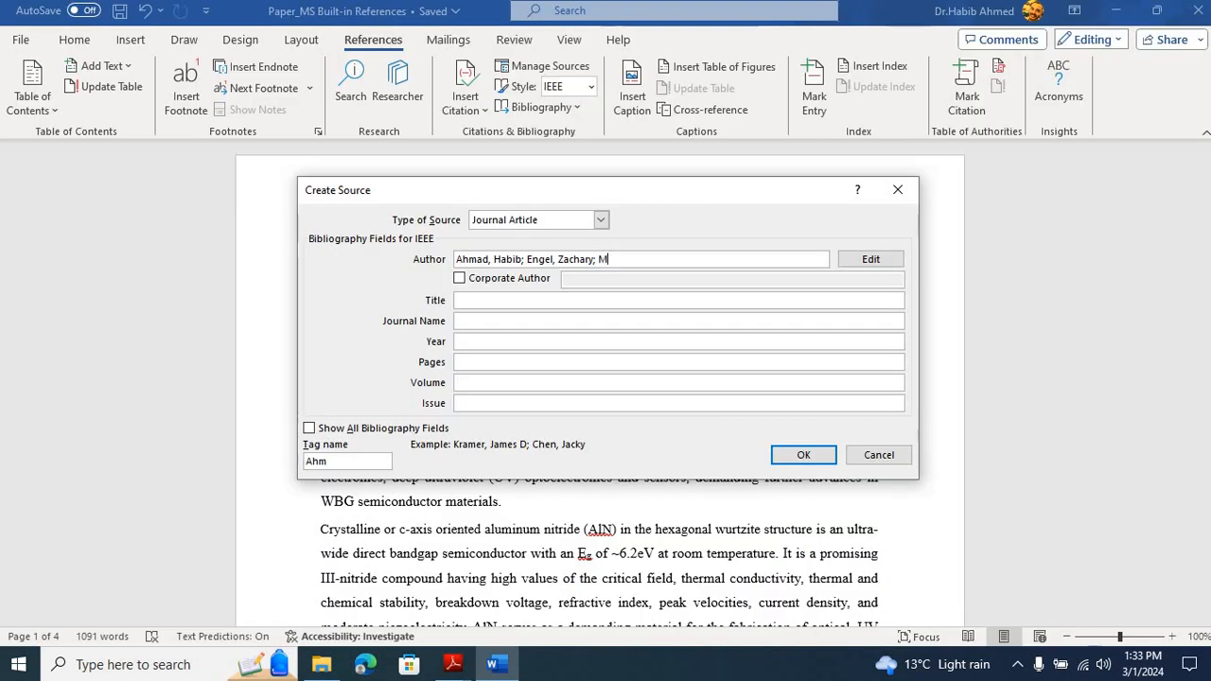
text(atthews, Christopher M.; Lee, A)
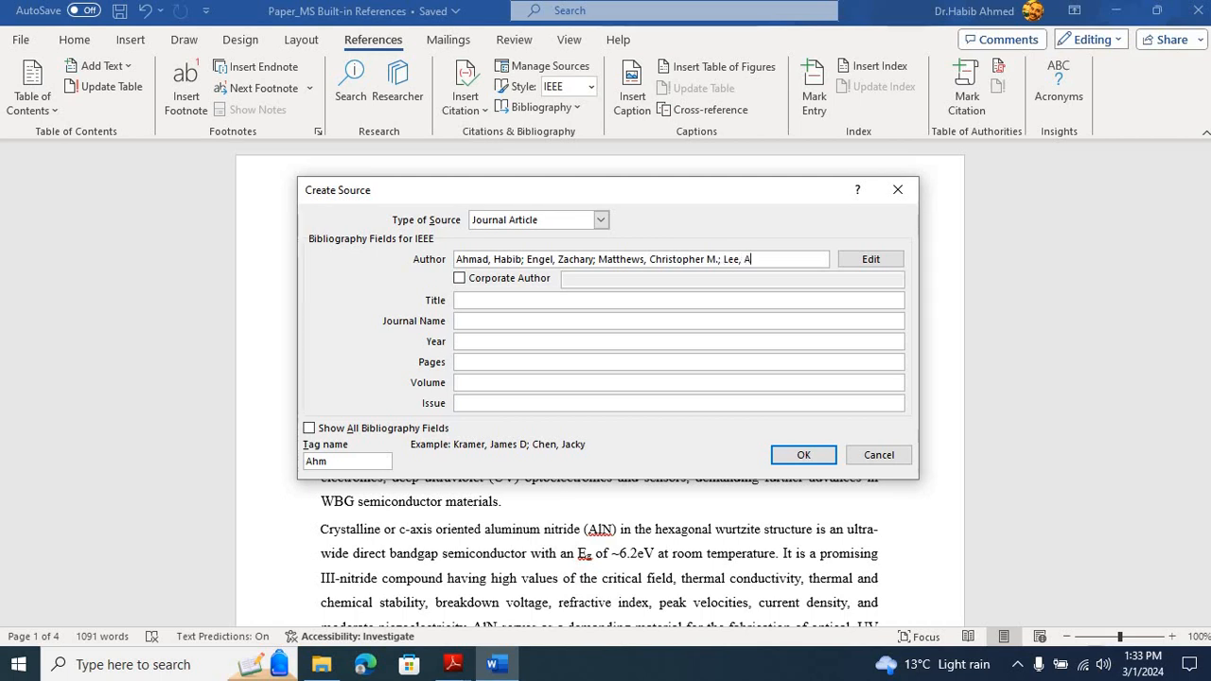
key(BackSpace)
text(Sangho)
key(BackSpace)
key(BackSpace)
text(; Doolittle, W)
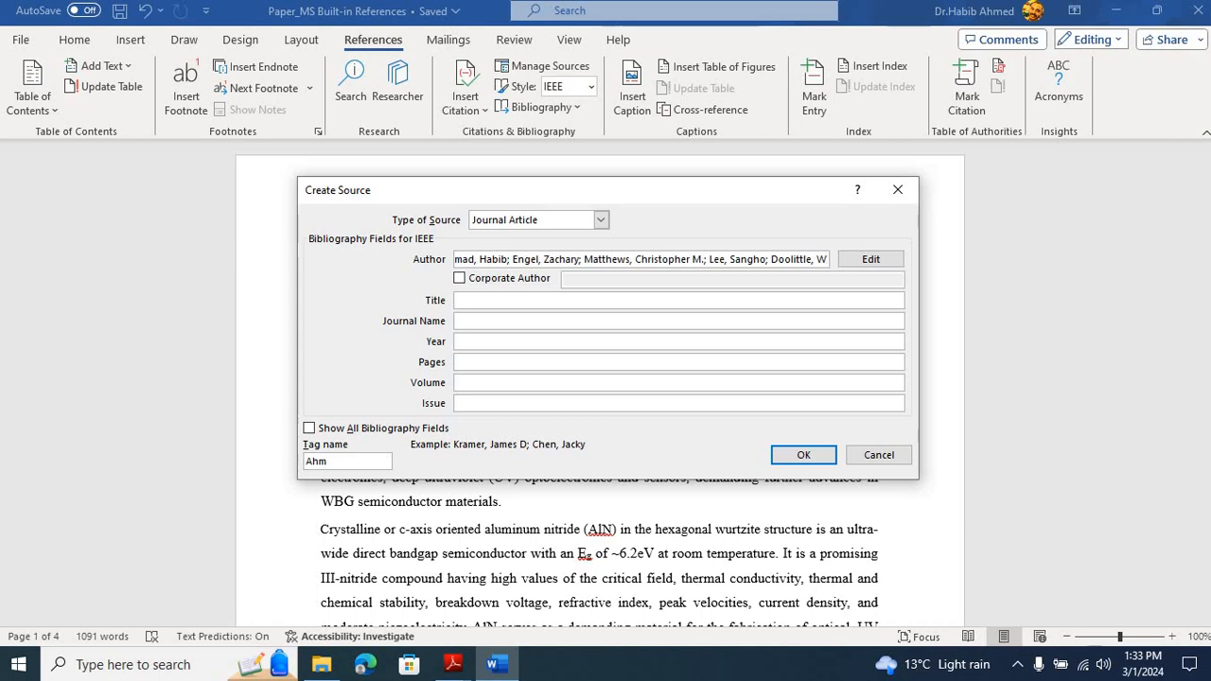
text(. Alan)
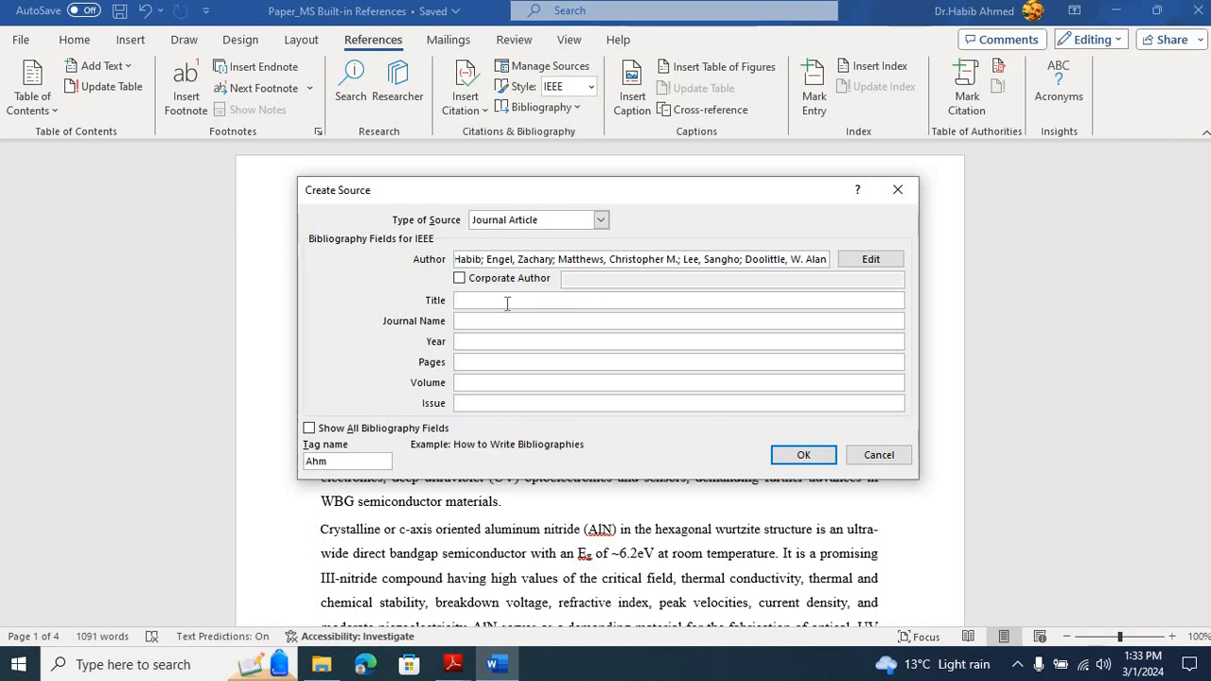
Copy the paper's title and the journal name J. Appl. Phys. from the PDF into the source
key(alt+Tab)
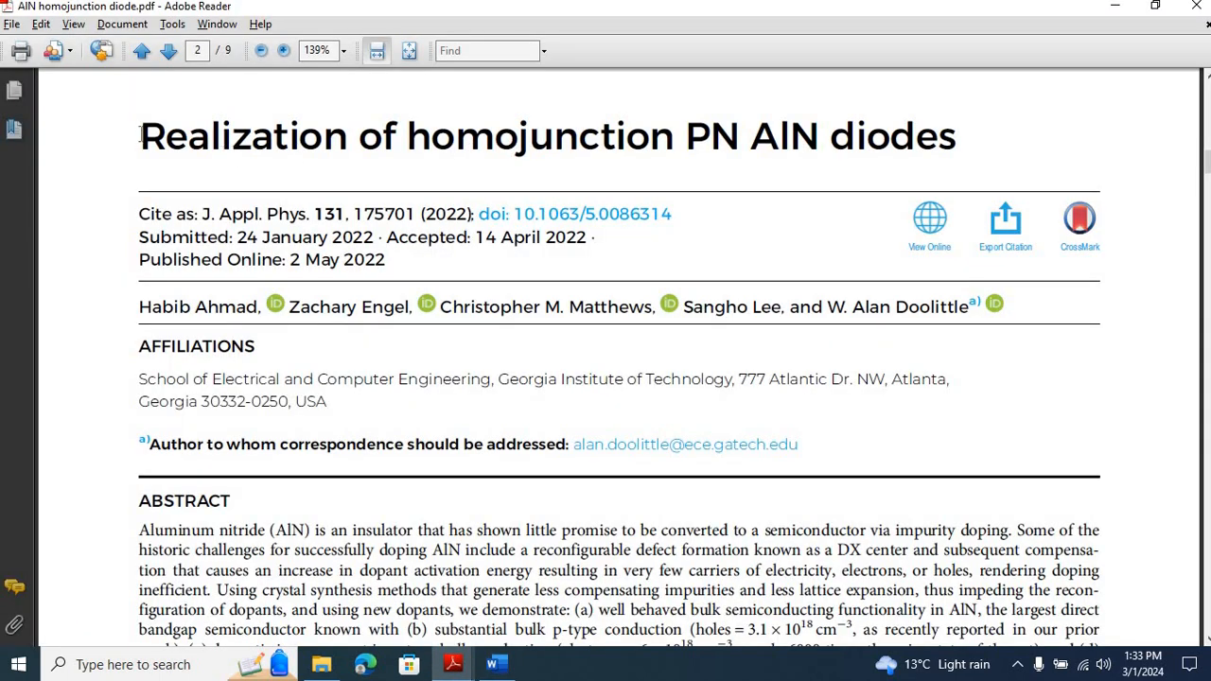
drag(564, 108, 935, 162)
key(ctrl+c)
key(alt+Tab)
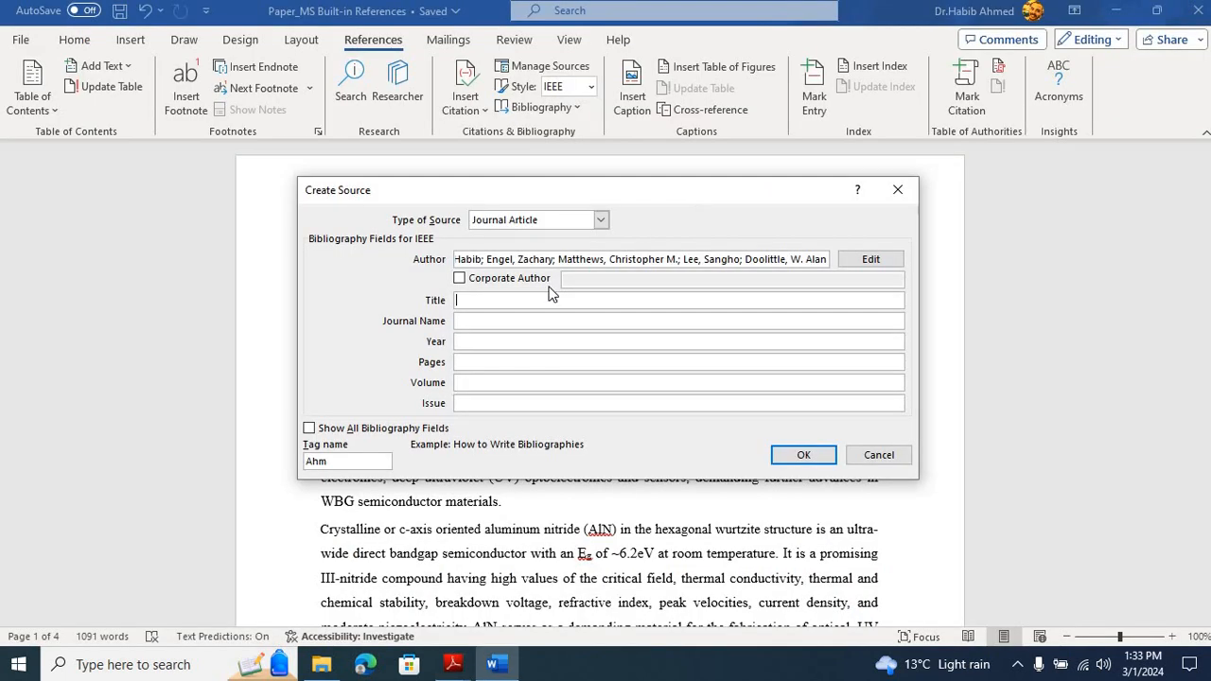
key(ctrl+v)
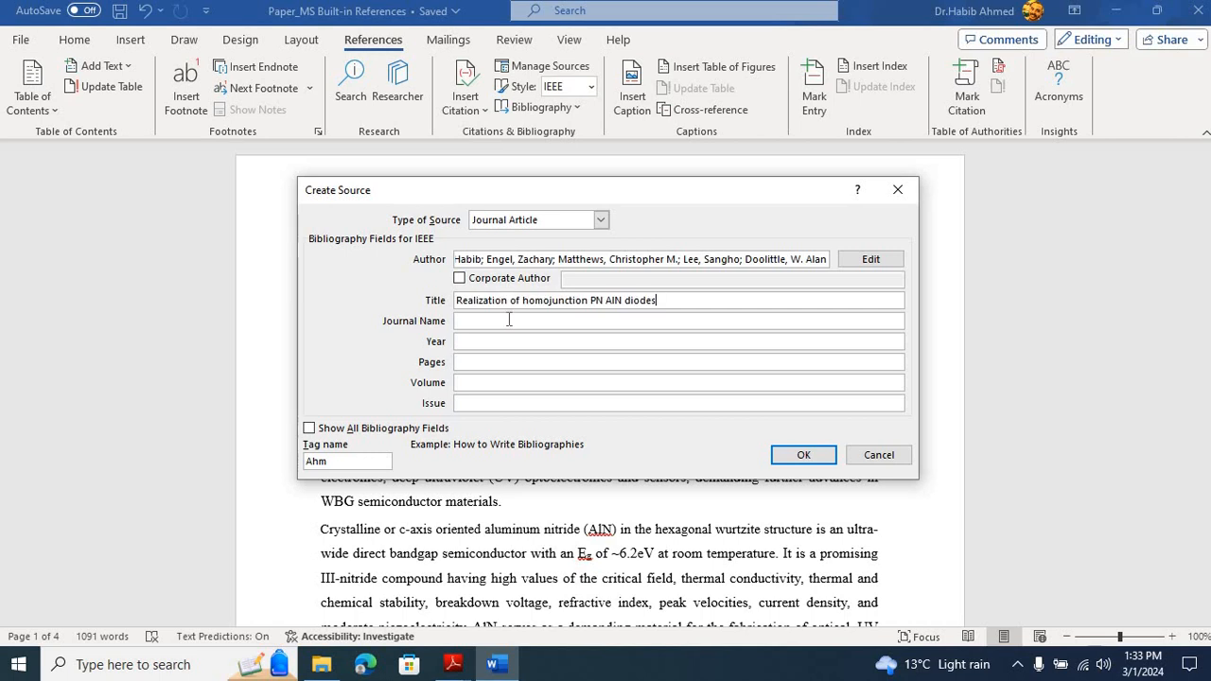
click(508, 321)
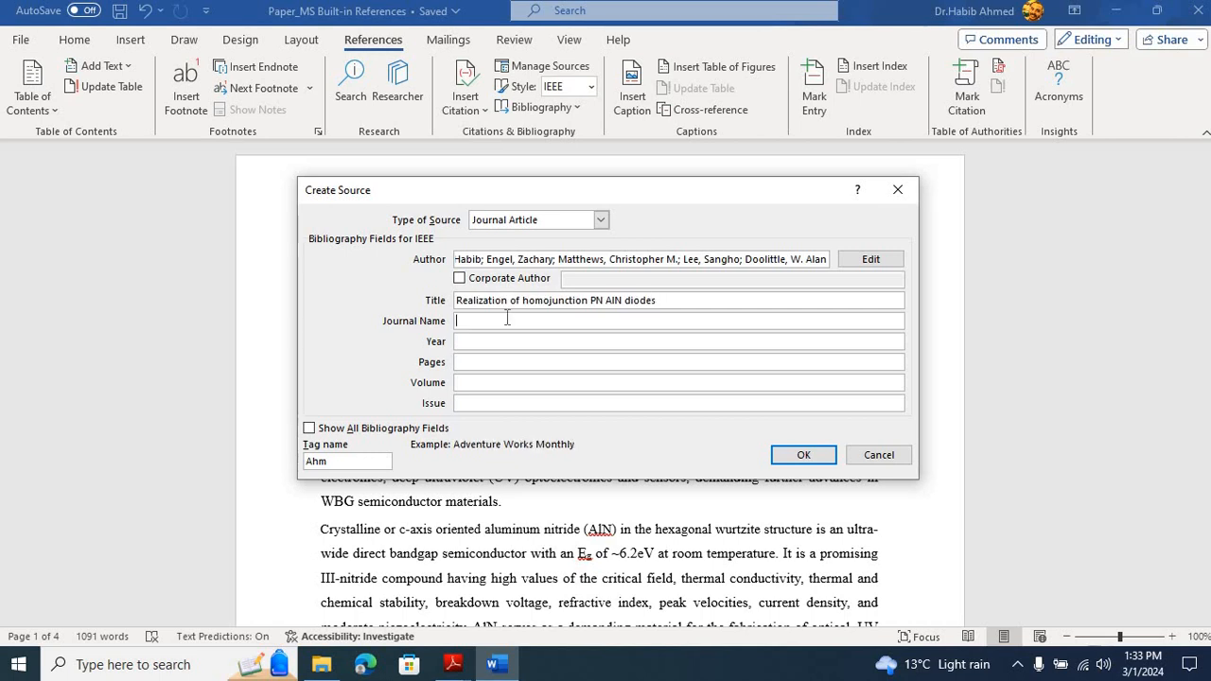
key(alt+Tab)
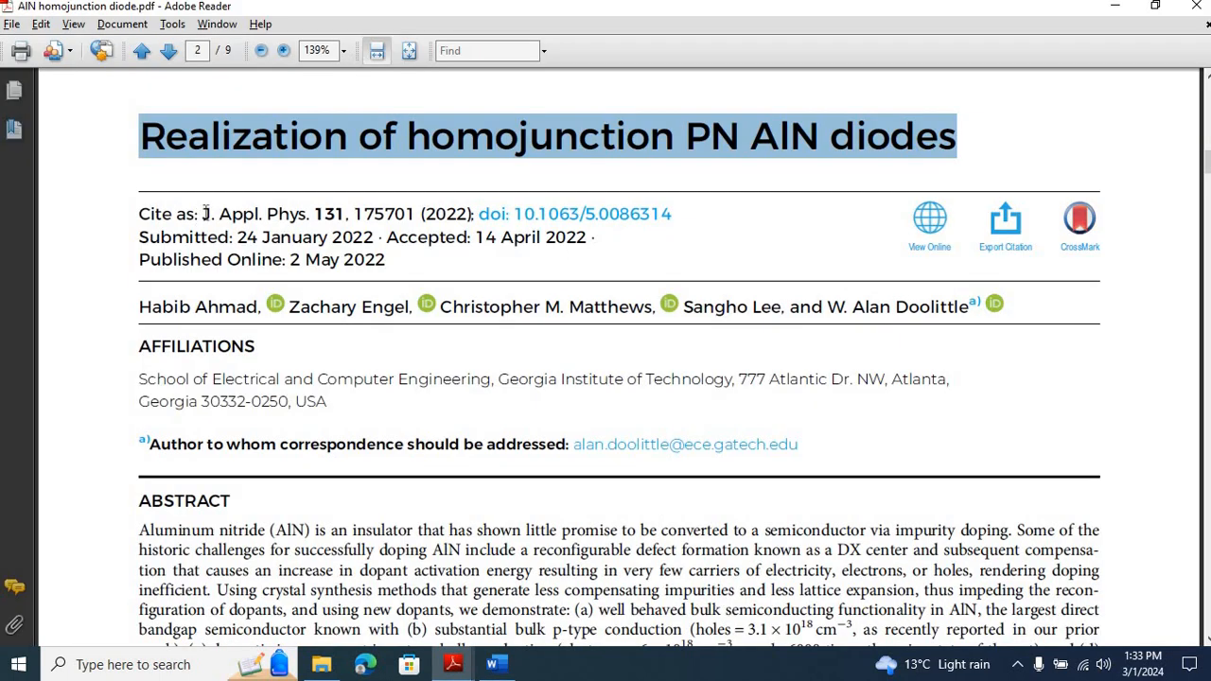
drag(202, 214, 308, 220)
key(ctrl+c)
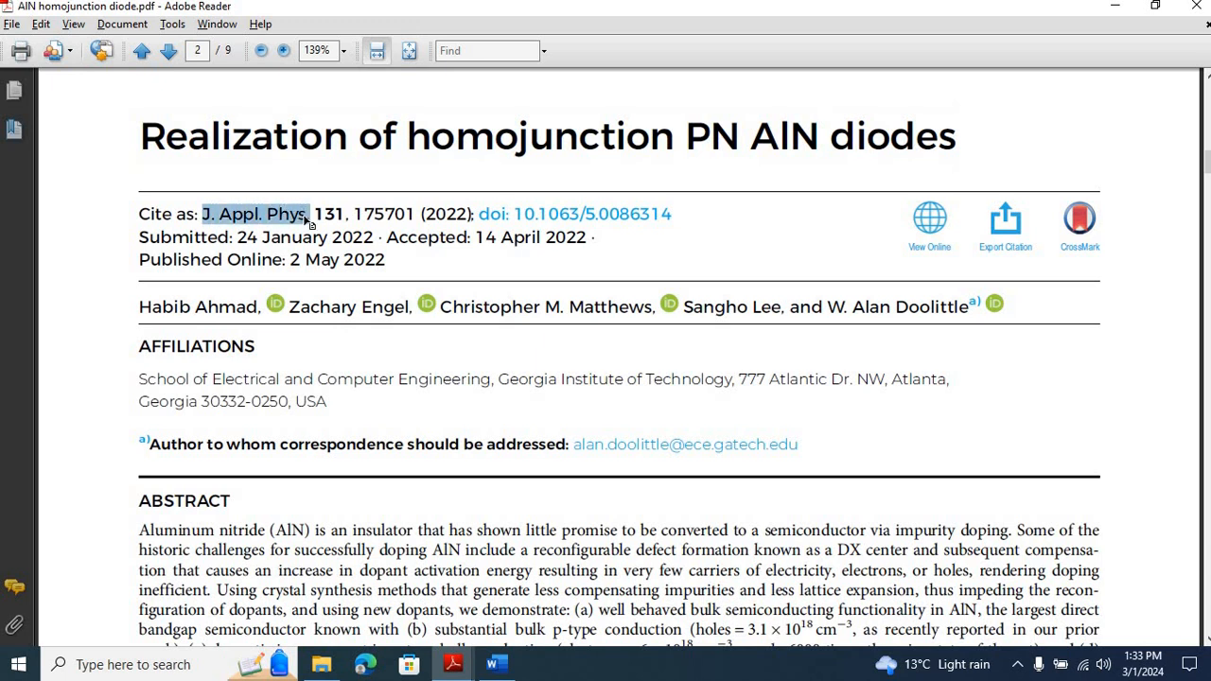
key(alt+Tab)
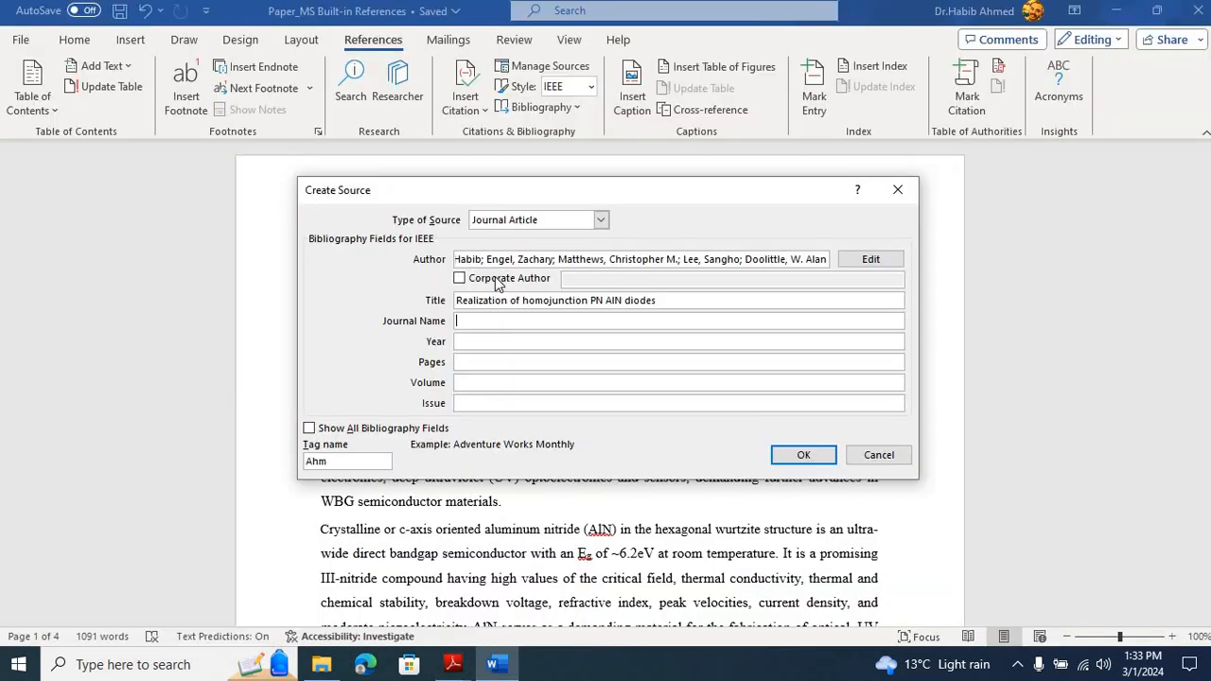
click(499, 321)
key(ctrl+v)
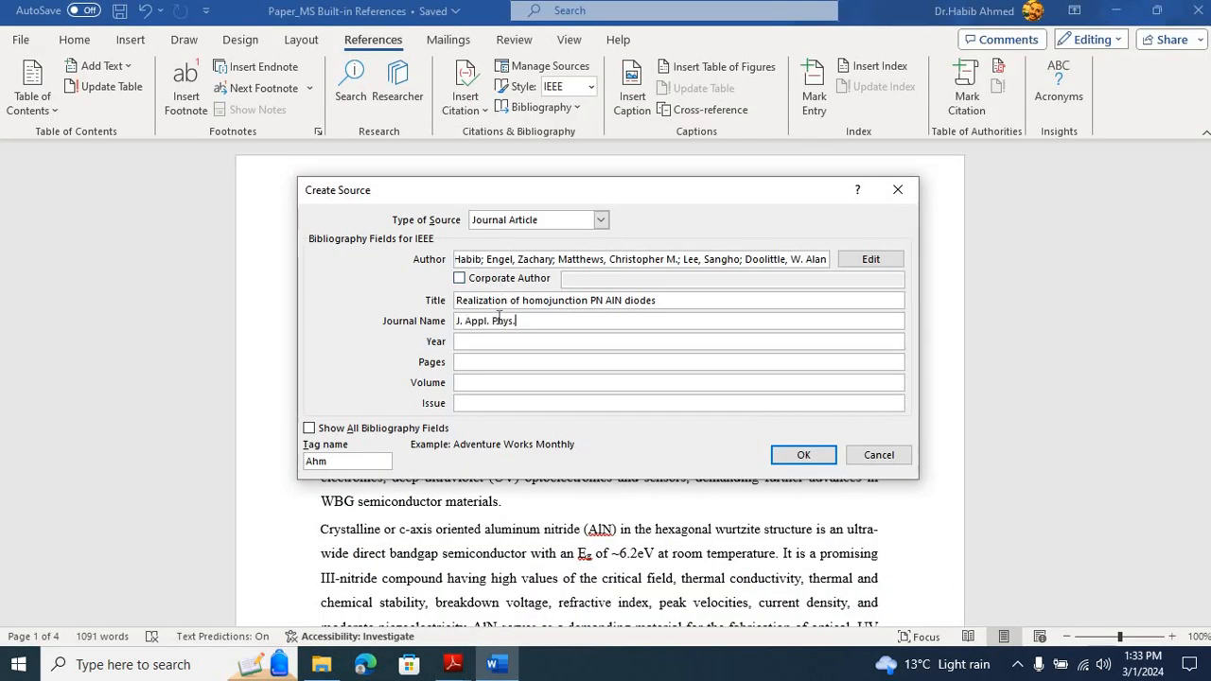
Enter year 2022 and paste pages 175701 from the PDF into the source
key(alt+Tab)
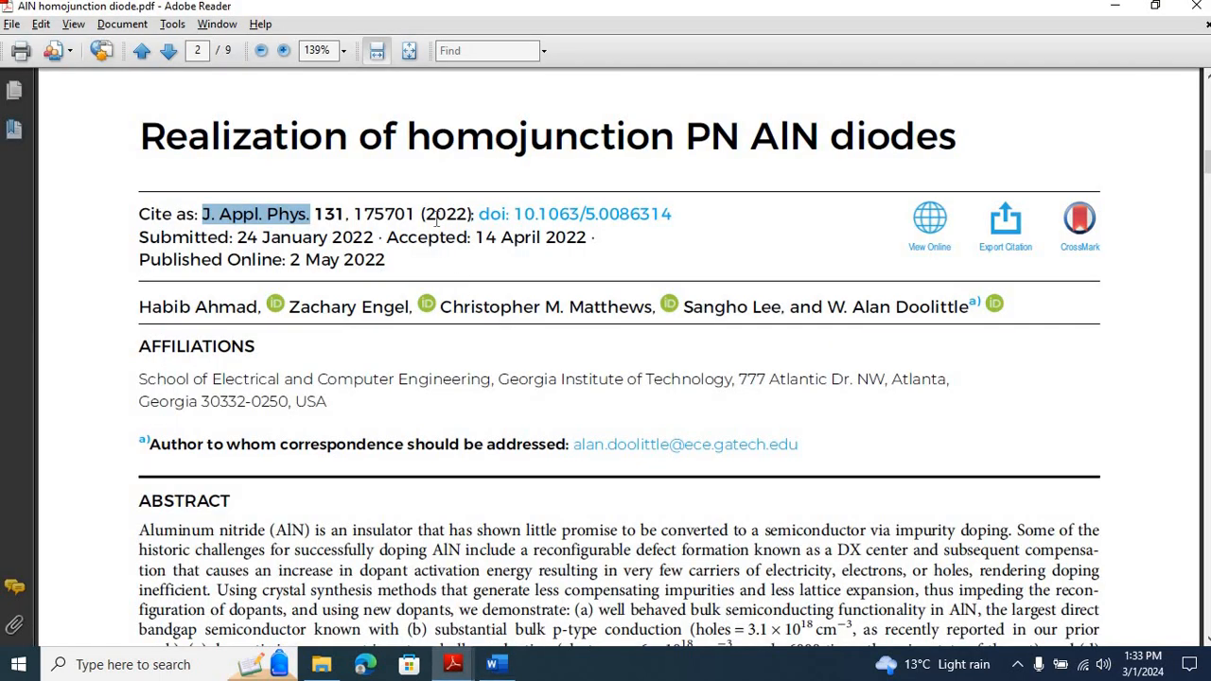
key(alt+Tab)
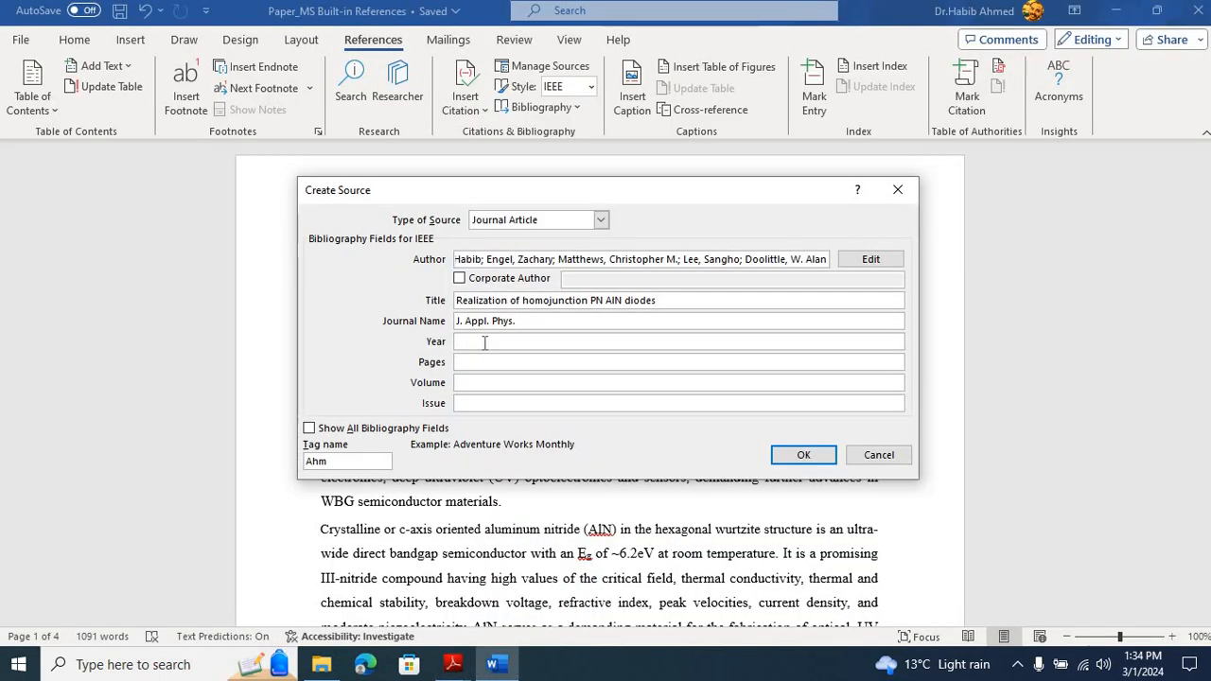
click(484, 342)
text(2022)
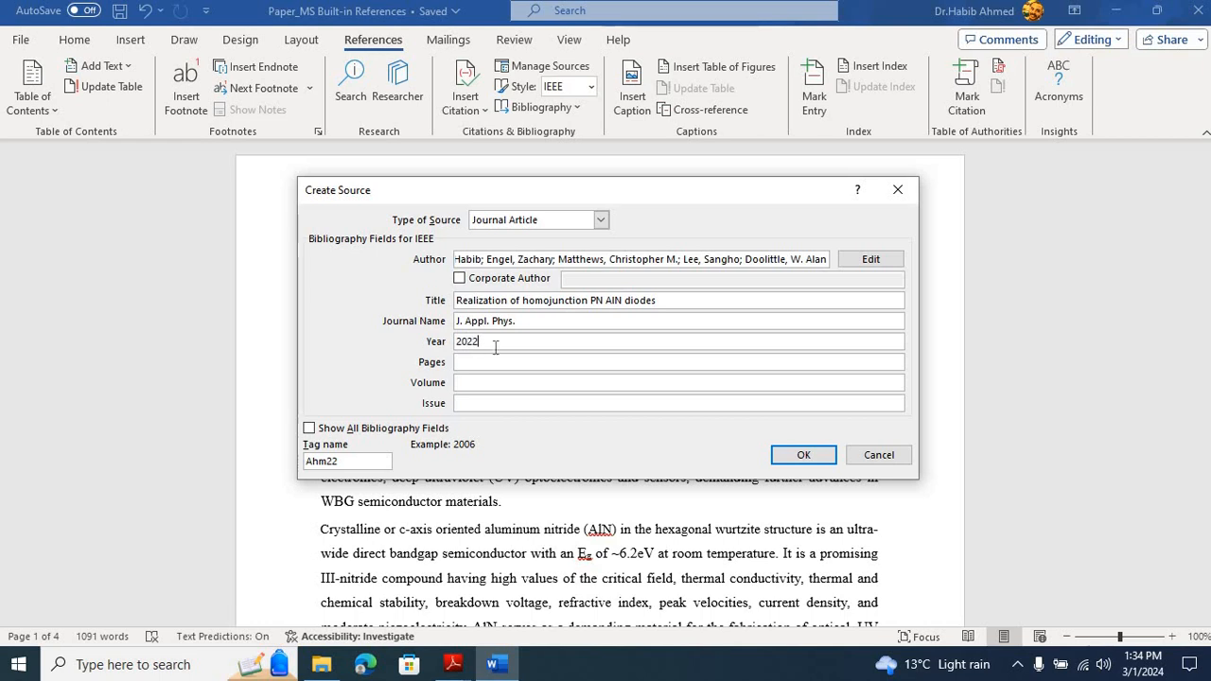
click(502, 362)
key(alt+Tab)
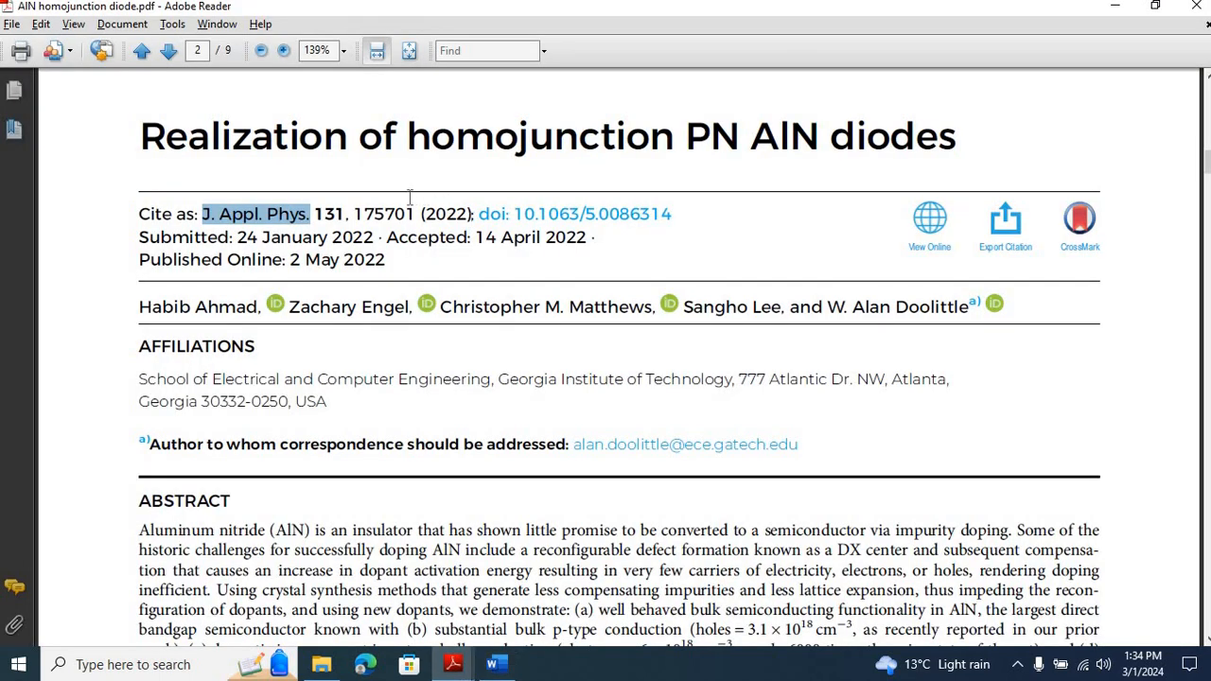
drag(356, 214, 422, 213)
key(ctrl+c)
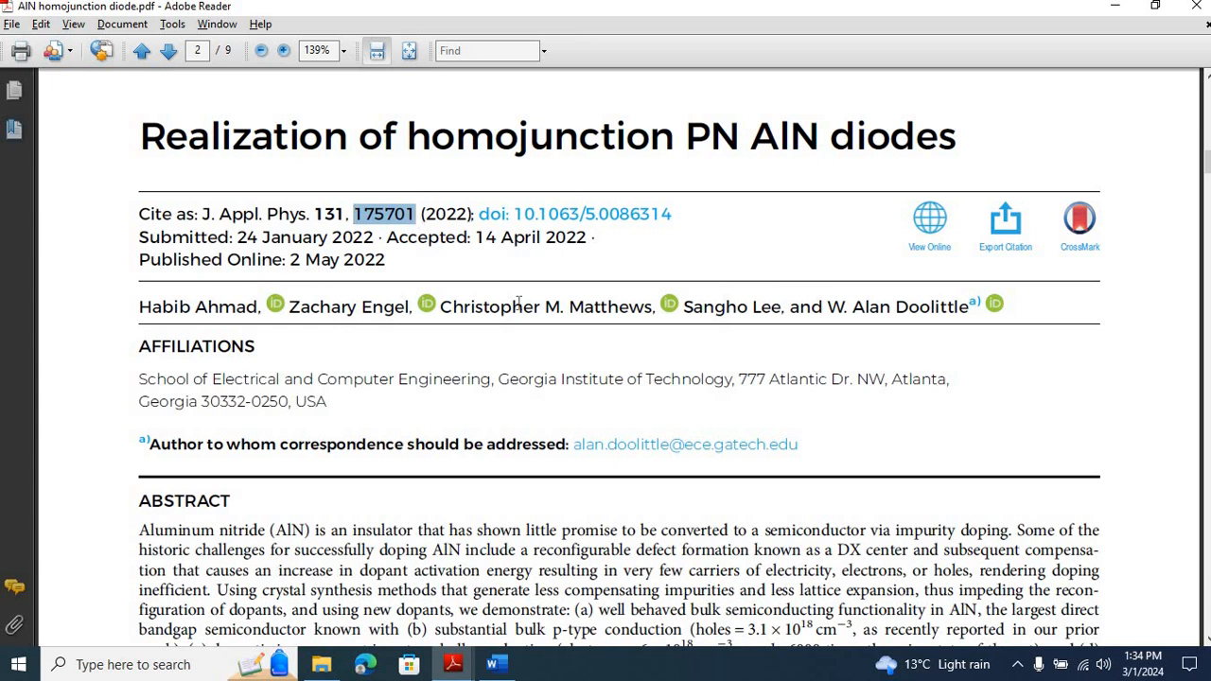
key(alt+Tab)
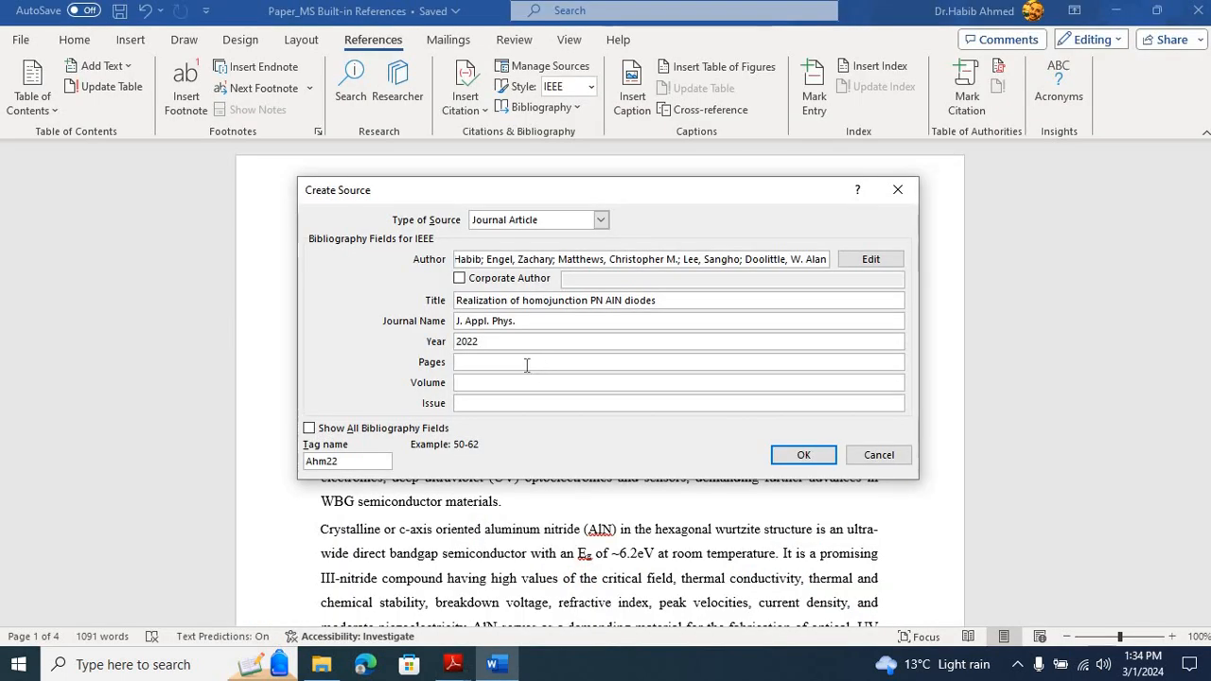
key(ctrl+v)
Paste volume 131 from the PDF and confirm the source to insert citation [1]
key(alt+Tab)
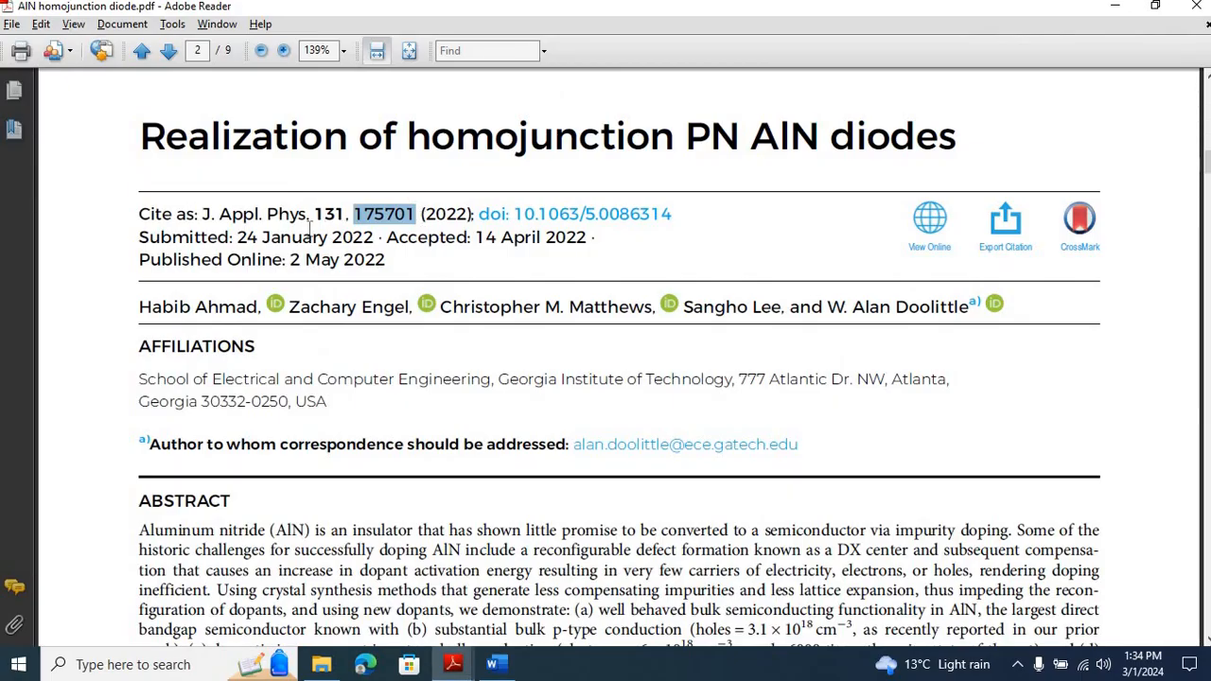
drag(316, 213, 339, 213)
key(ctrl+c)
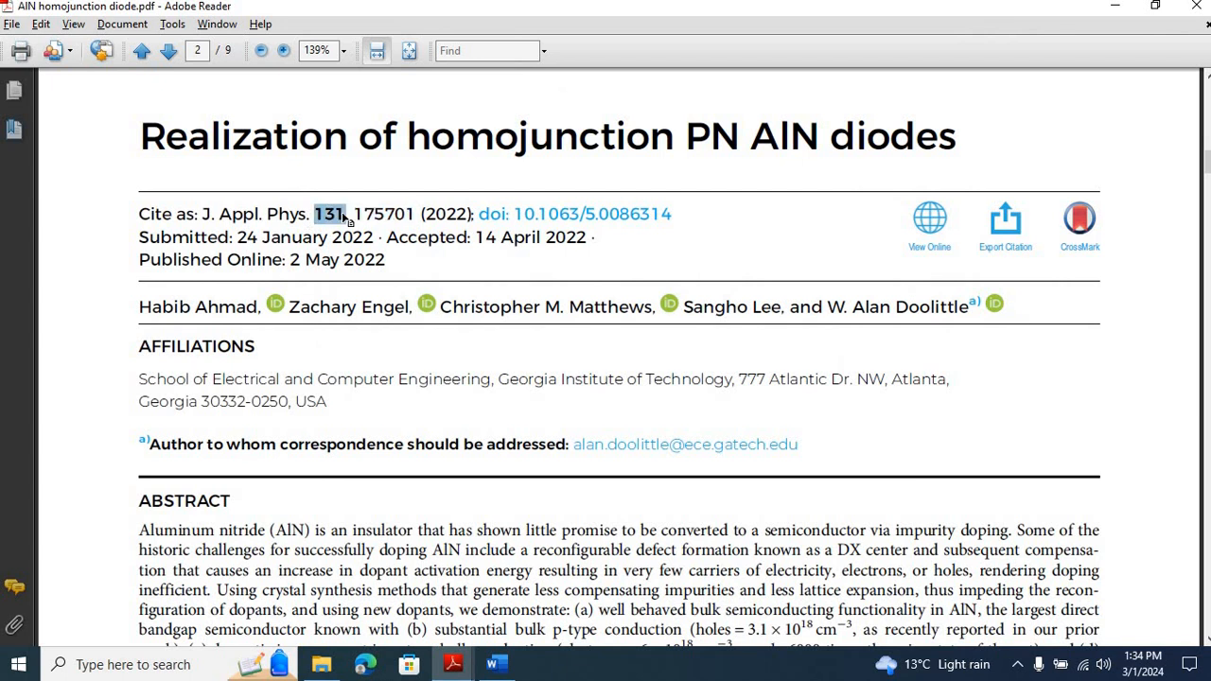
key(alt+Tab)
click(498, 382)
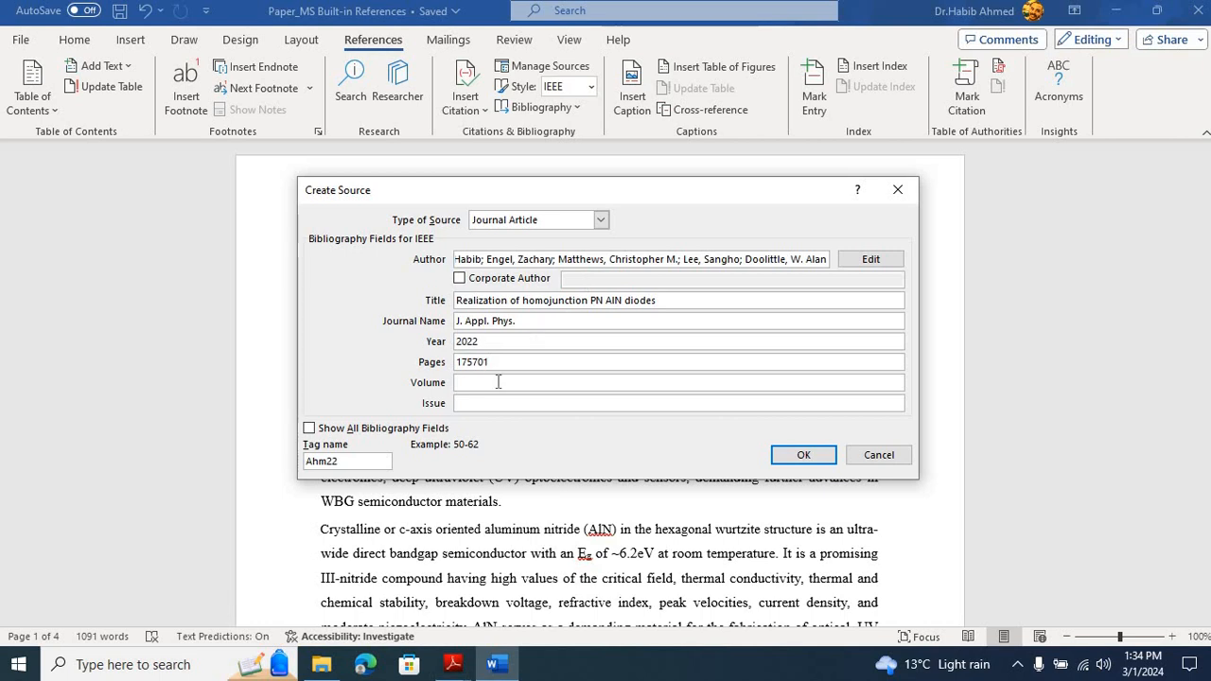
key(ctrl+v)
click(804, 456)
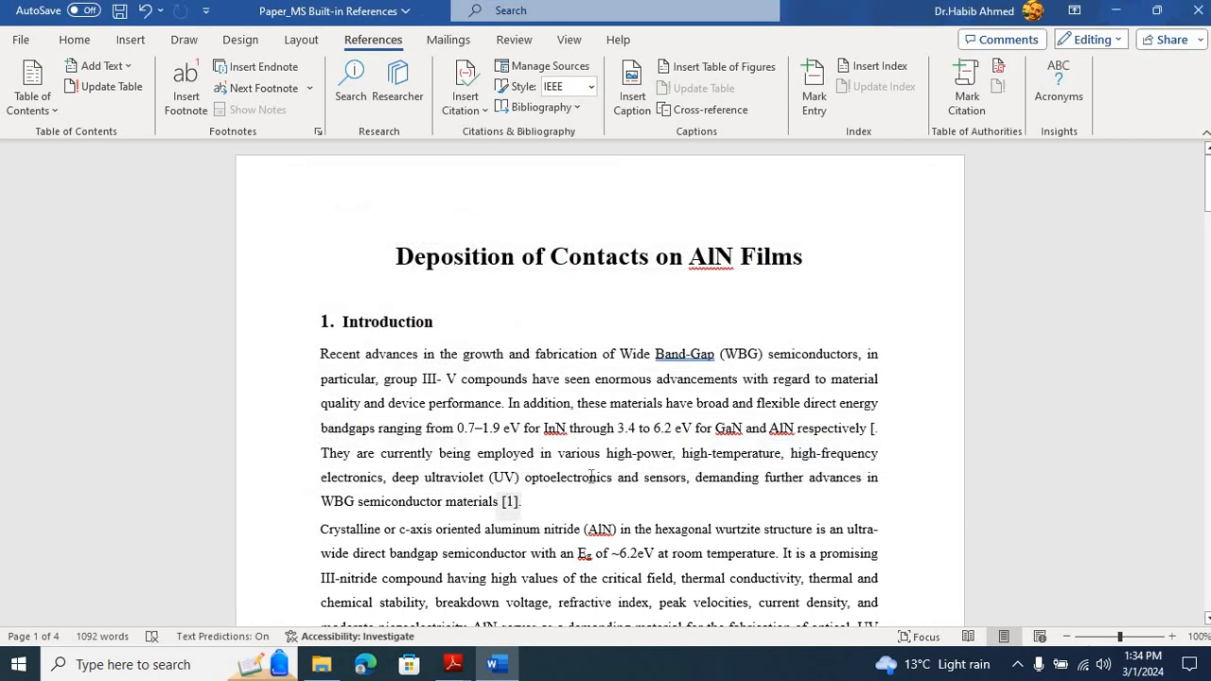
click(508, 500)
drag(1205, 207, 1199, 599)
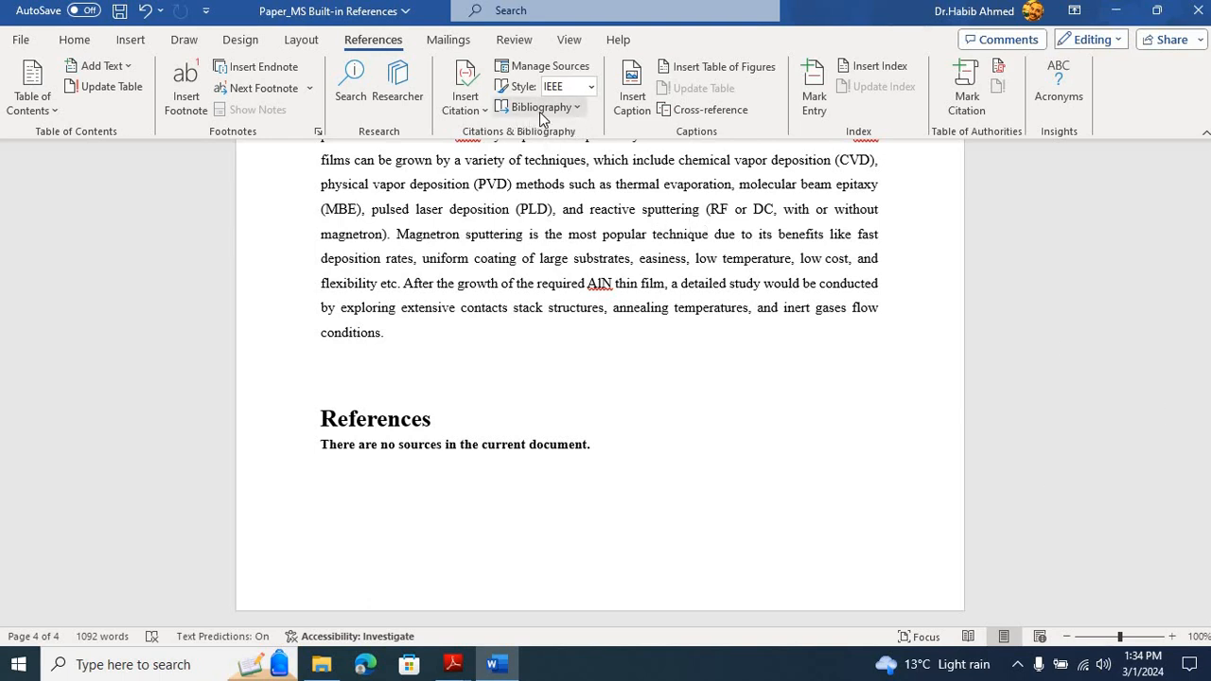
click(484, 108)
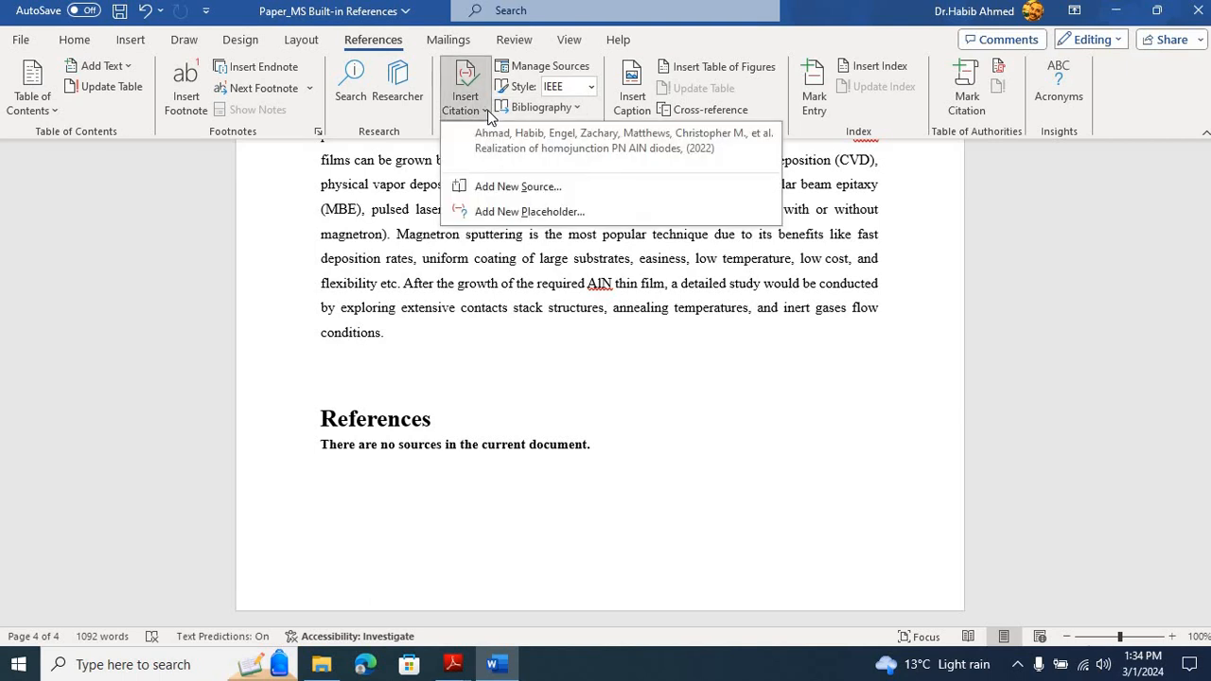
click(578, 106)
click(1011, 266)
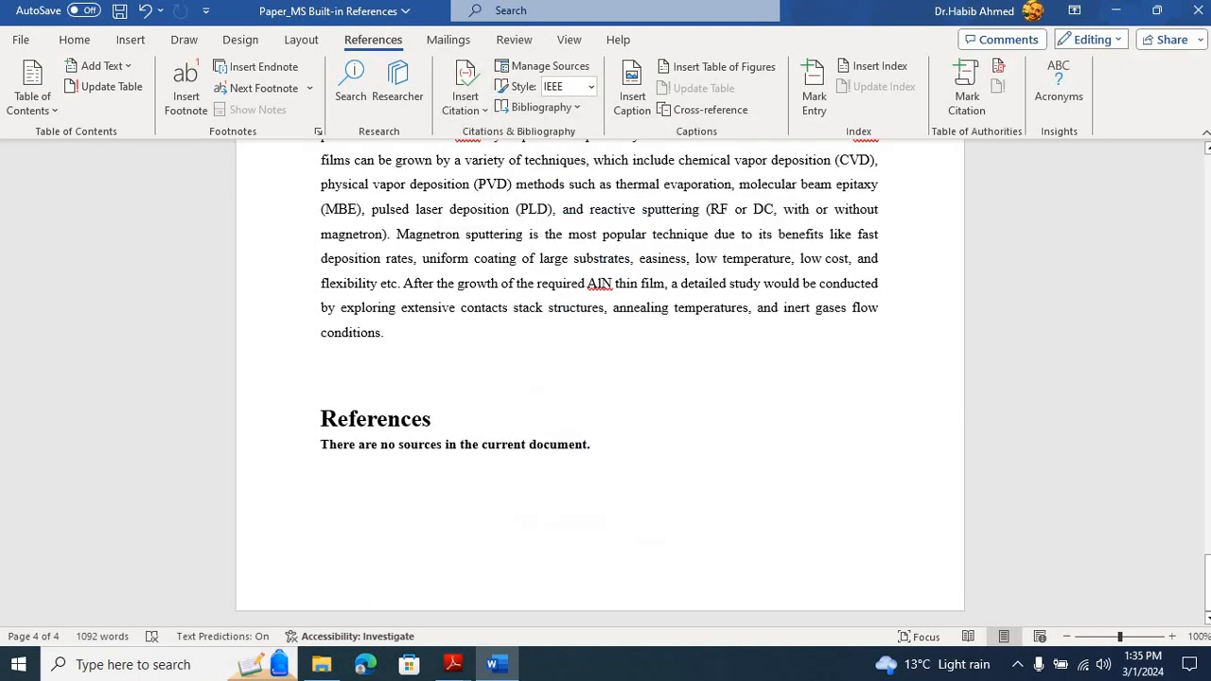
drag(1208, 563, 1208, 180)
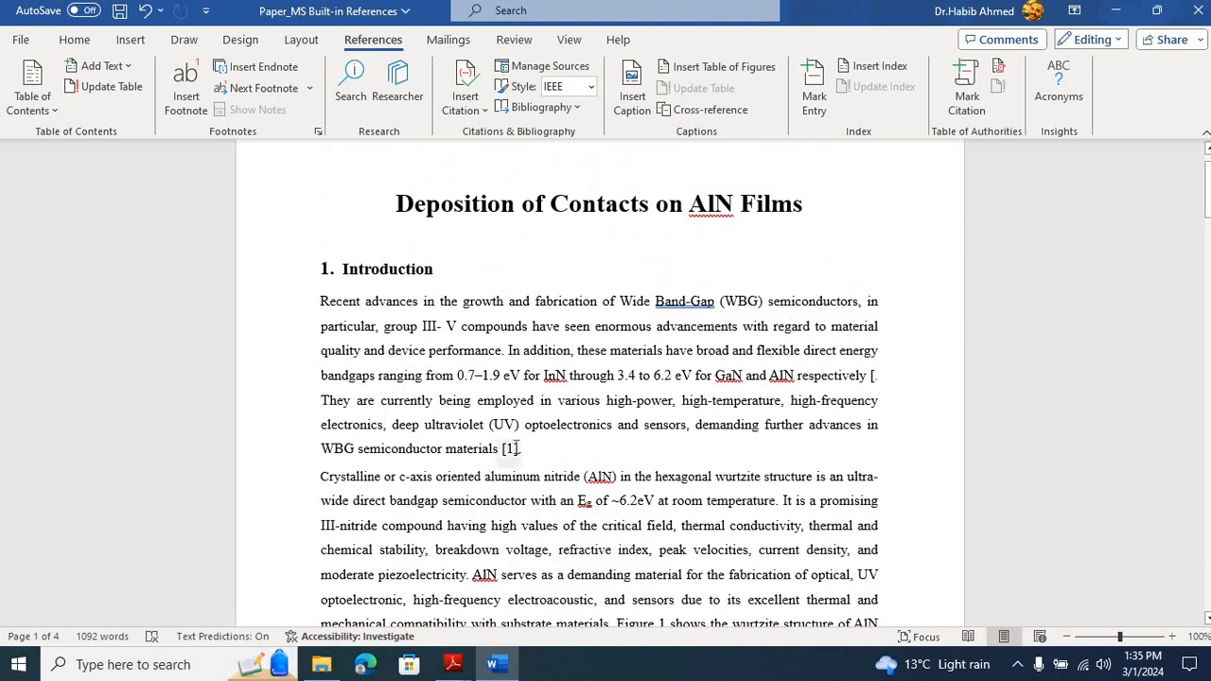
Run Update Citations and Bibliography from the [1] citation's menu and check the References entry
click(519, 449)
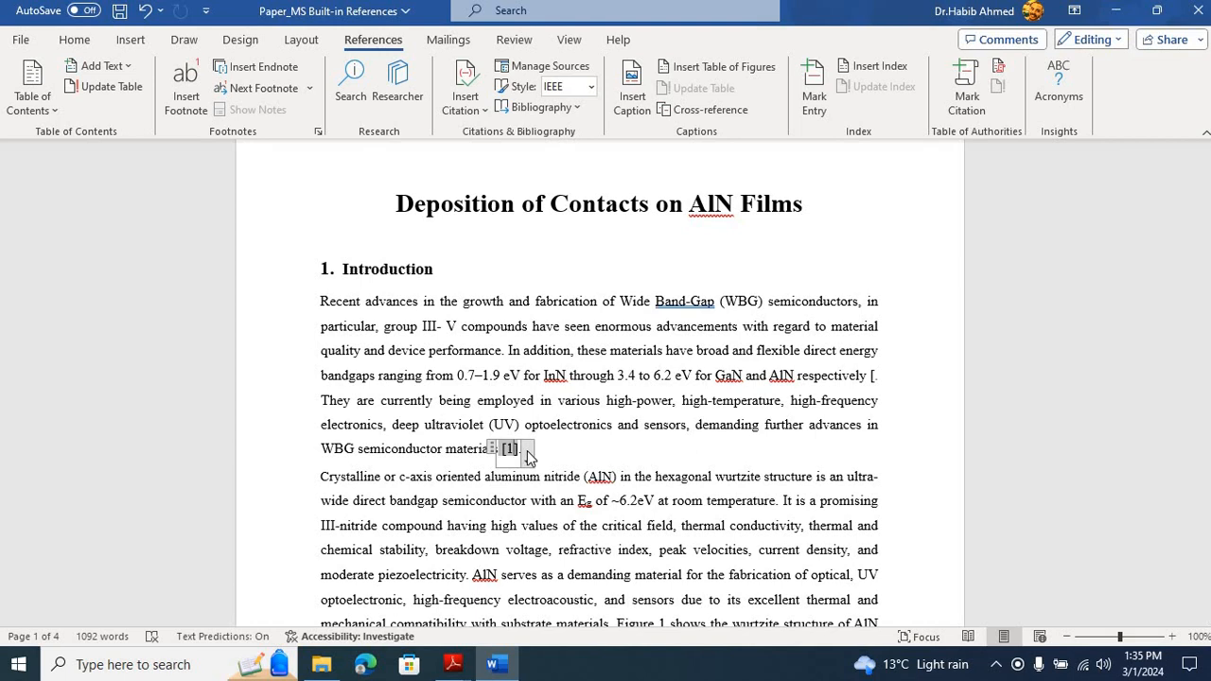
click(527, 455)
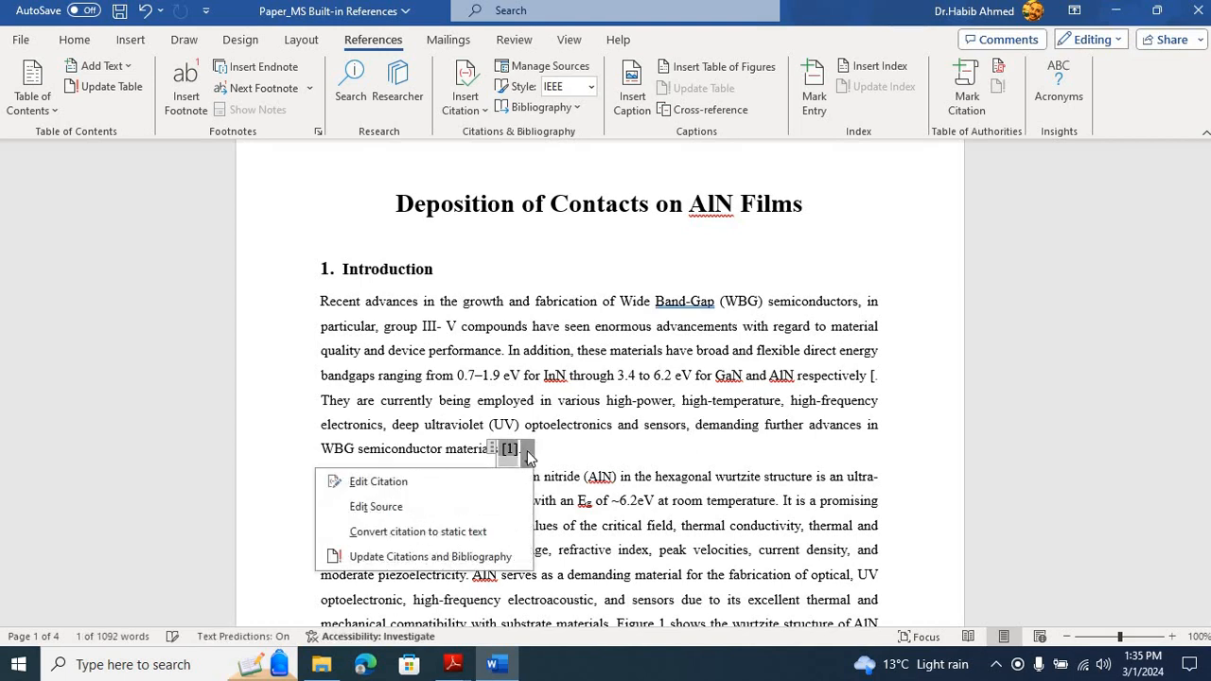
click(447, 558)
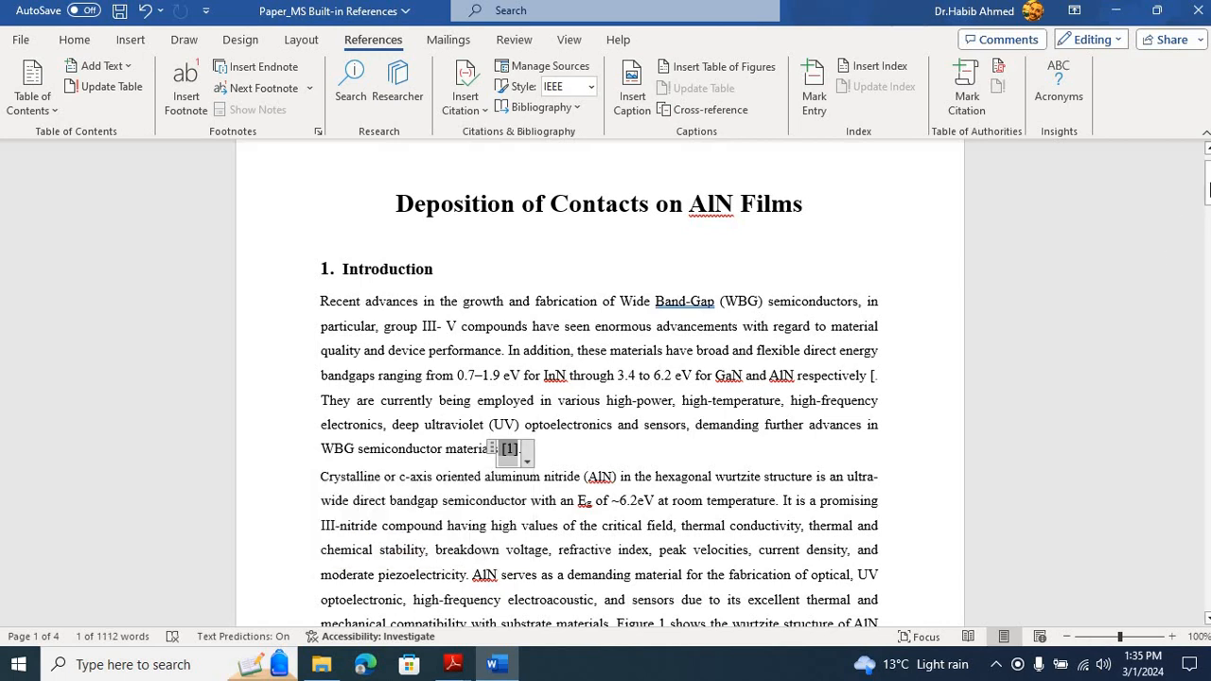
drag(1208, 189, 1208, 502)
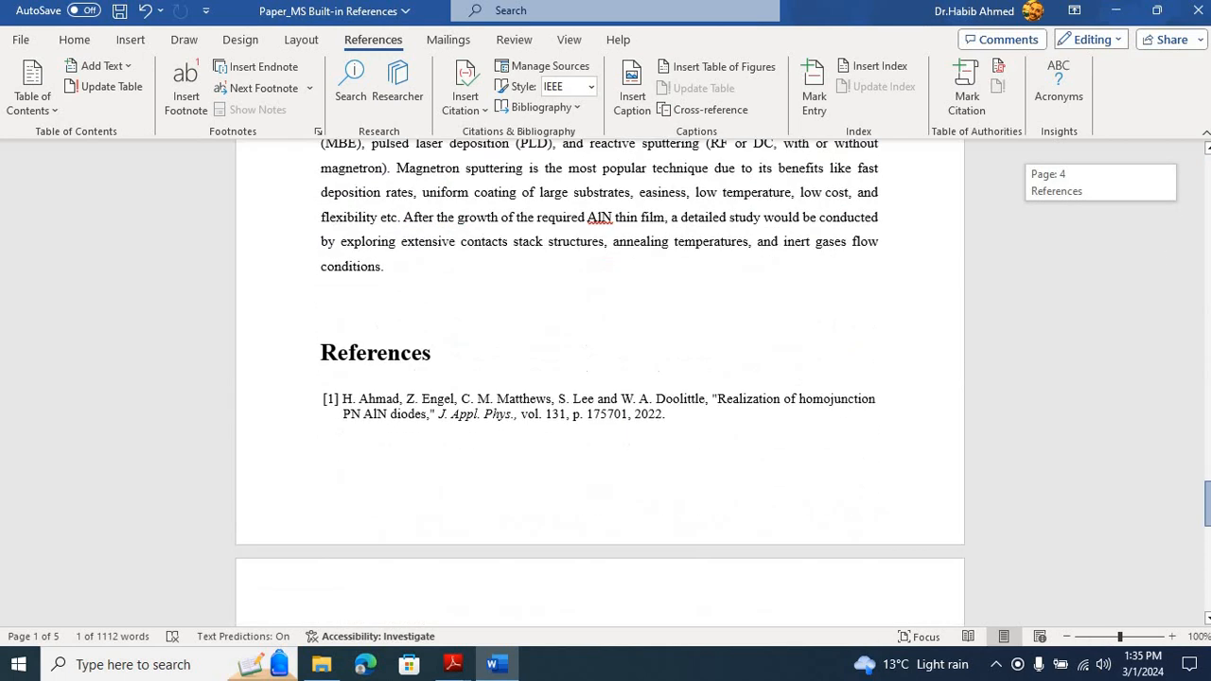
click(694, 414)
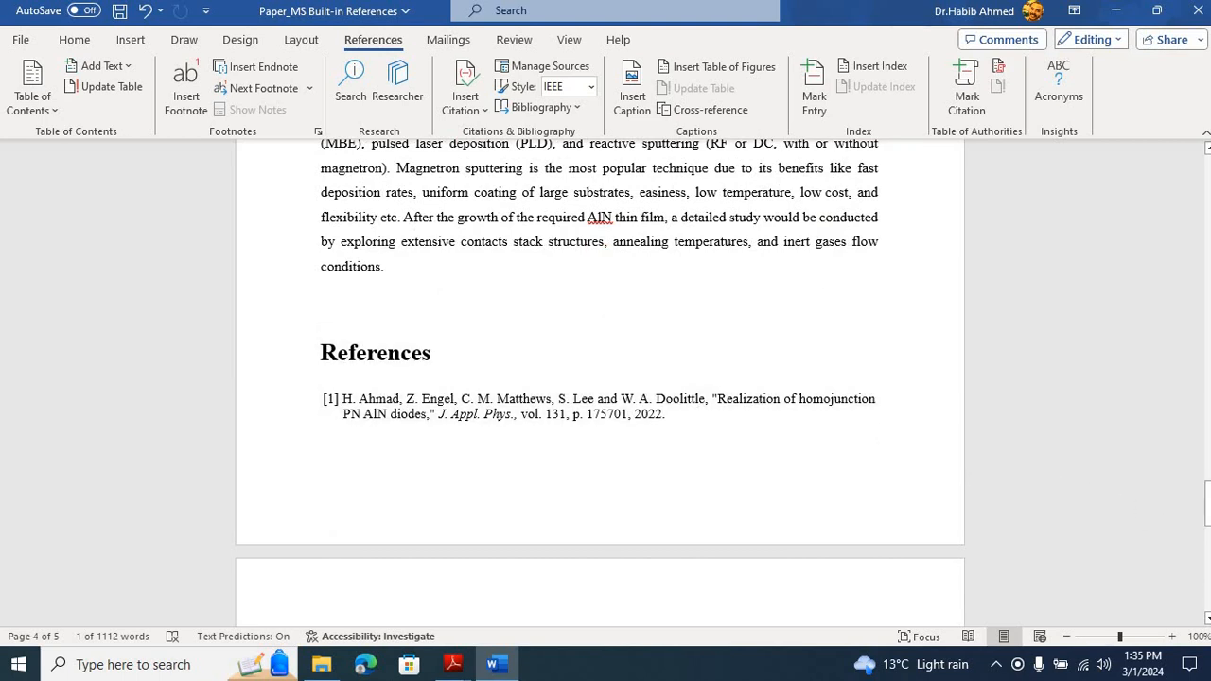
drag(1208, 506, 1209, 194)
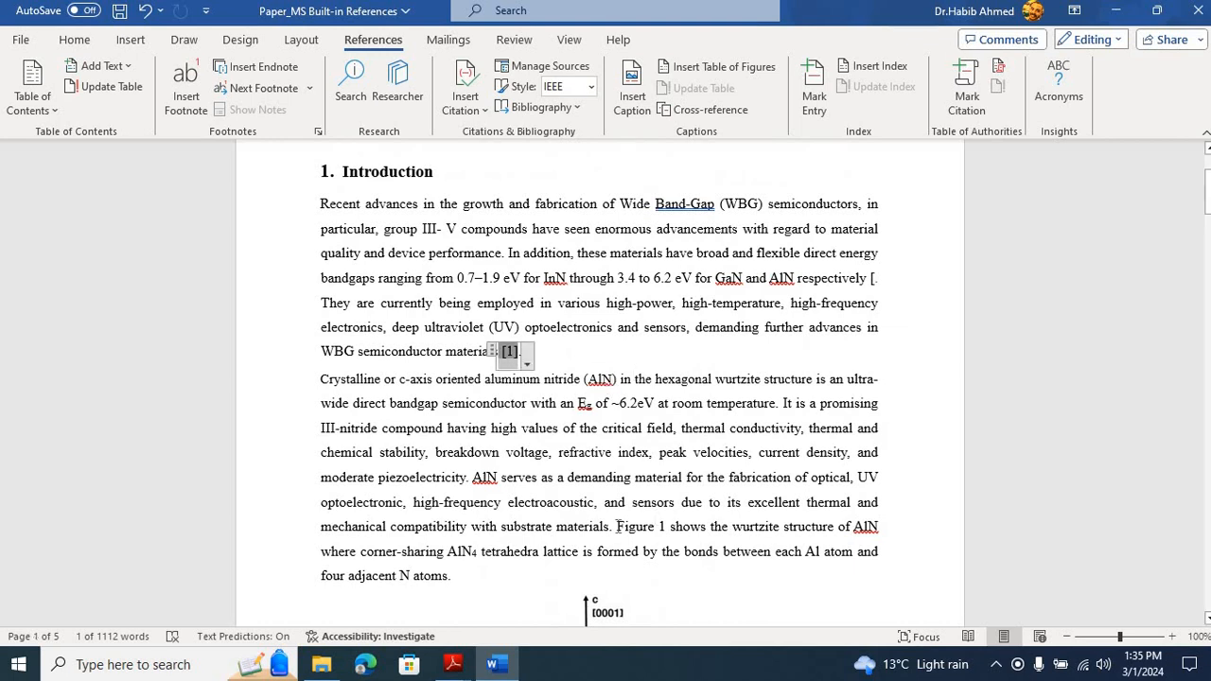
click(610, 527)
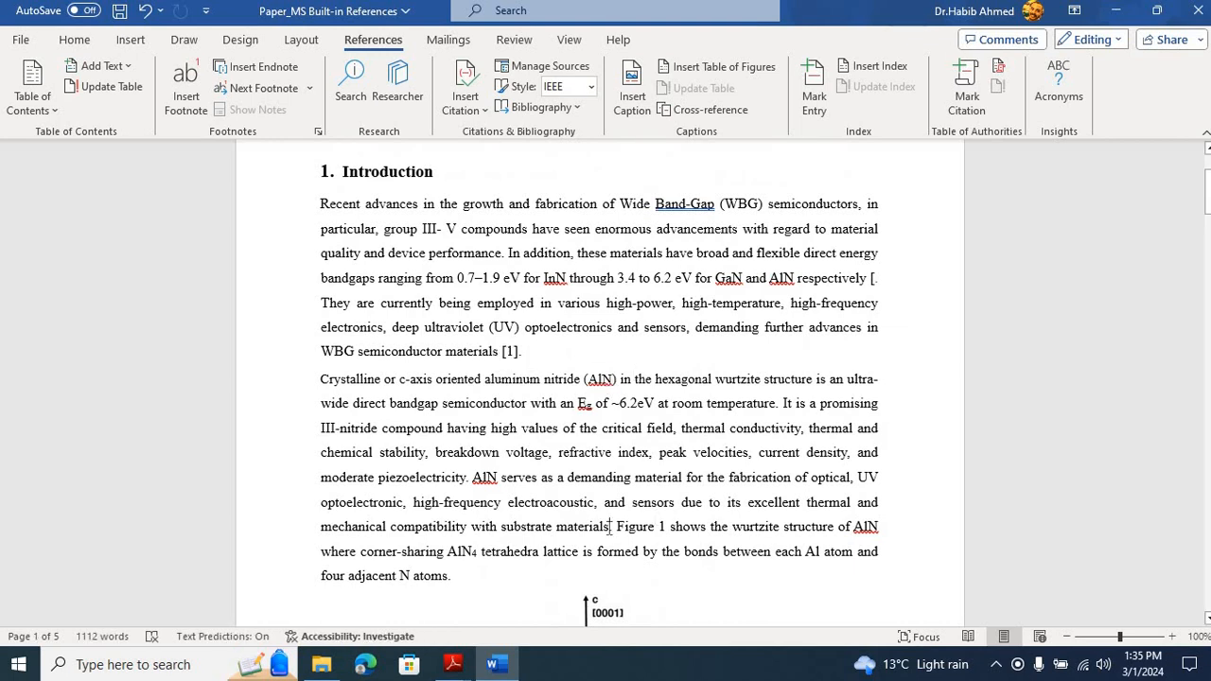
mouse_move(453, 665)
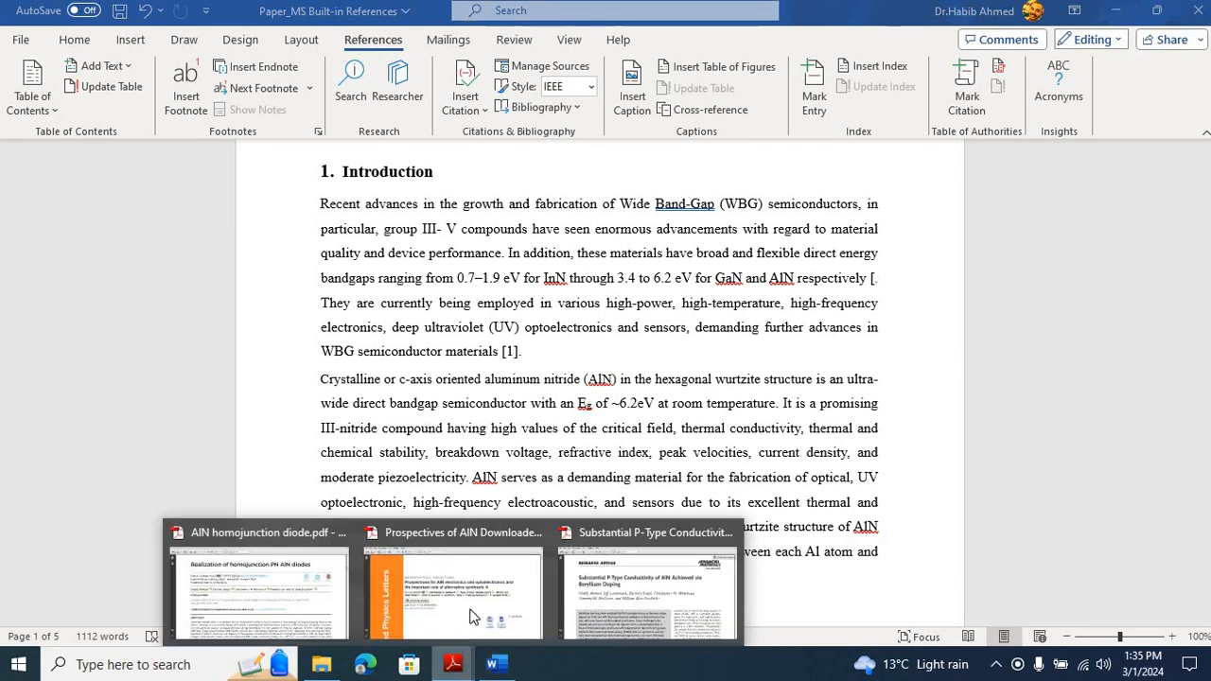
click(473, 617)
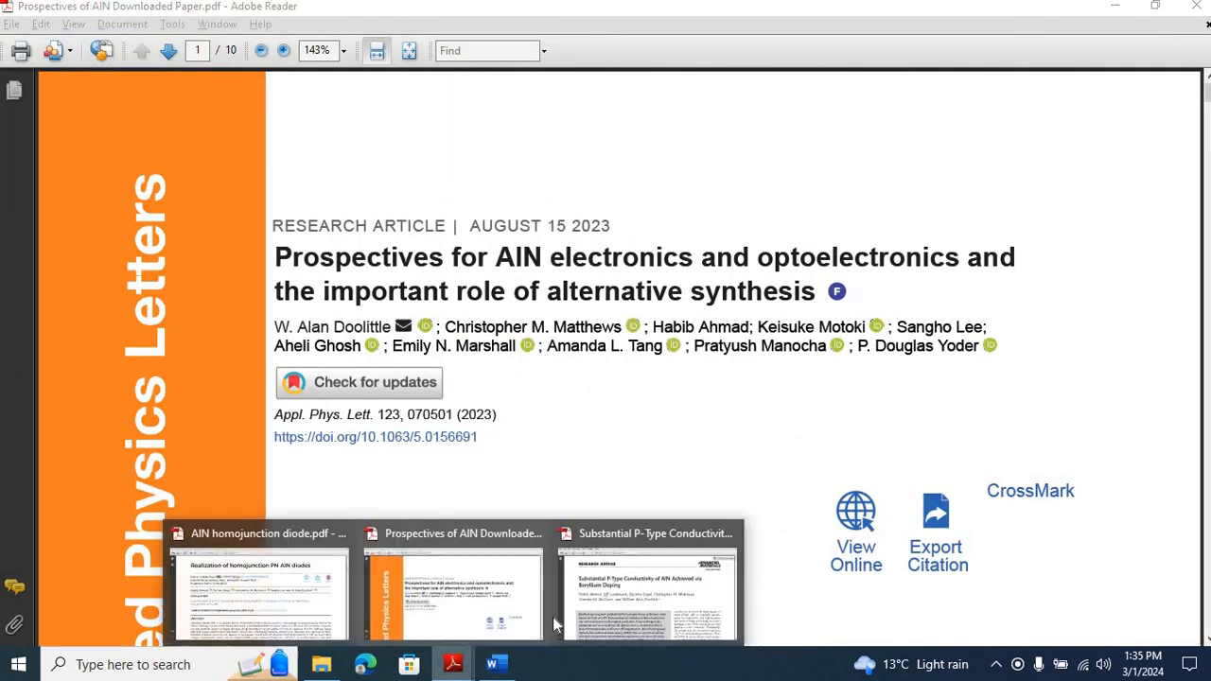
click(611, 610)
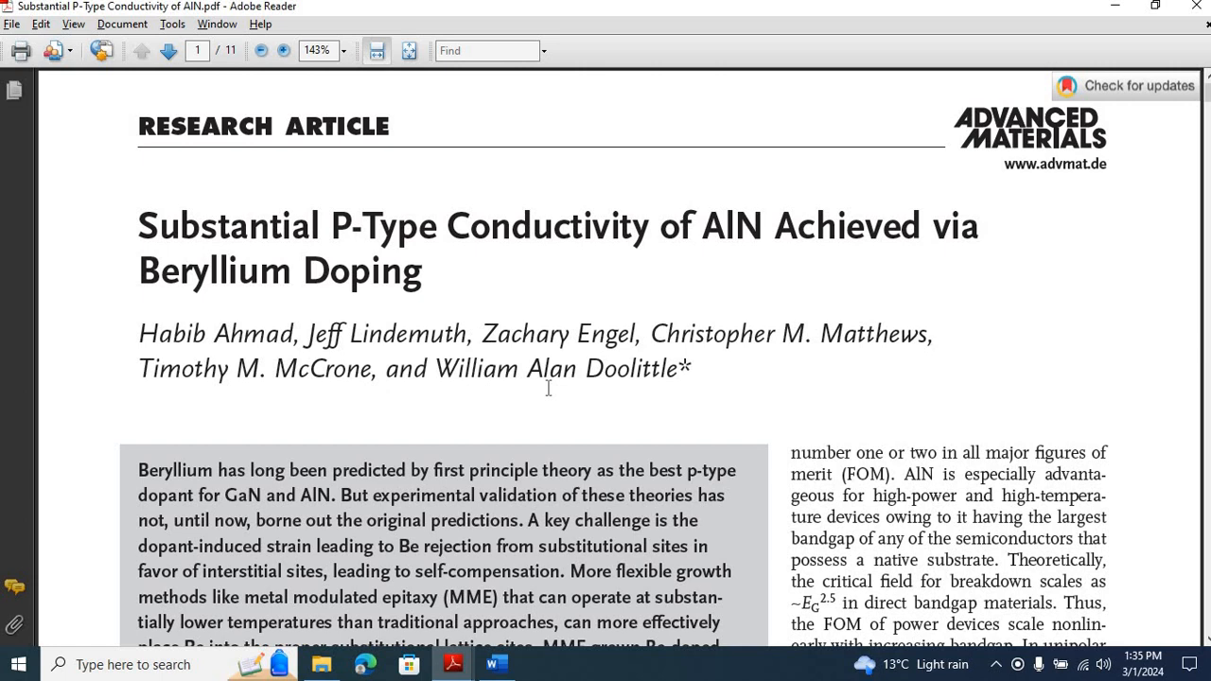
key(alt+Tab)
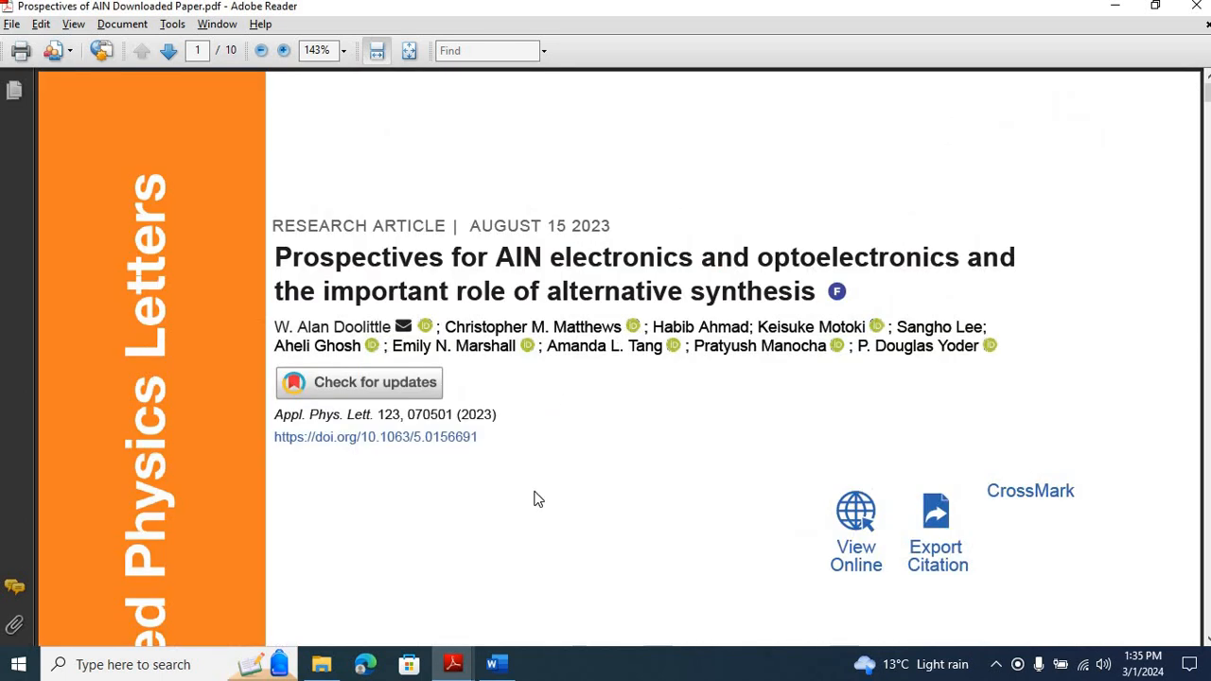
click(498, 665)
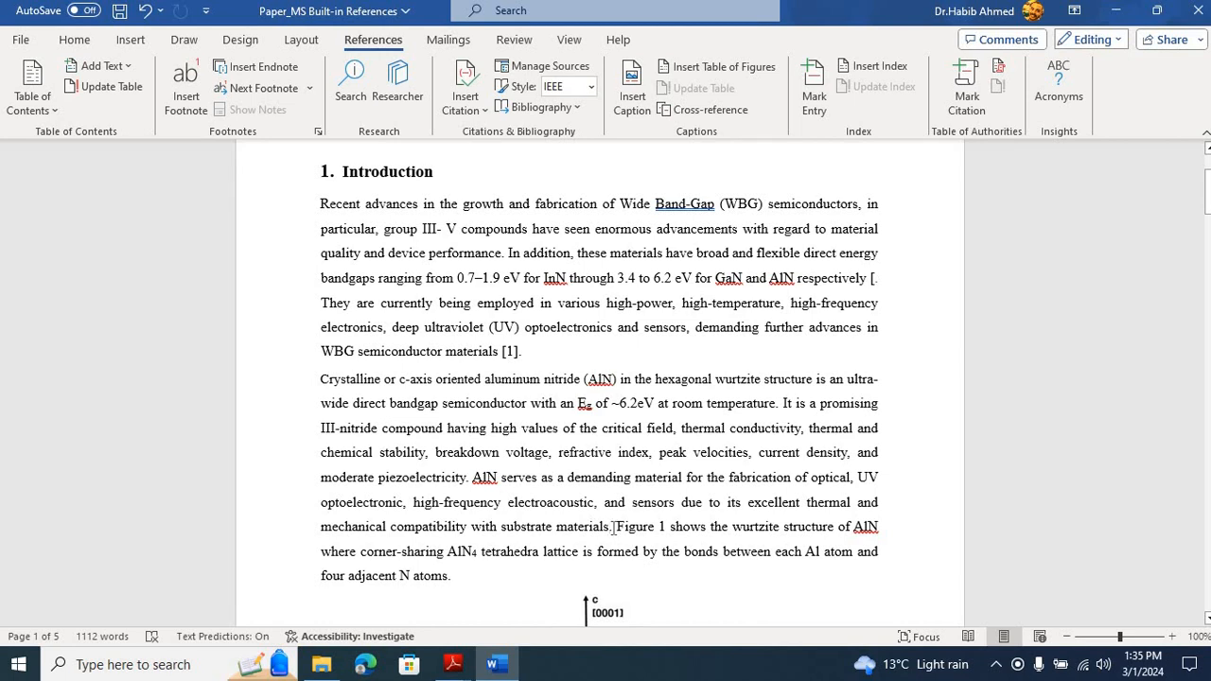
click(478, 107)
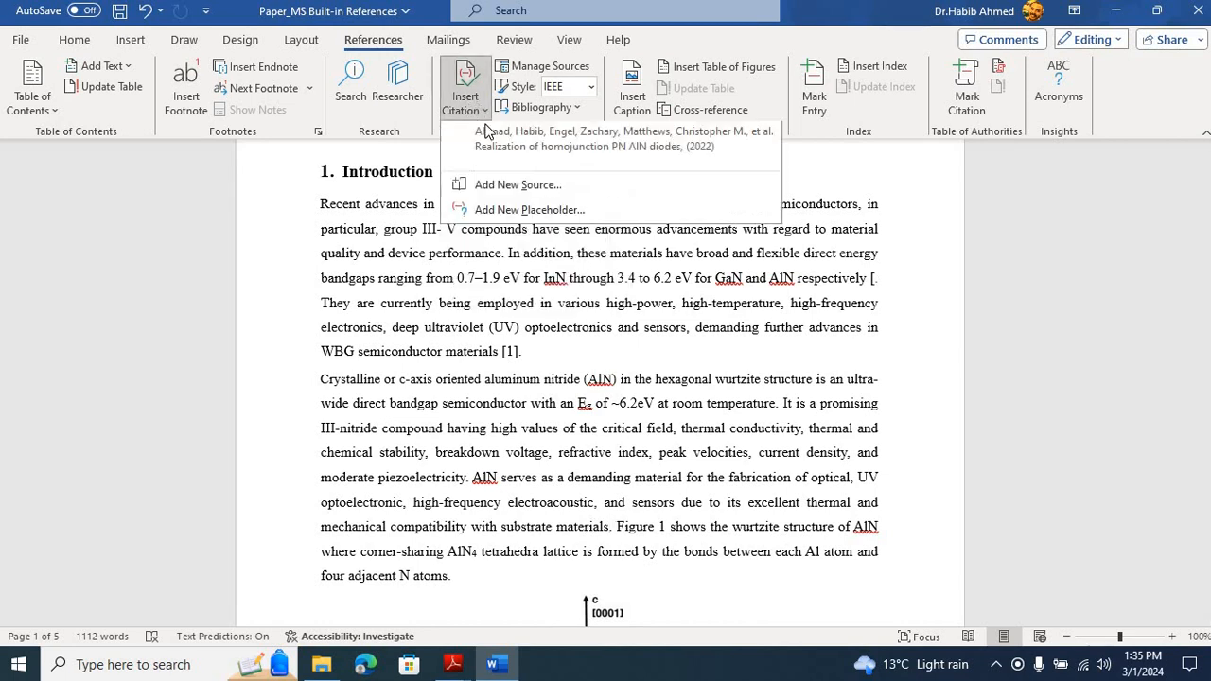
Open a new Create Source form and view the Substantial P-Type Conductivity paper's PDF
click(503, 186)
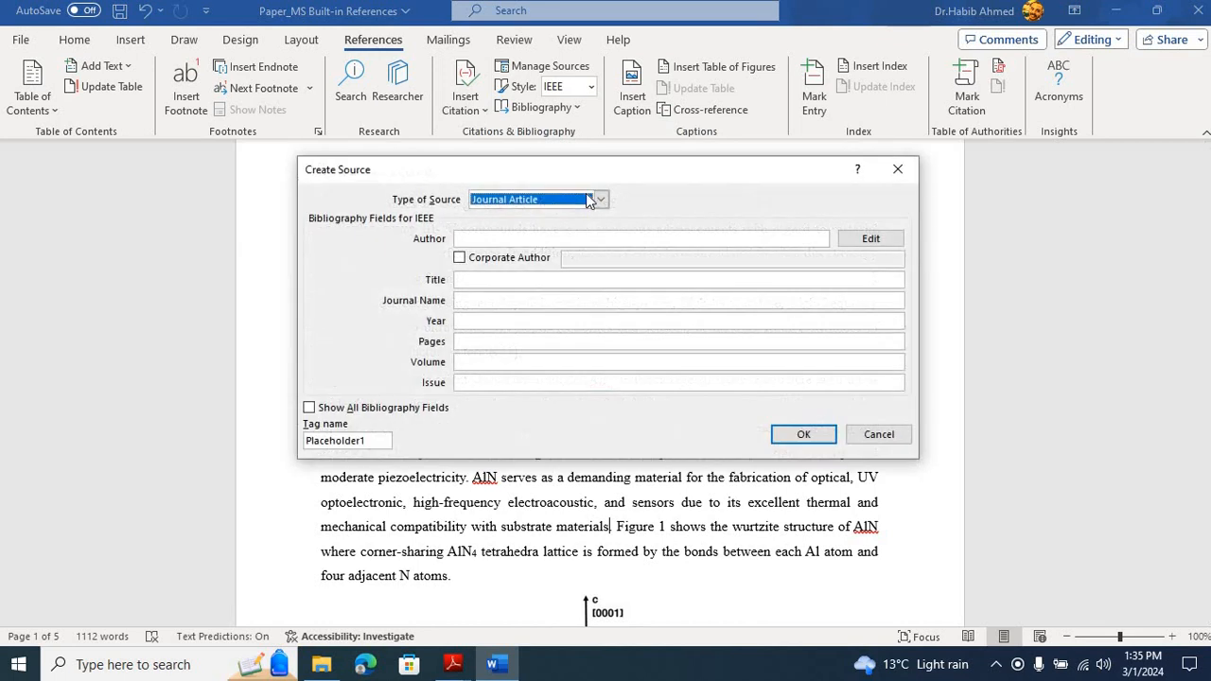
click(562, 239)
key(alt+Tab)
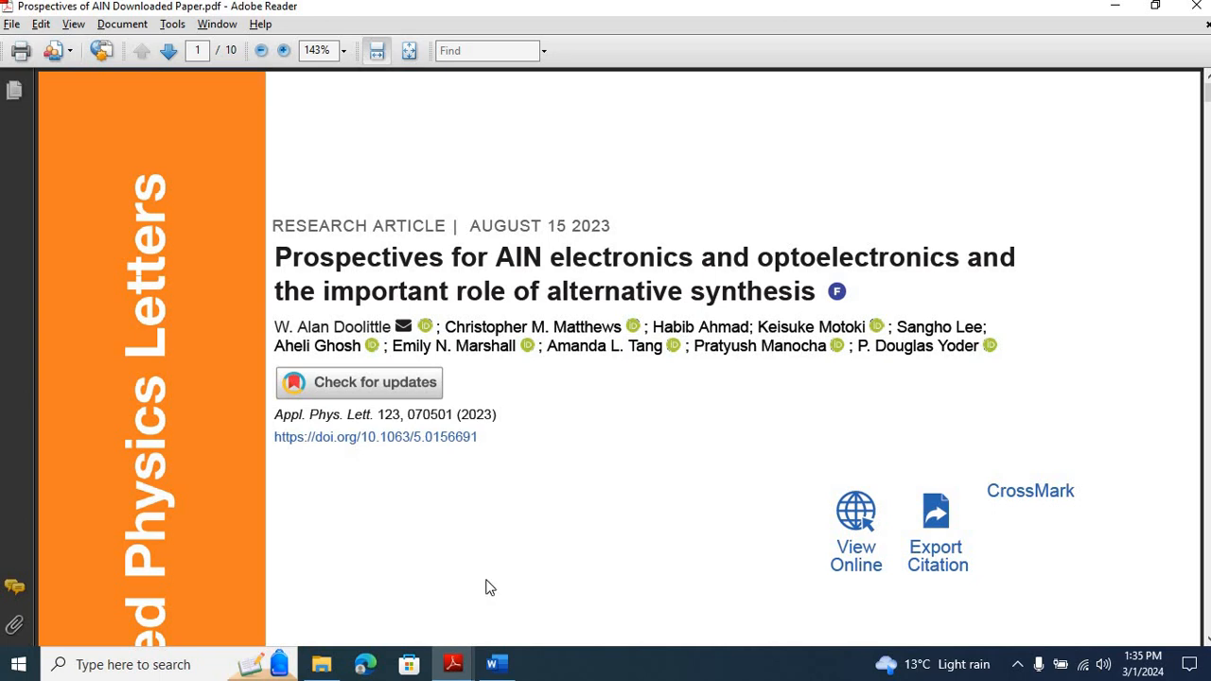
mouse_move(452, 664)
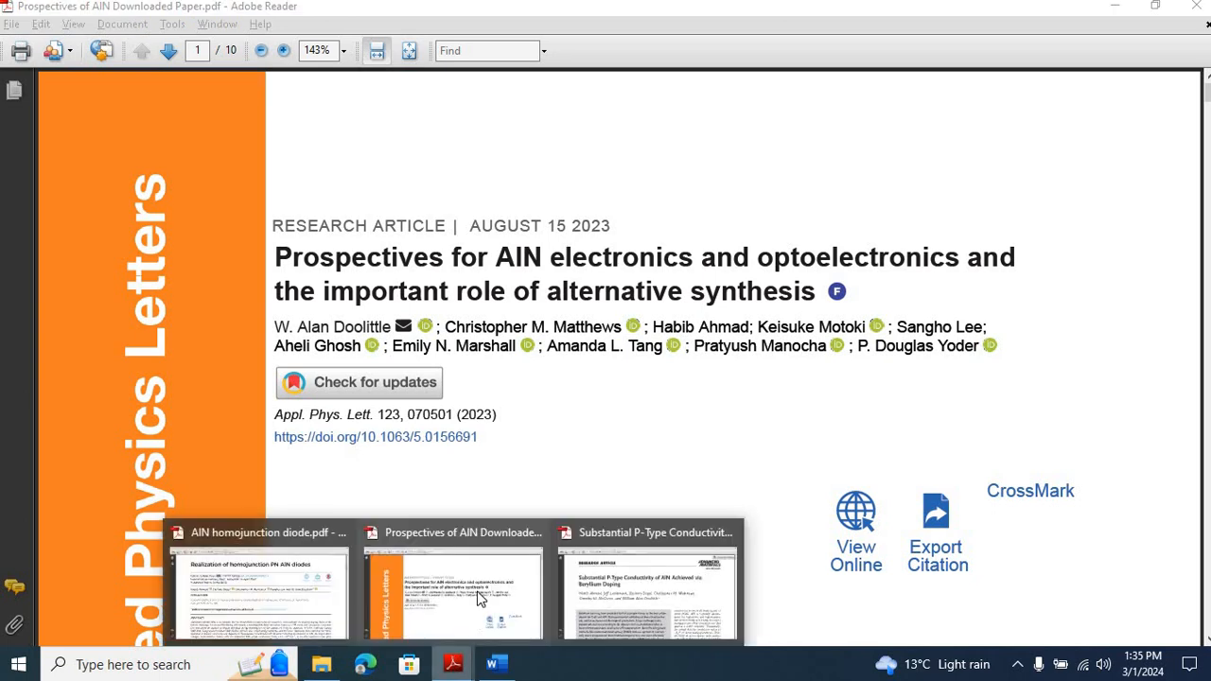
click(607, 590)
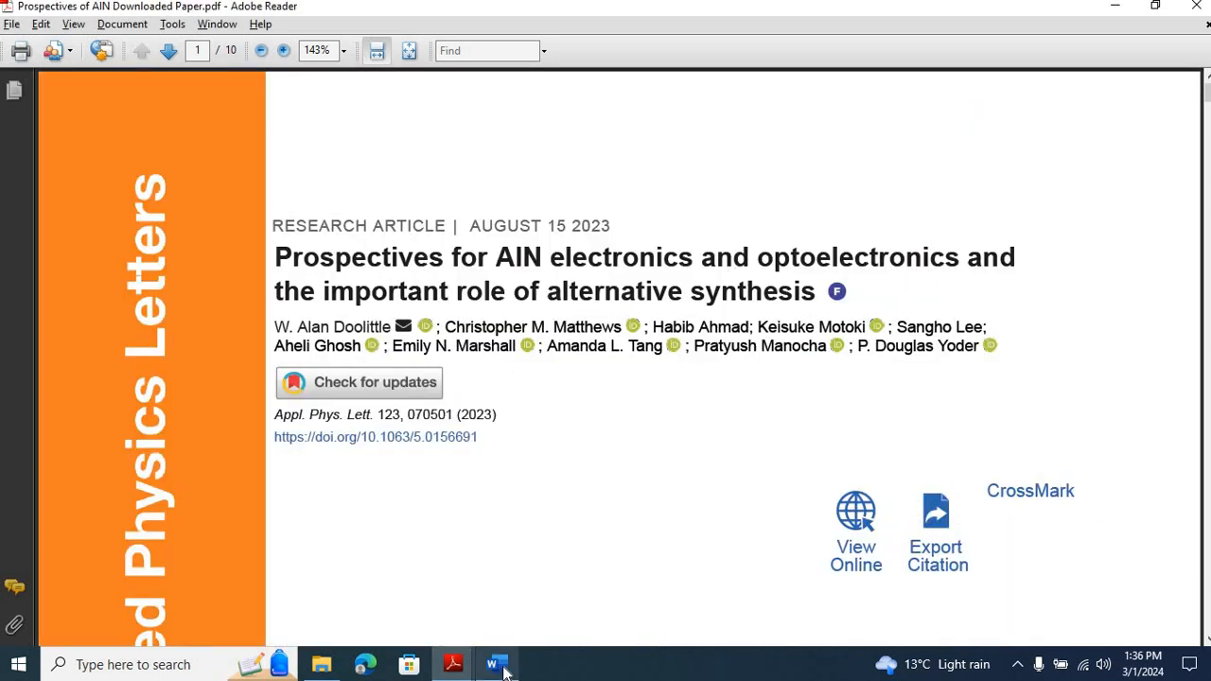
click(501, 670)
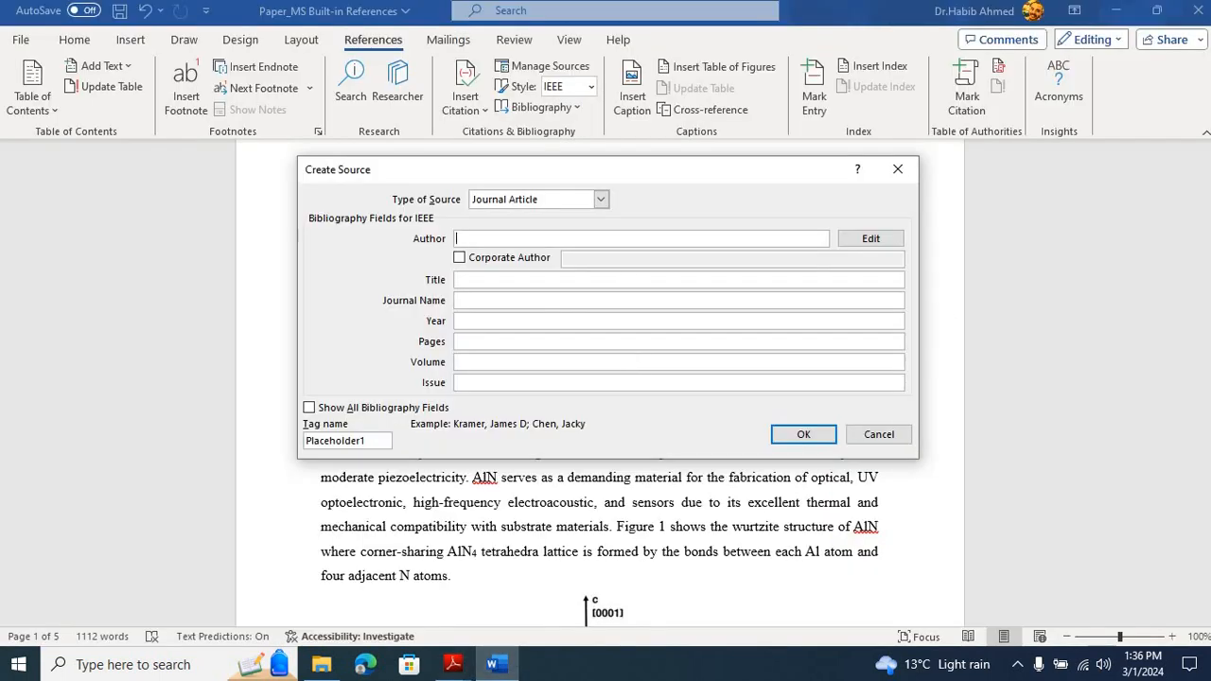
Enter the first four authors as Last, First, separated by semicolons
text(Ahmad, Habib; )
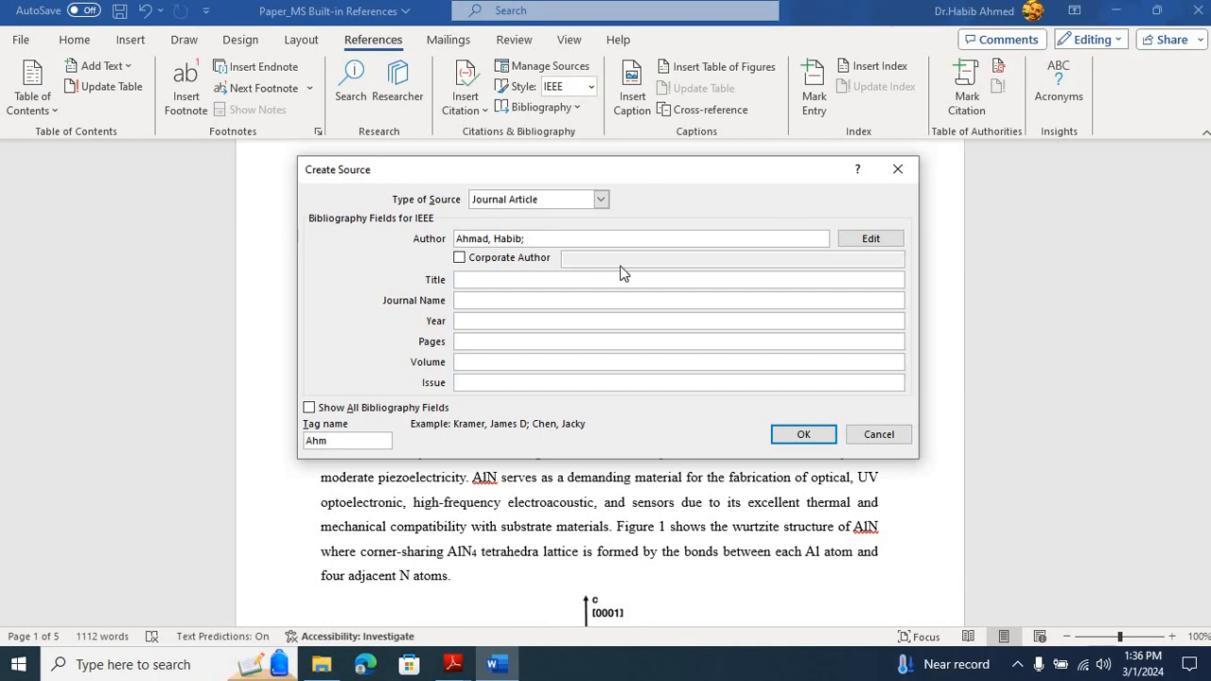
text(Lindemuth, Jeff; Engel, Zad)
text(har)
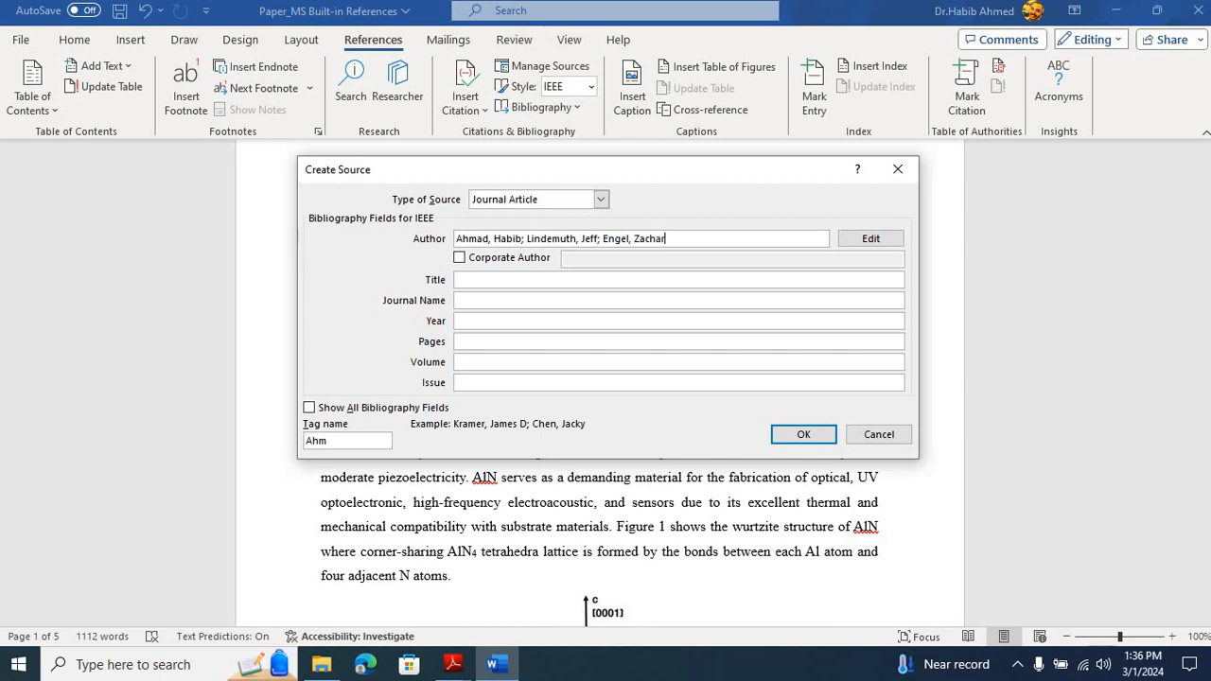
text(y, Matth)
text(ews, X)
key(BackSpace)
text(Christopher M.;)
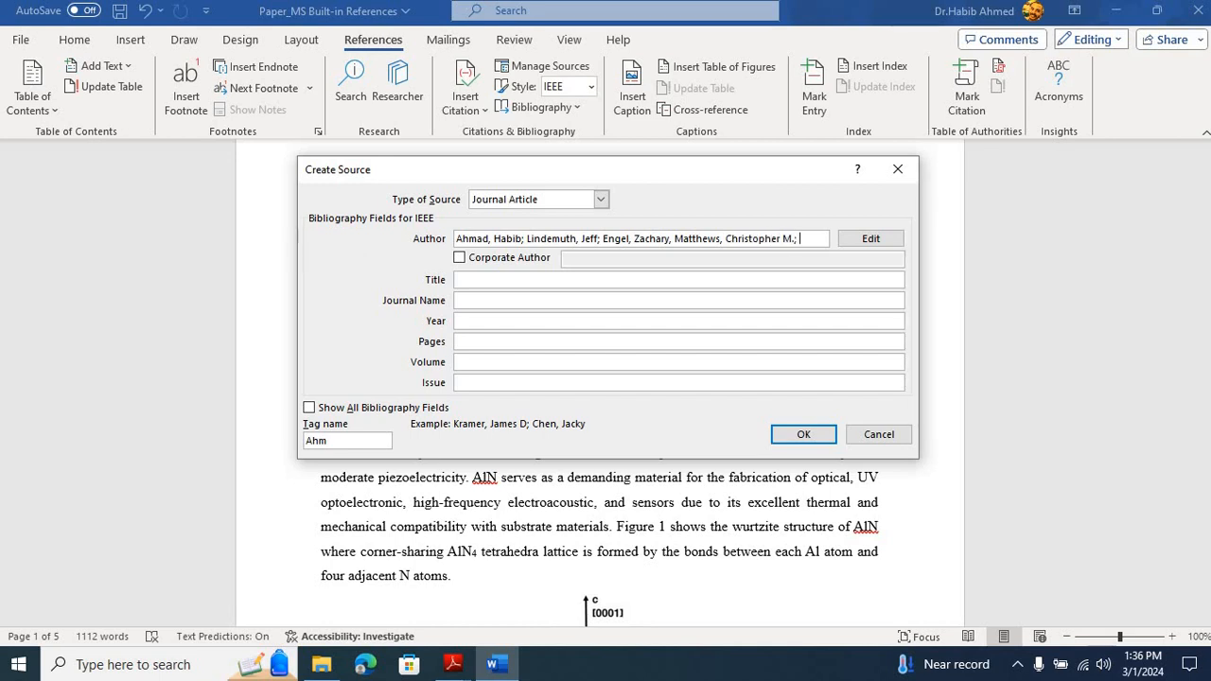
Check the author list against the beryllium-doping AlN PDF and add the remaining two authors
key(alt+Tab)
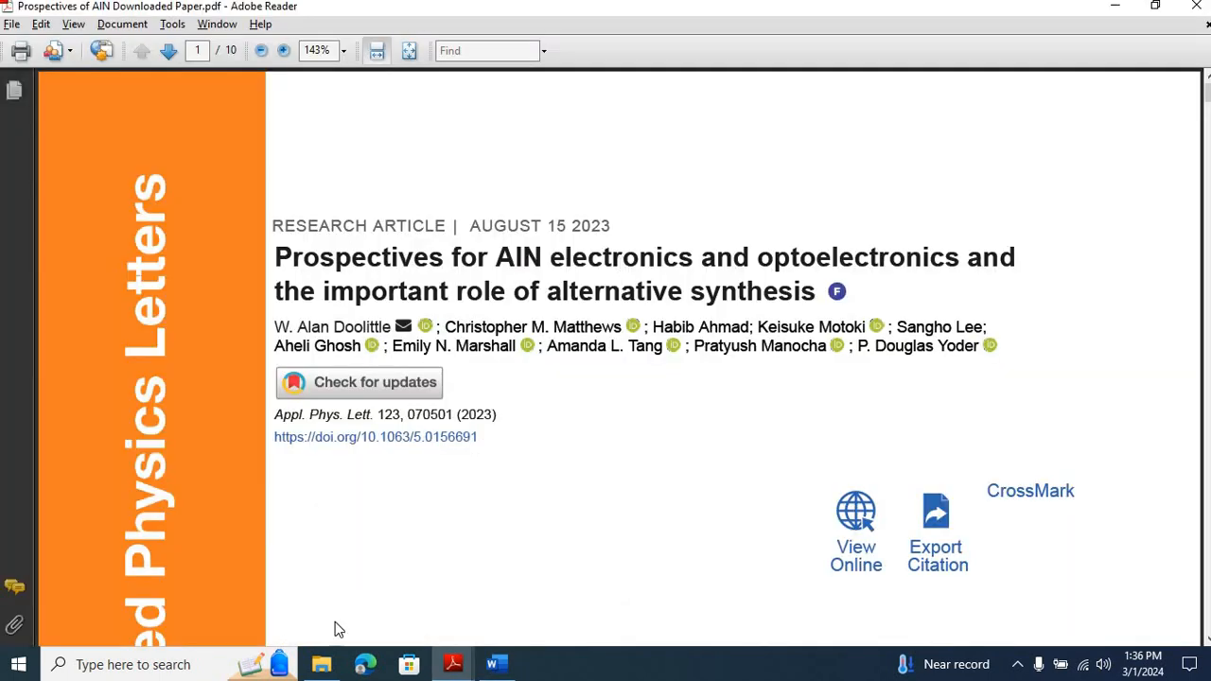
click(452, 664)
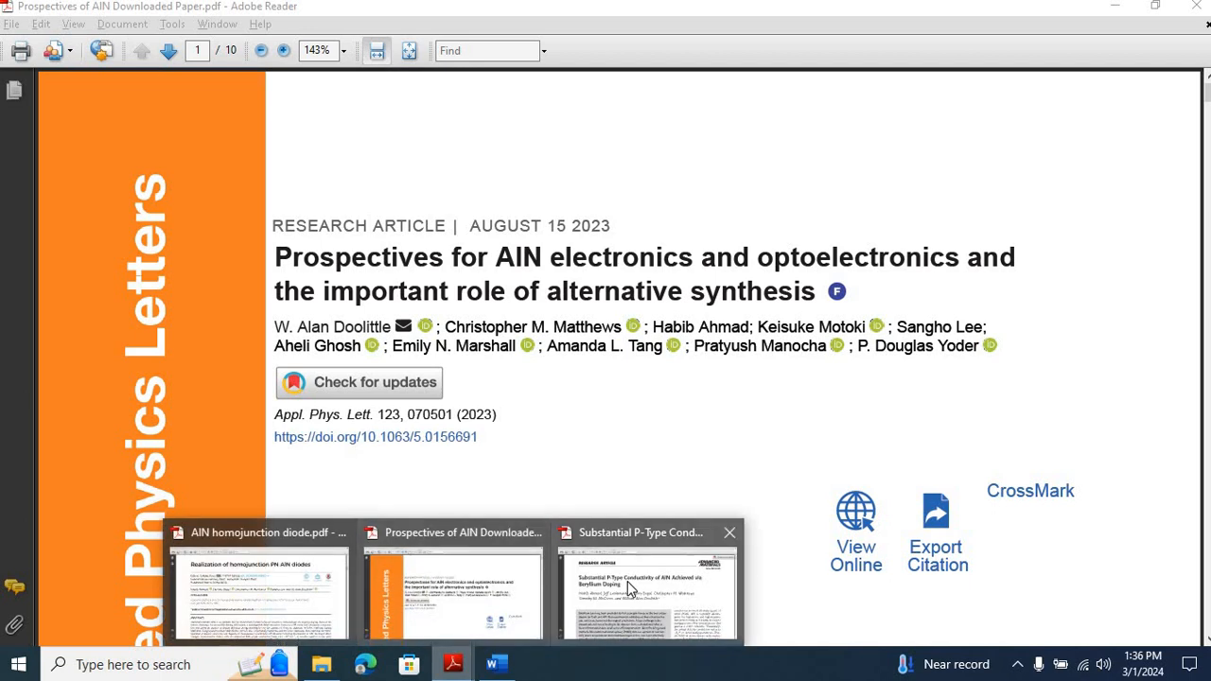
click(627, 581)
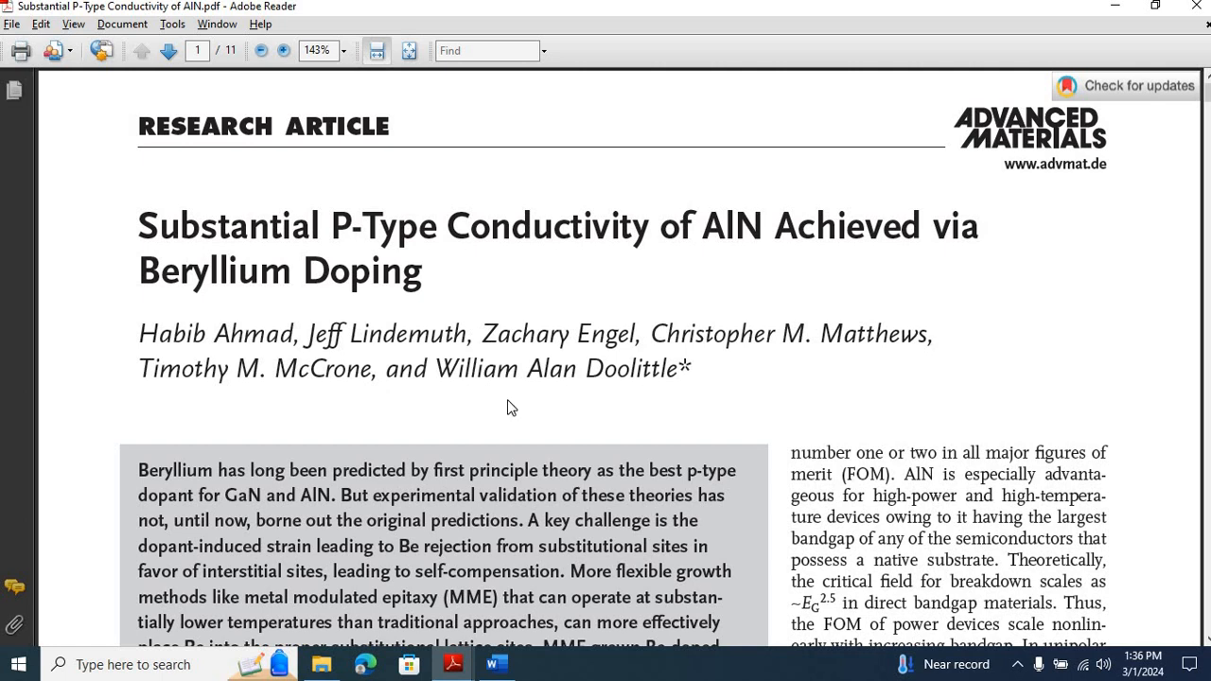
key(alt+Tab)
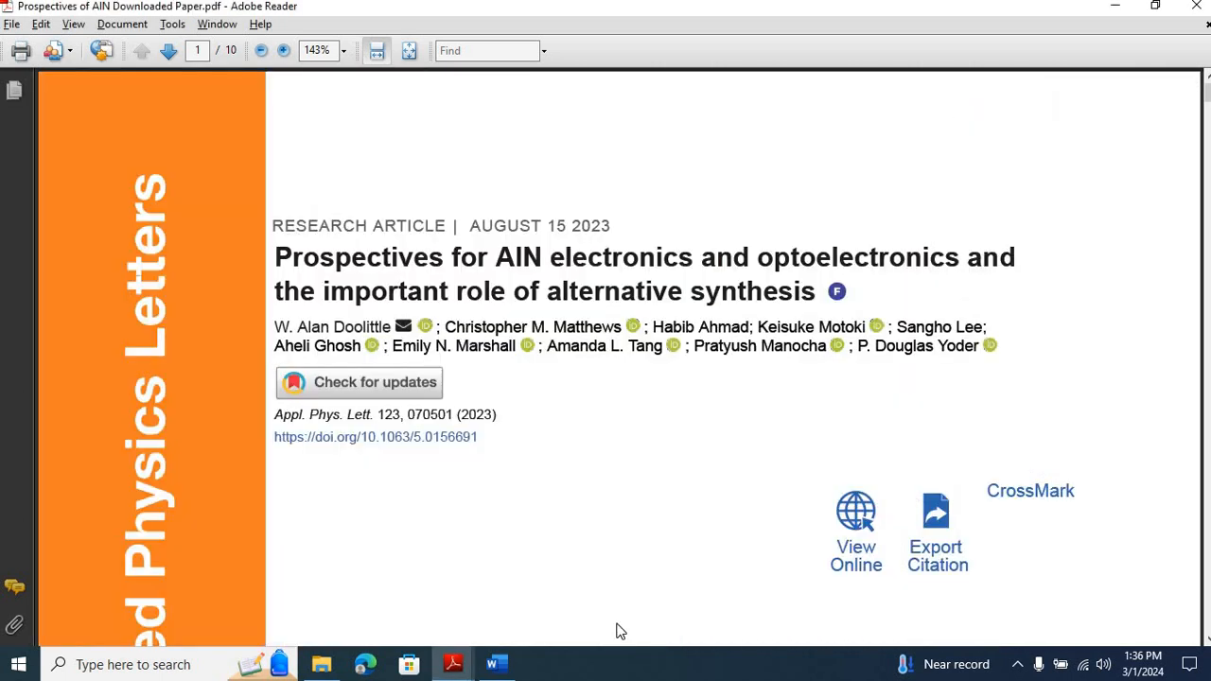
click(509, 659)
text(Matthews, Christopher M.;)
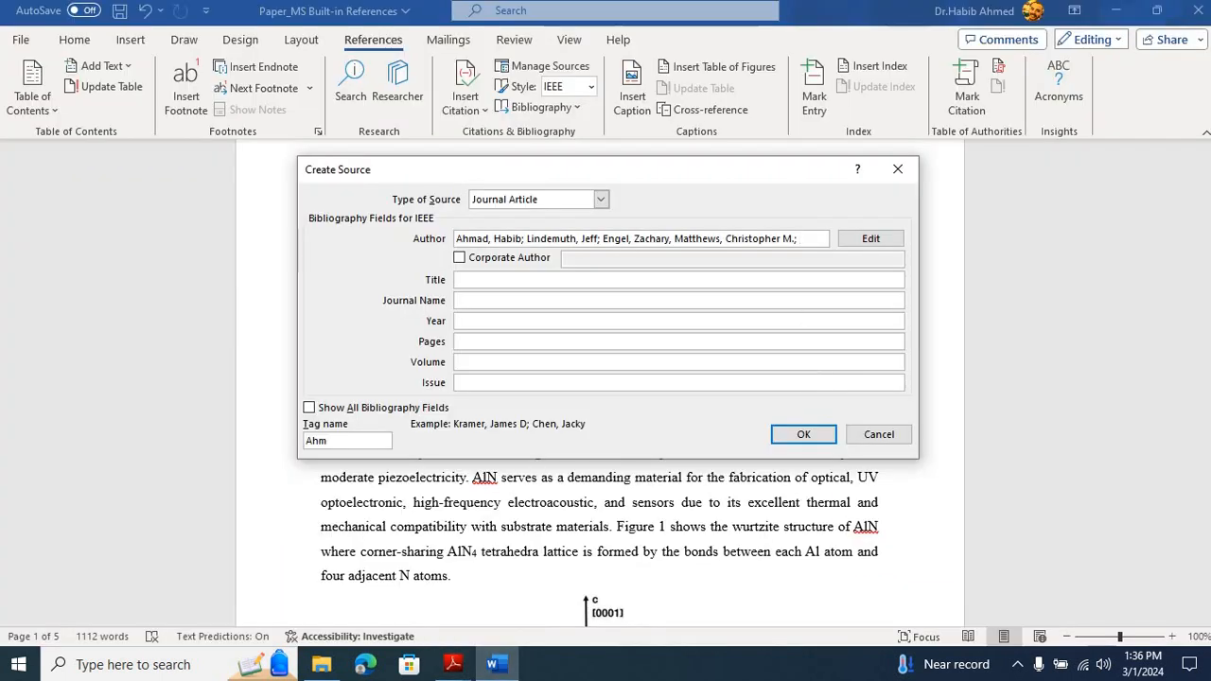
text( McCro)
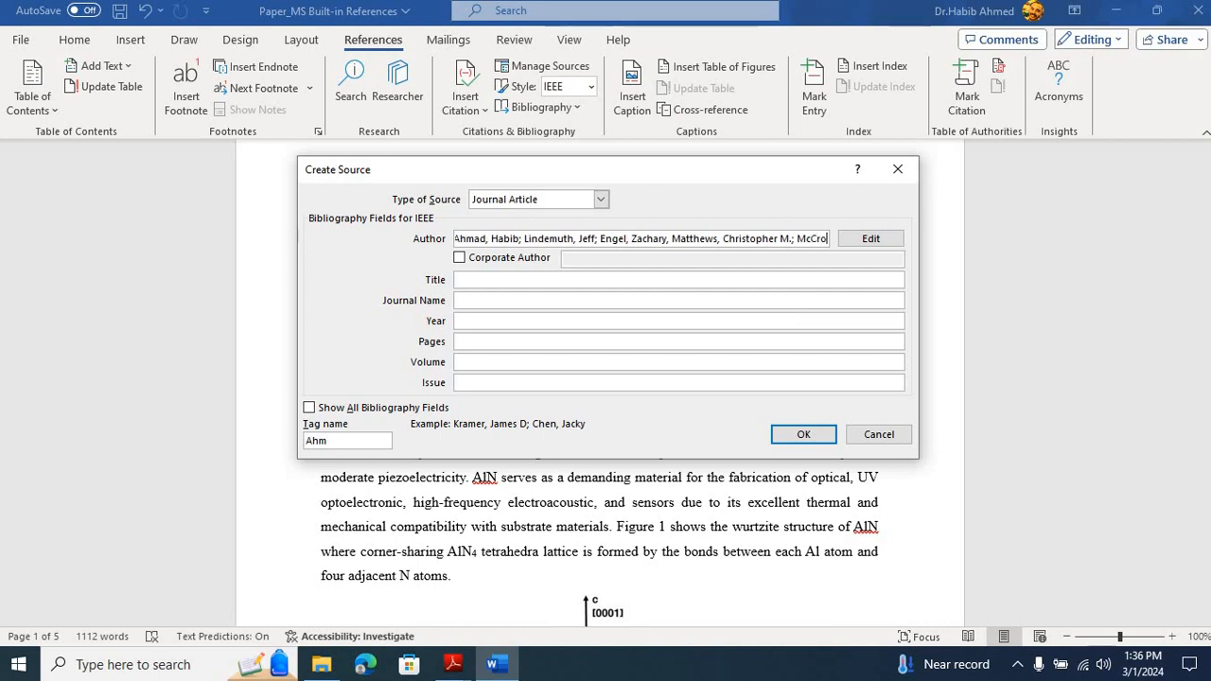
text(ne, Ti)
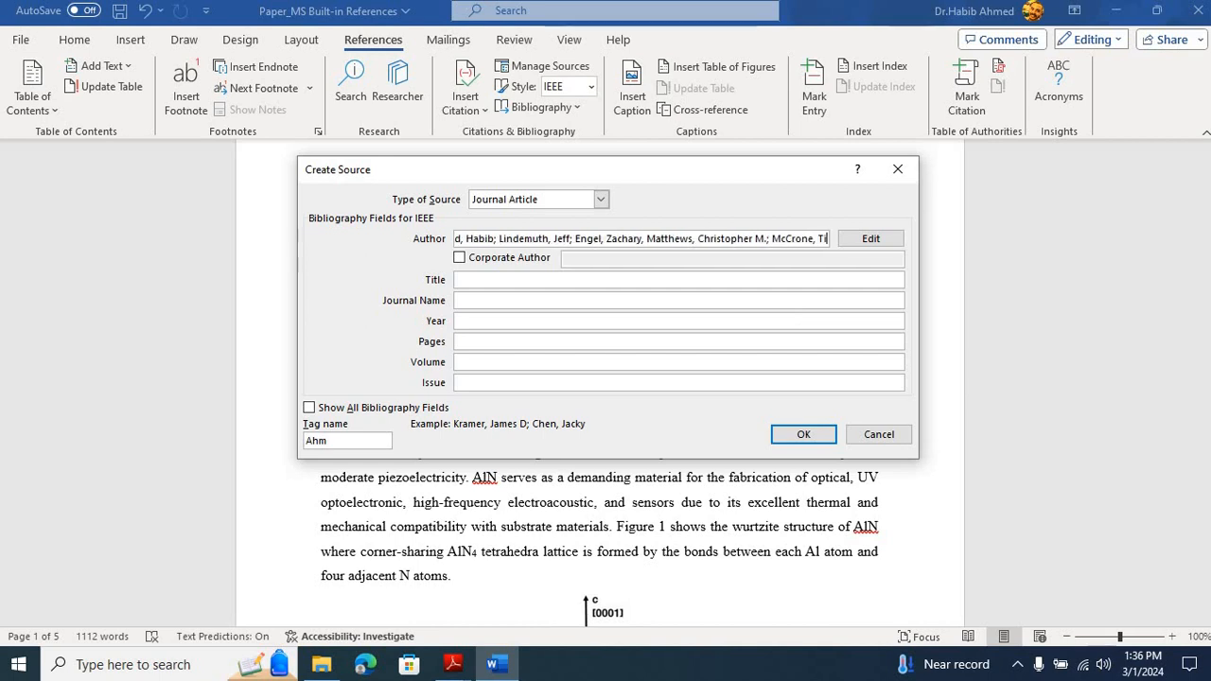
text(mothy;)
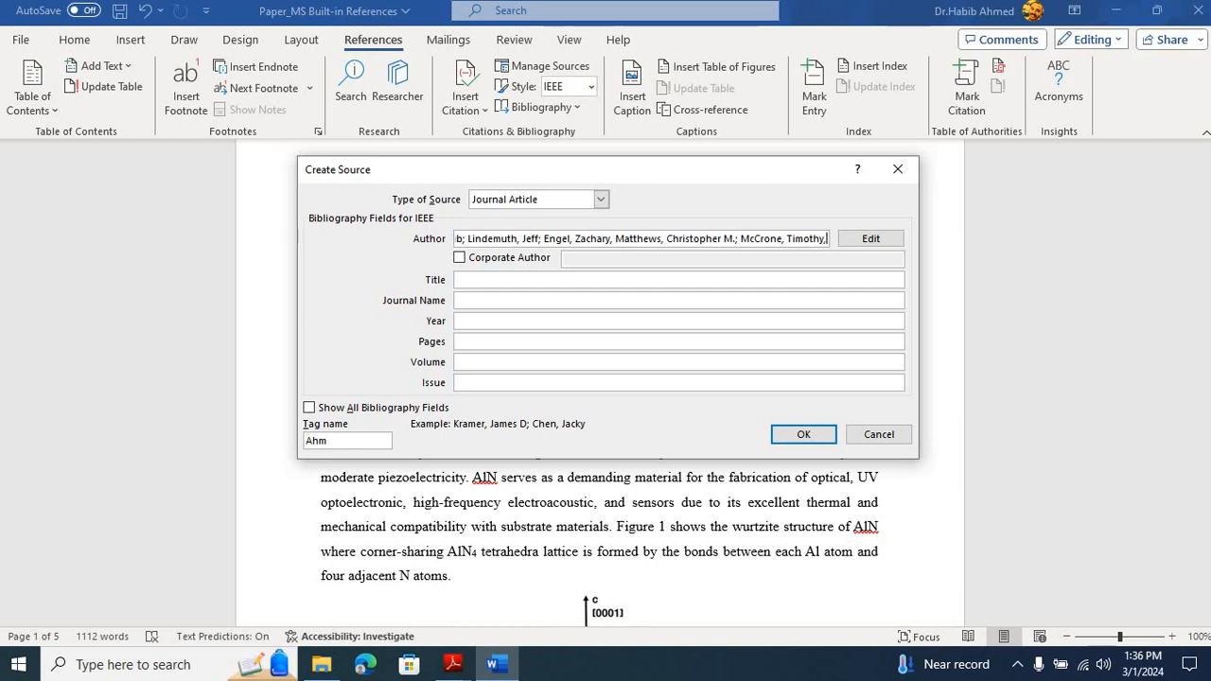
text( Doolit)
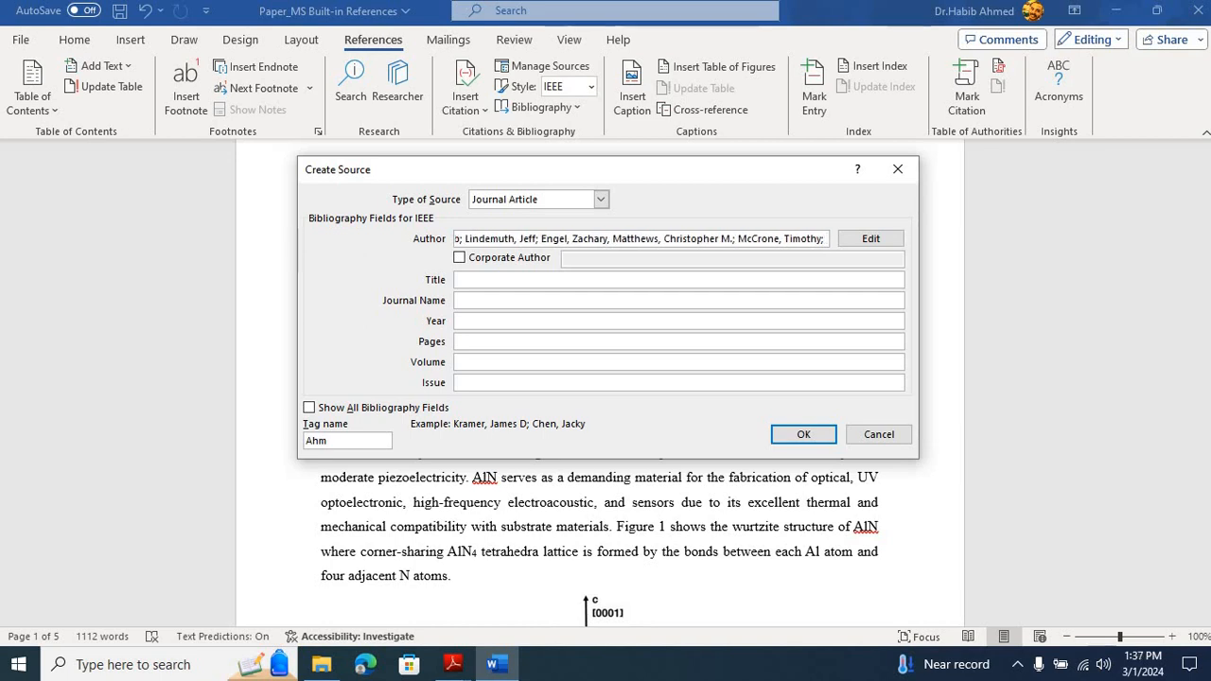
text(tle)
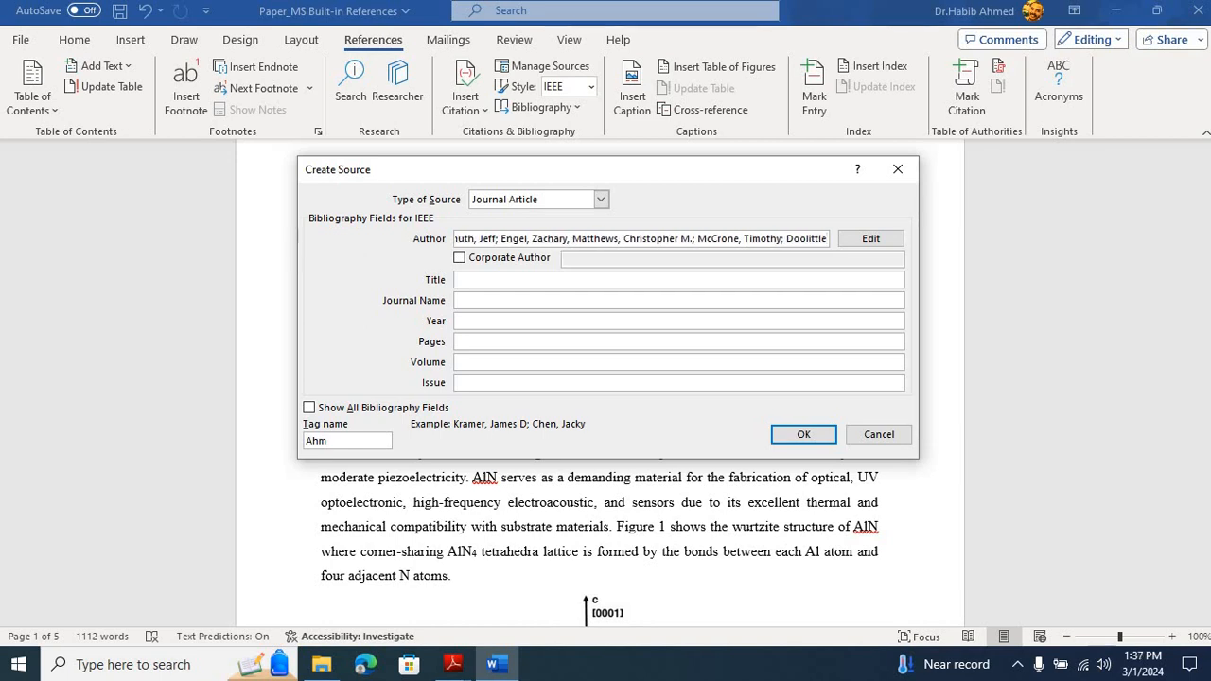
text(, W. Alan)
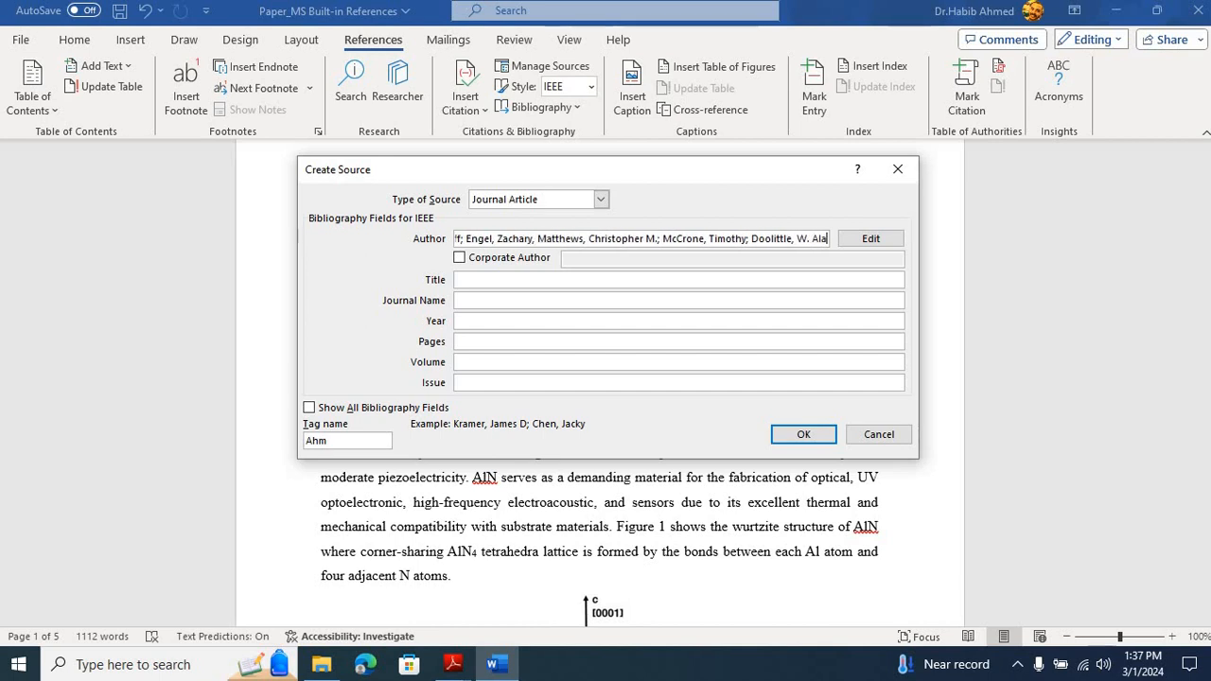
click(521, 276)
Copy the Substantial P-Type Conductivity paper's title from the PDF into the Title field
key(alt+Tab)
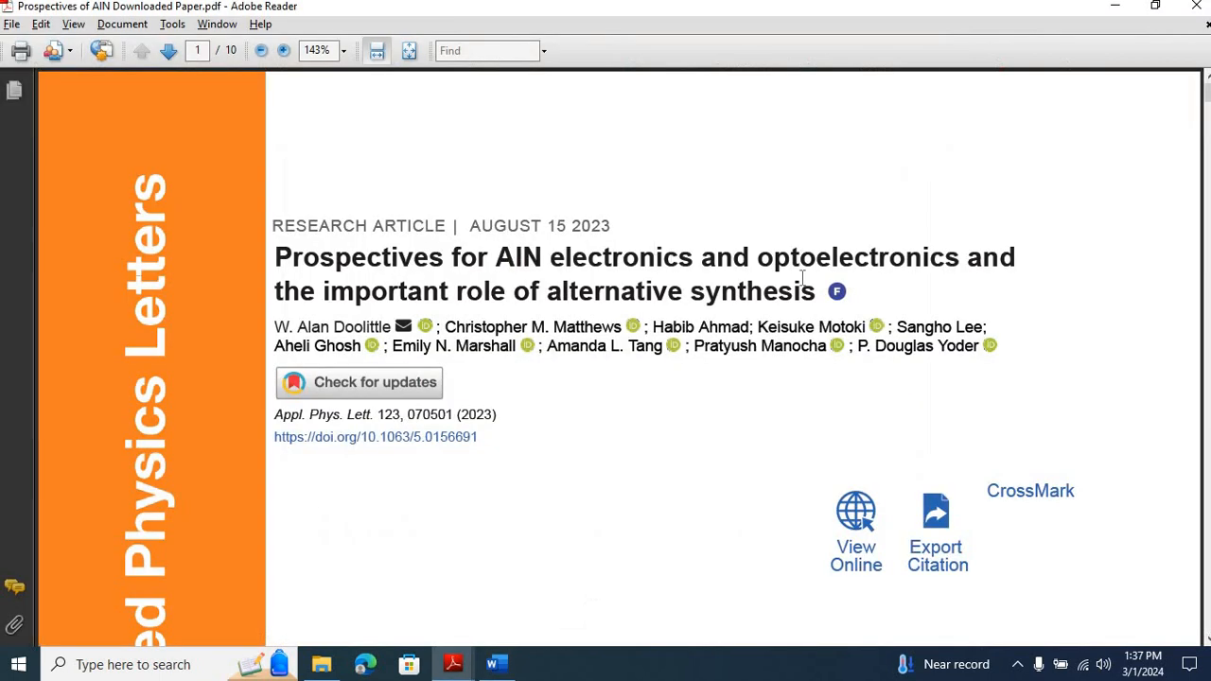
drag(607, 275, 344, 269)
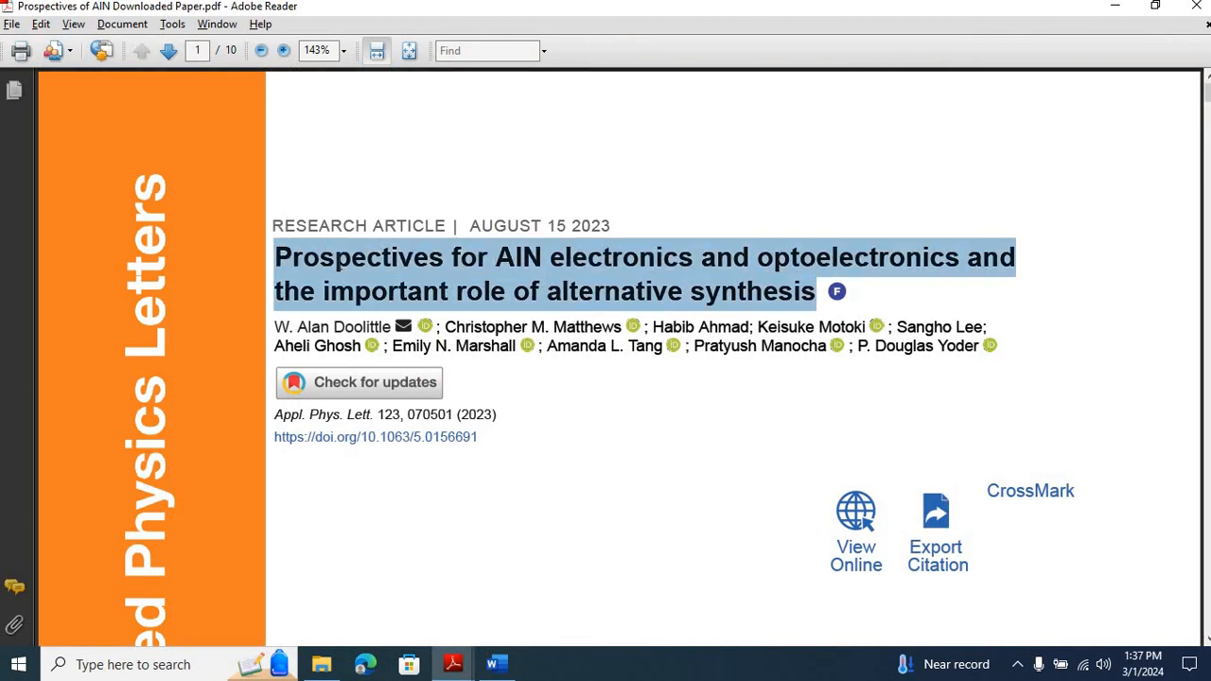
click(455, 665)
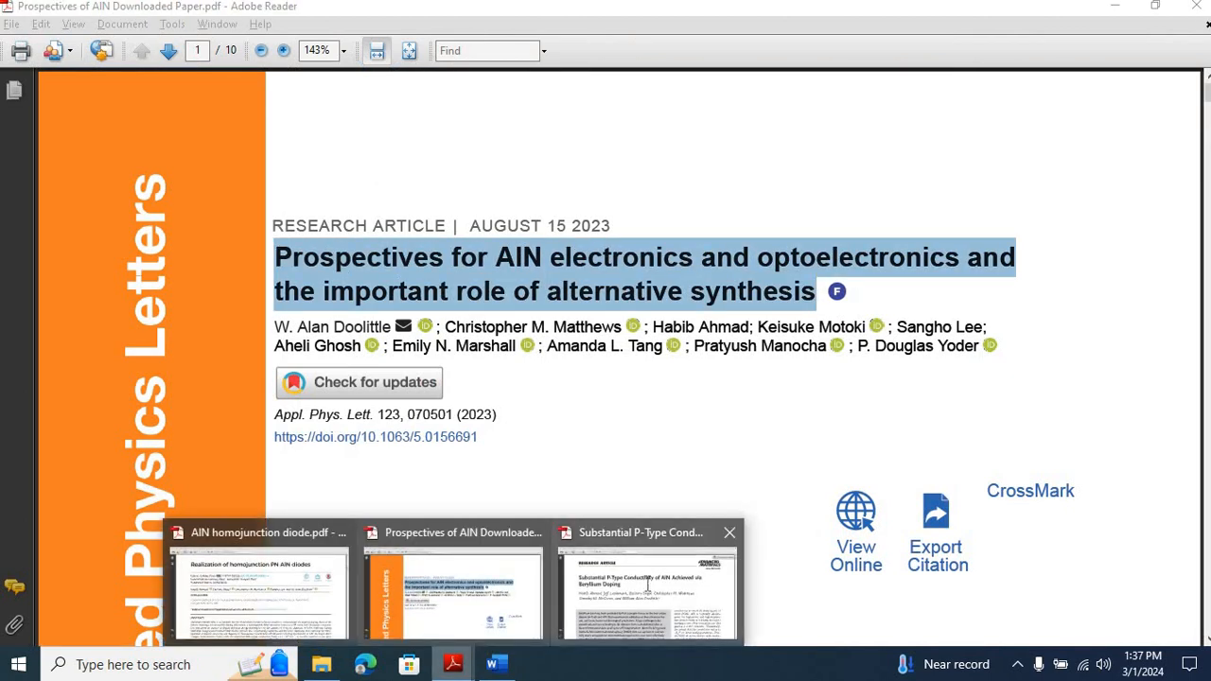
click(636, 577)
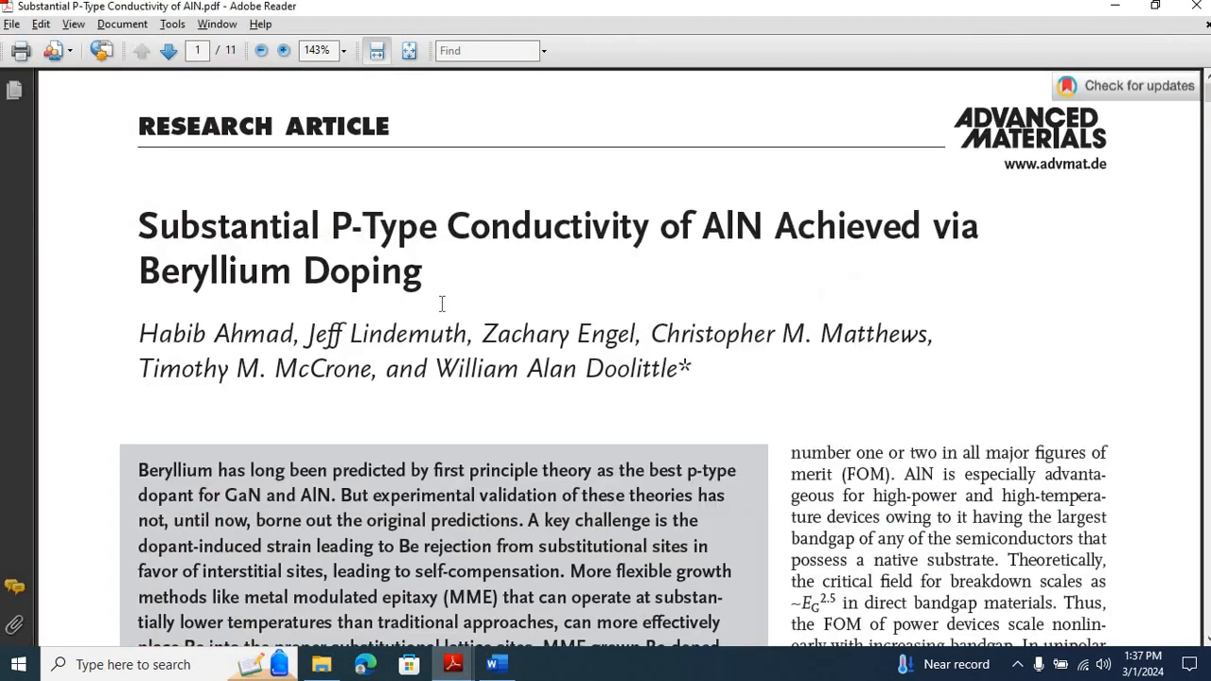
triple_click(240, 226)
key(alt+Tab)
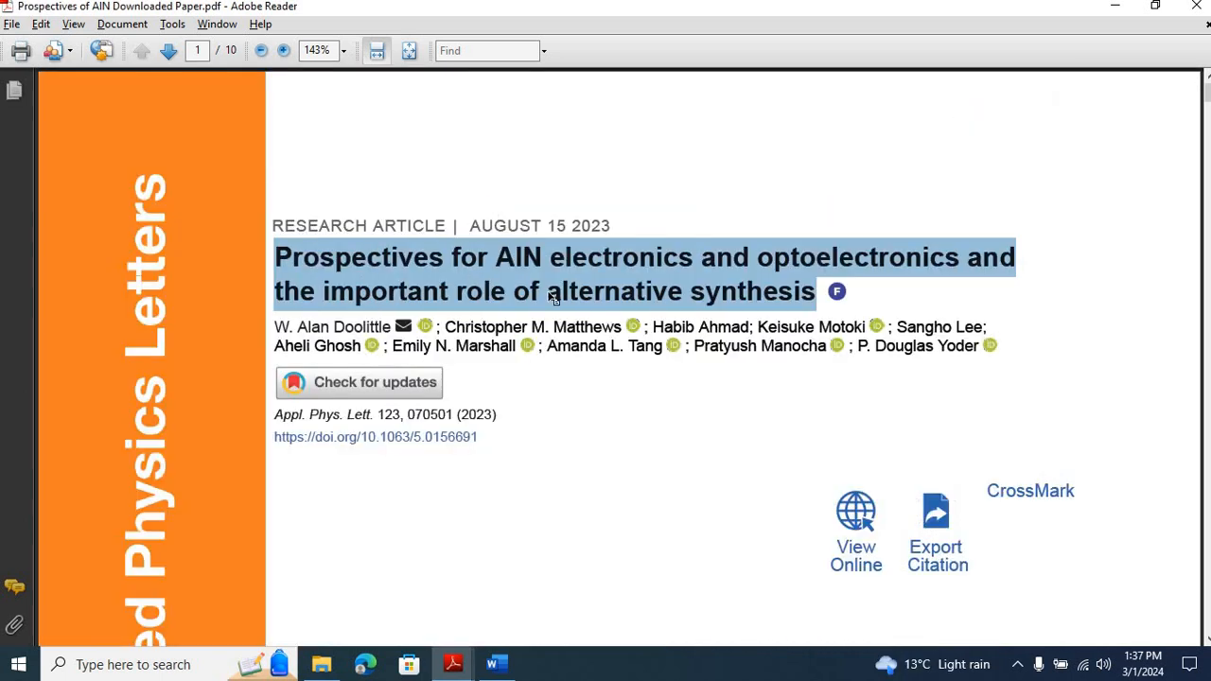
key(alt+Tab)
key(alt+Tab+Tab)
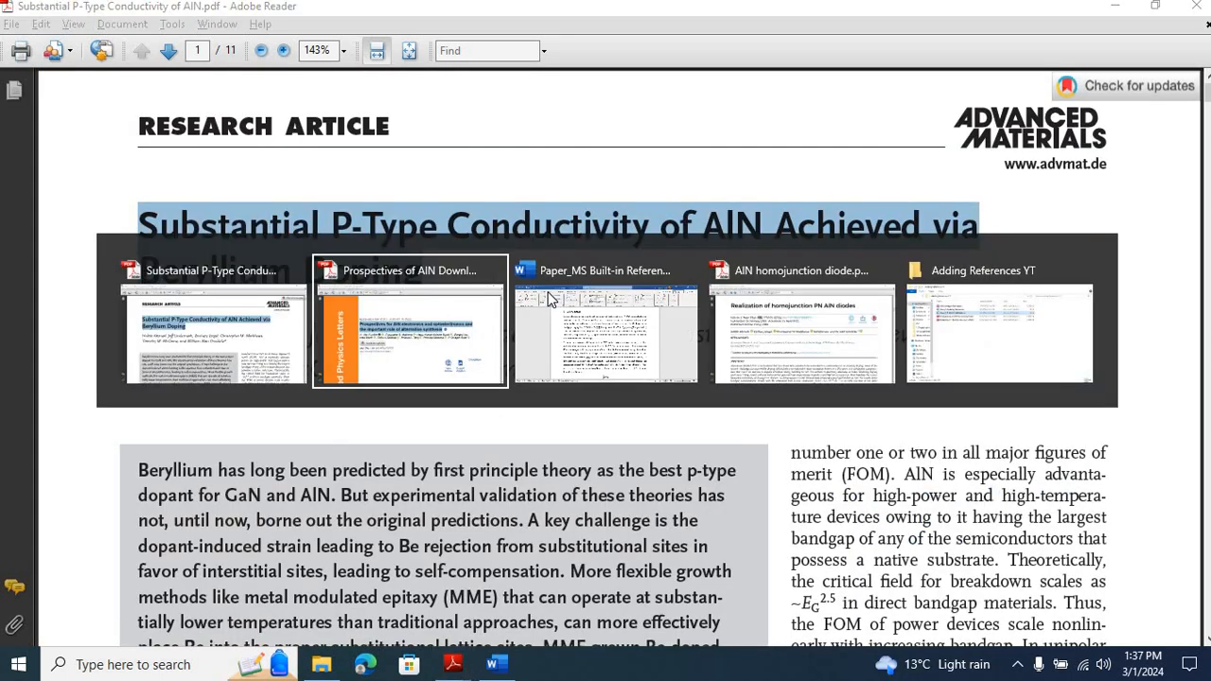
click(528, 279)
text(Substantial P-Type Conductivity of AlN Achieved via)
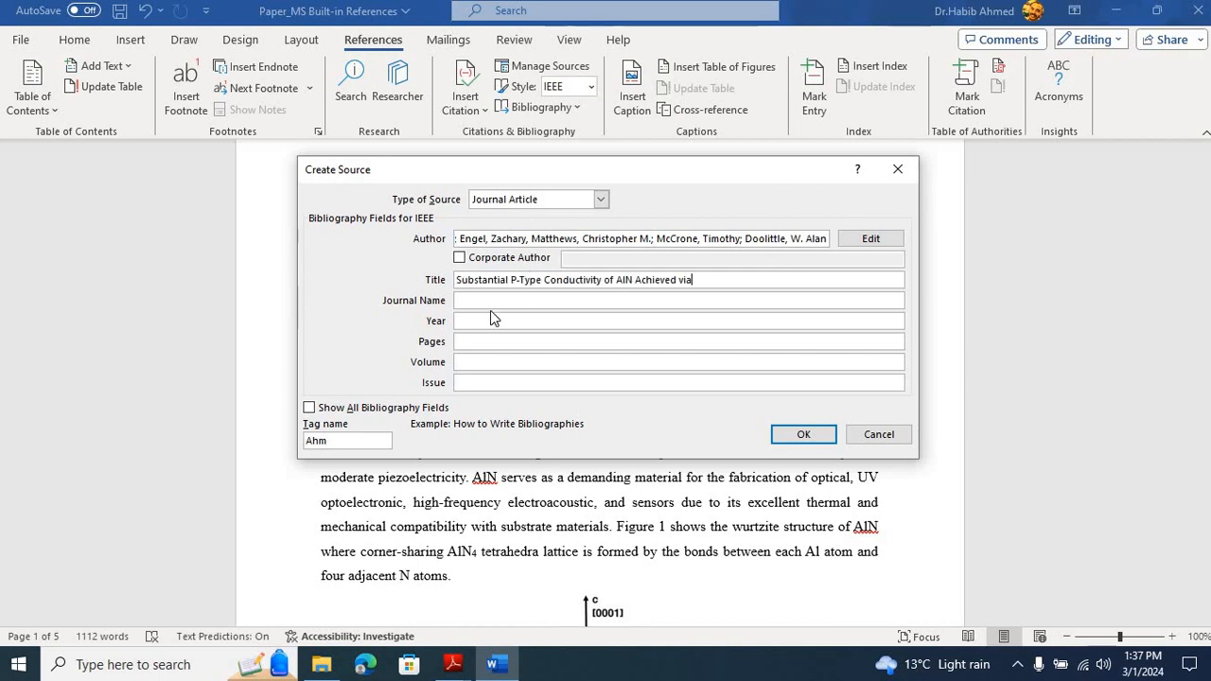
Enter journal name Advanced Materials and year 2021
click(493, 297)
key(alt+Tab)
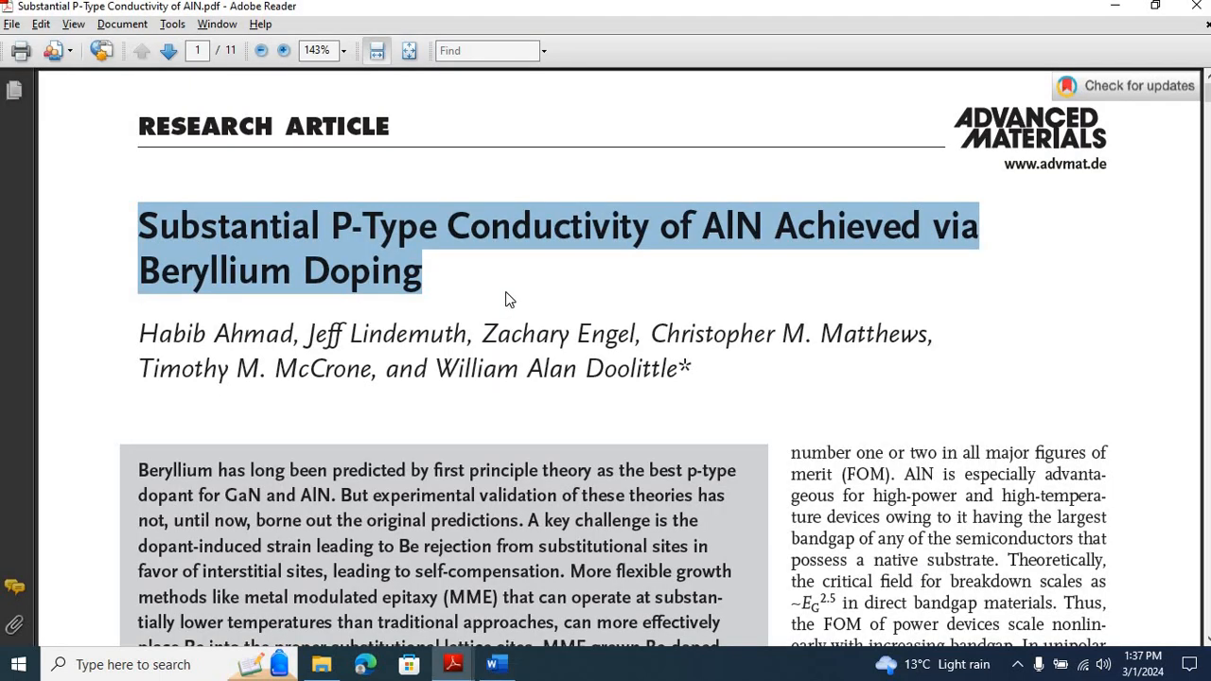
key(alt+Tab)
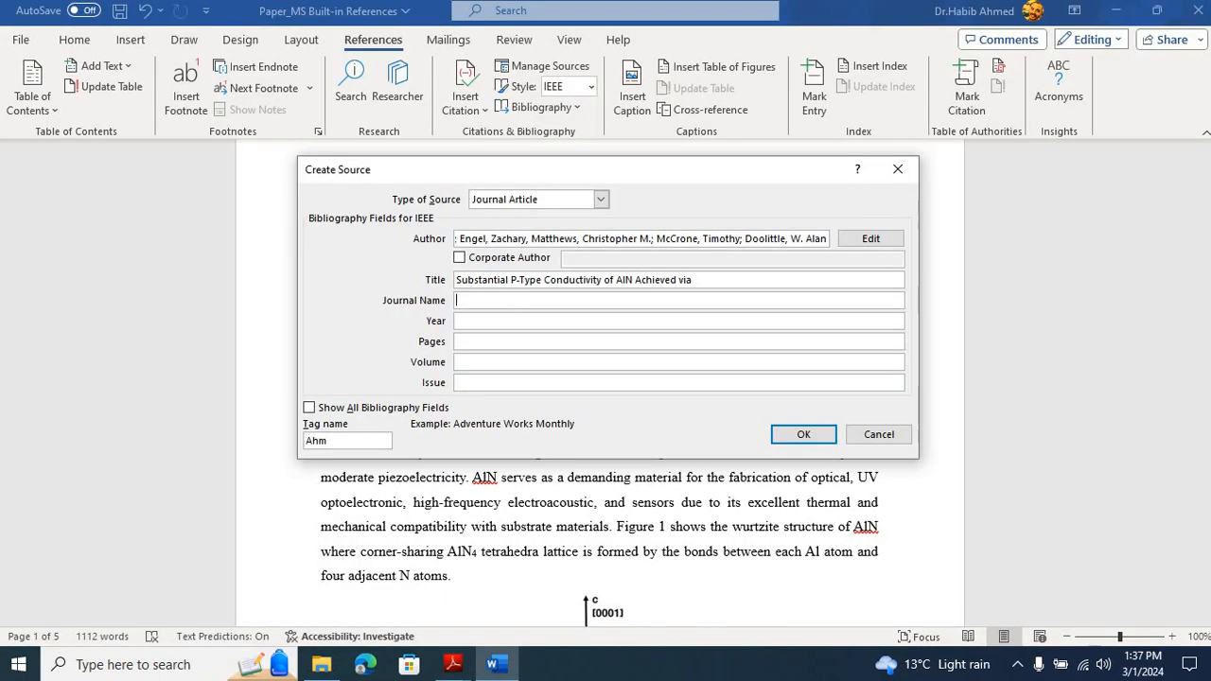
text(Advanced Materials)
click(457, 321)
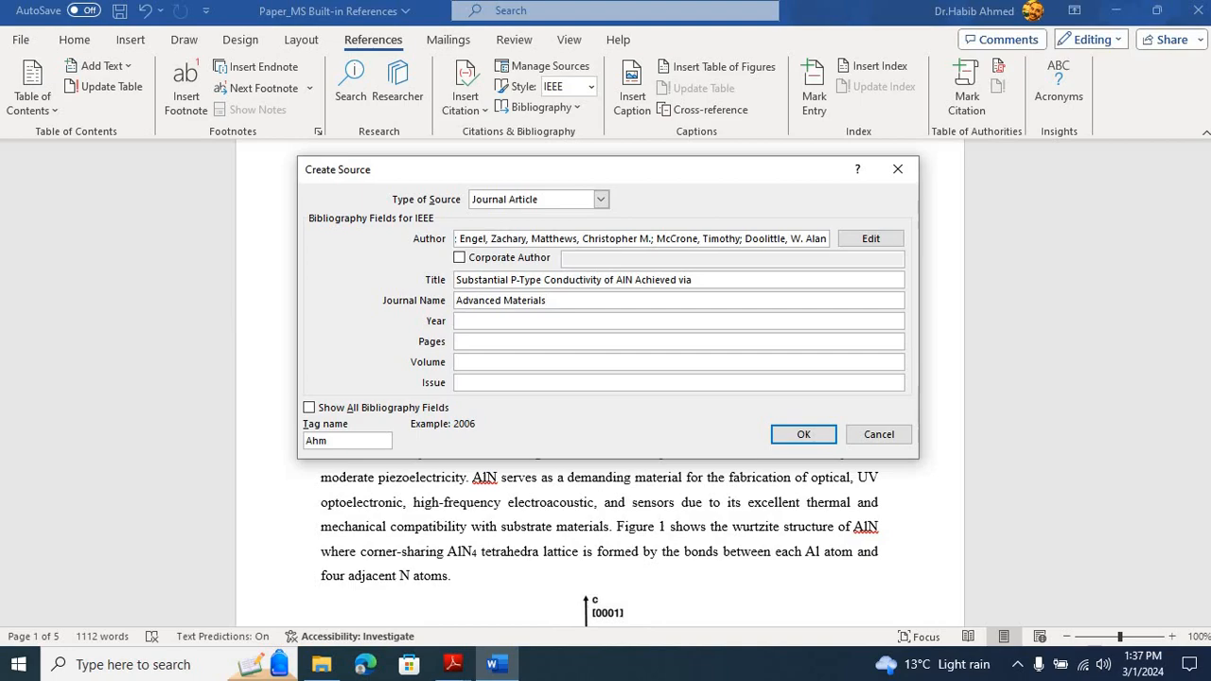
key(alt+Tab)
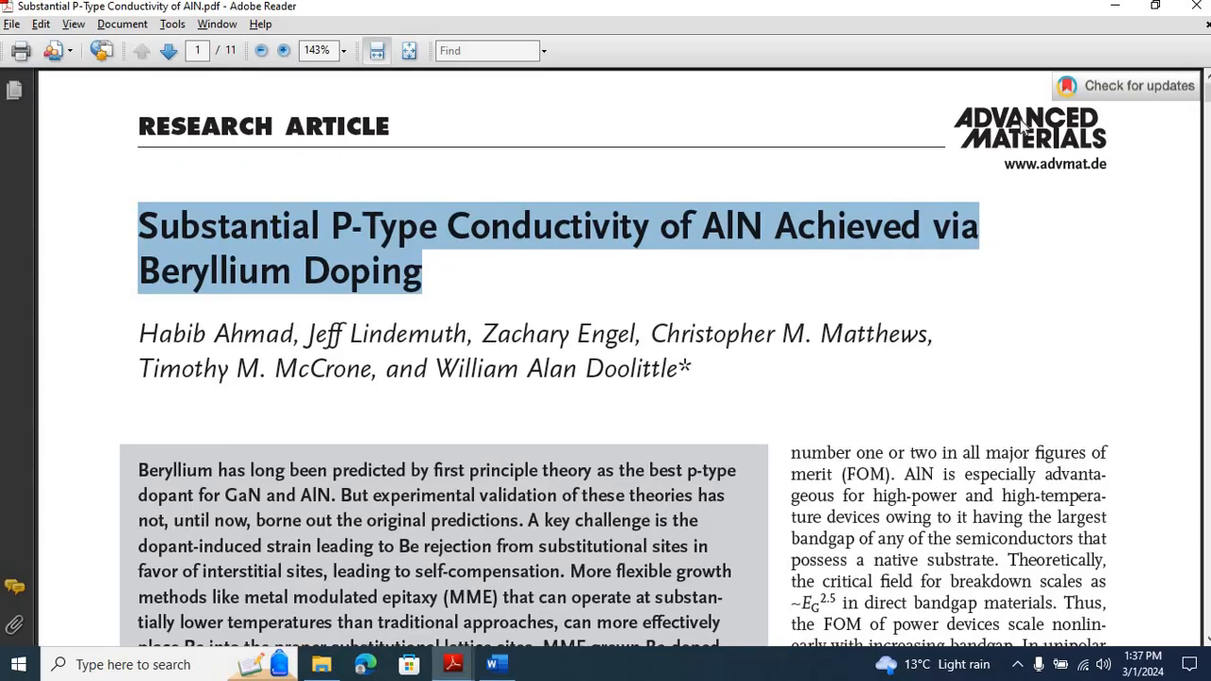
click(1156, 188)
scroll(1154, 185, down, 10)
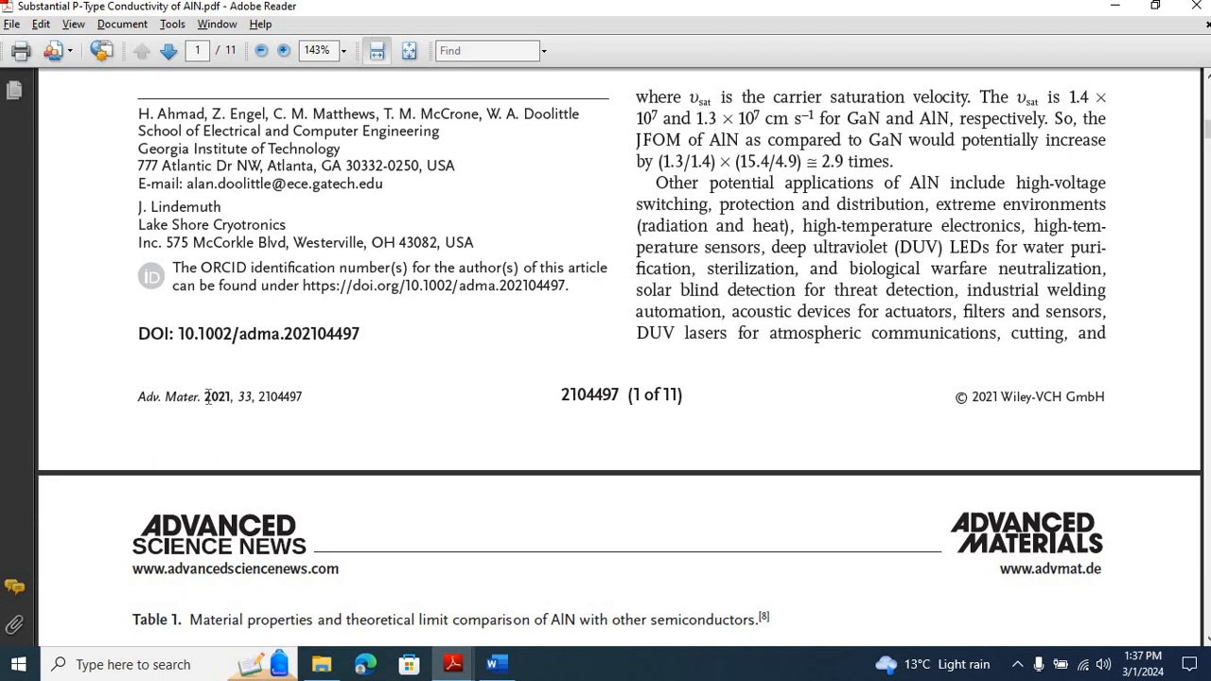
key(alt+Tab)
click(535, 321)
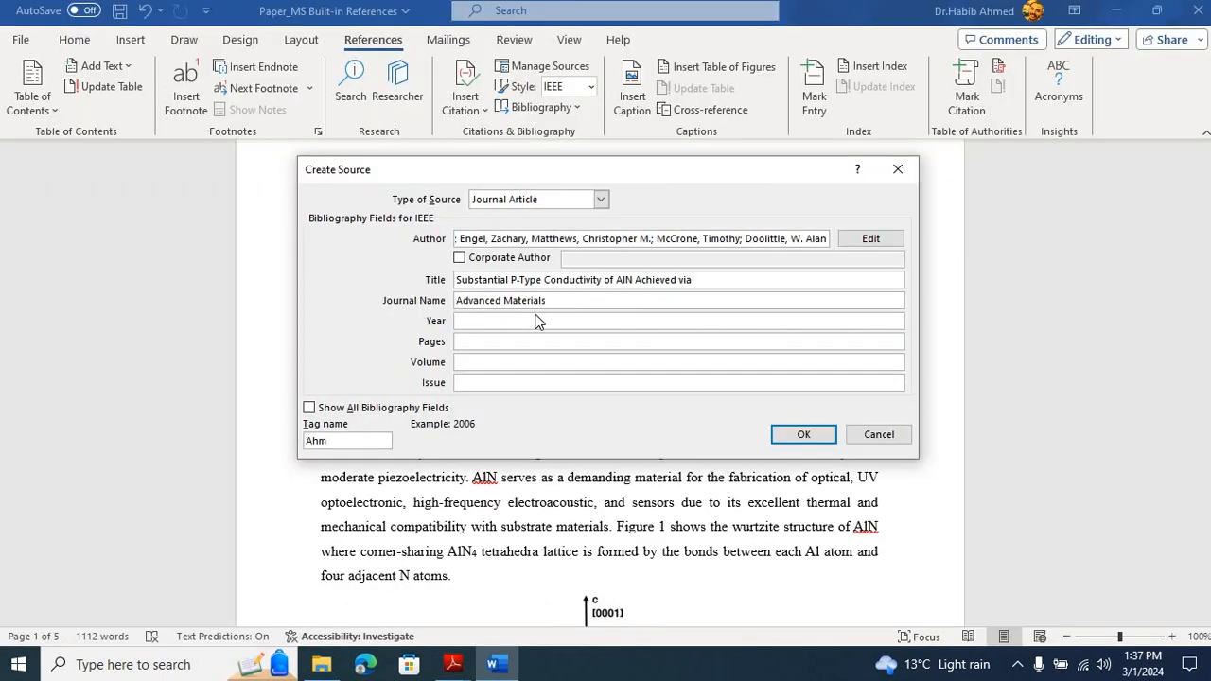
text(2021)
Copy pages 2104497 from the PDF and enter volume 33
click(538, 341)
key(alt+Tab)
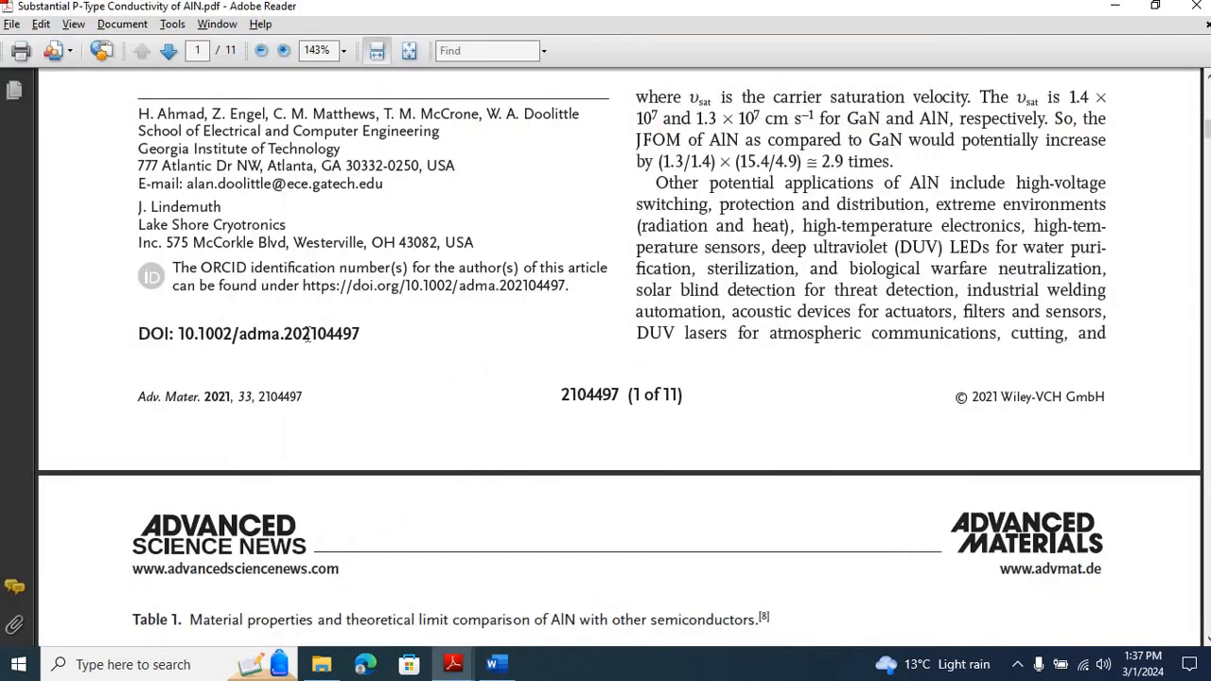
drag(259, 397, 309, 397)
key(ctrl+c)
key(alt+Tab)
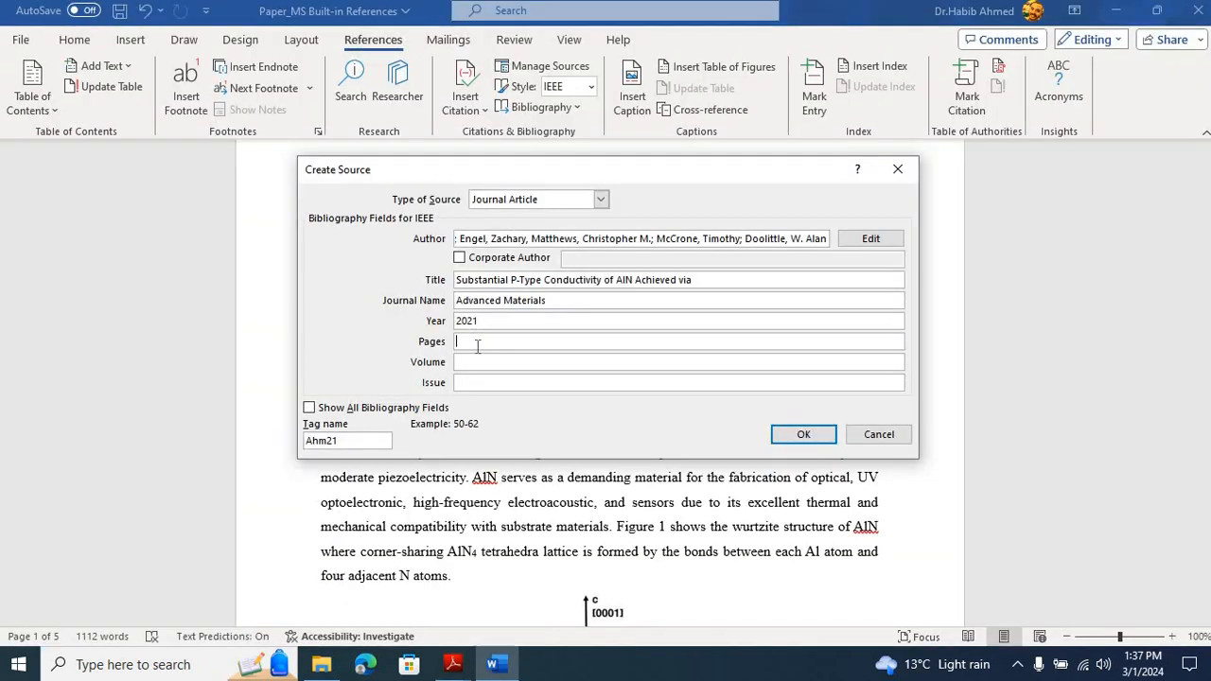
key(ctrl+v)
key(Tab)
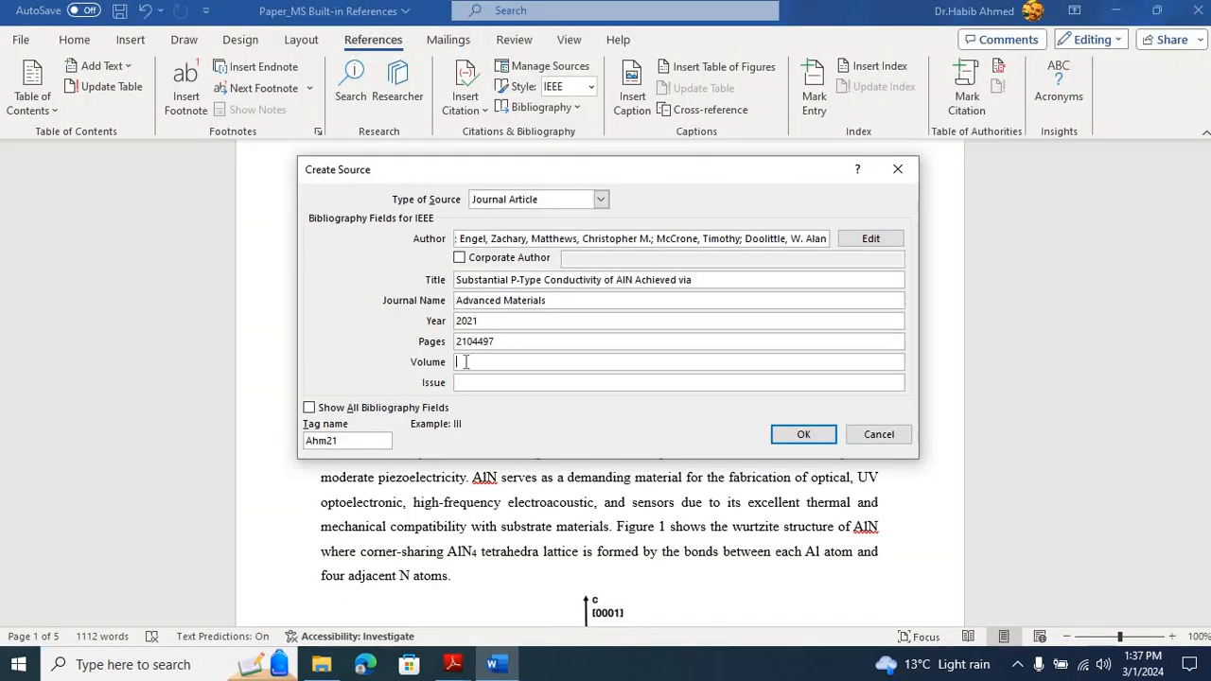
key(alt+Tab)
key(alt+Tab)
text(33)
Insert the new source as citation [2] and update citations and bibliography
click(800, 434)
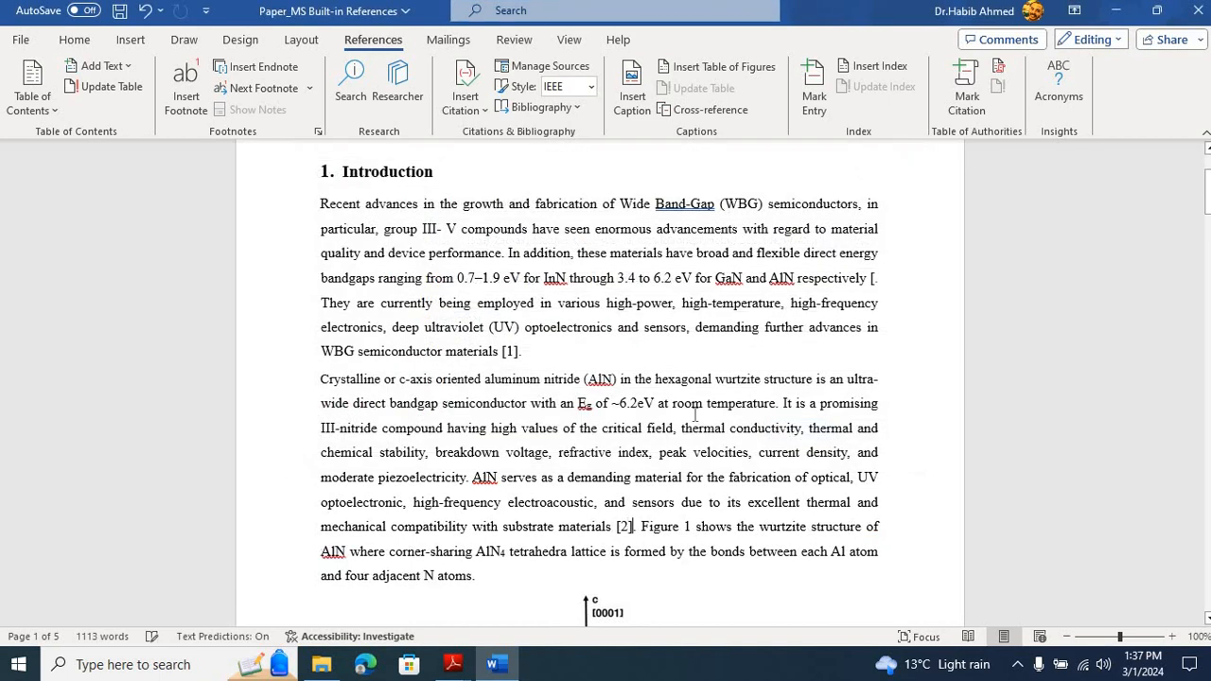
click(624, 527)
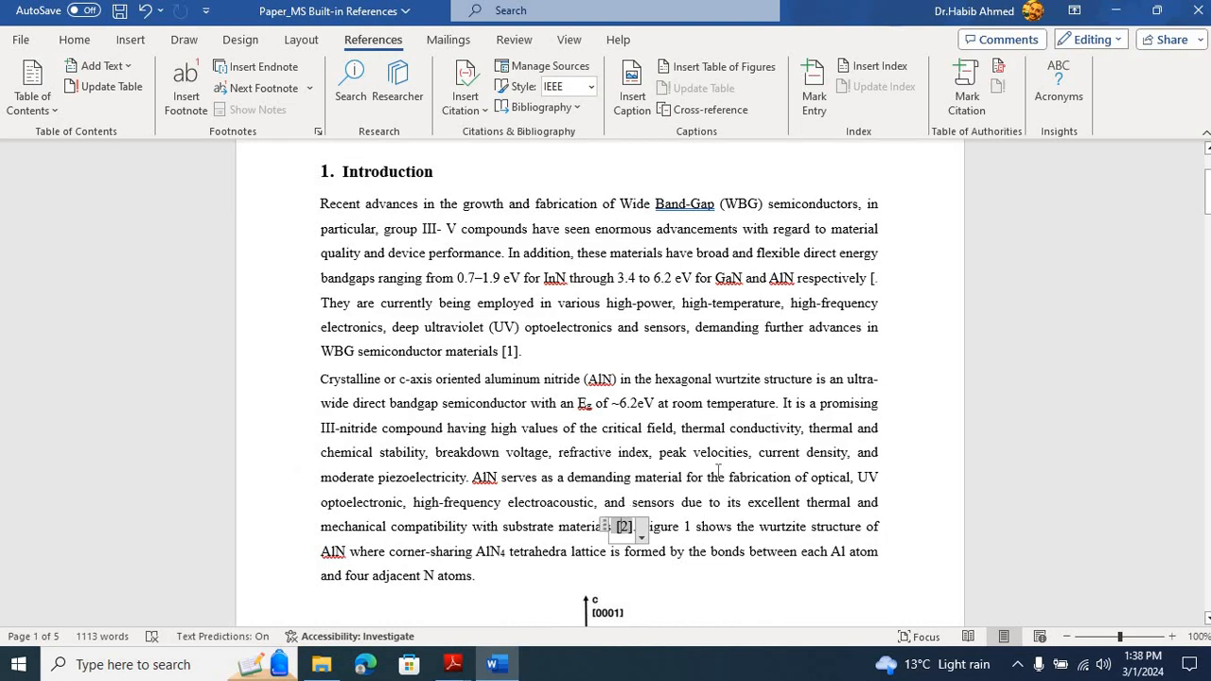
click(641, 535)
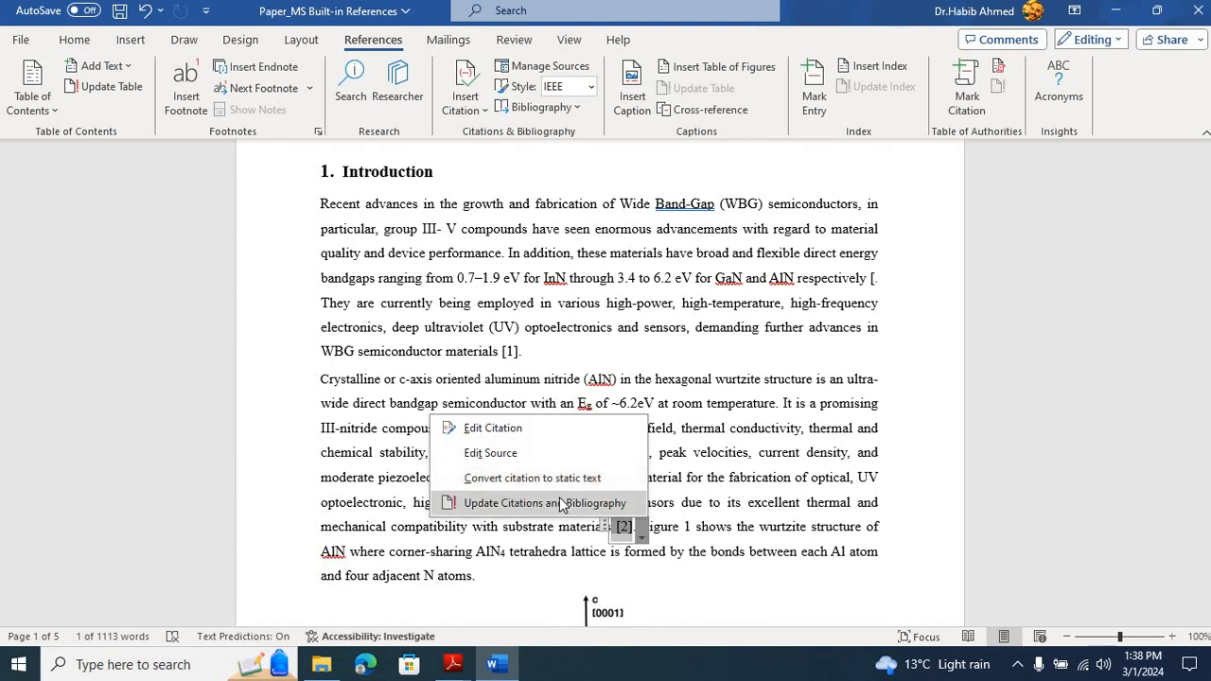
click(563, 503)
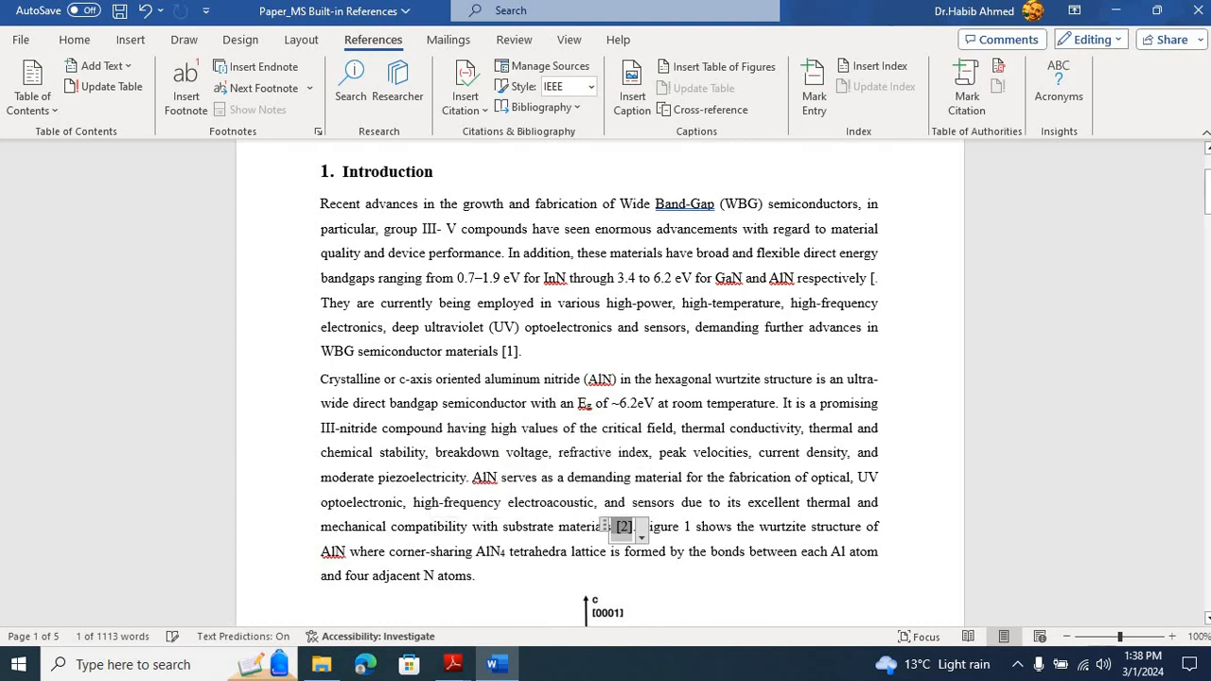
Scroll to confirm the References list now includes entry [2]
drag(1208, 203, 1208, 519)
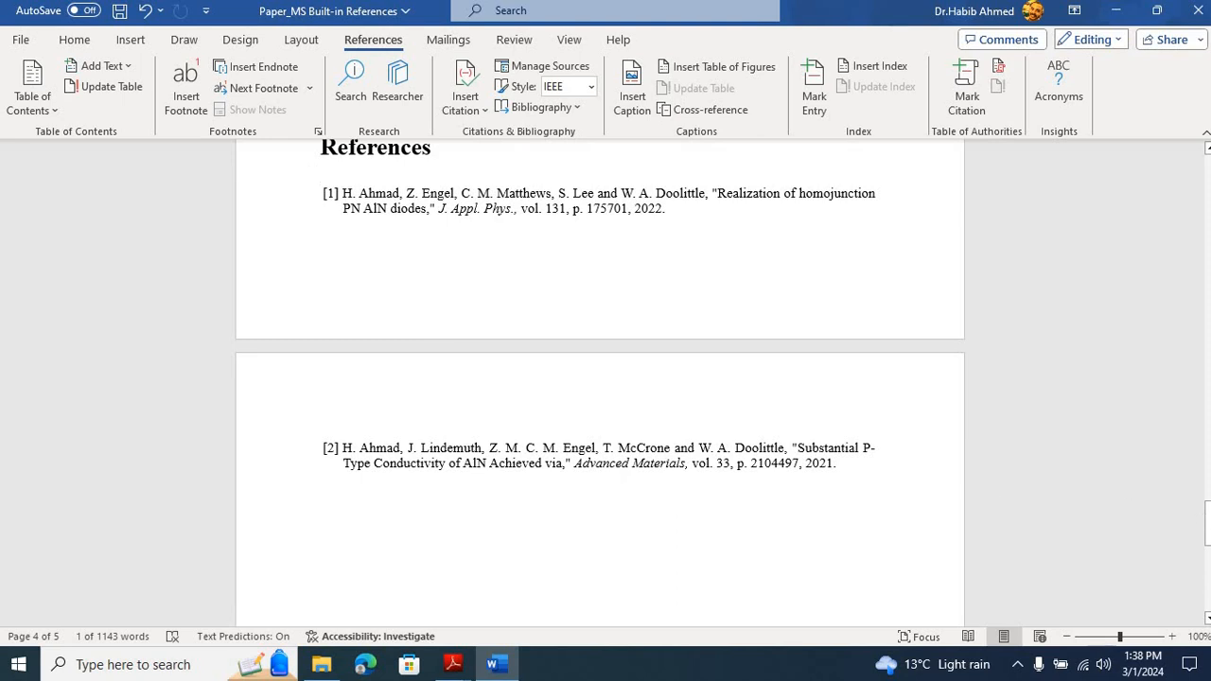
drag(1208, 525, 1208, 329)
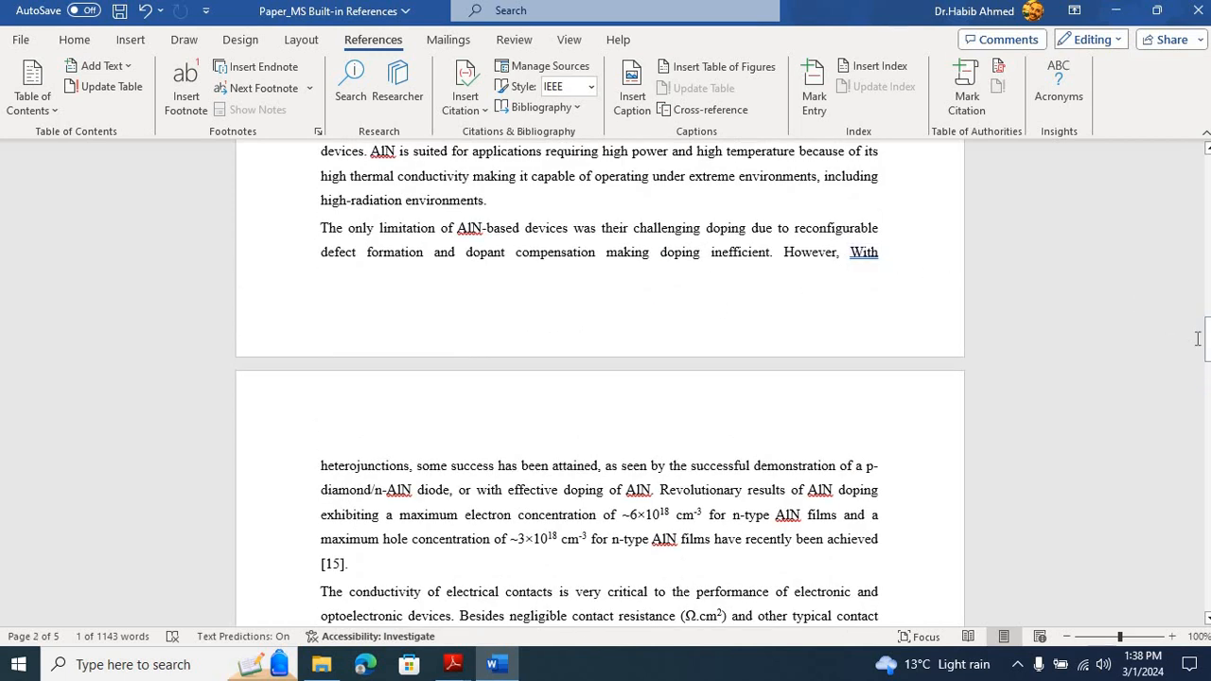
drag(1208, 327, 1208, 314)
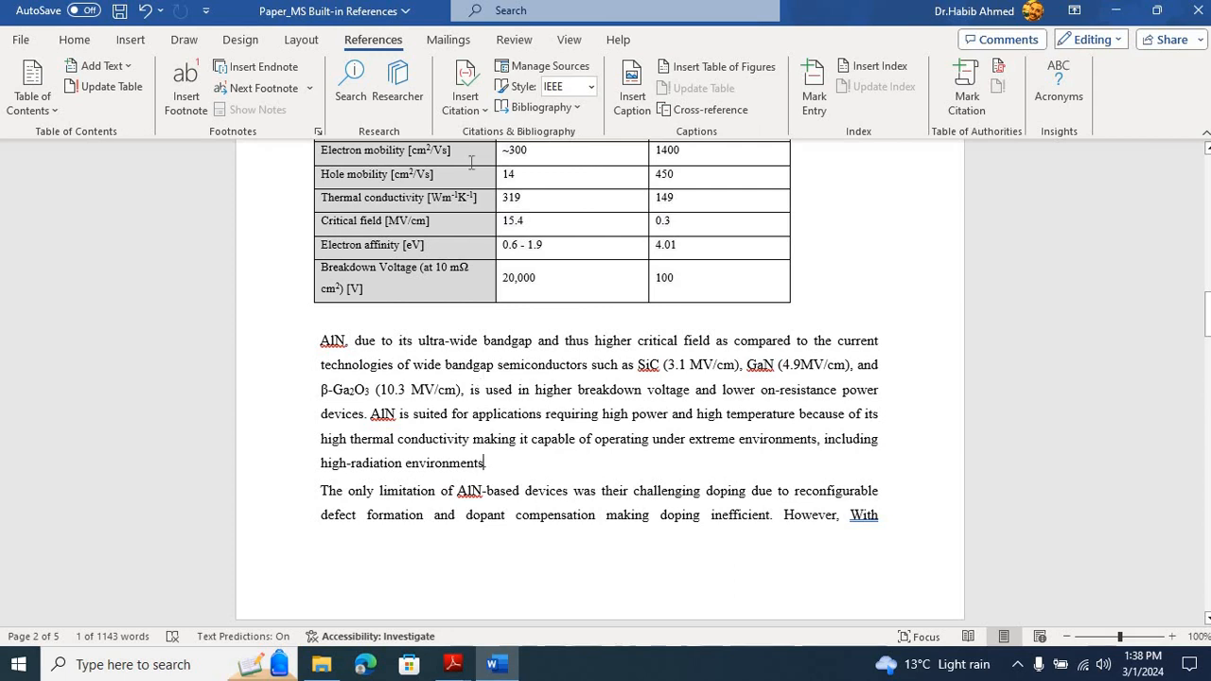
Cite the homojunction PN AlN diodes and P-Type Conductivity papers after 'high-radiation environments'
click(486, 464)
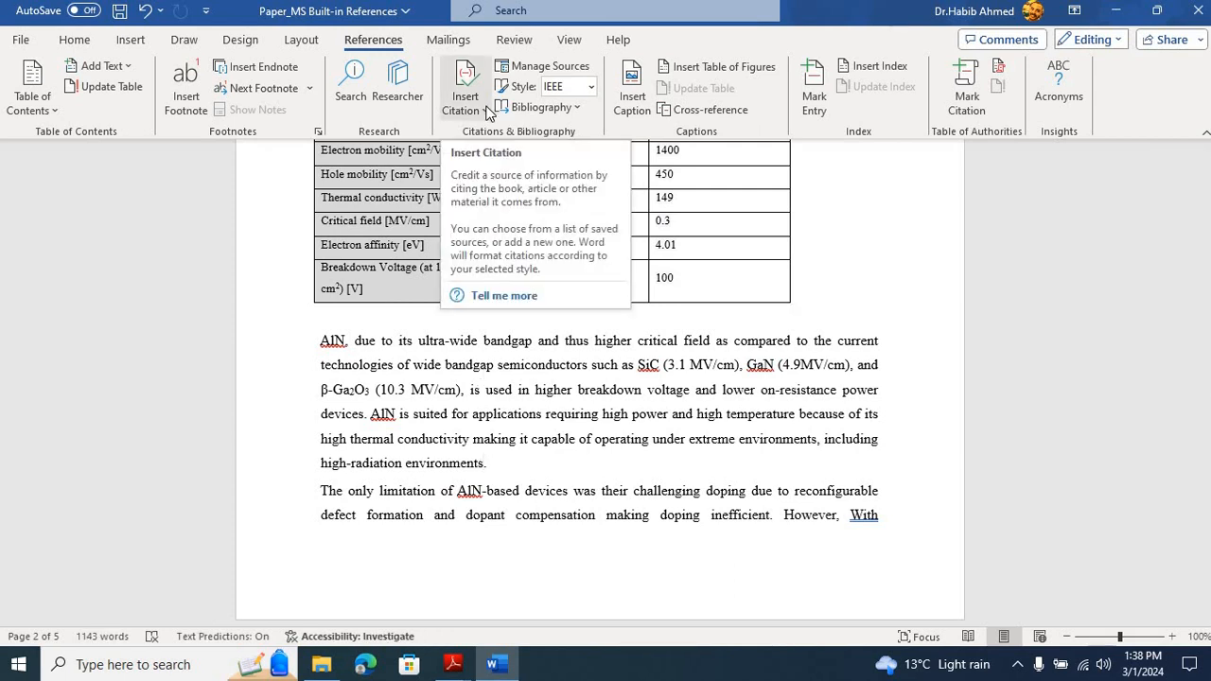
click(473, 104)
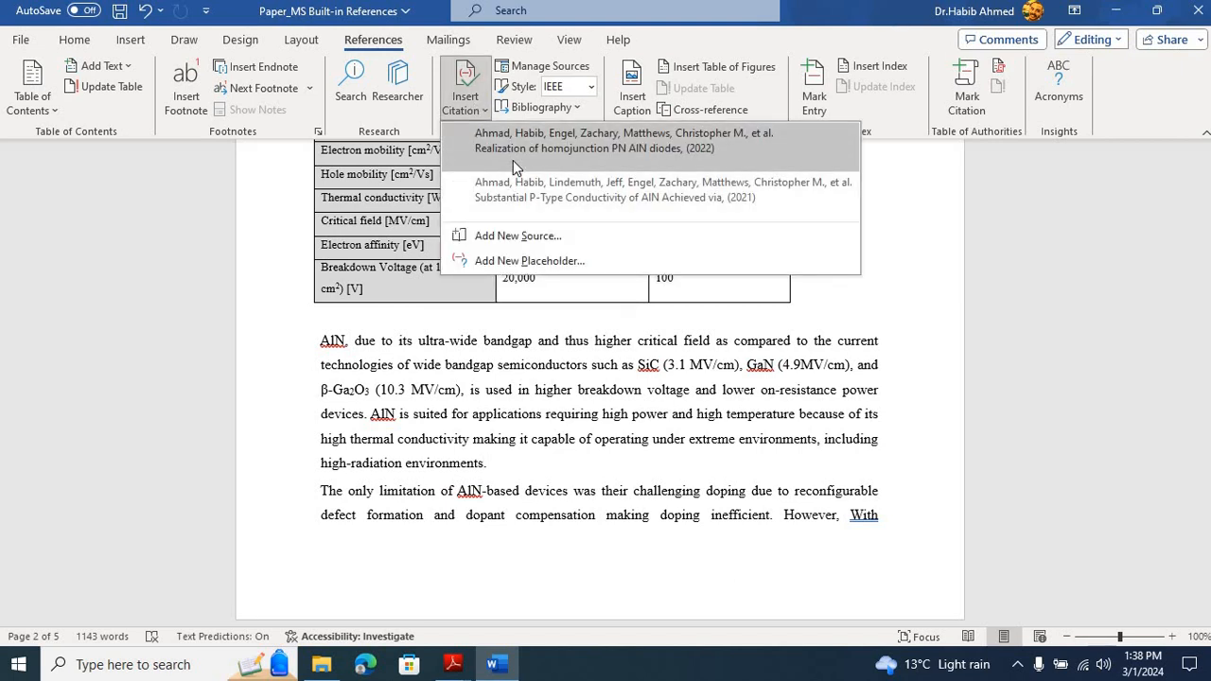
click(513, 160)
click(465, 95)
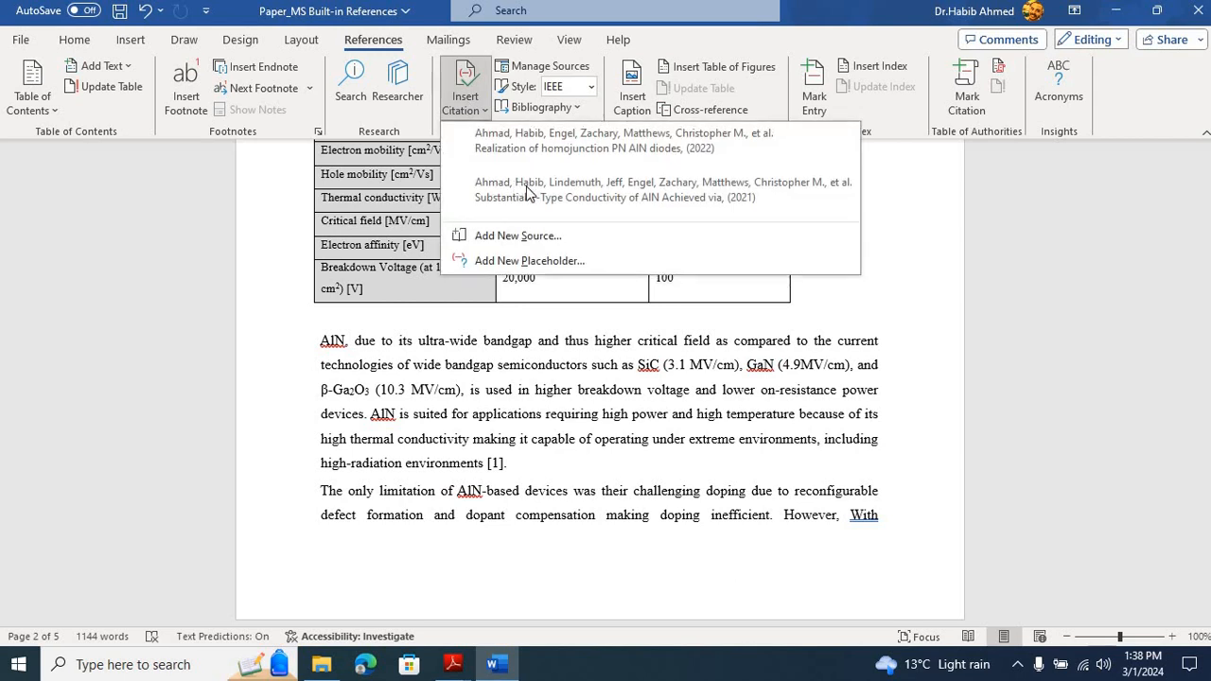
click(527, 184)
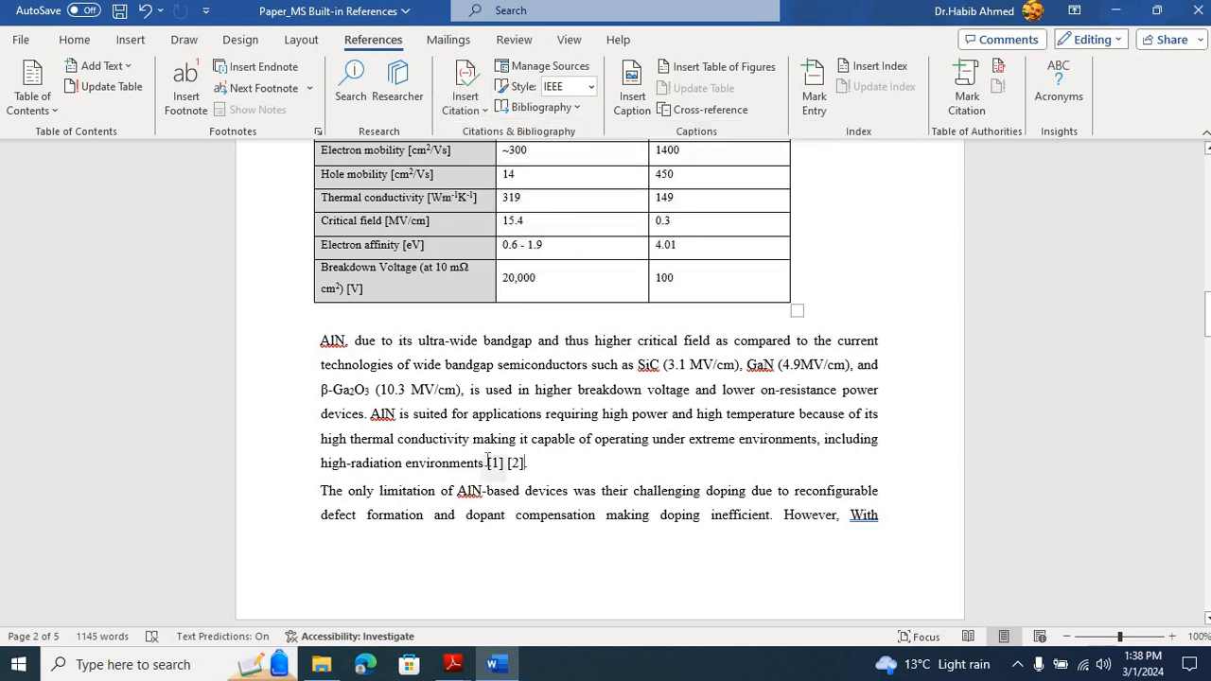
Update the [1] [2] citation field and save the paper
click(517, 463)
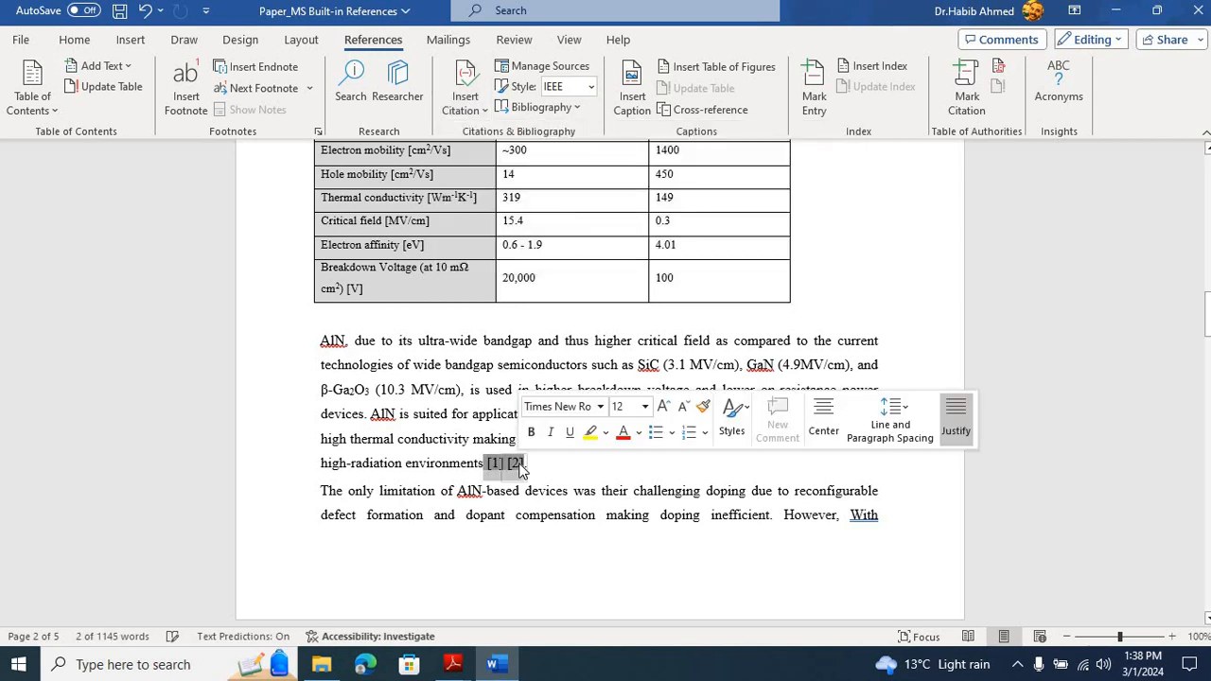
right_click(520, 468)
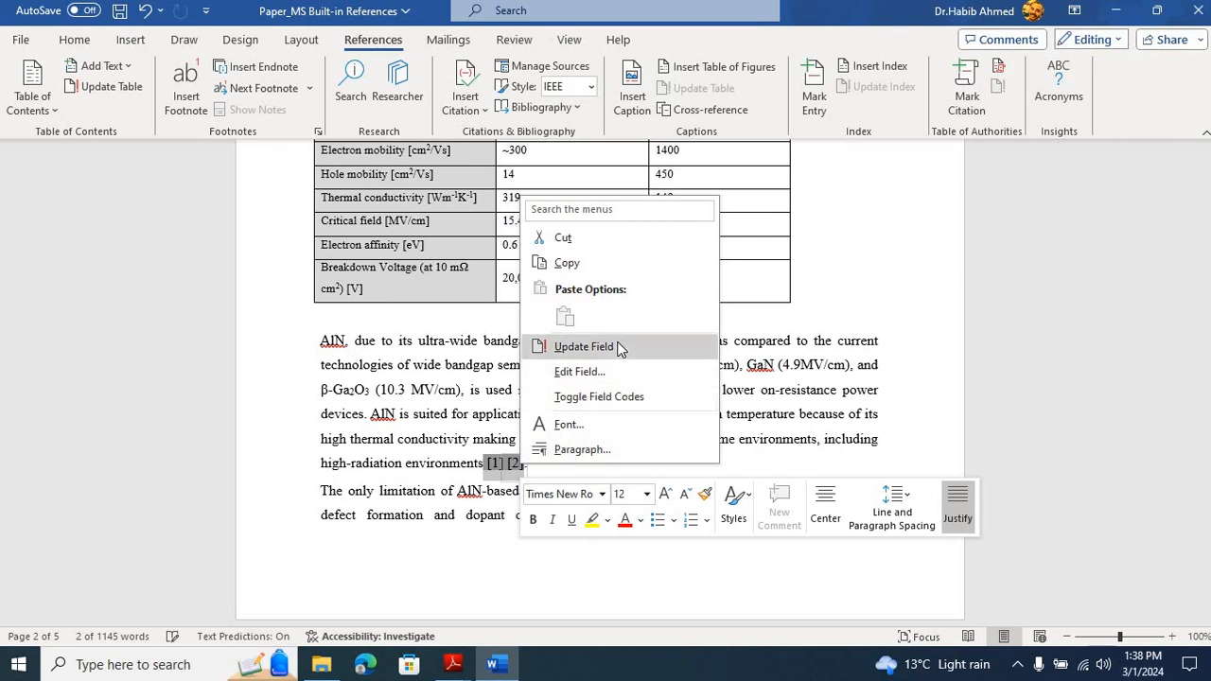
click(620, 346)
click(550, 463)
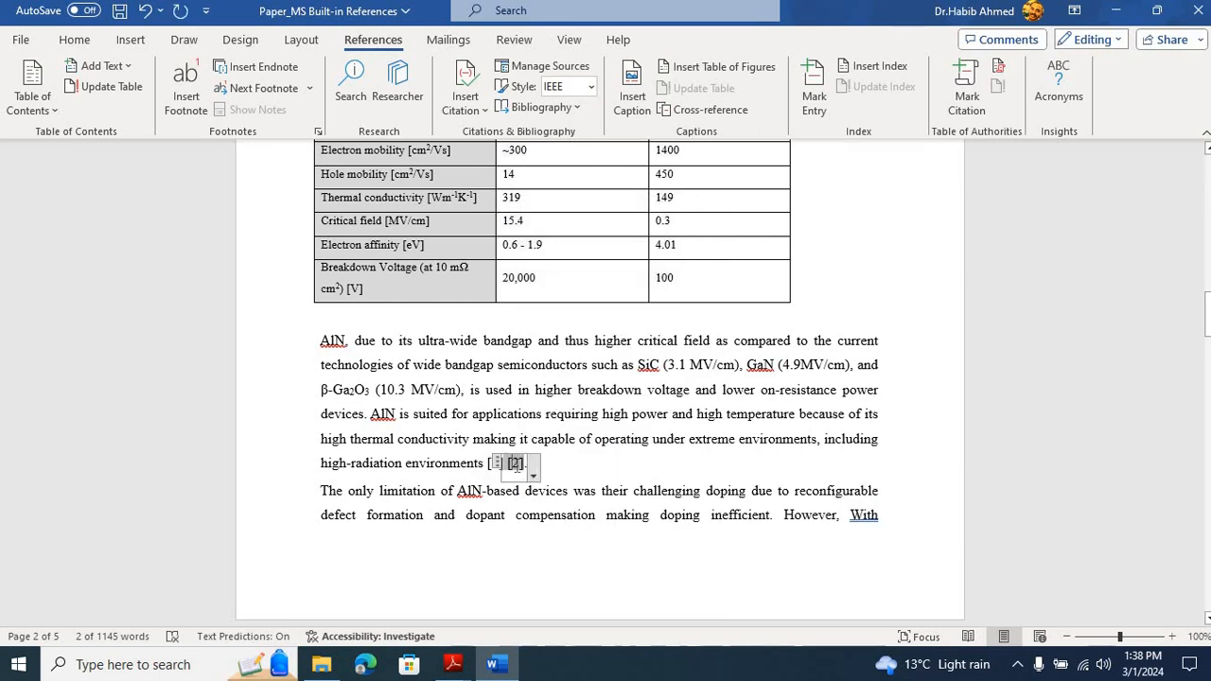
click(566, 464)
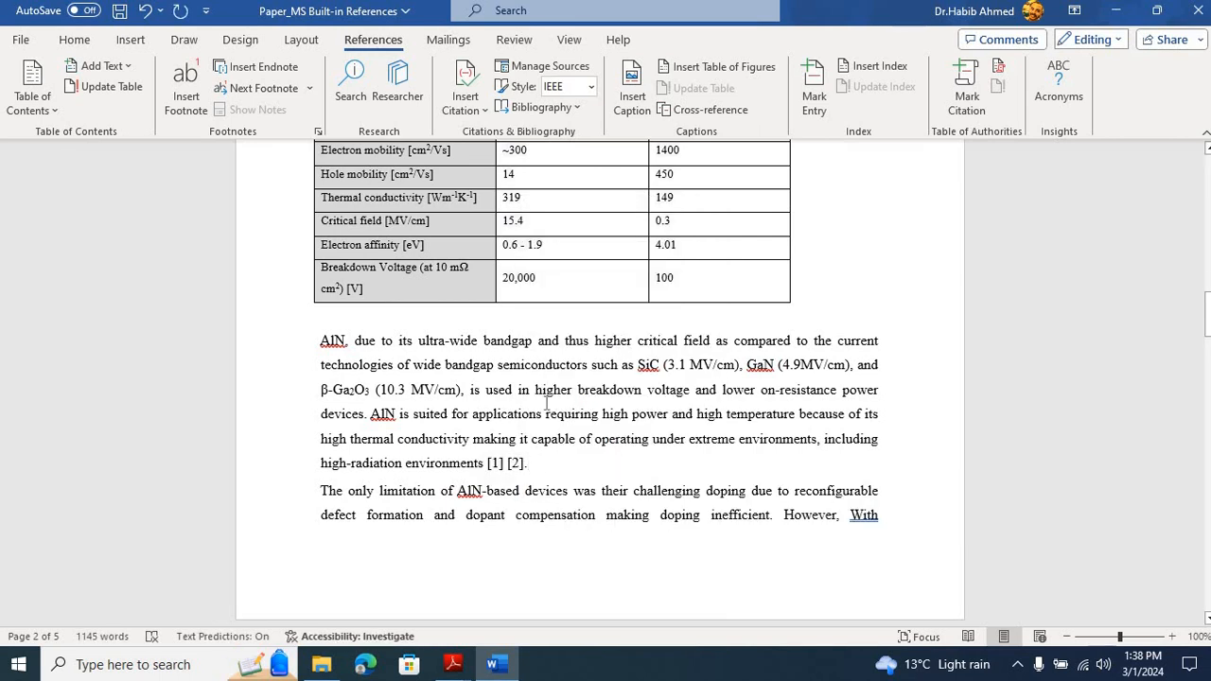
key(ctrl+s)
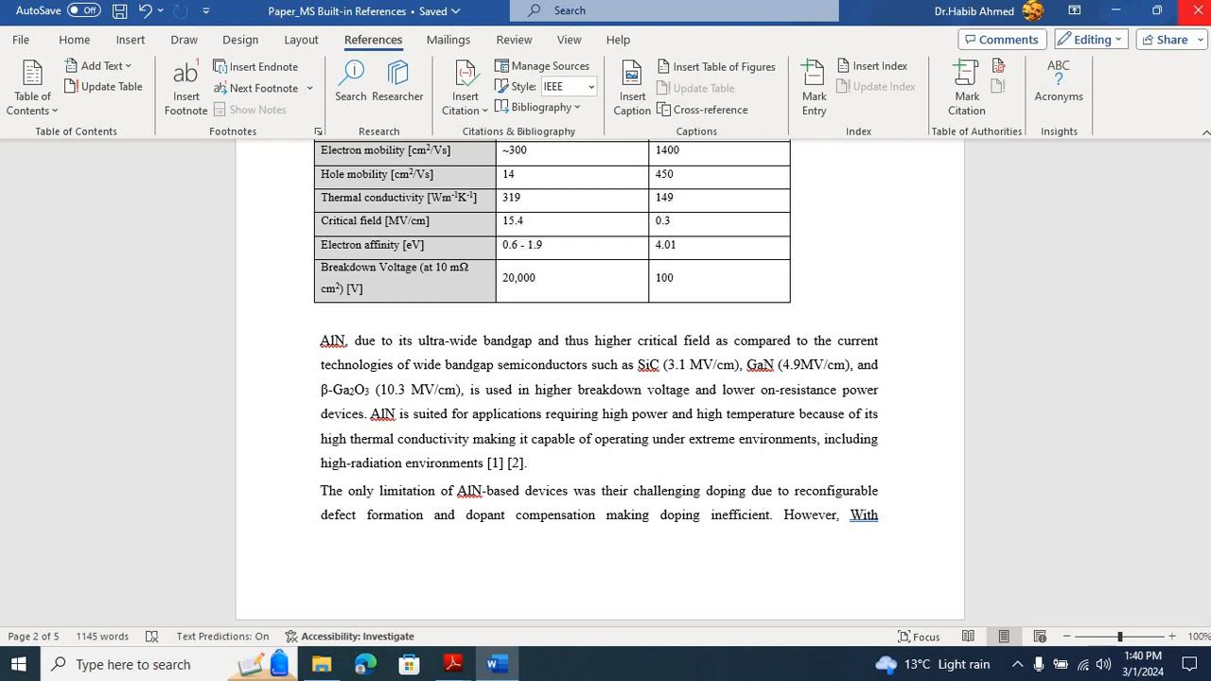
Close the Word paper and minimize the three open PDFs
click(1197, 10)
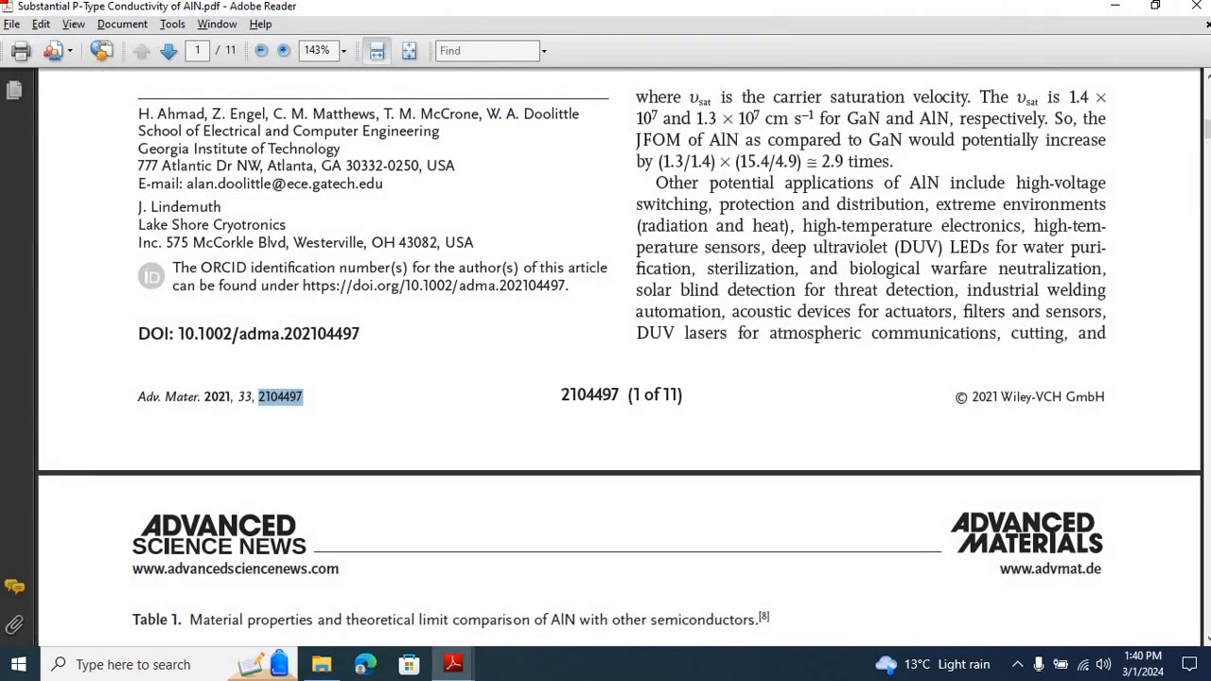
click(1114, 10)
click(1115, 12)
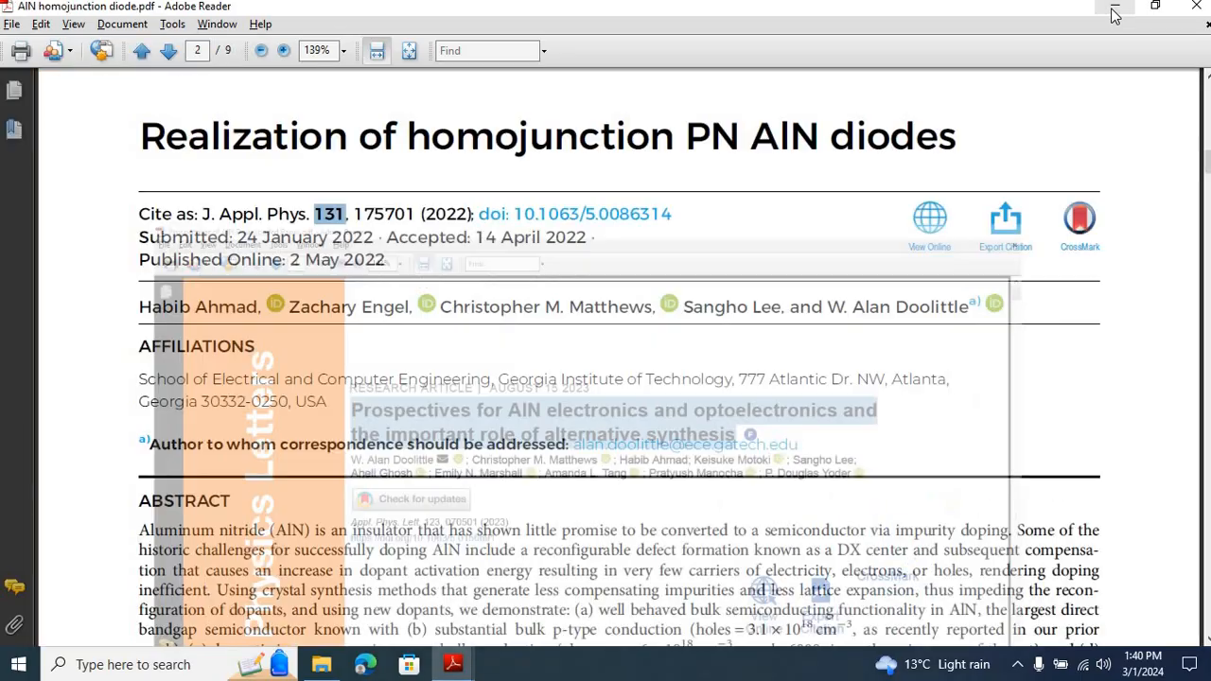
click(1115, 11)
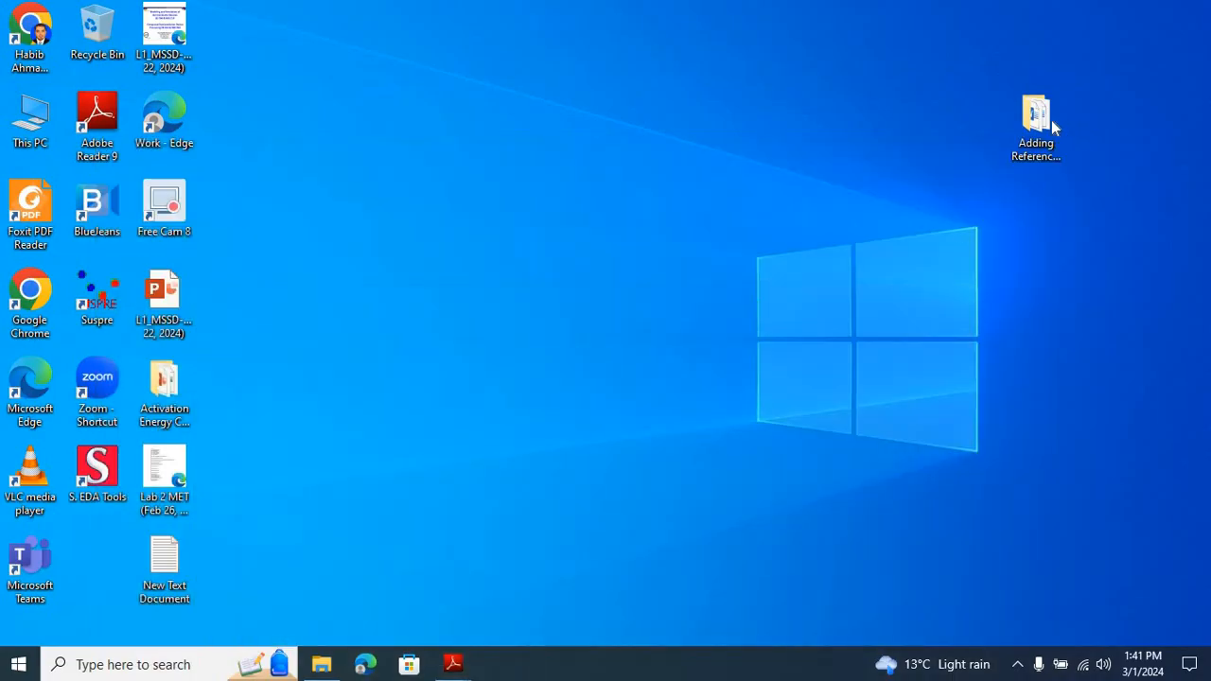
Open Paper_Mendeley References from the Adding References YT folder maximized, then show the desktop
double_click(1019, 119)
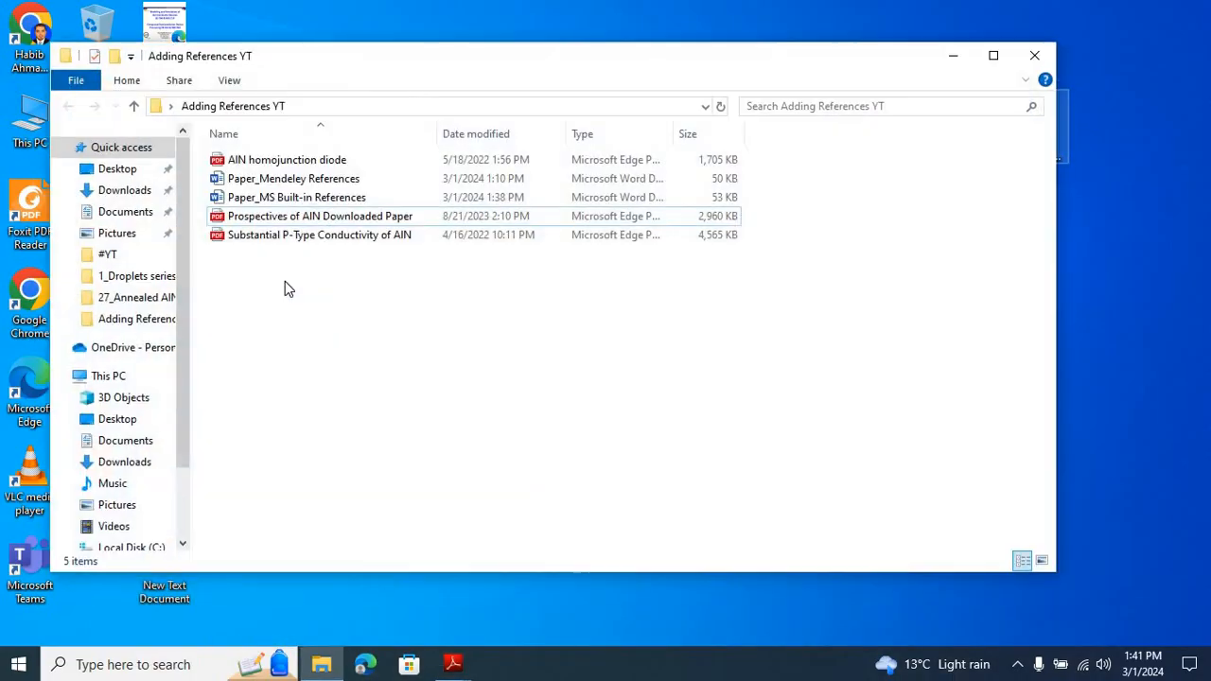
click(315, 180)
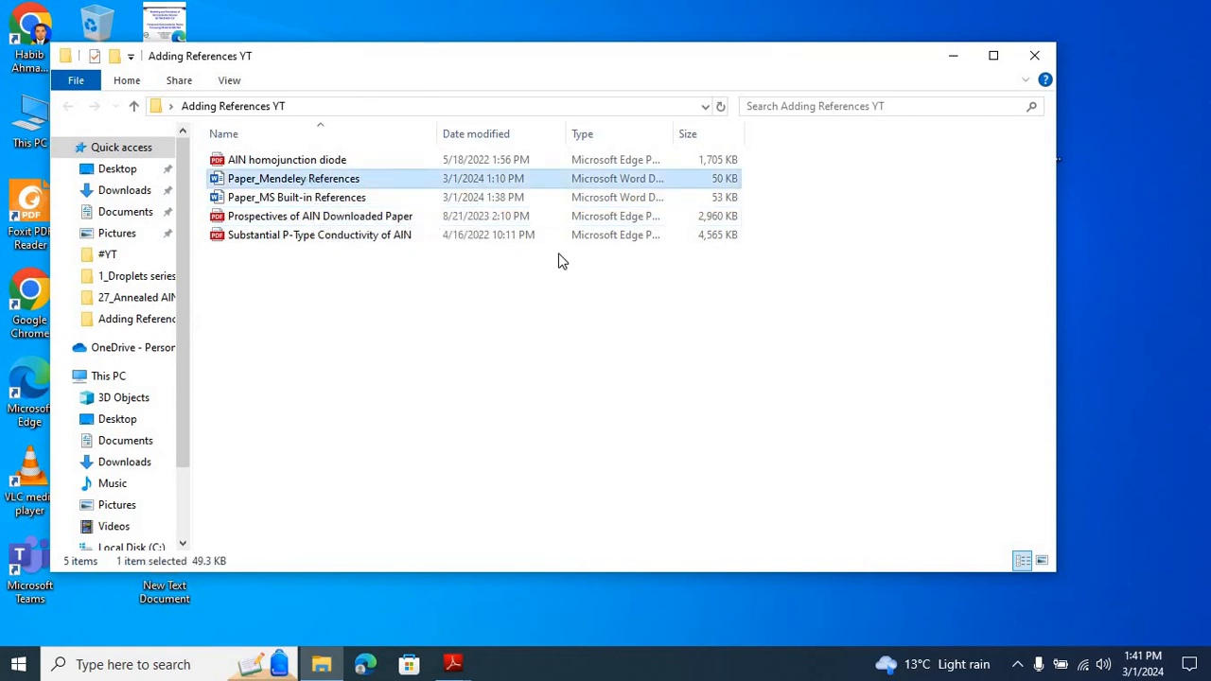
key(Return)
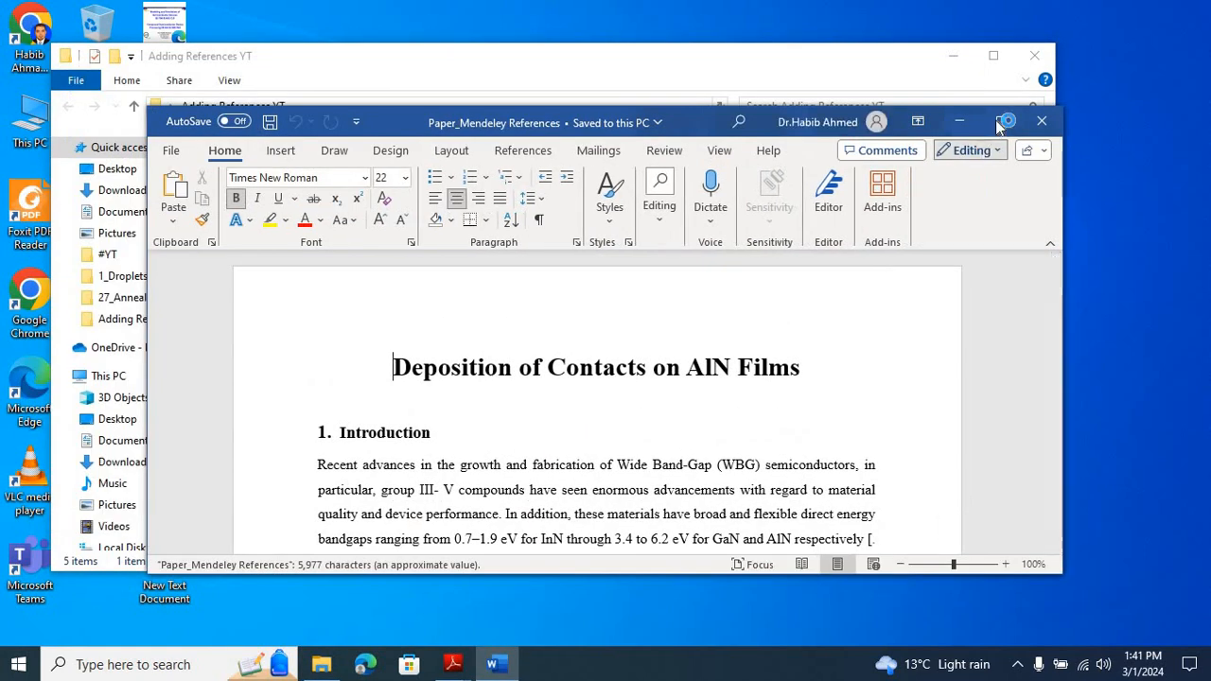
click(1006, 121)
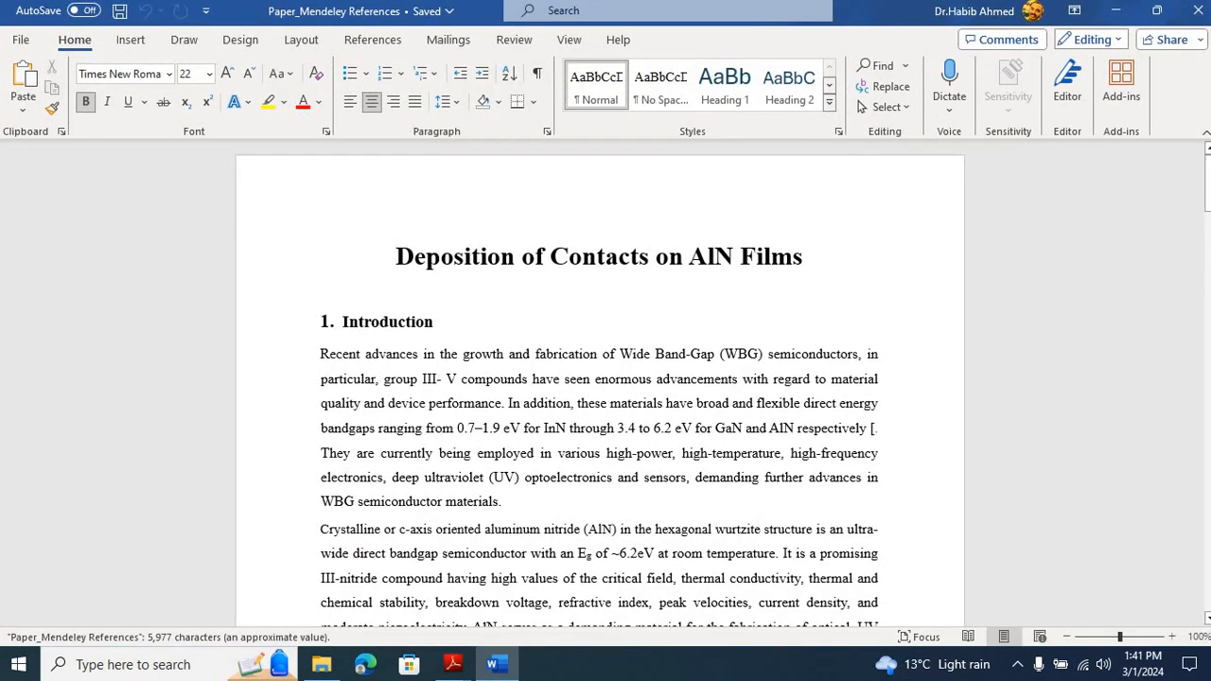
click(508, 501)
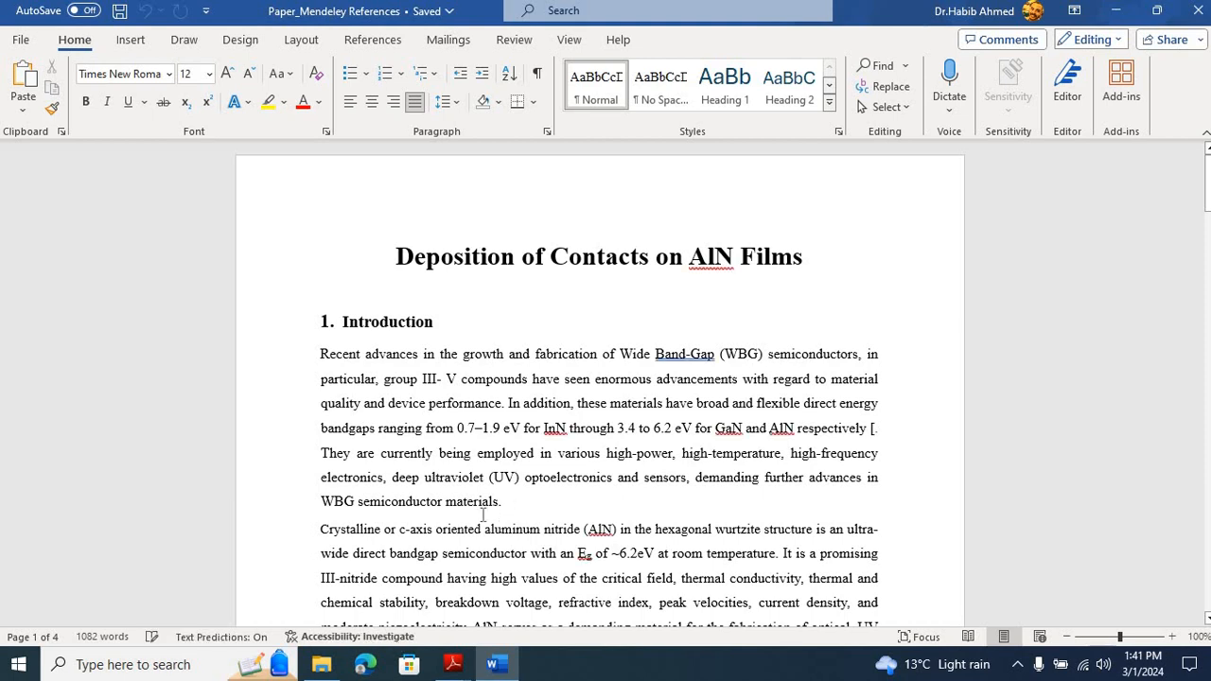
key(super+d)
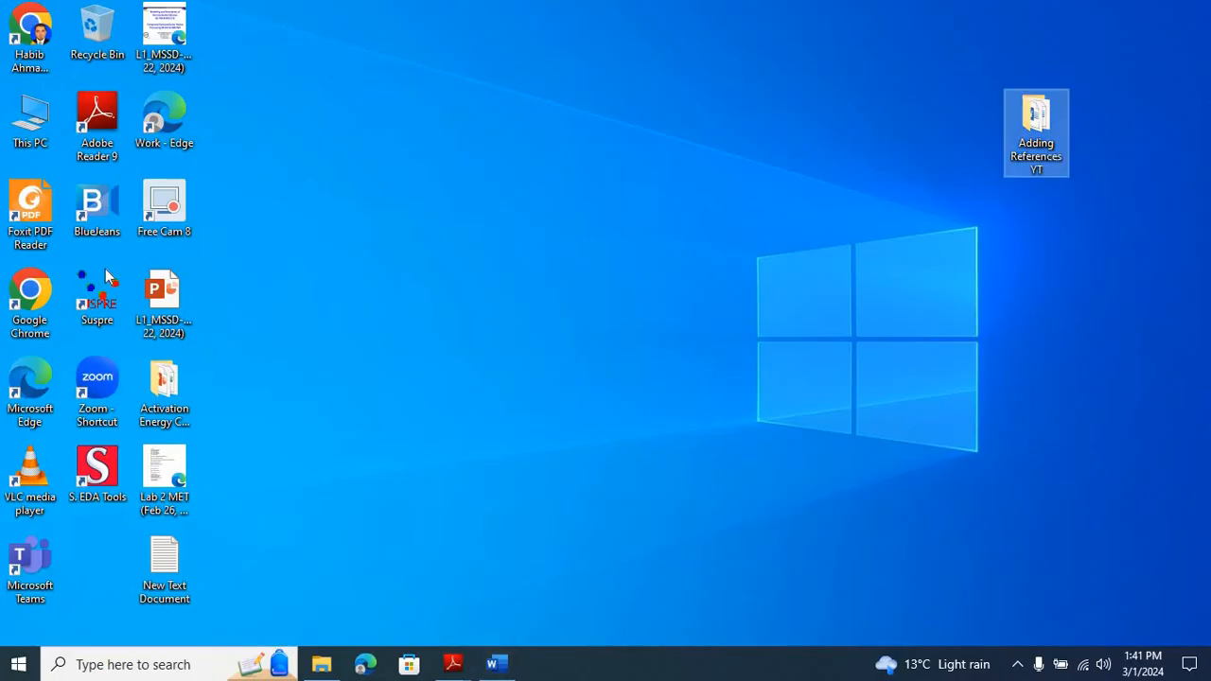
Launch Google Chrome with the Person 1 profile in a maximized window
double_click(30, 301)
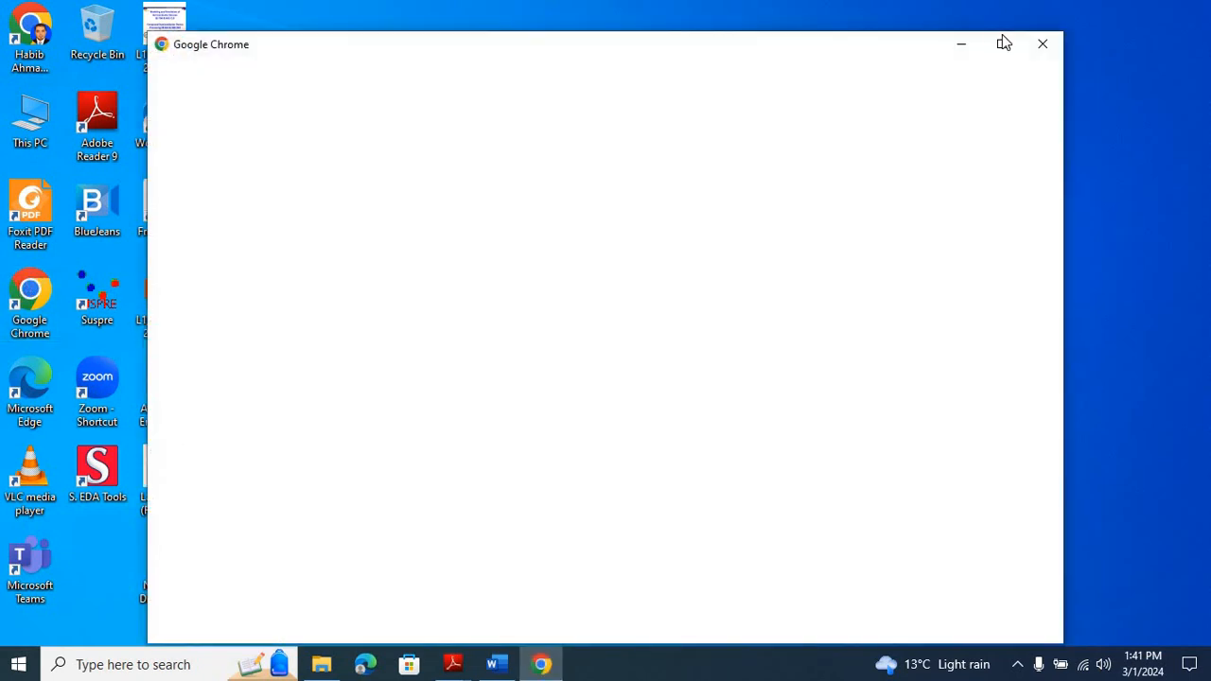
click(1004, 42)
click(613, 387)
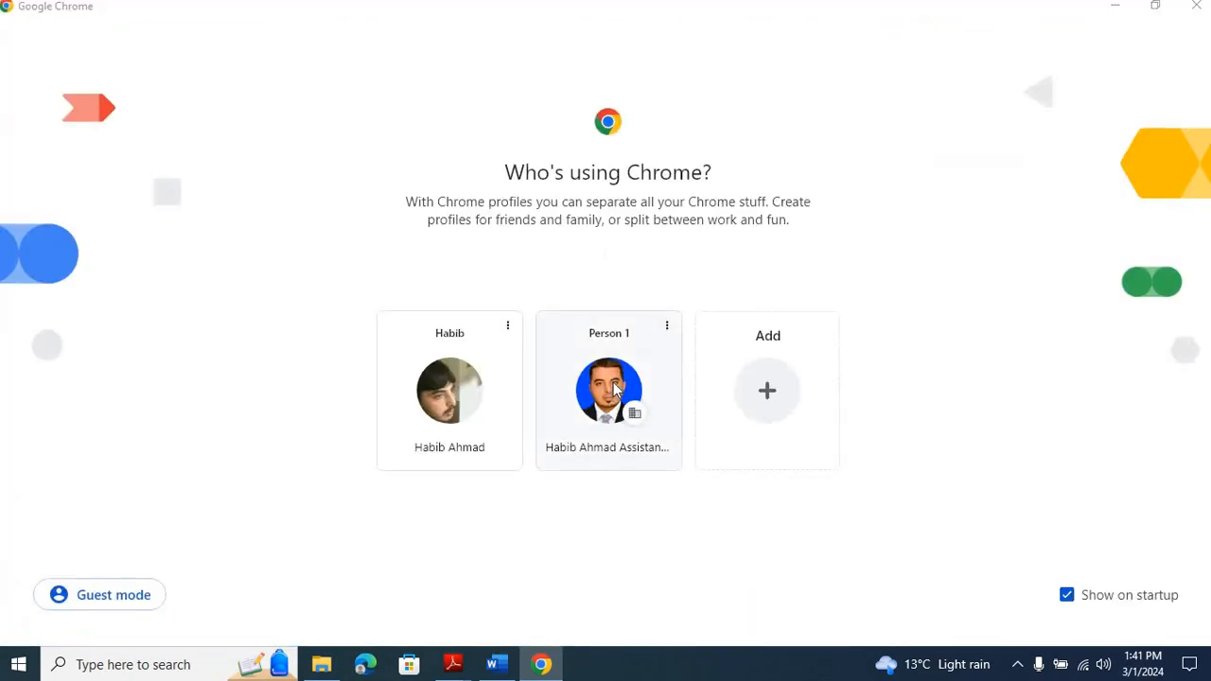
click(1003, 46)
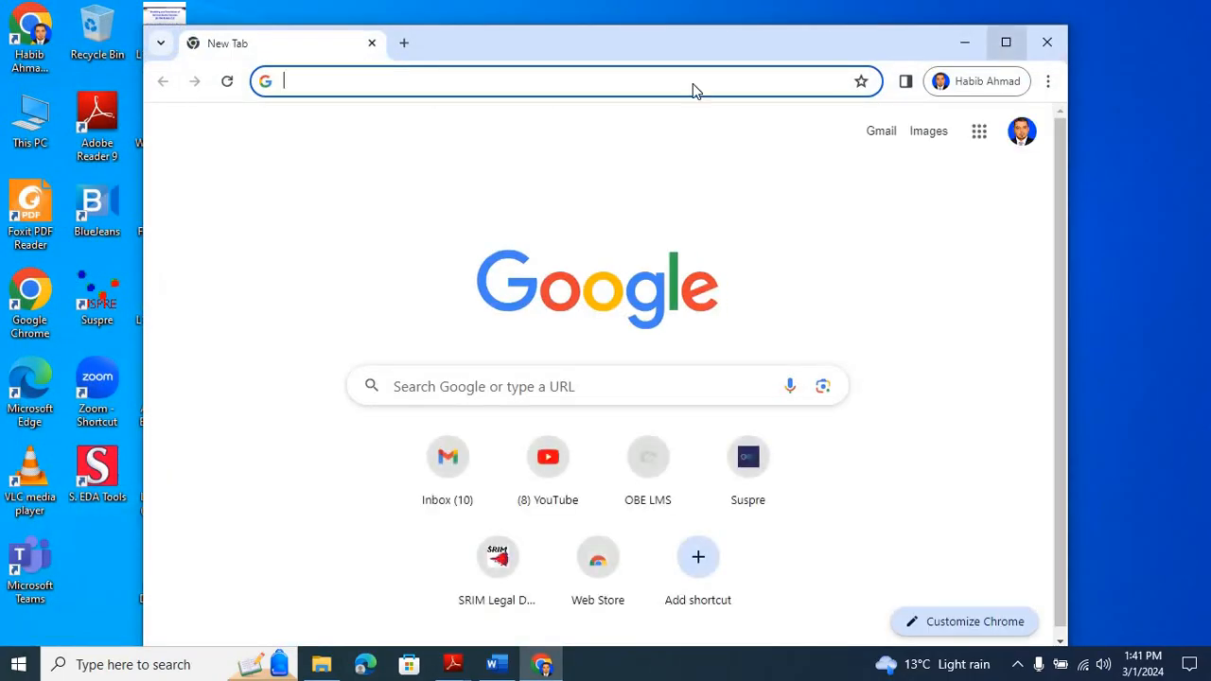
Search Google for 'mendeley download'
text(do)
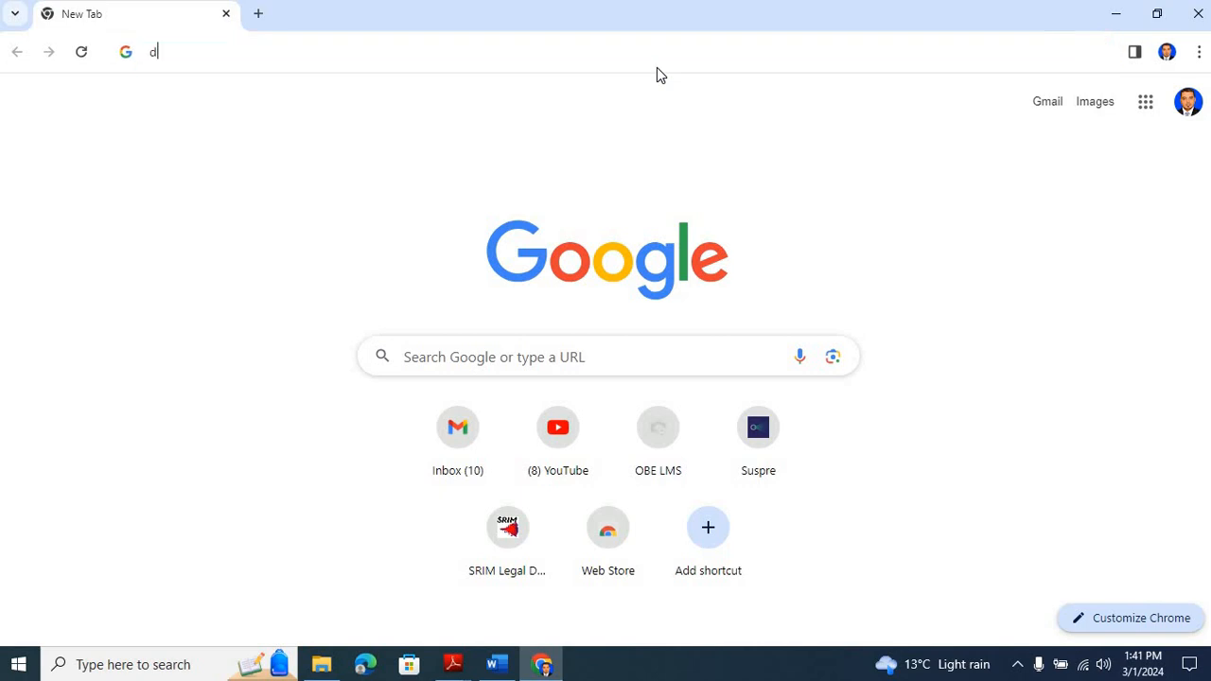
key(BackSpace)
key(BackSpace)
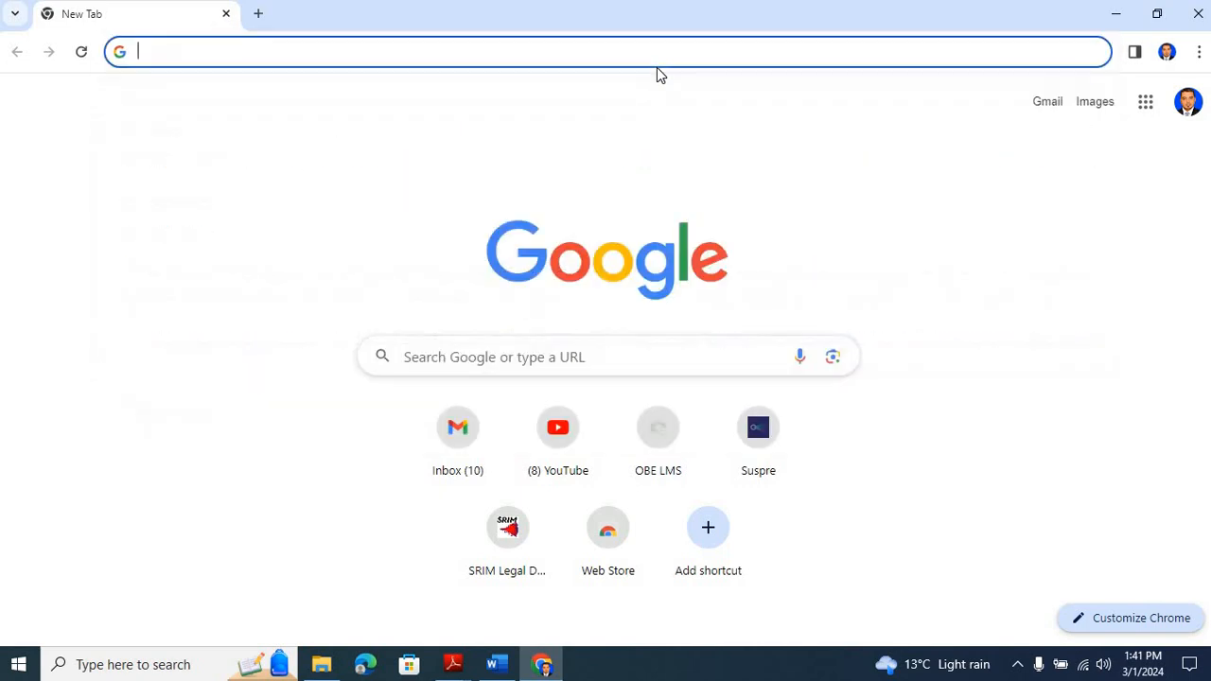
text(mendeley )
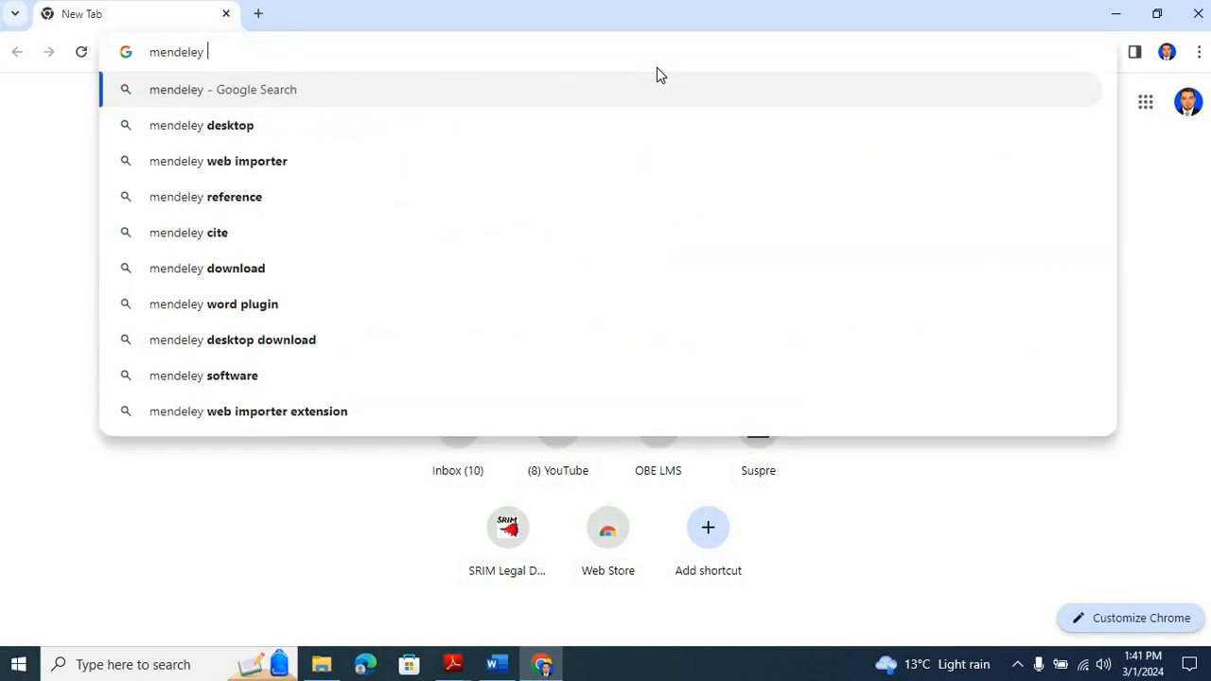
text(download)
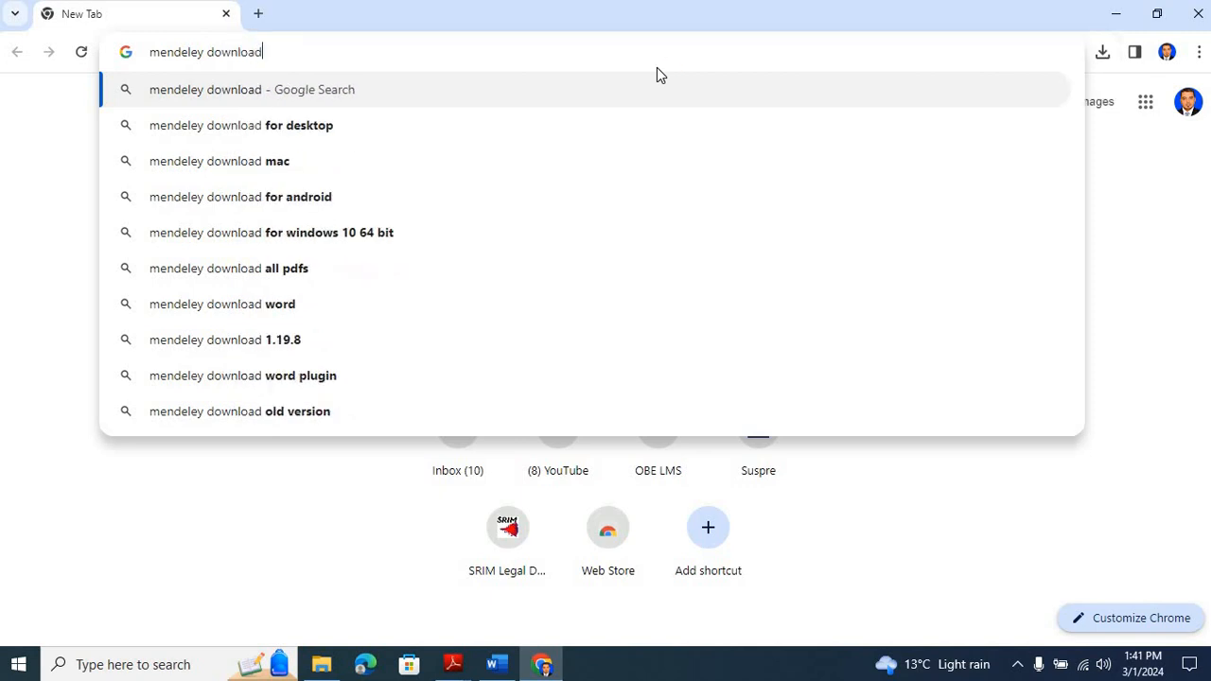
key(Return)
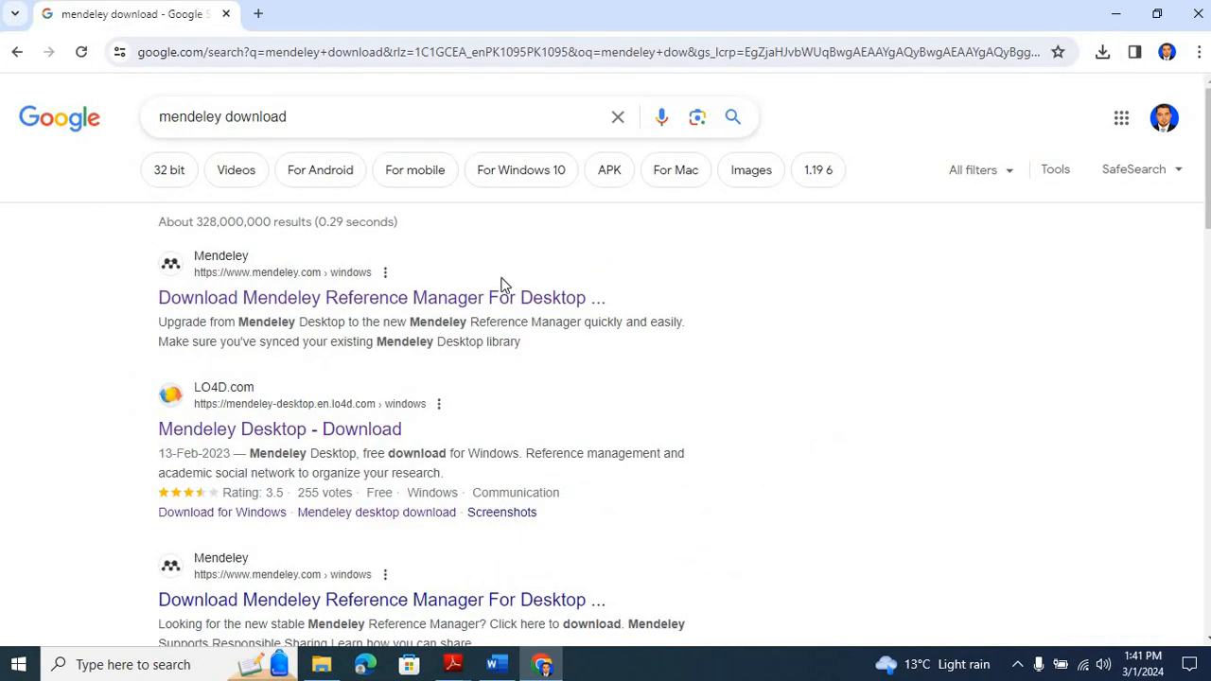
Start downloading the Windows installer from the Mendeley Reference Manager download page
click(440, 298)
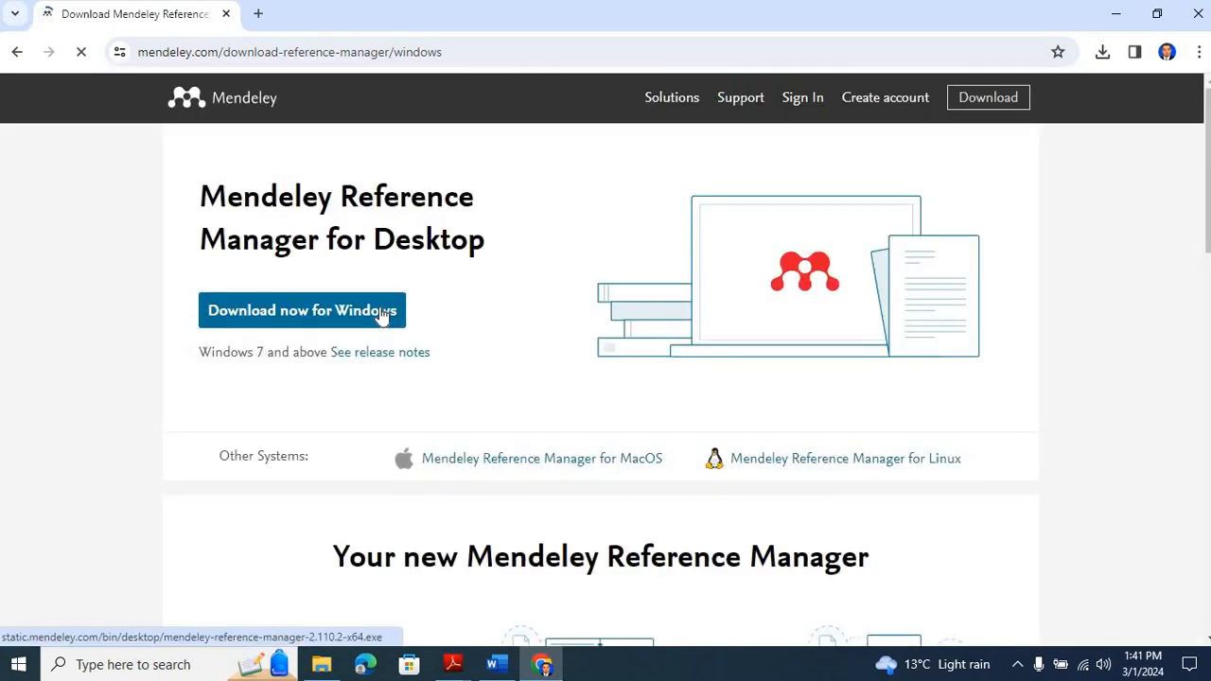
click(383, 315)
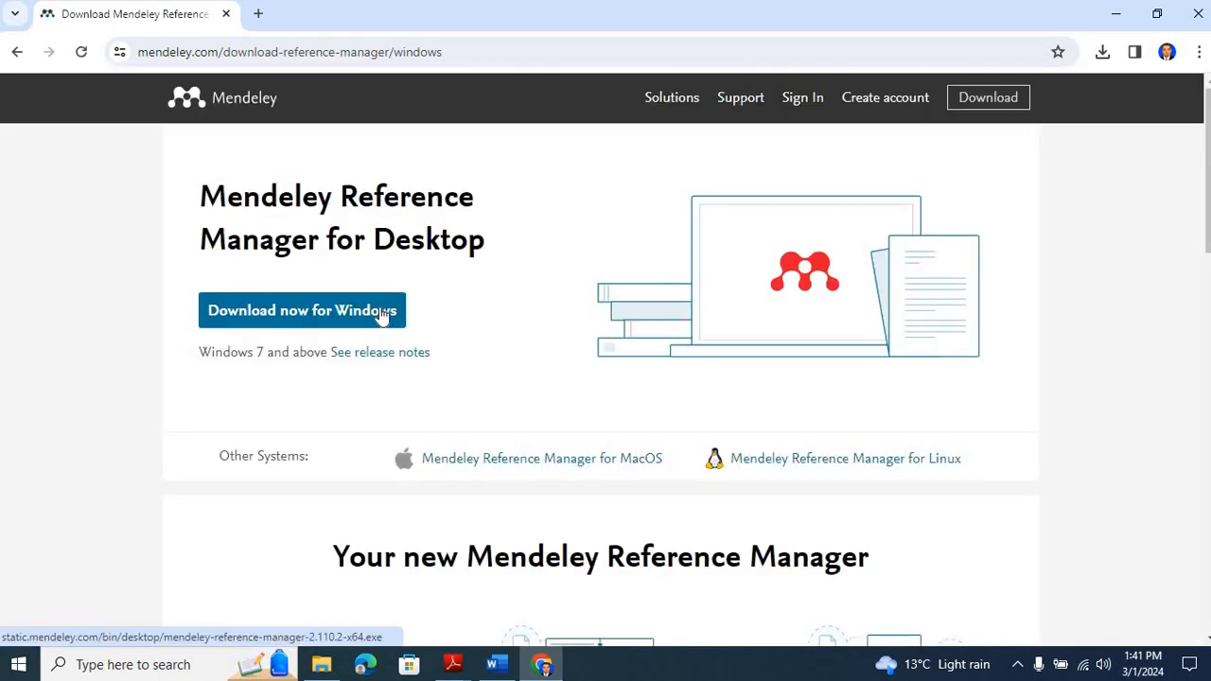
click(1102, 52)
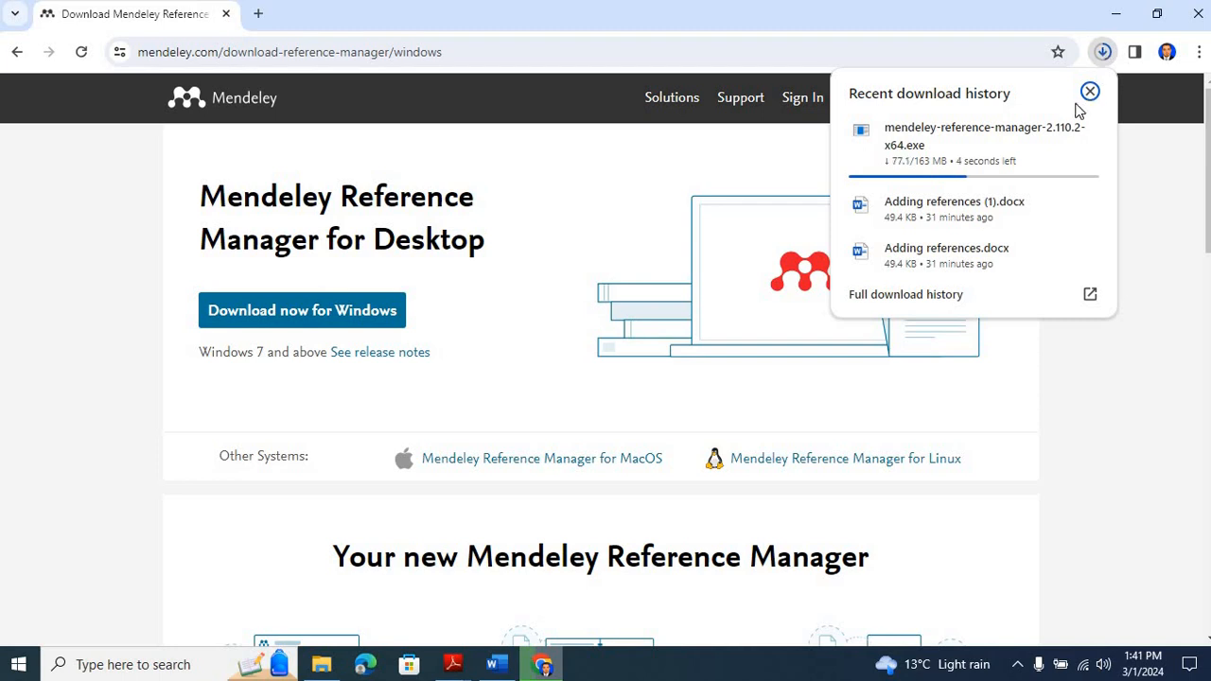
Watch the download history until the installer finishes, then show it in its folder
mouse_move(1109, 142)
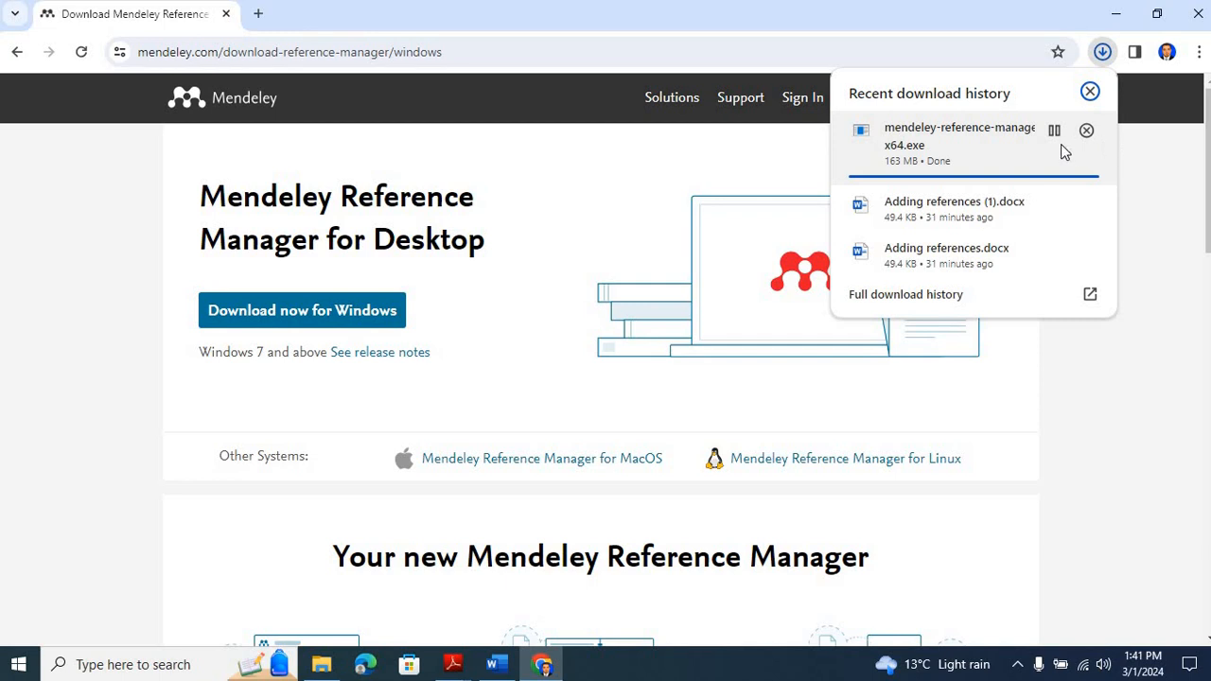
click(1161, 165)
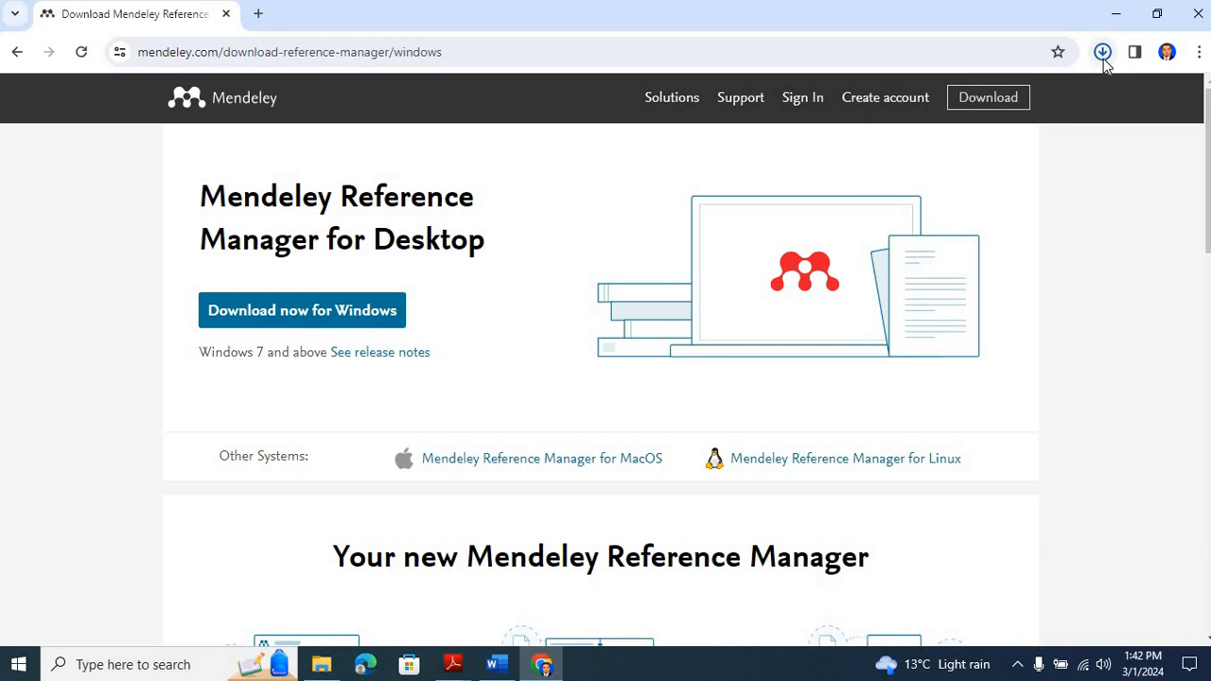
click(1103, 55)
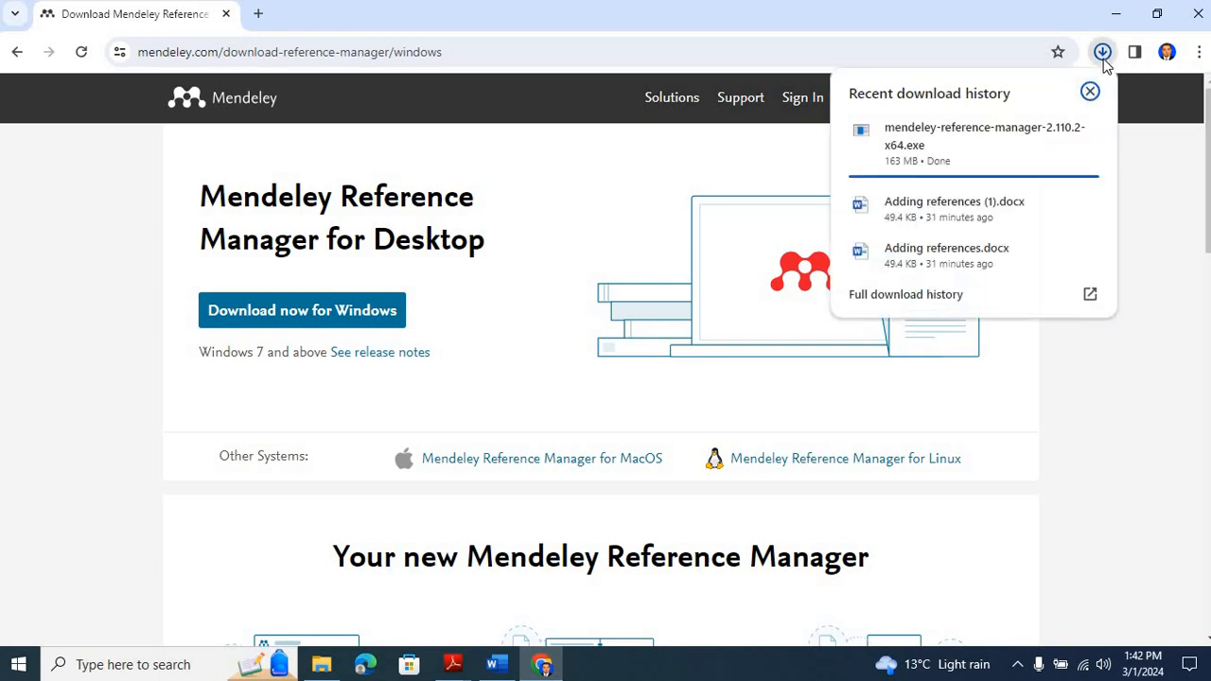
click(1151, 199)
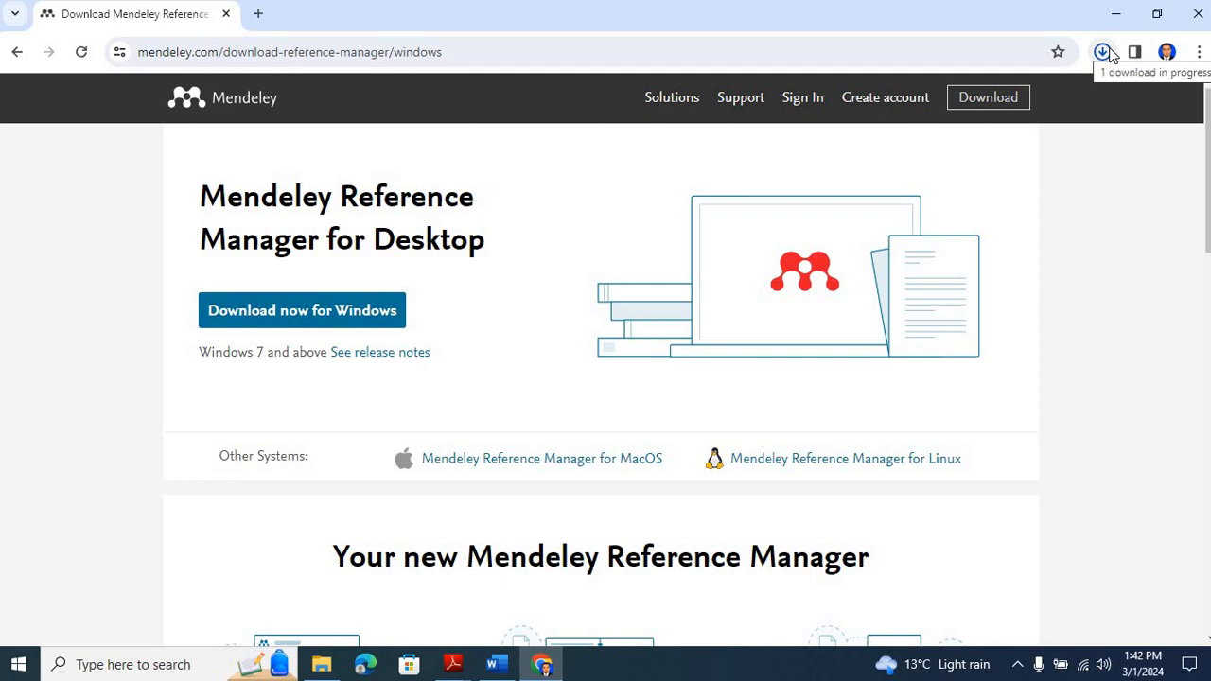
click(1109, 54)
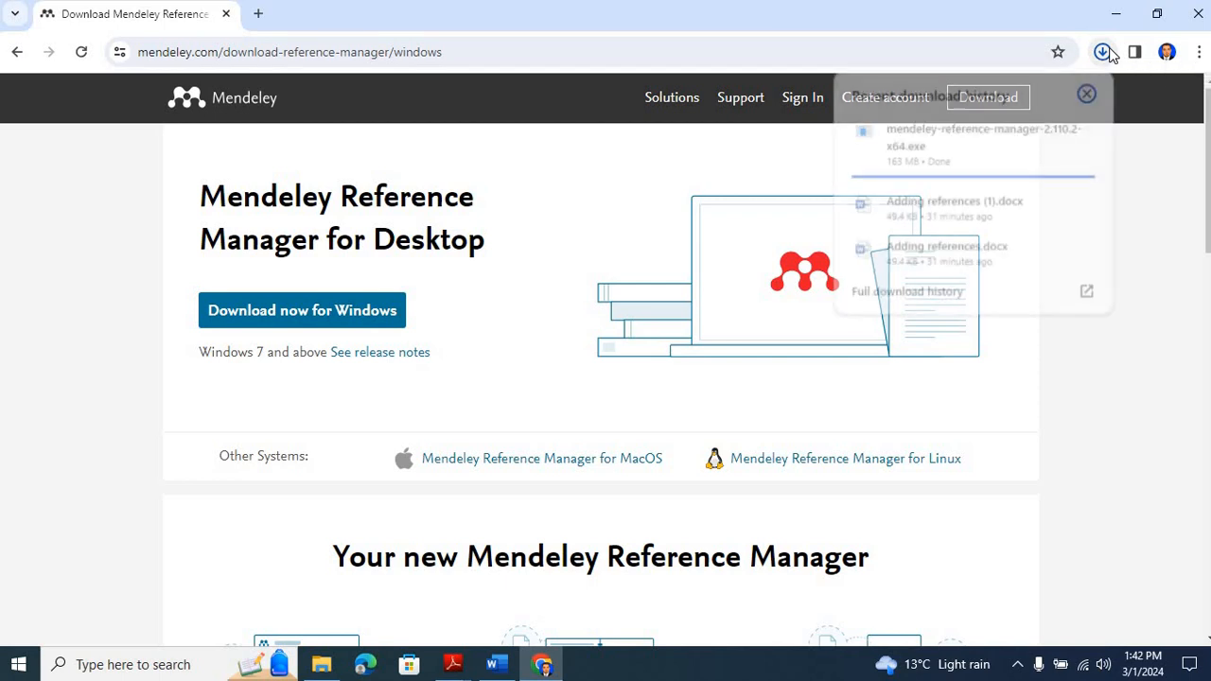
click(1148, 221)
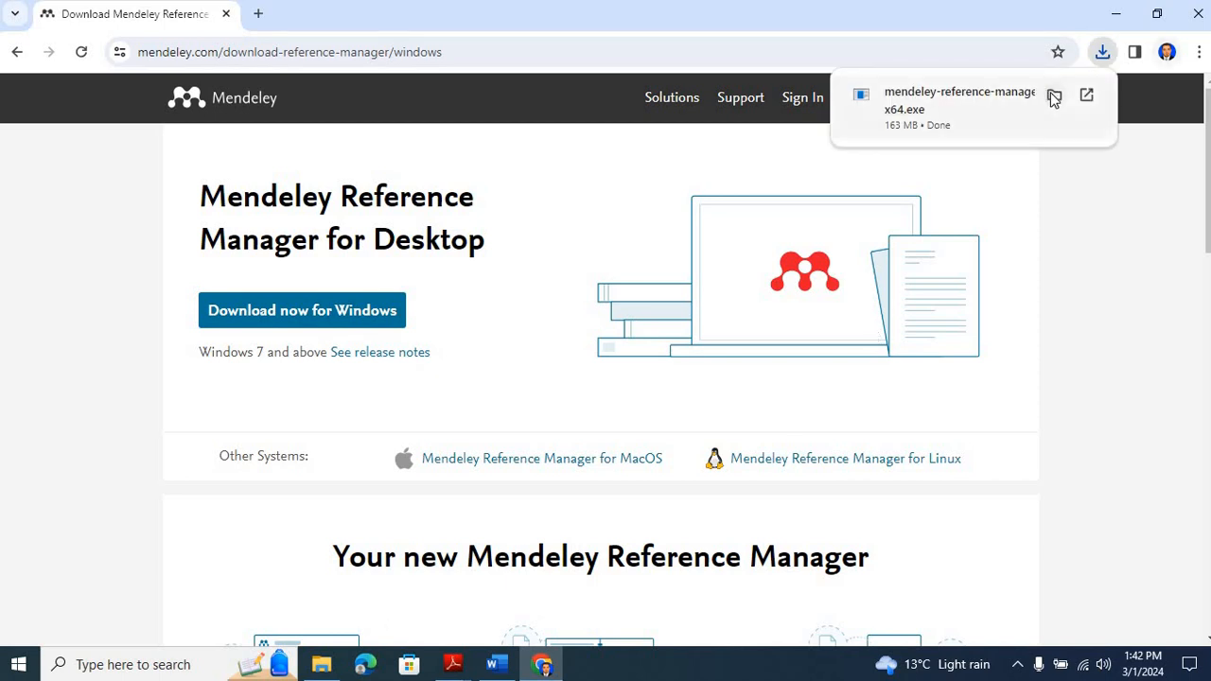
click(1054, 98)
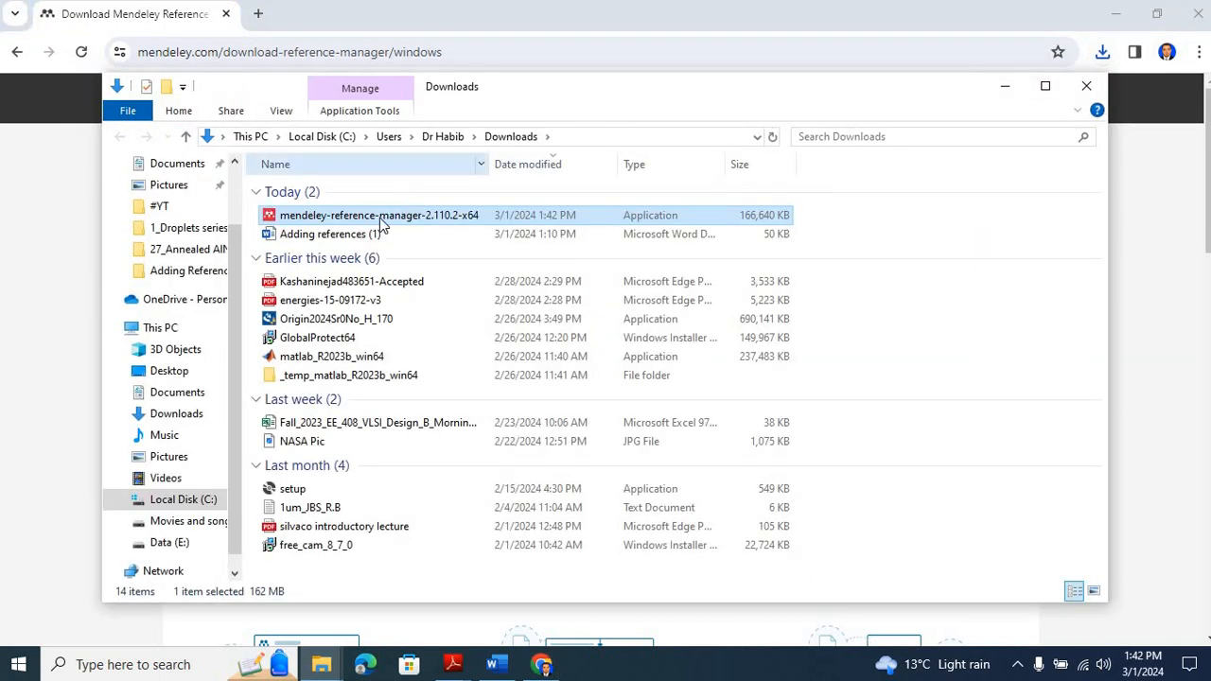
Run the installer for anyone who uses this computer and finish with Run Mendeley checked
double_click(381, 218)
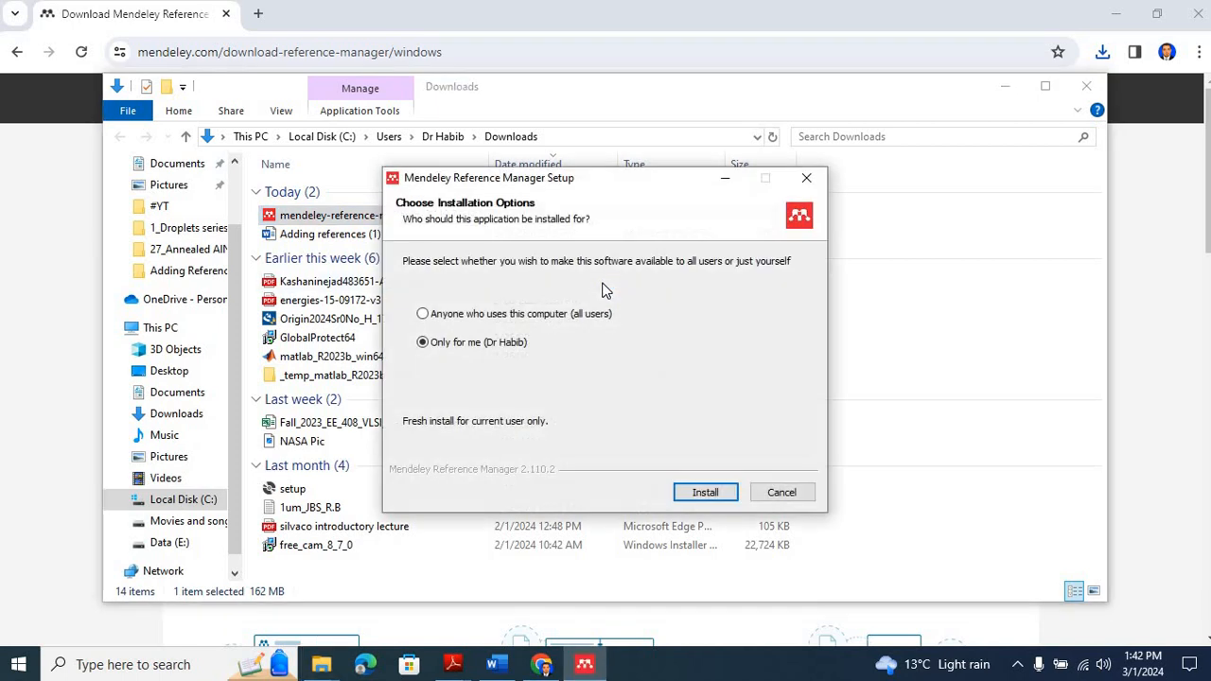
click(514, 314)
click(709, 493)
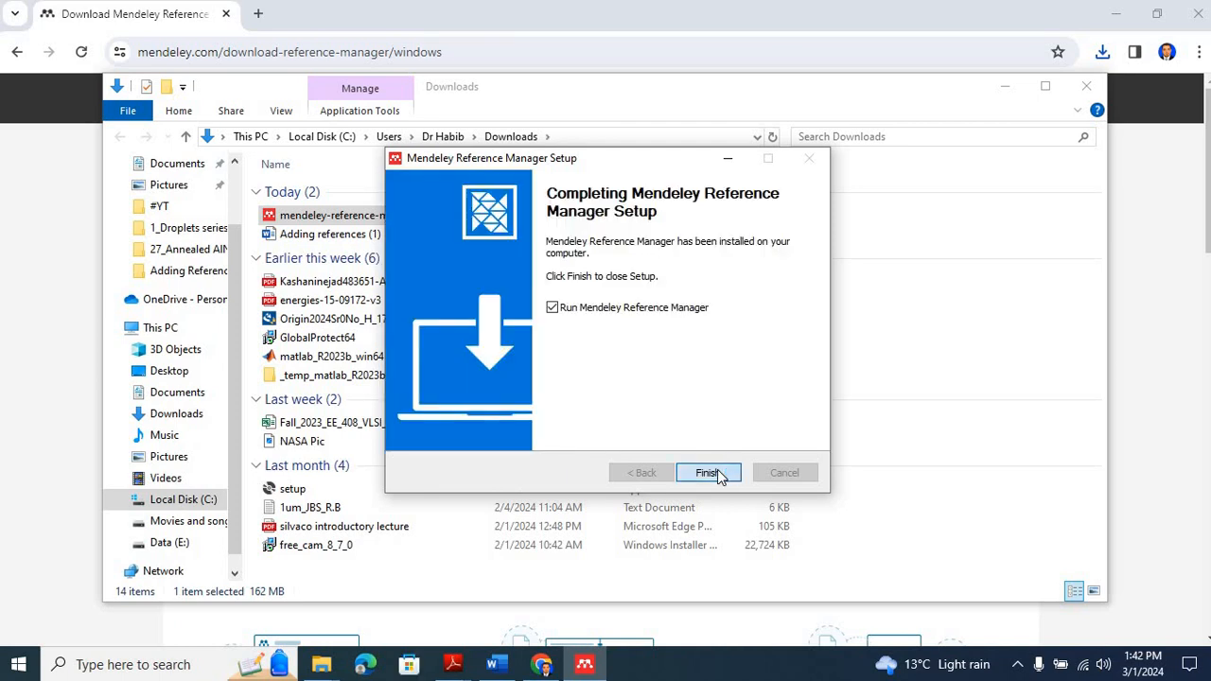
click(710, 473)
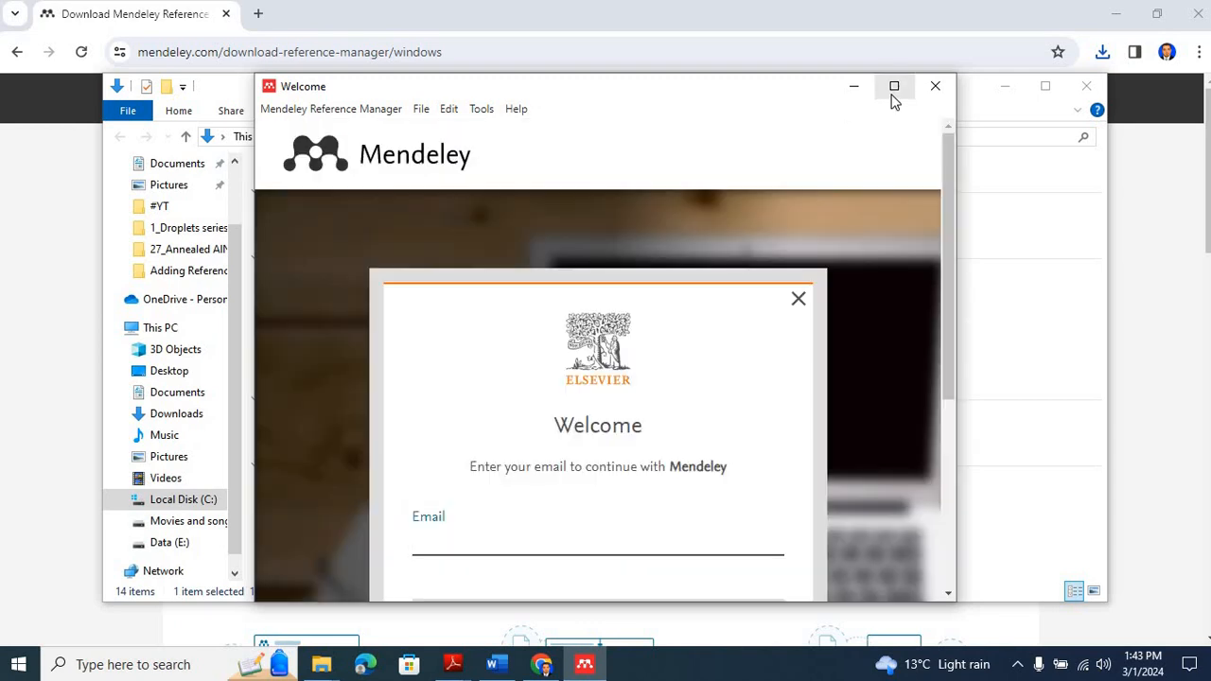
Maximize the Welcome window and sign in with the account email and password
click(894, 87)
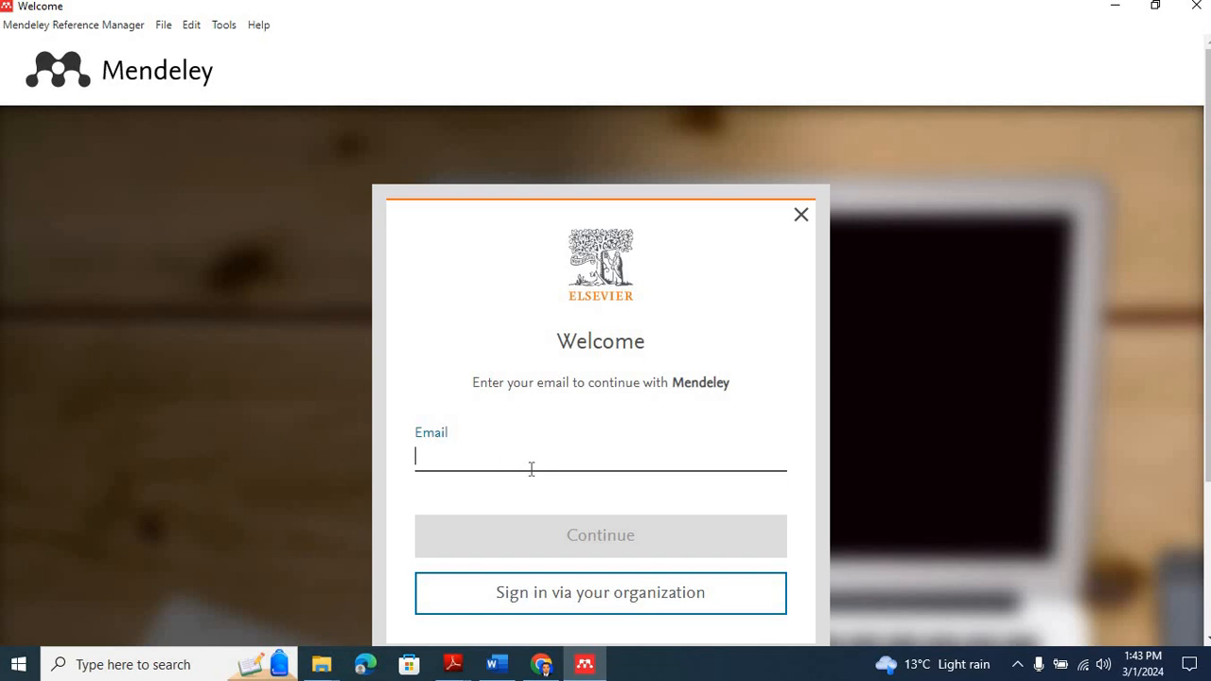
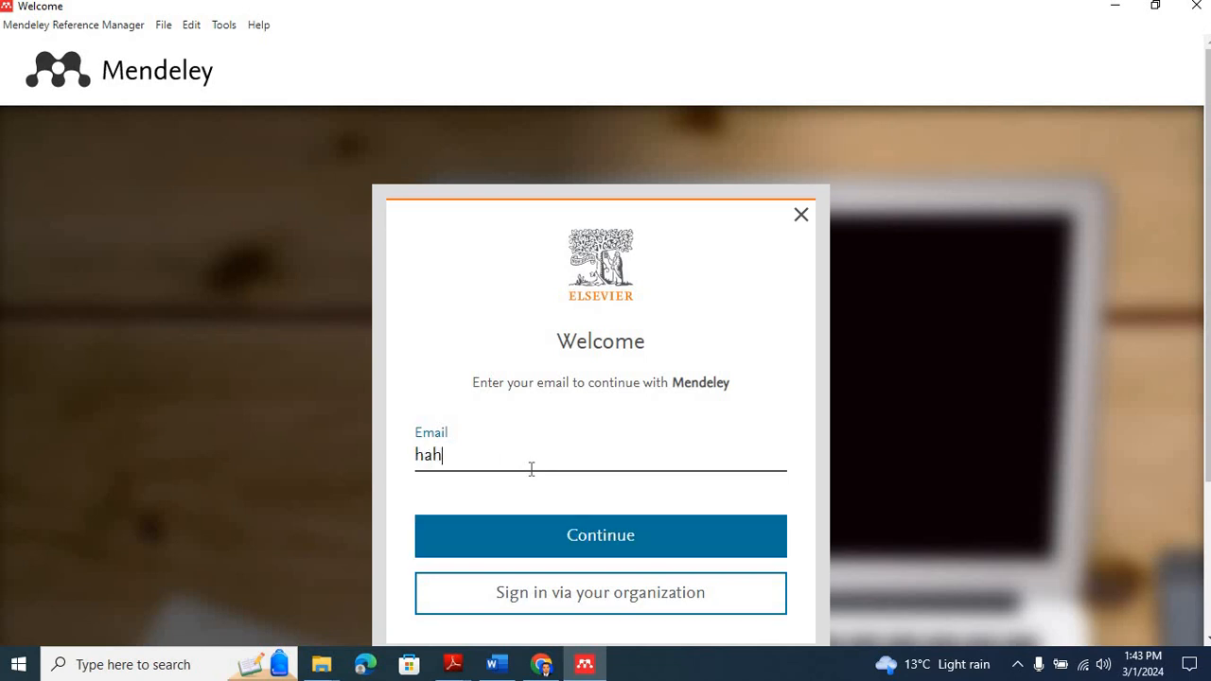
key(Return)
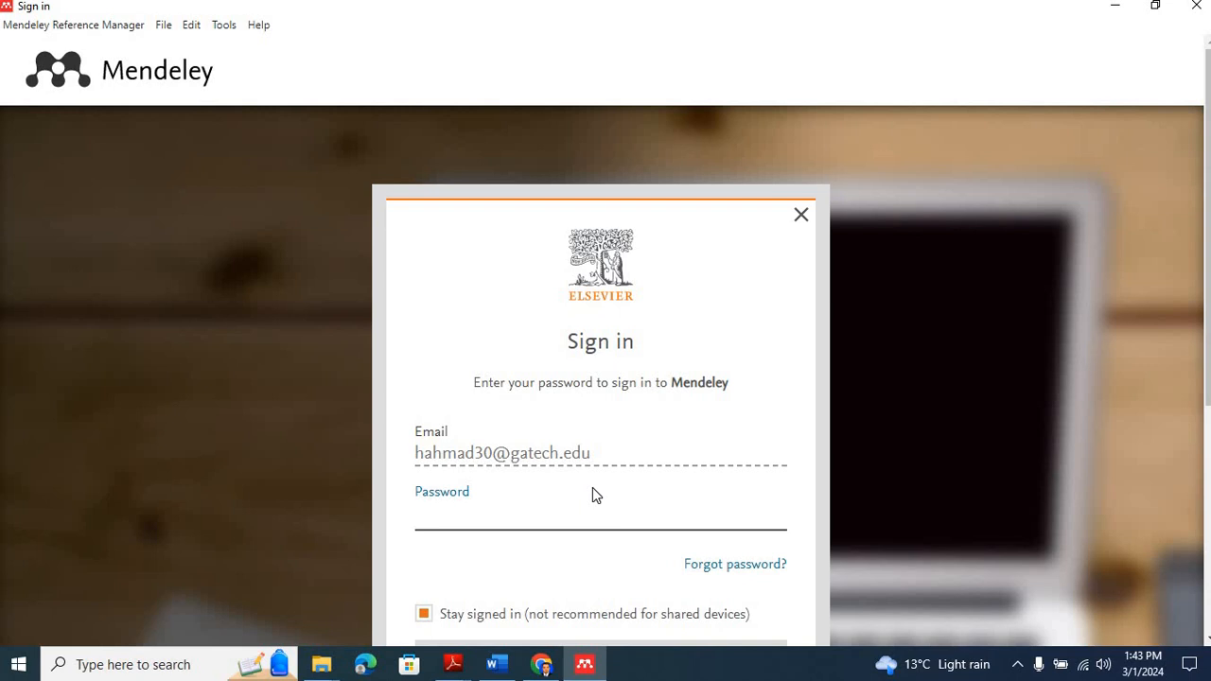
text(******)
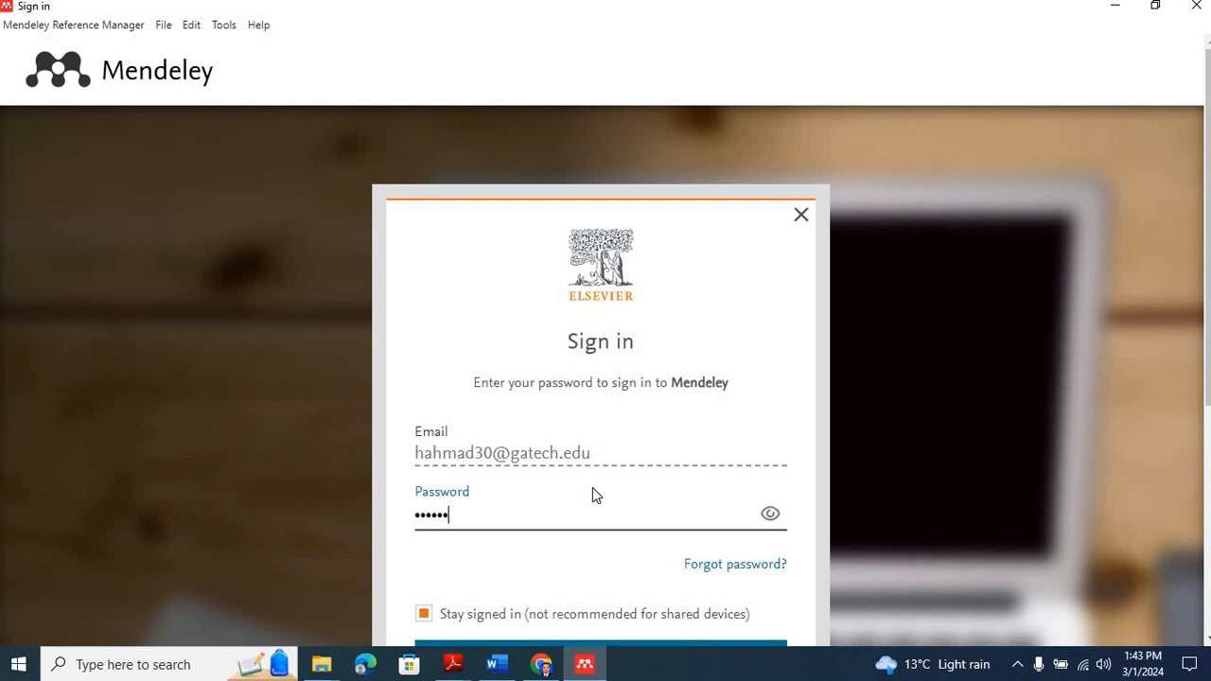
text(*****)
key(Return)
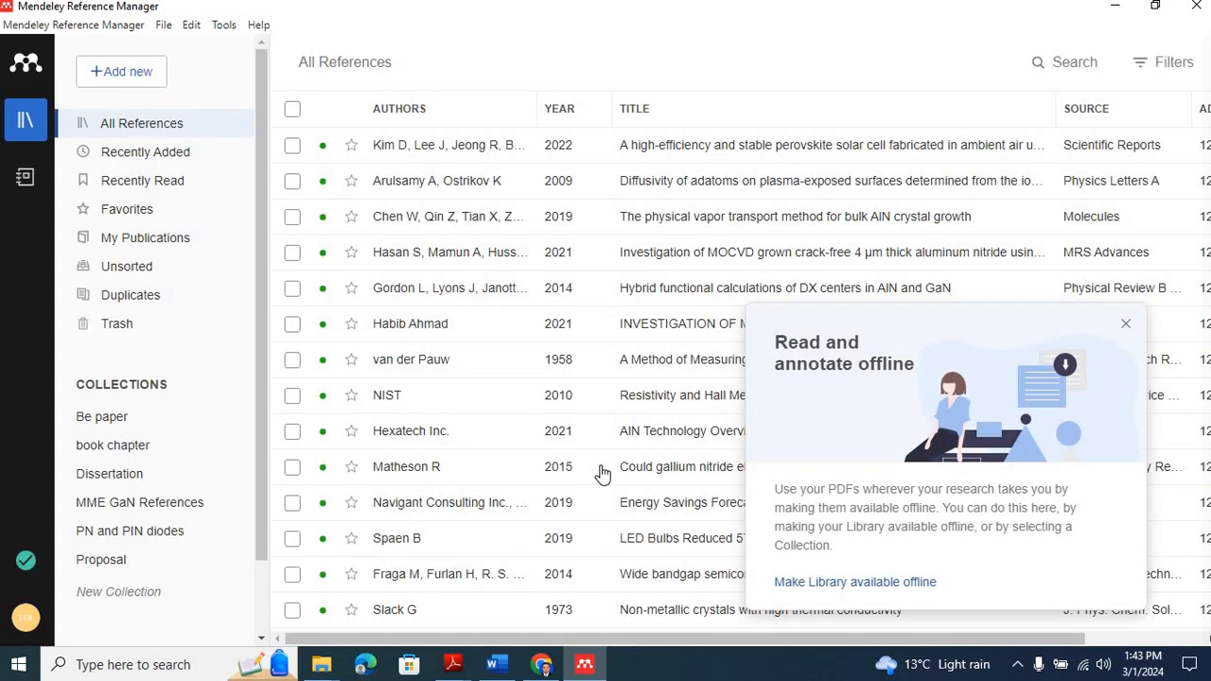
After checking the Word paper, choose Tools > Install Mendeley Cite for Microsoft Word
click(492, 665)
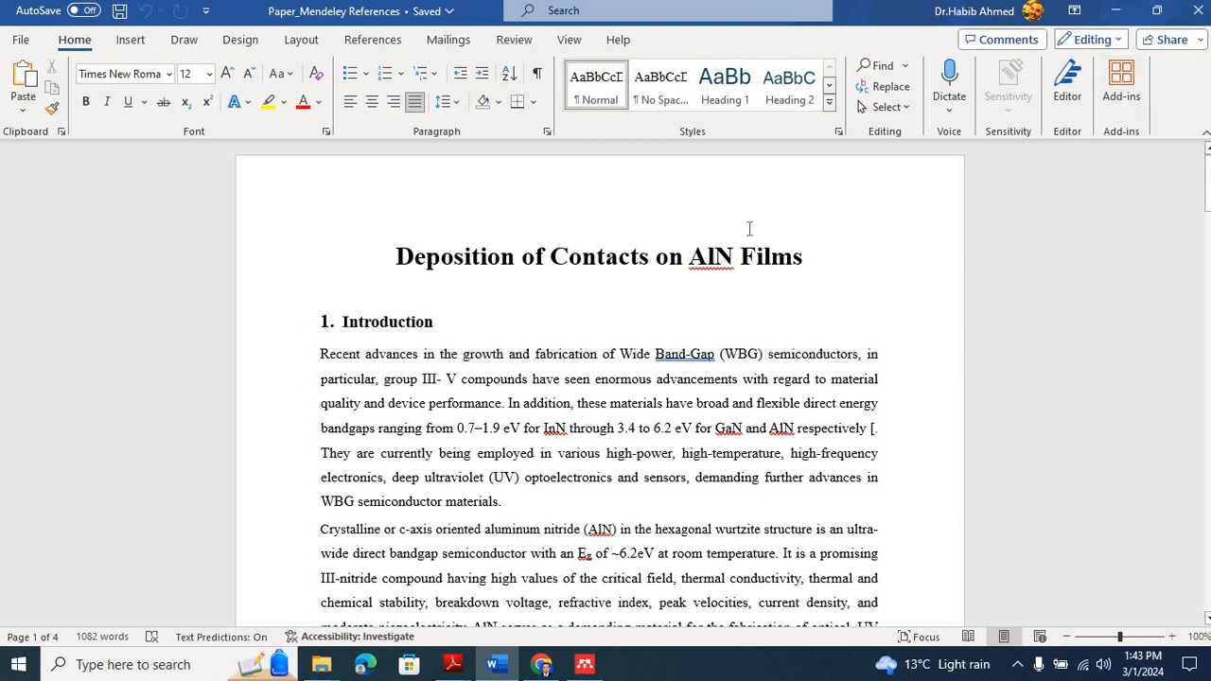
click(587, 666)
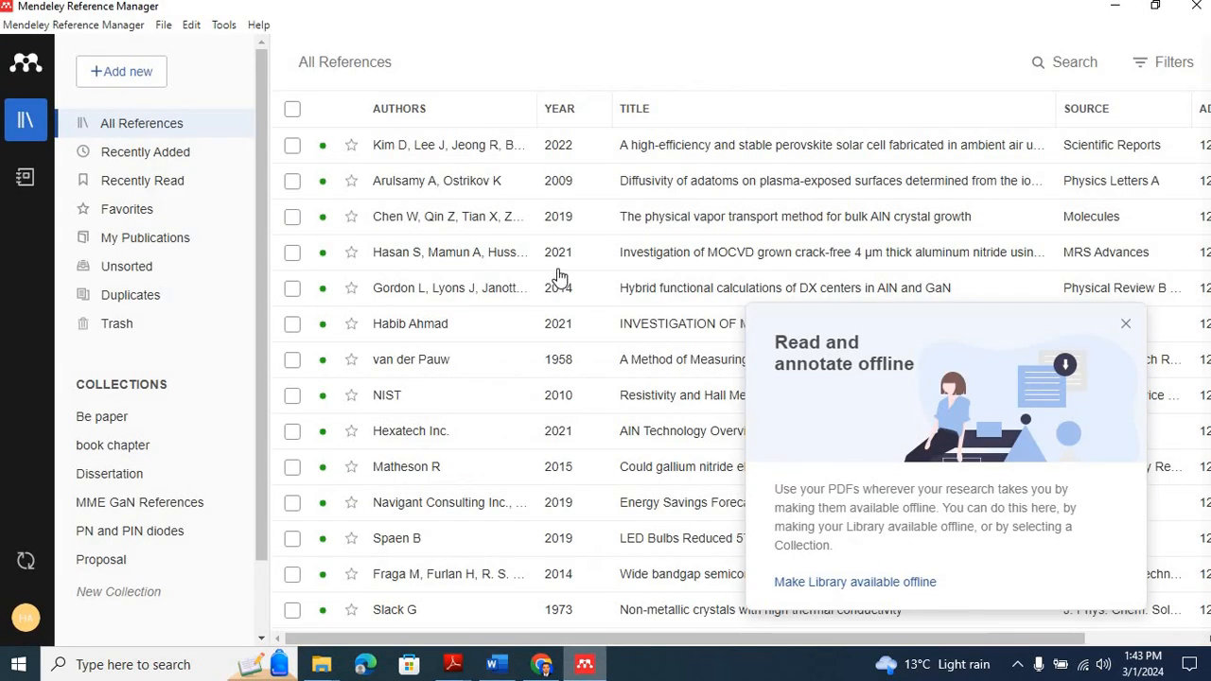
click(223, 26)
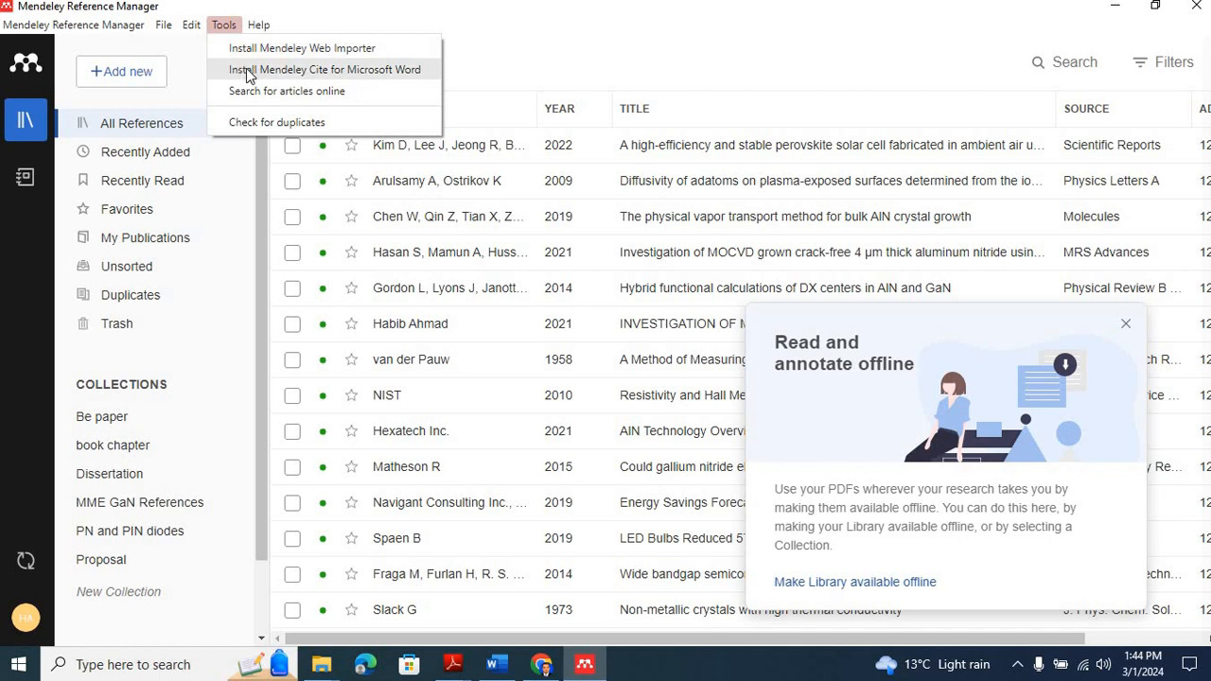
click(338, 76)
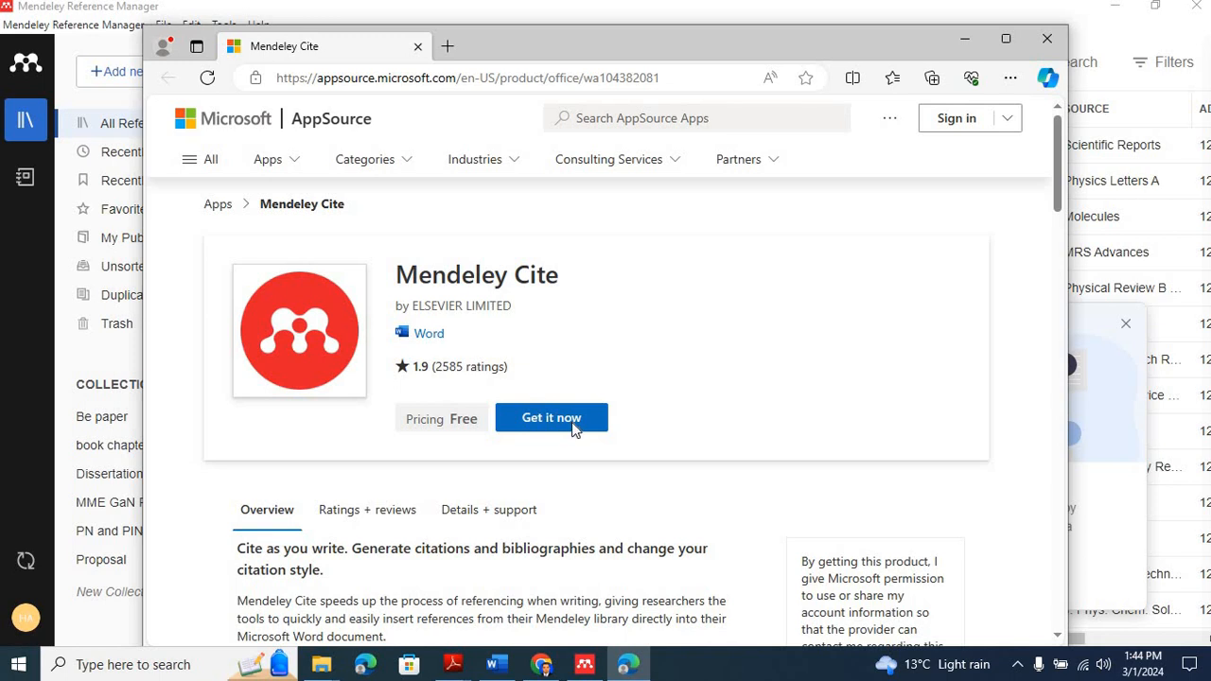
Start getting Mendeley Cite and sign in with the work account's email and password
click(572, 427)
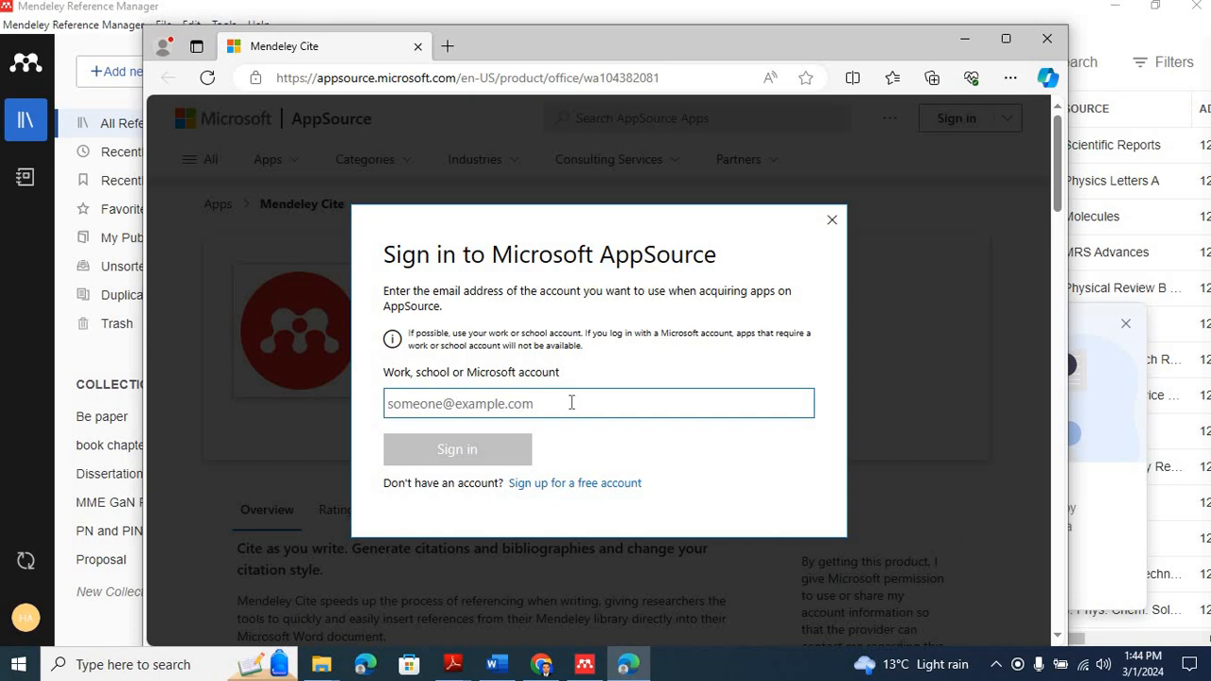
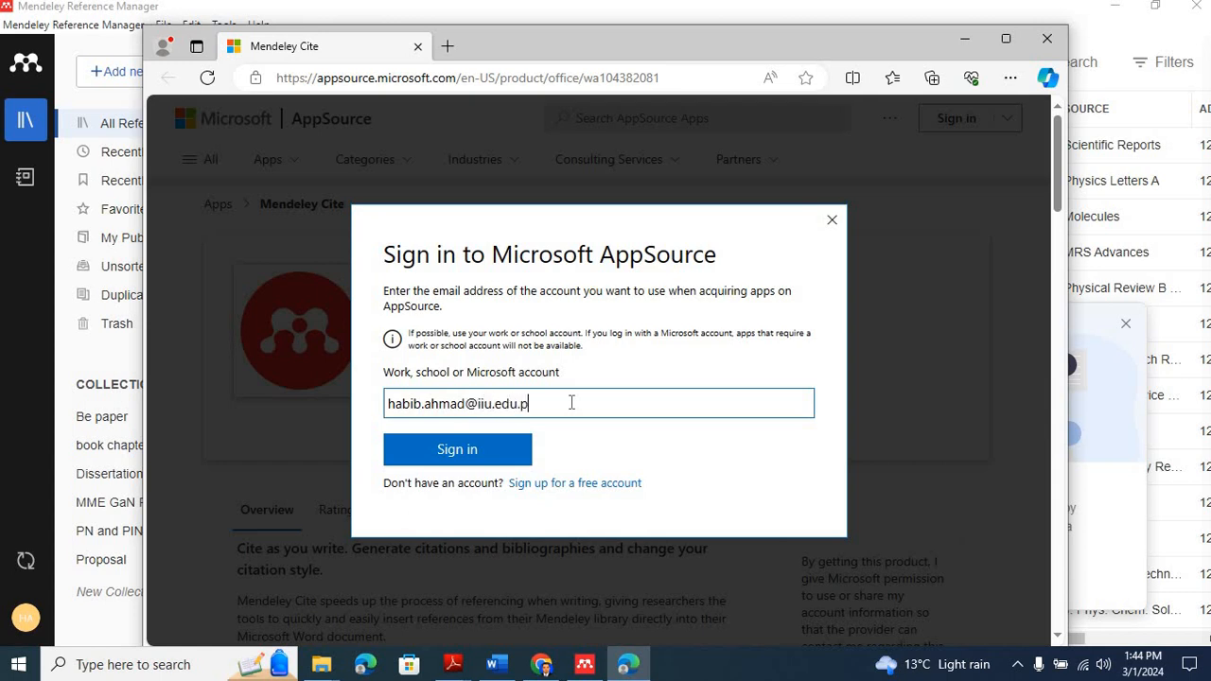
click(519, 448)
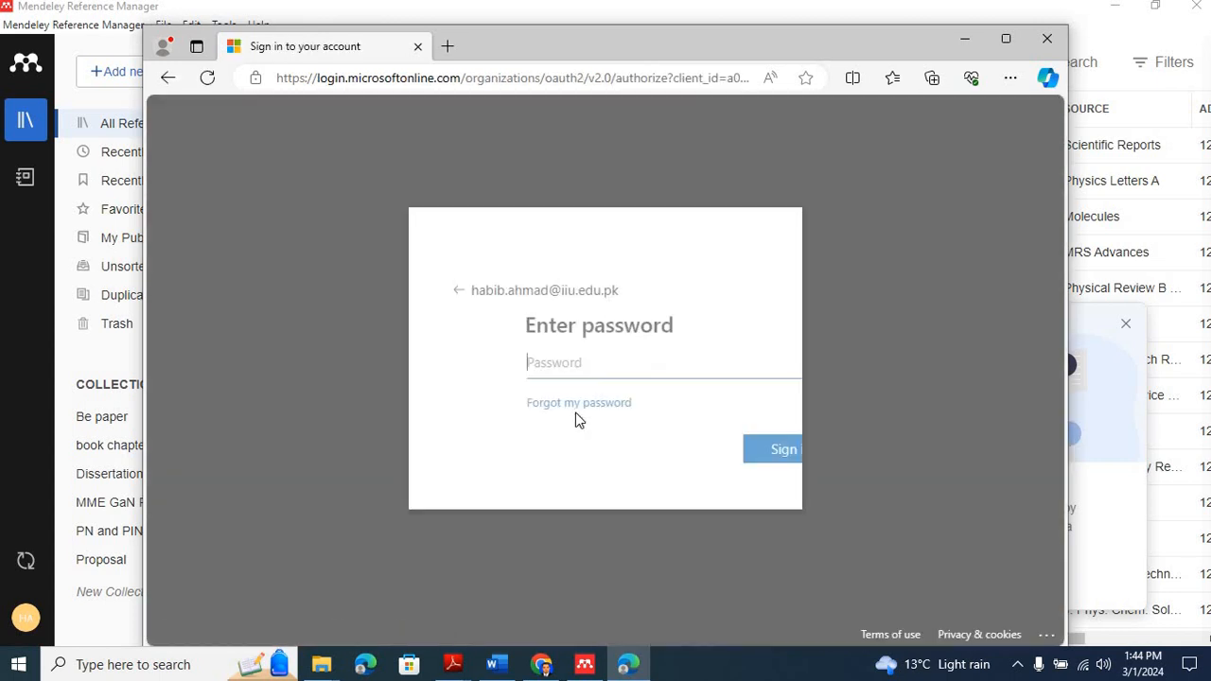
text(••••)
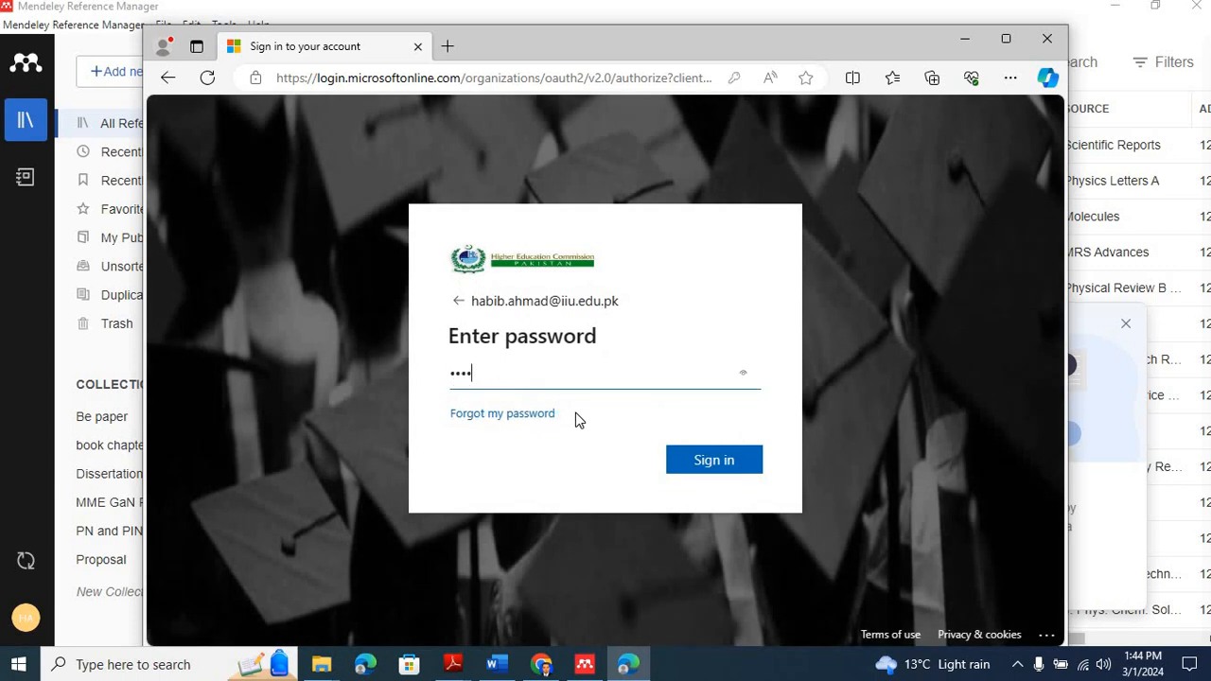
text(••••)
click(705, 460)
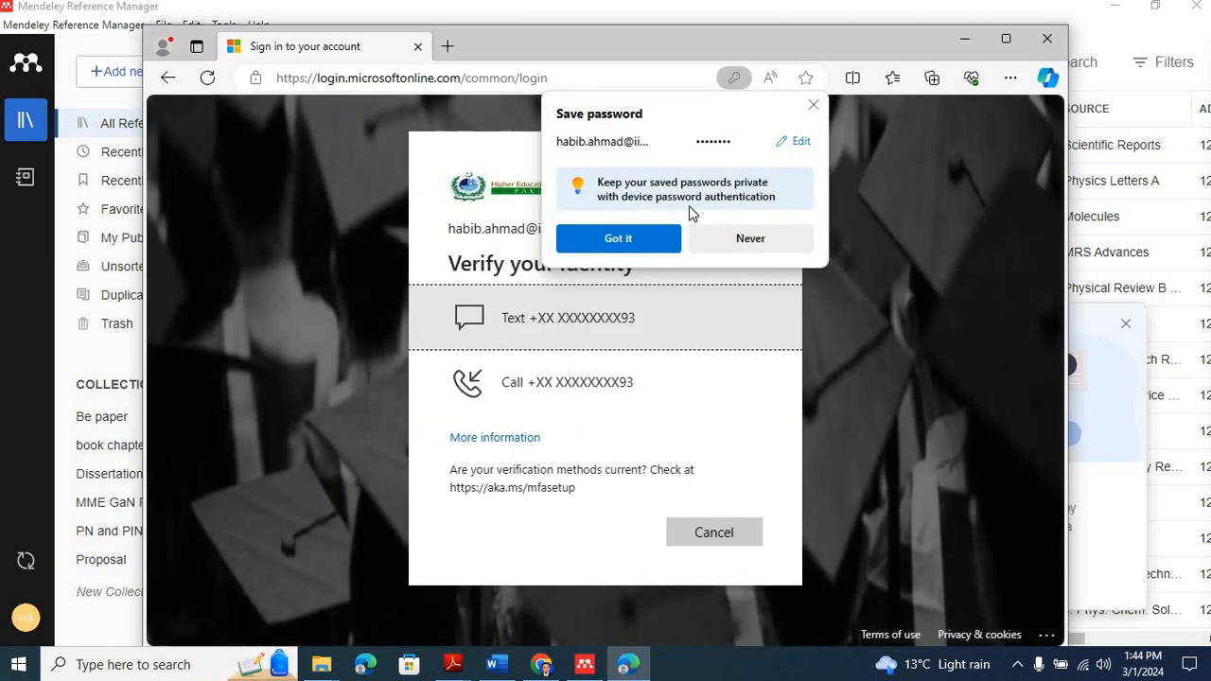
Dismiss Edge's save-password offer and choose to receive the verification code by text
click(652, 238)
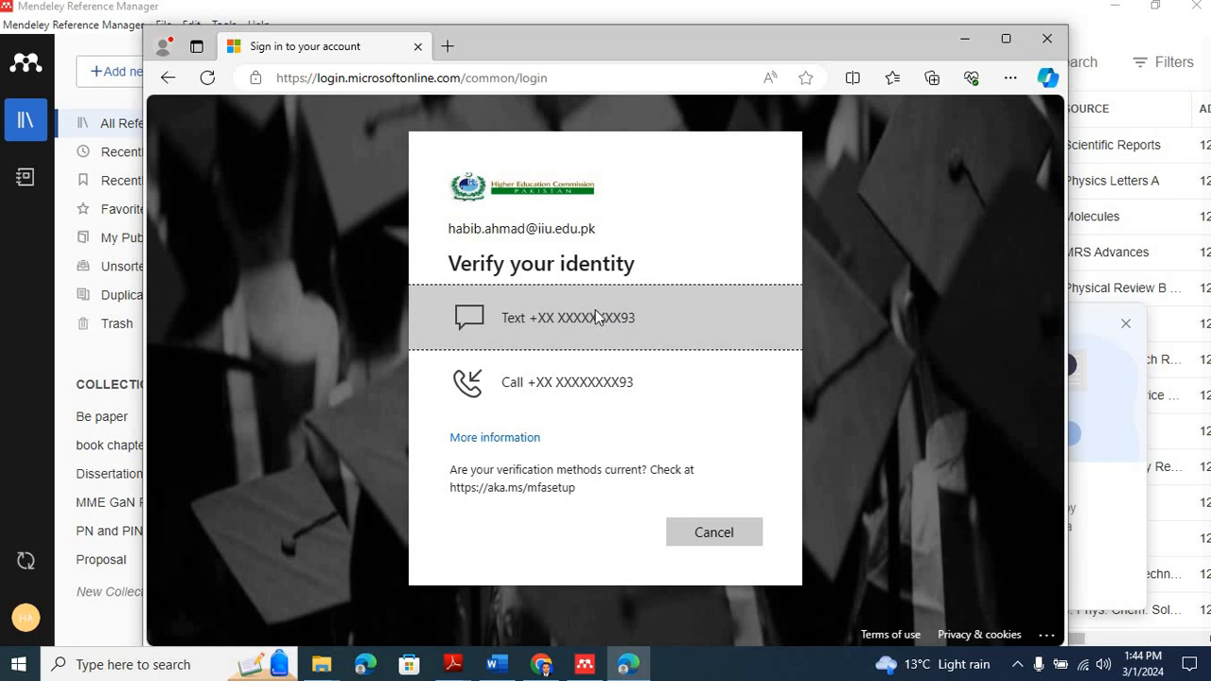
click(597, 319)
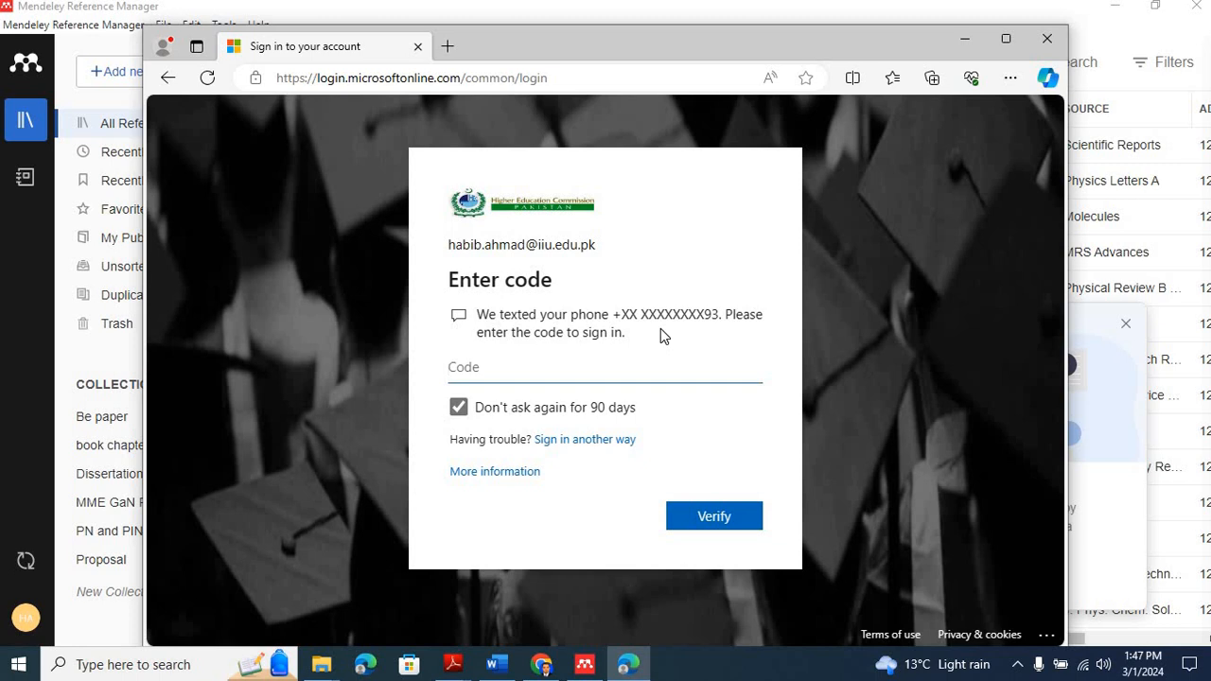
Enter the texted verification code, stay signed in without asking again, and confirm getting Mendeley Cite
click(738, 514)
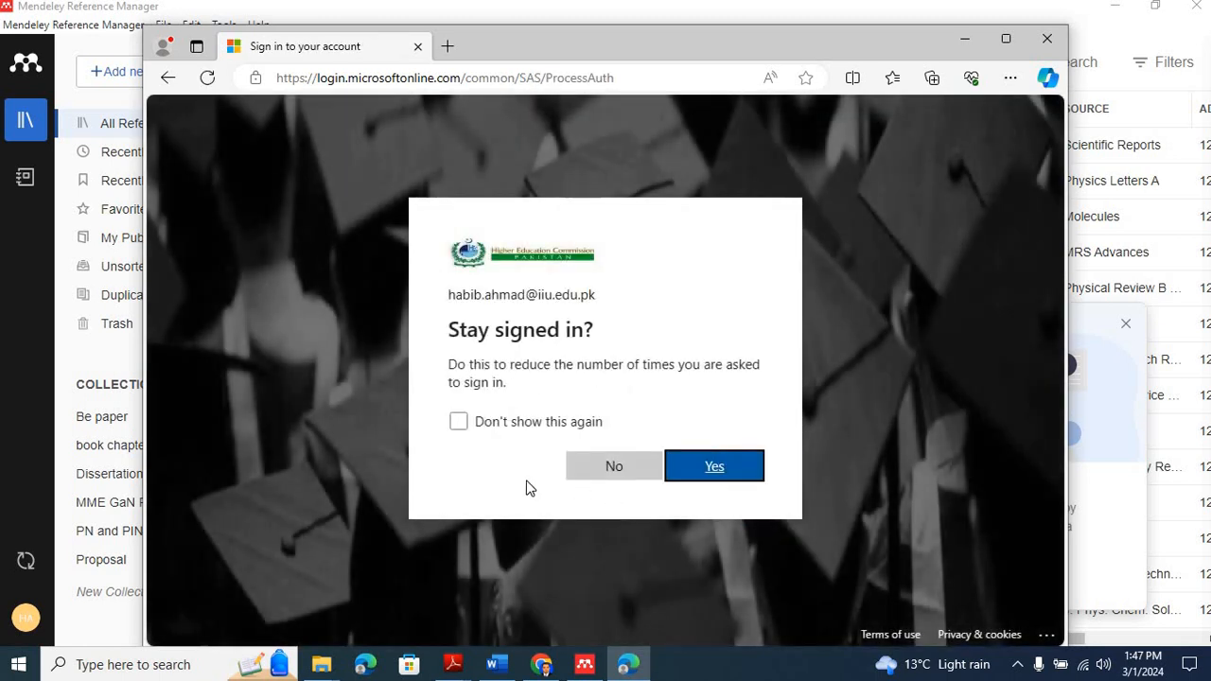
click(458, 422)
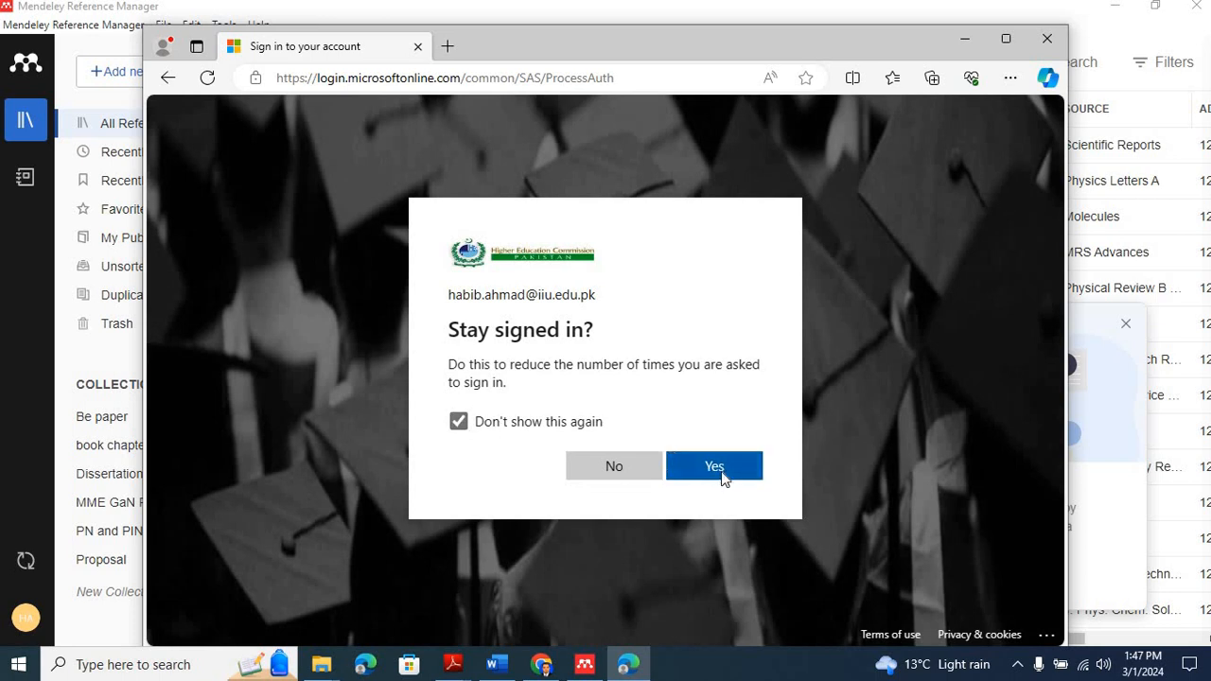
click(722, 473)
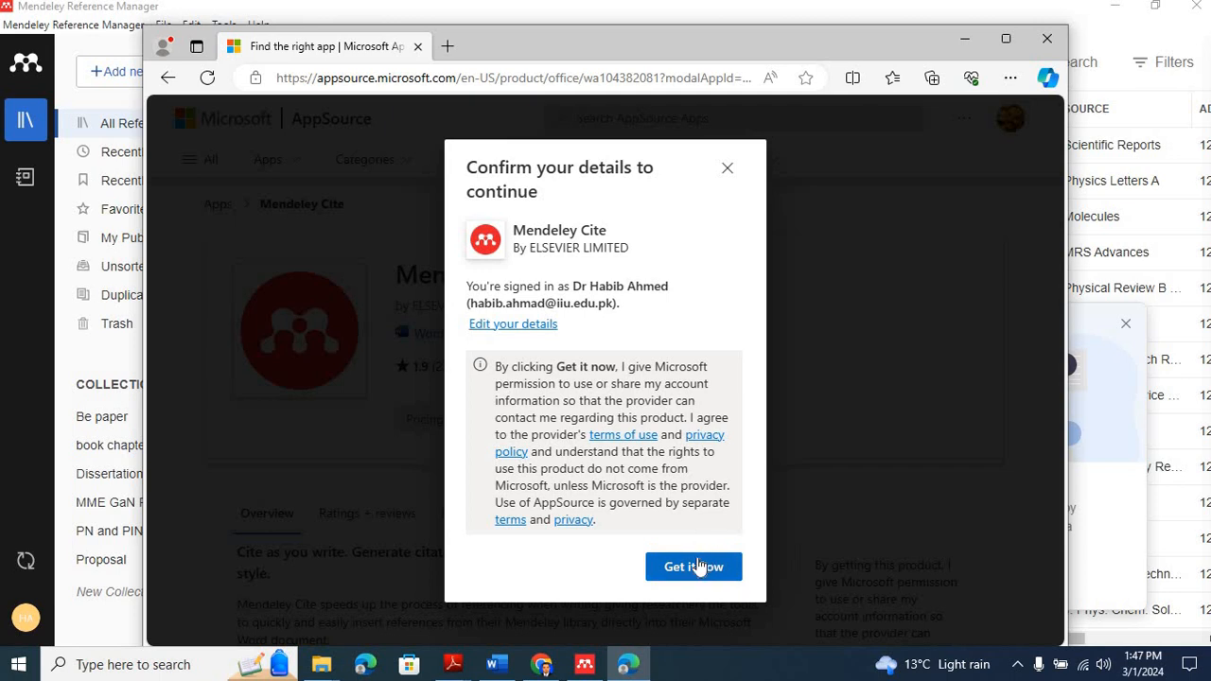
click(704, 568)
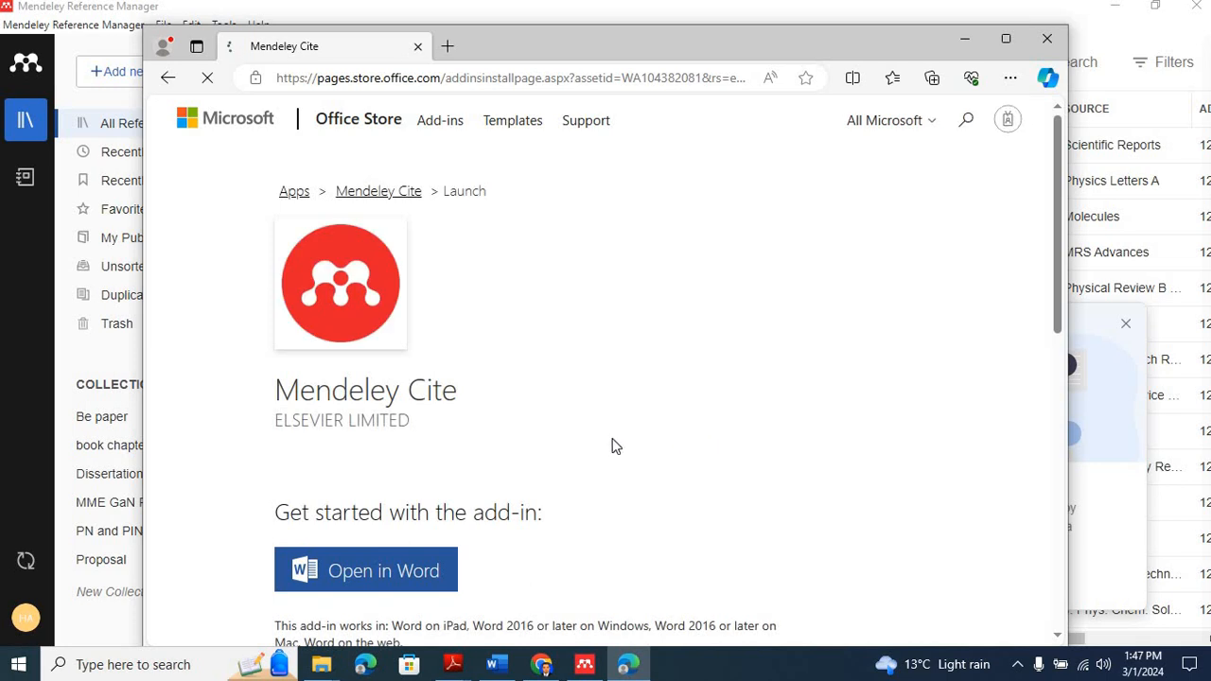
Open Mendeley Cite in Word from the store page, then close the Word paper window
click(355, 594)
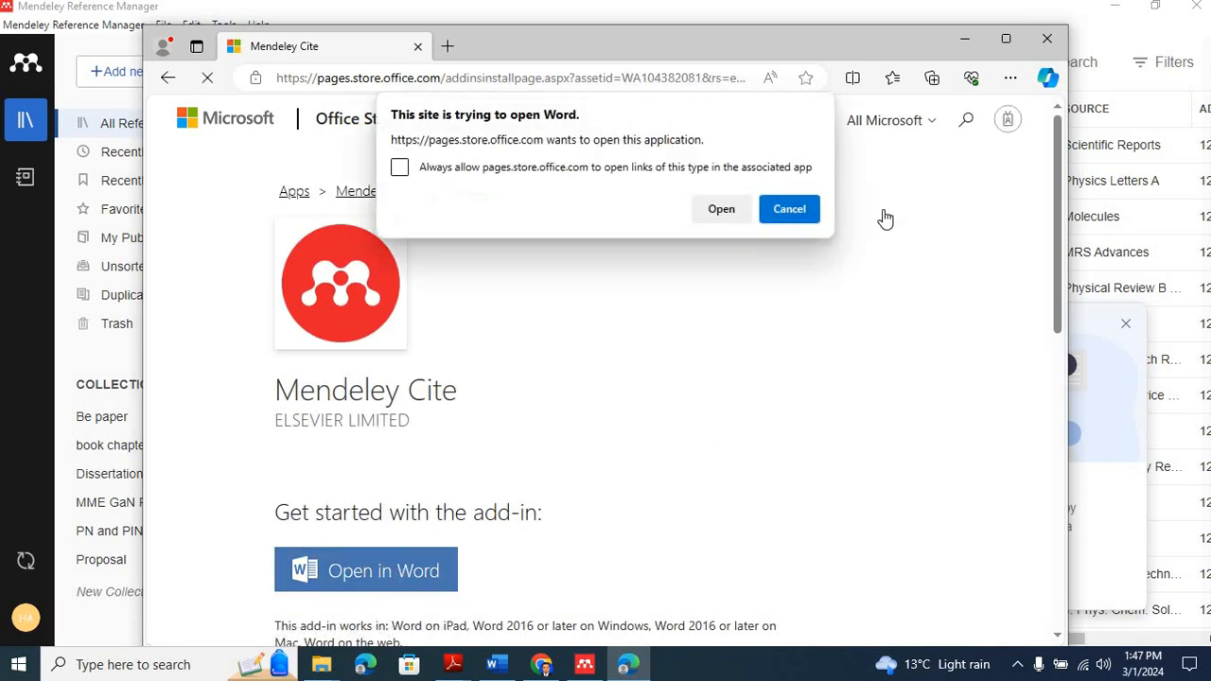
click(726, 209)
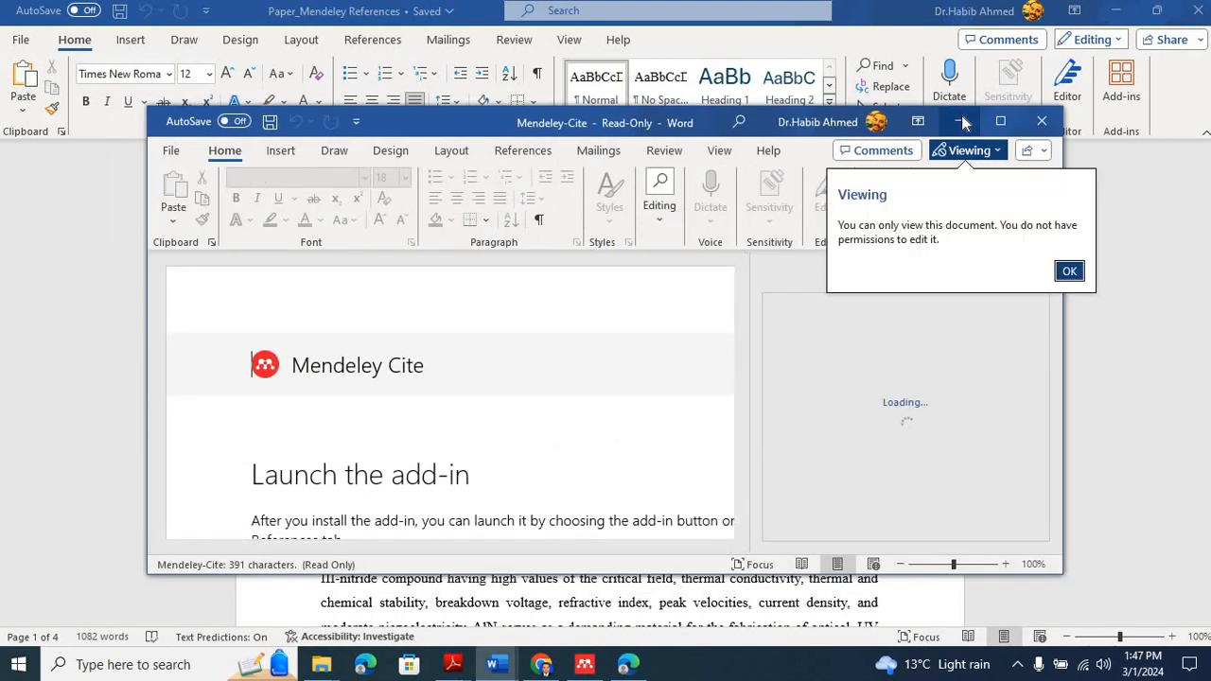
click(958, 120)
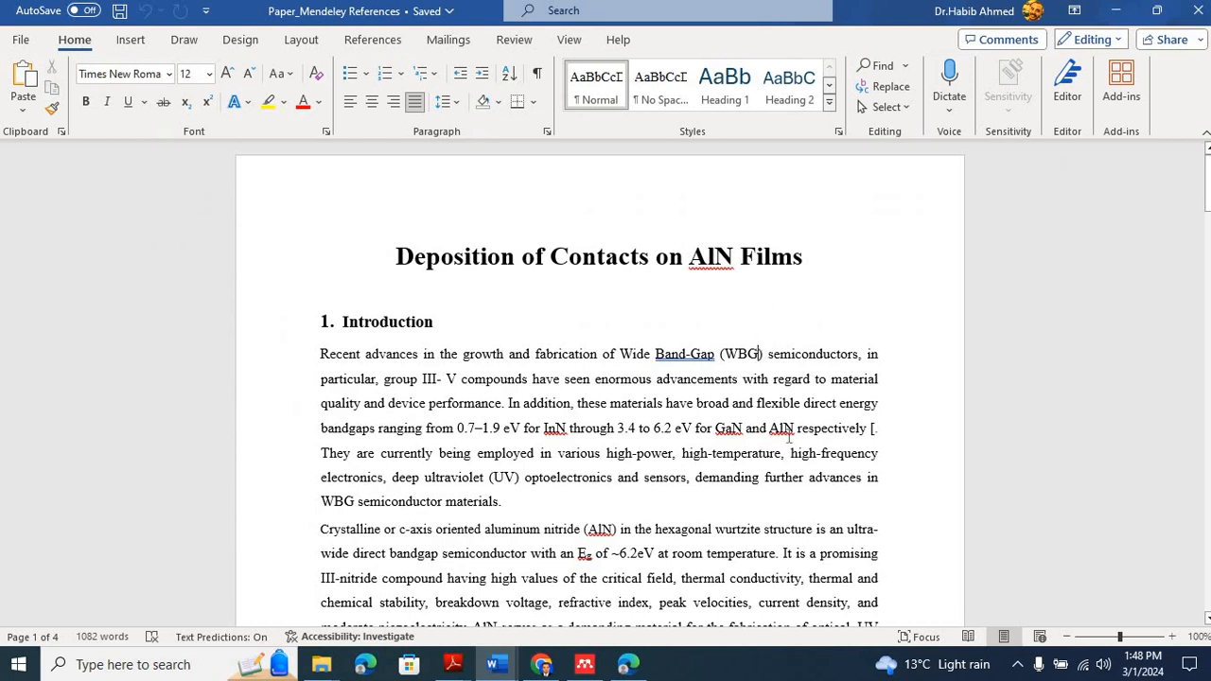
click(528, 503)
click(1200, 11)
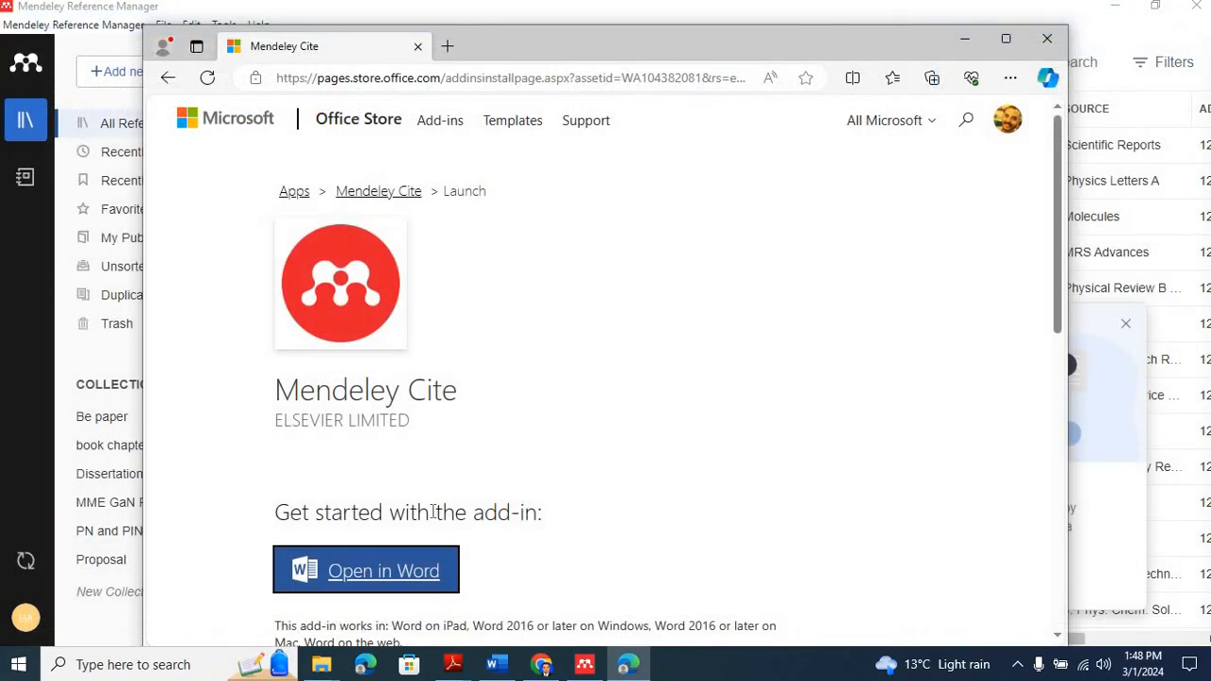
Relaunch the add-in in Word, always allowing the store site to open Word
click(401, 573)
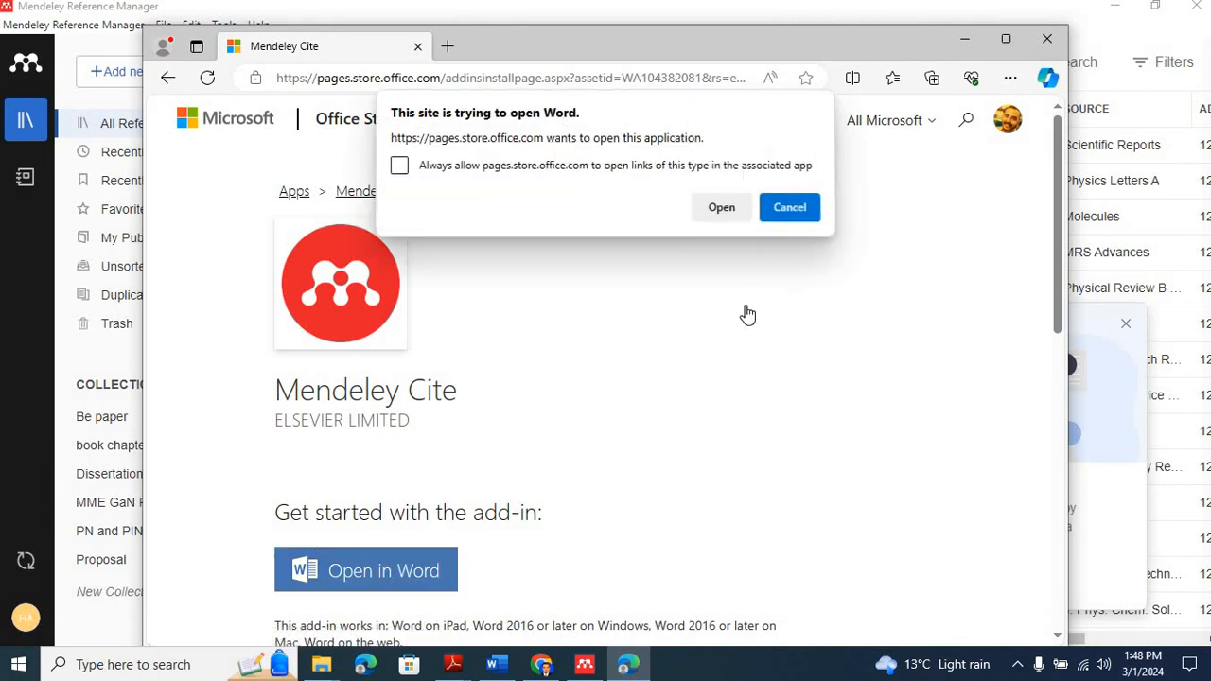
click(400, 167)
click(720, 208)
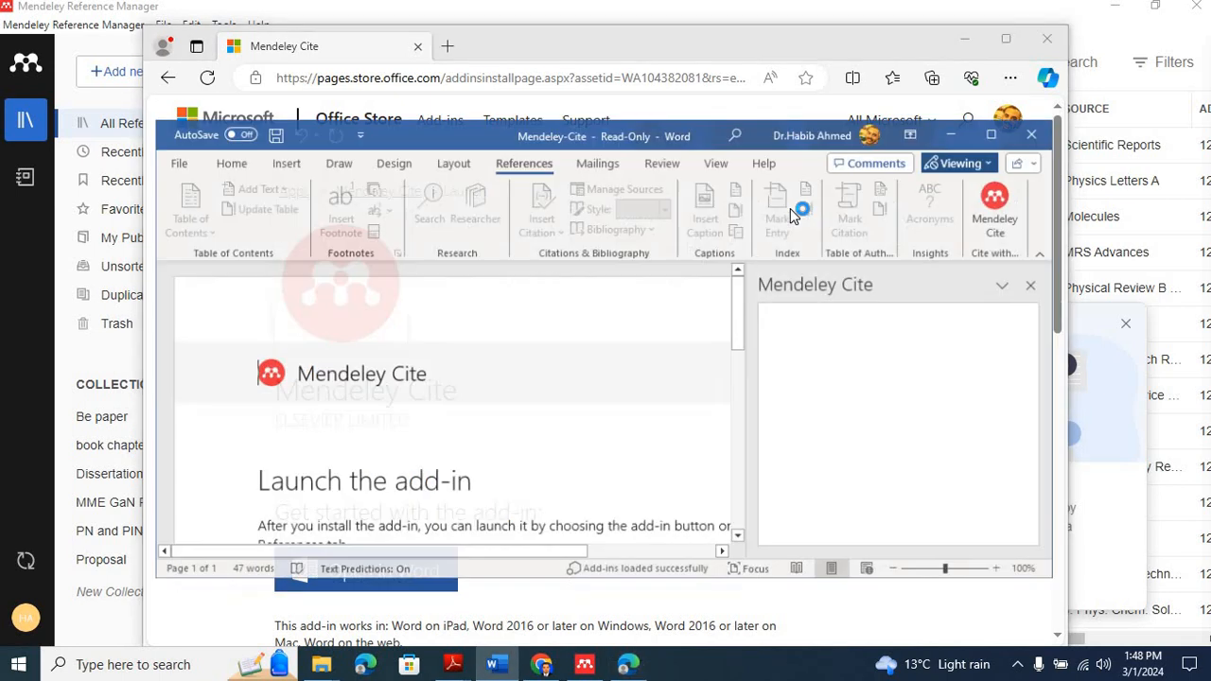
click(961, 124)
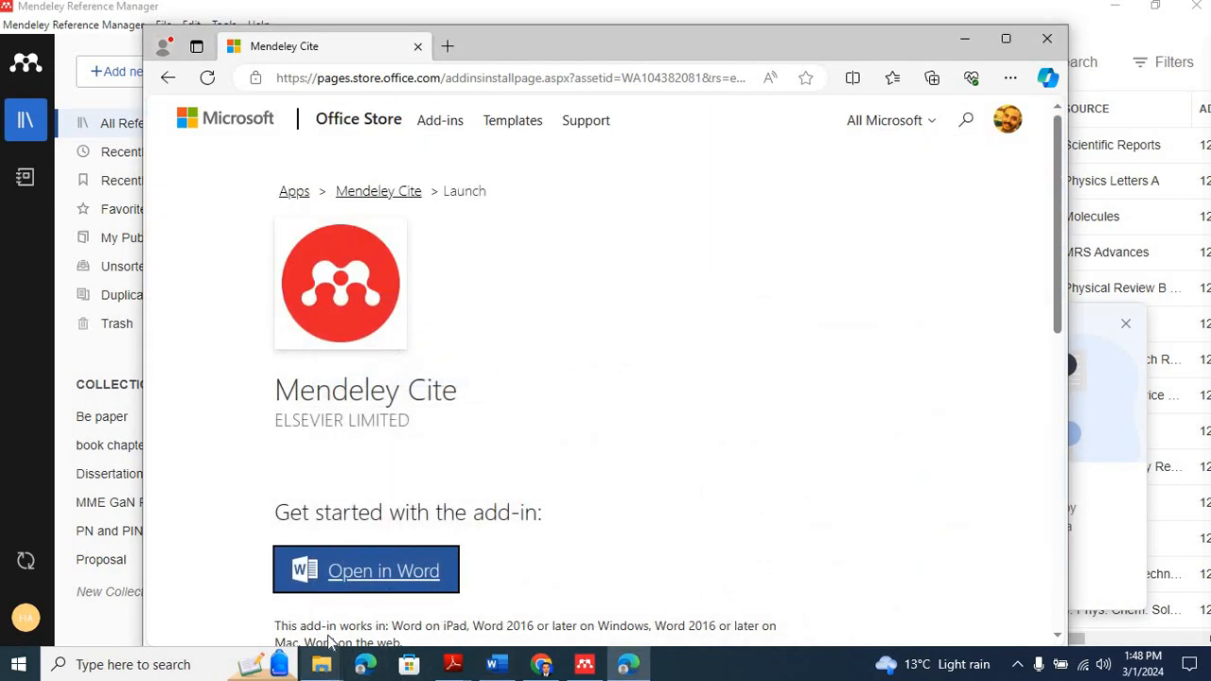
Open Paper_Mendeley References from the Adding References YT folder
mouse_move(321, 664)
click(265, 582)
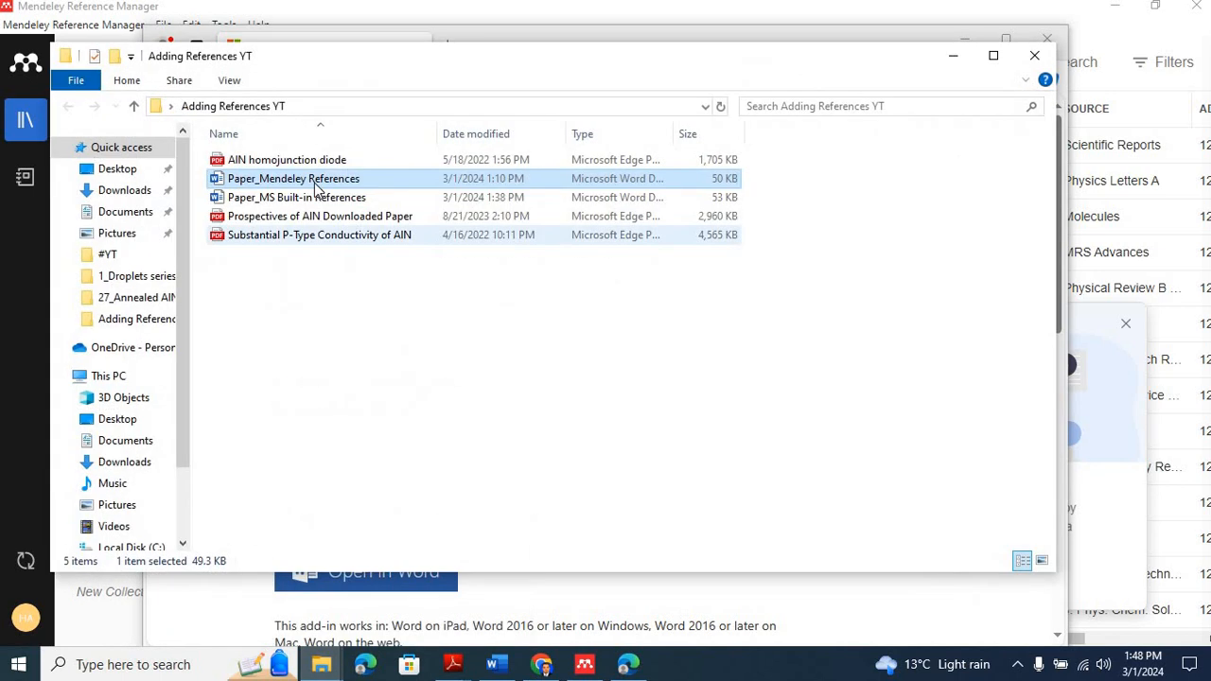
double_click(312, 179)
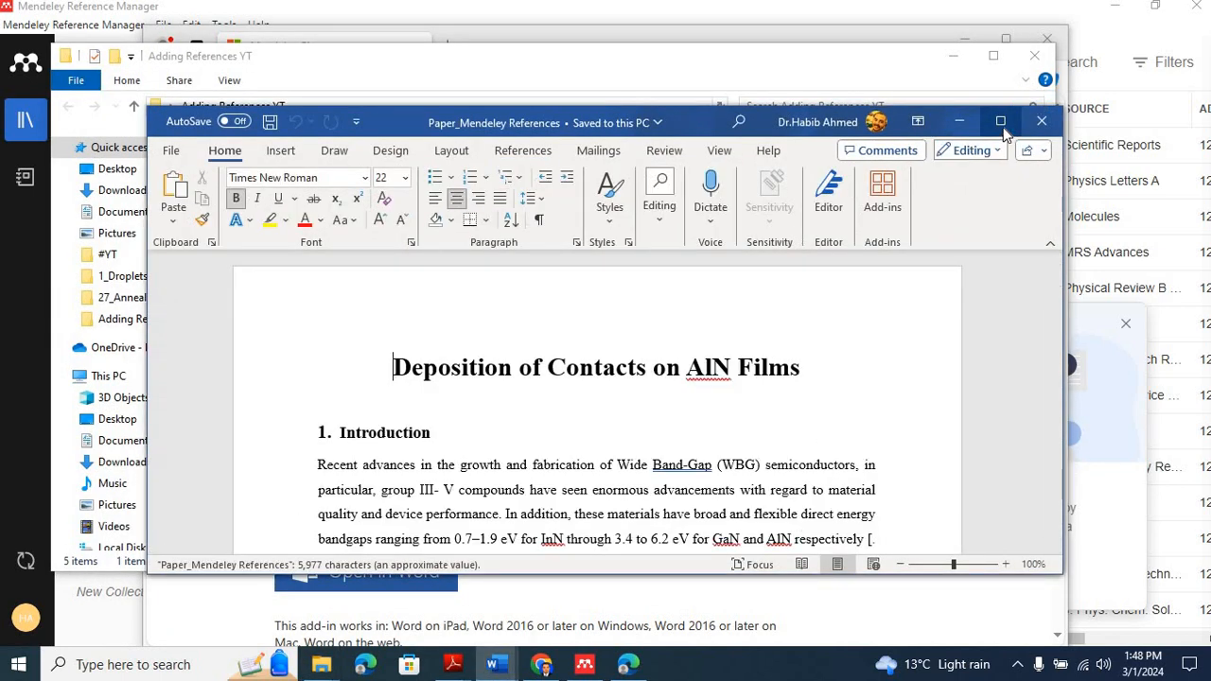
Maximize the AlN Films paper and open Mendeley Cite from Home > Add-ins
click(1003, 127)
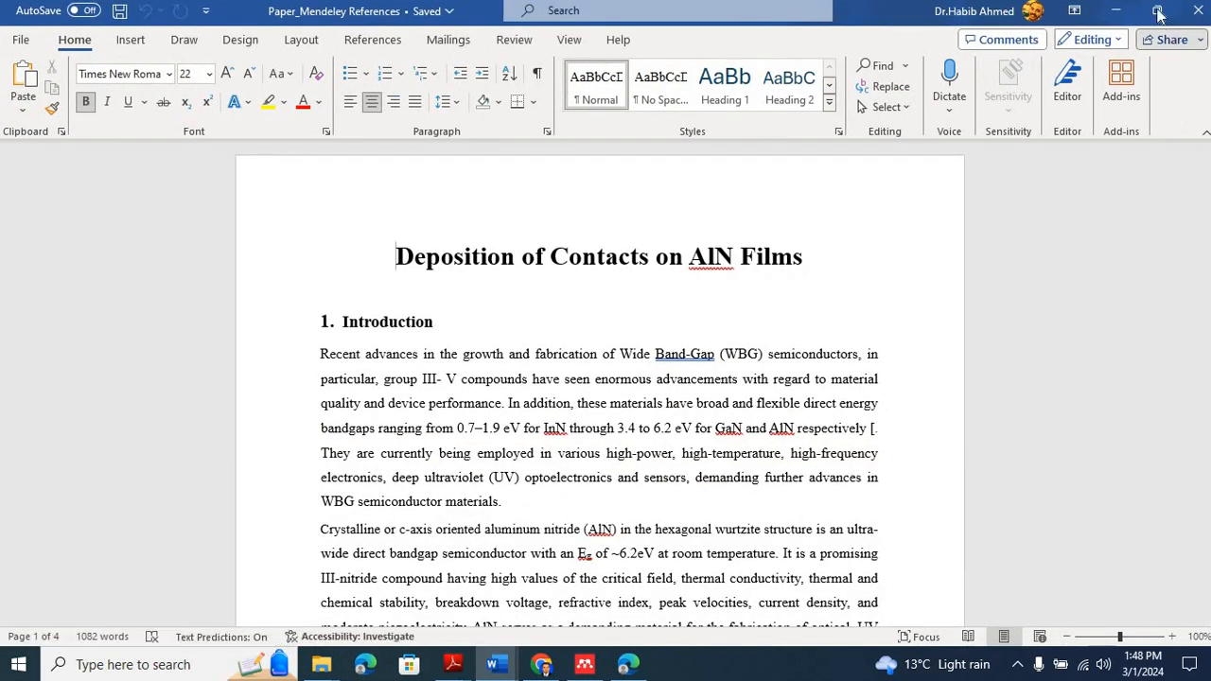
click(1121, 100)
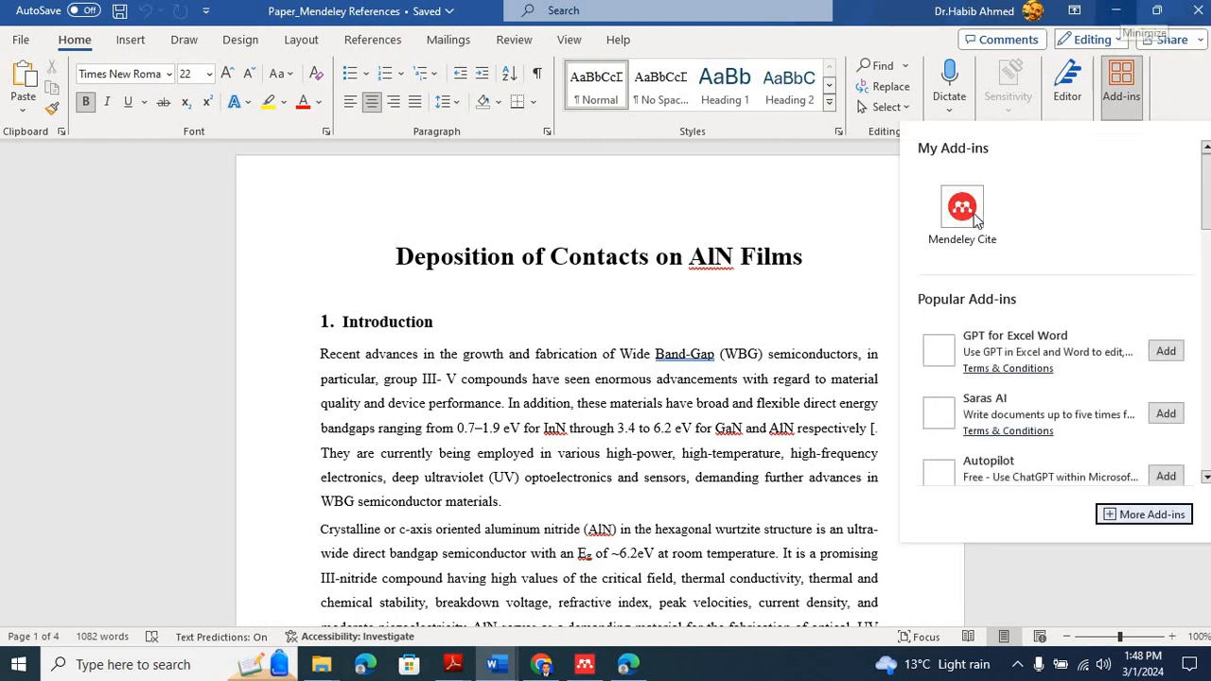
click(962, 207)
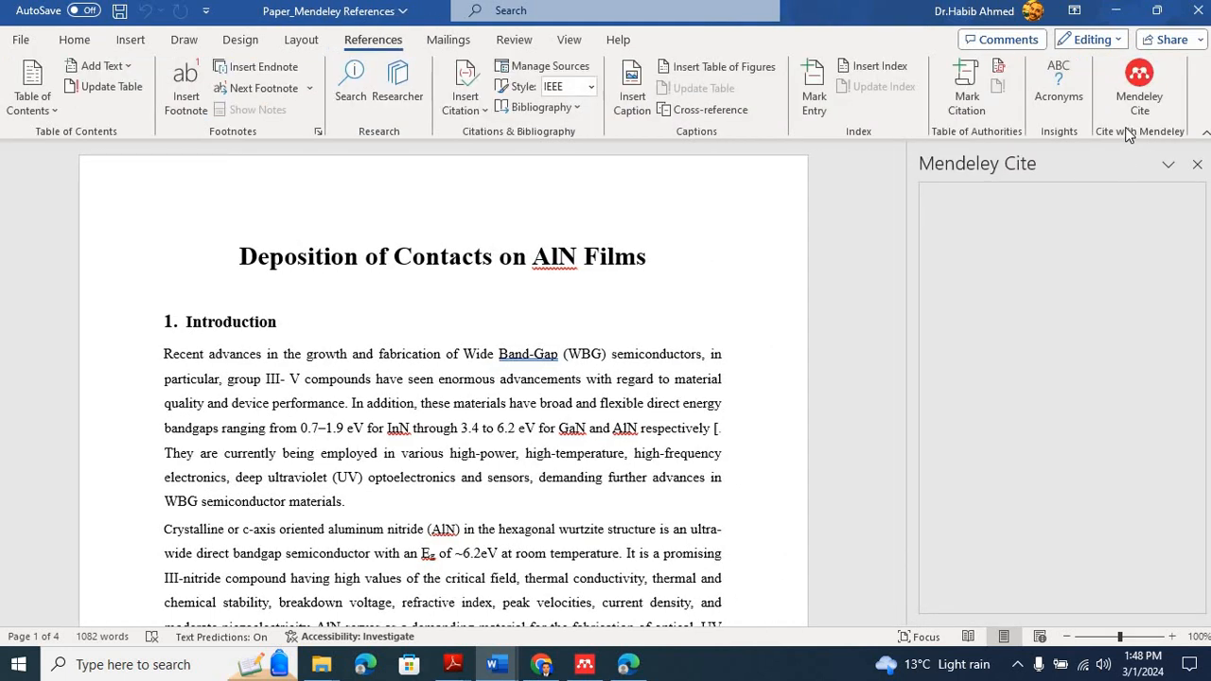
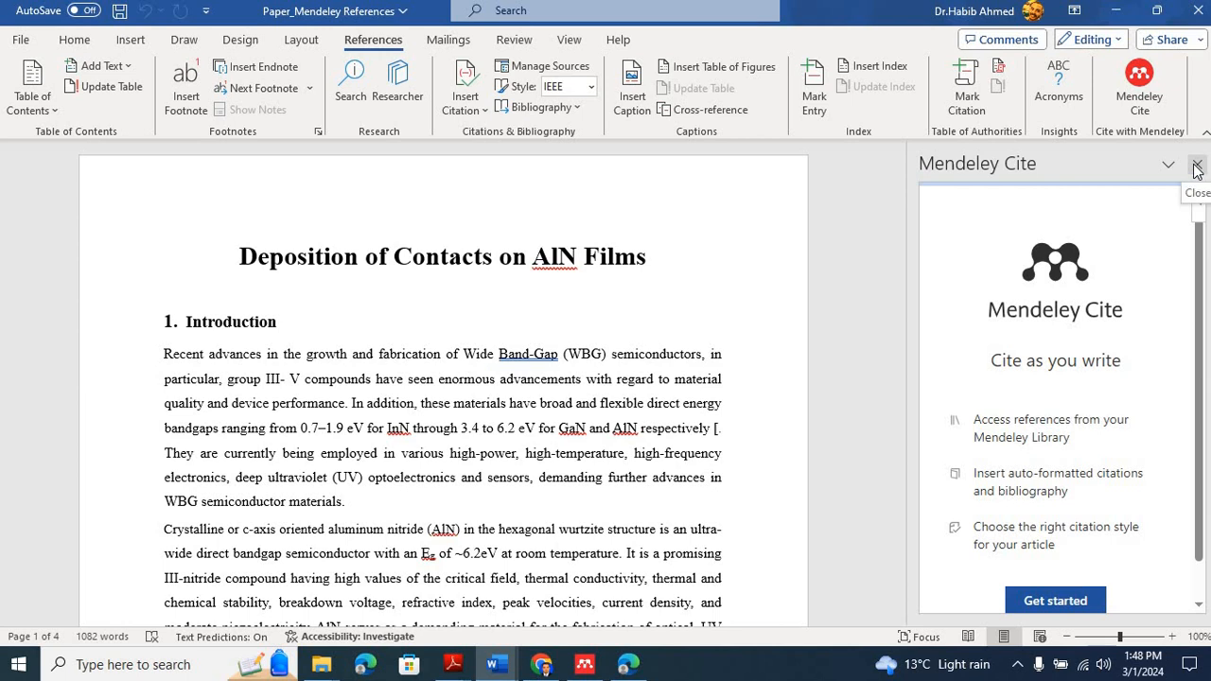
Start Mendeley Cite with Get started to bring up its Elsevier sign-in window
click(1028, 608)
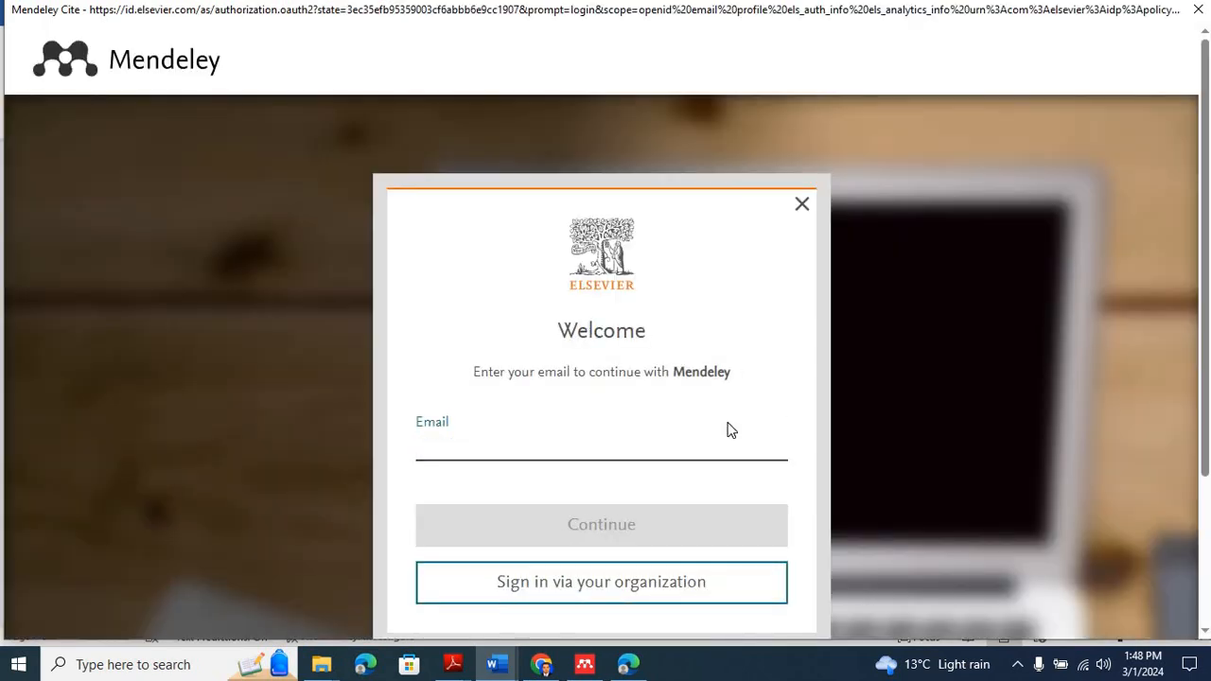
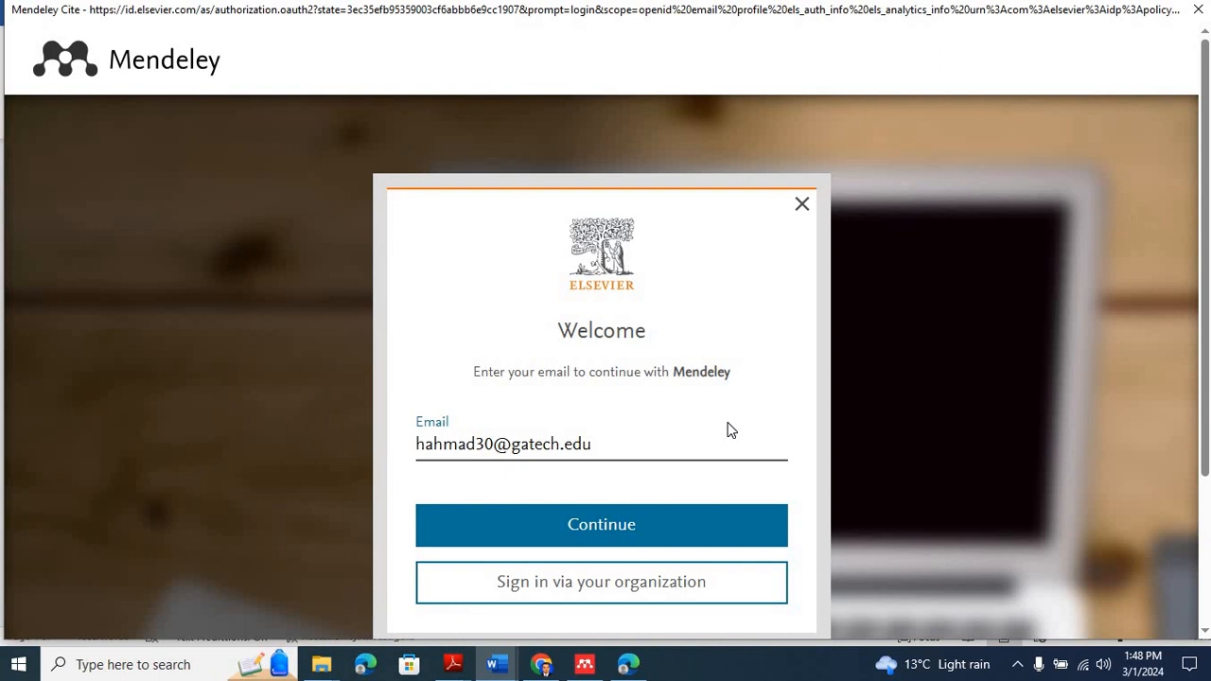
Sign in to Mendeley Cite with the account e-mail and password
key(Return)
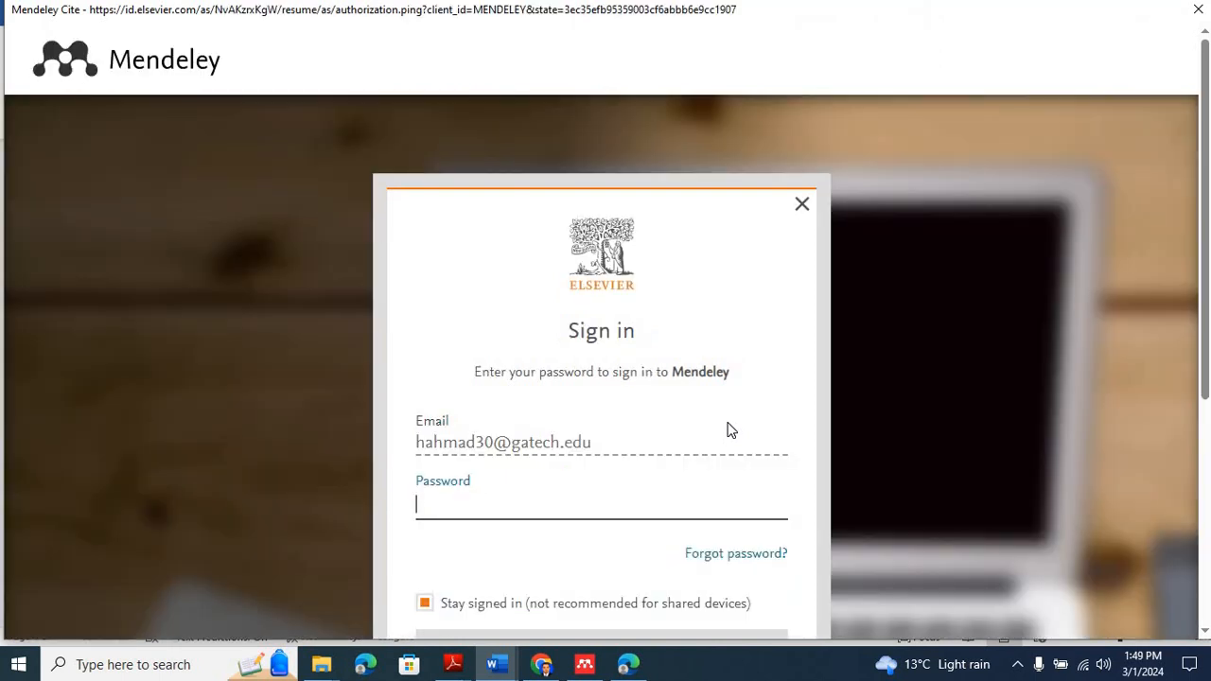
text(•)
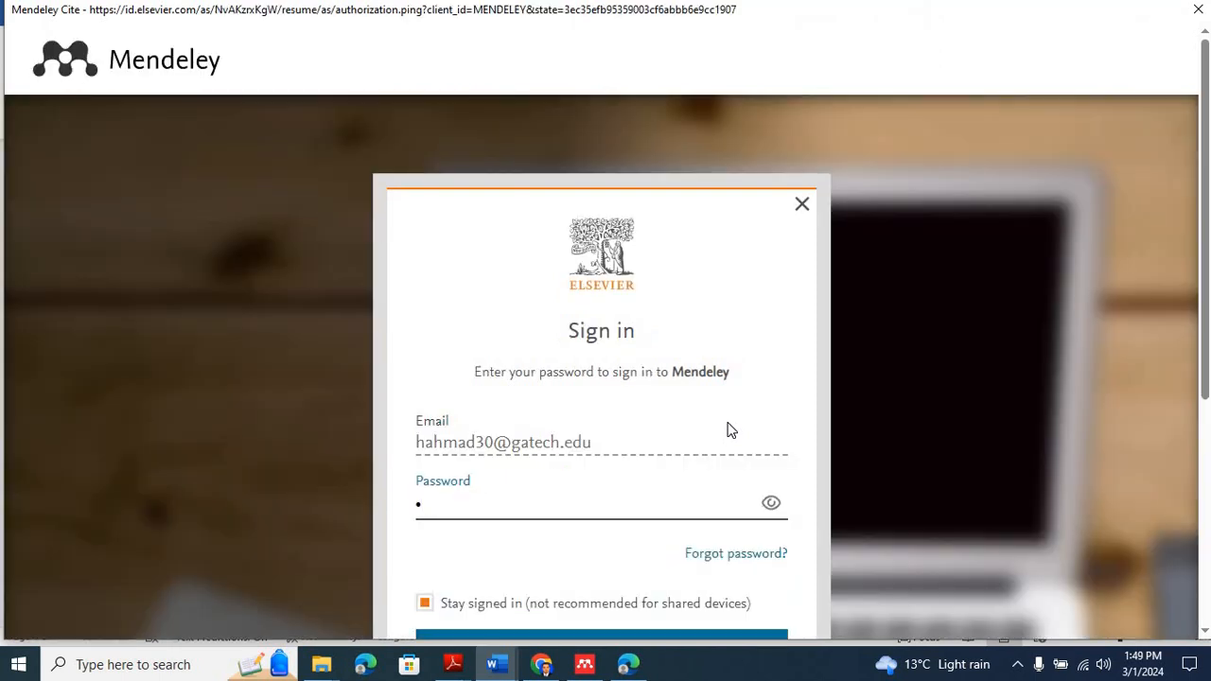
text(••••••••••)
key(Return)
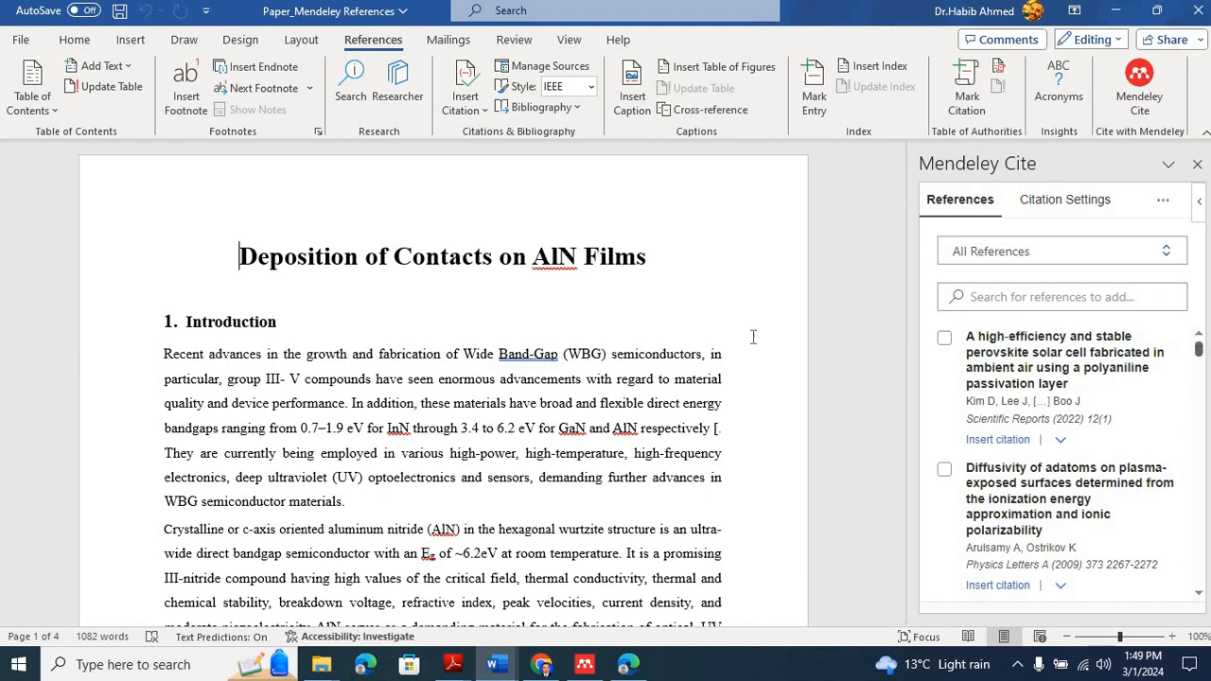
click(725, 352)
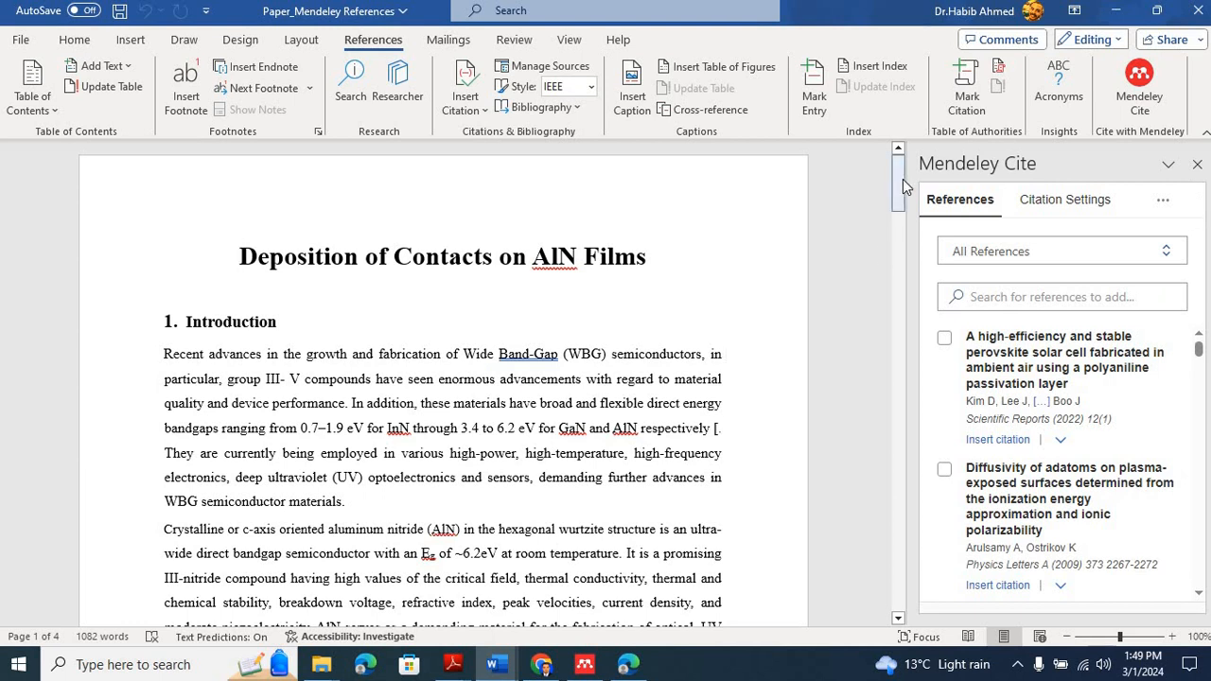
drag(903, 179, 897, 608)
click(168, 434)
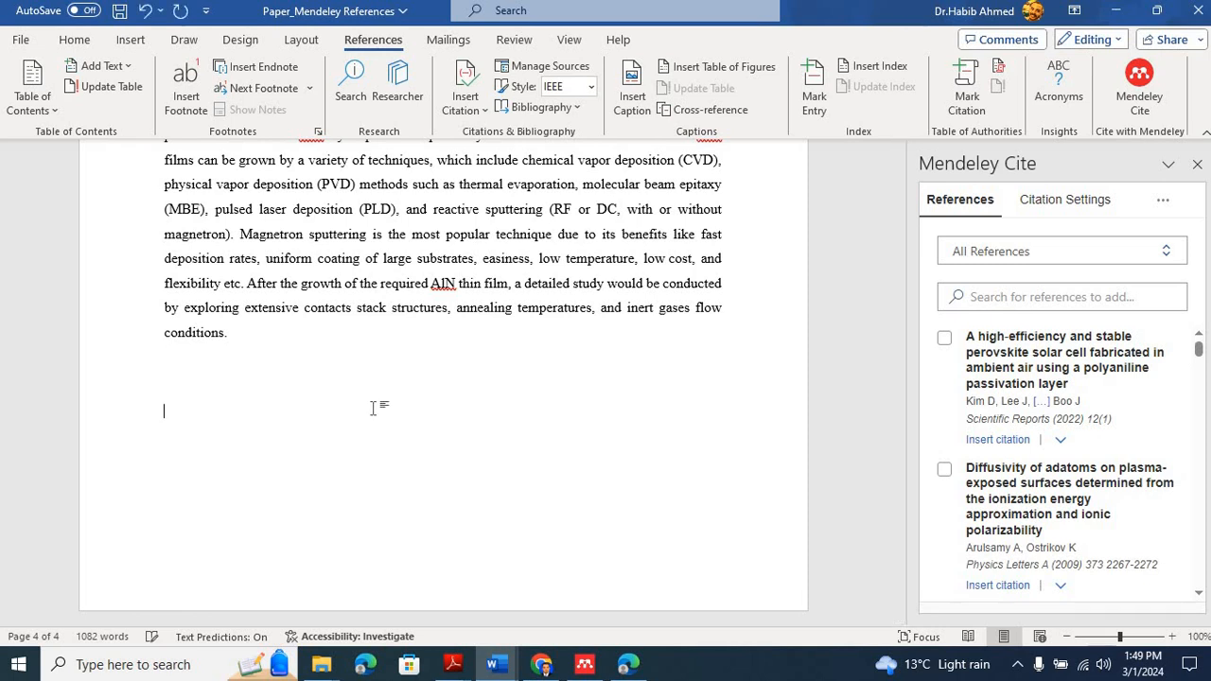
click(1163, 203)
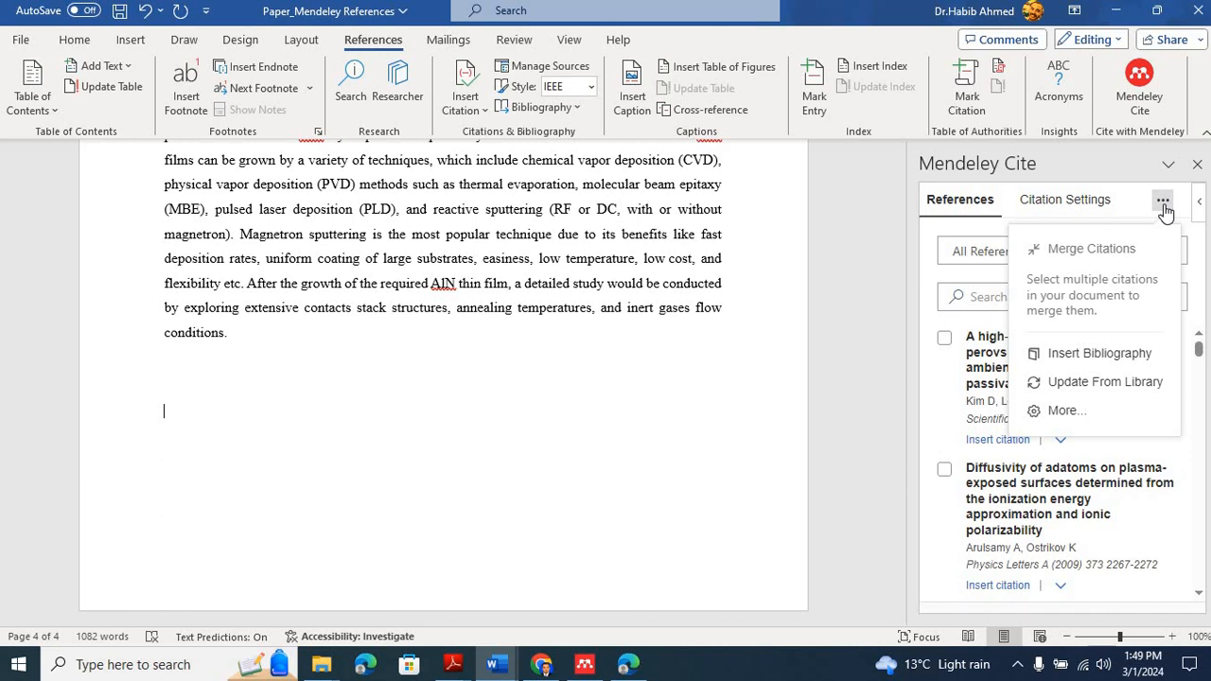
click(1114, 354)
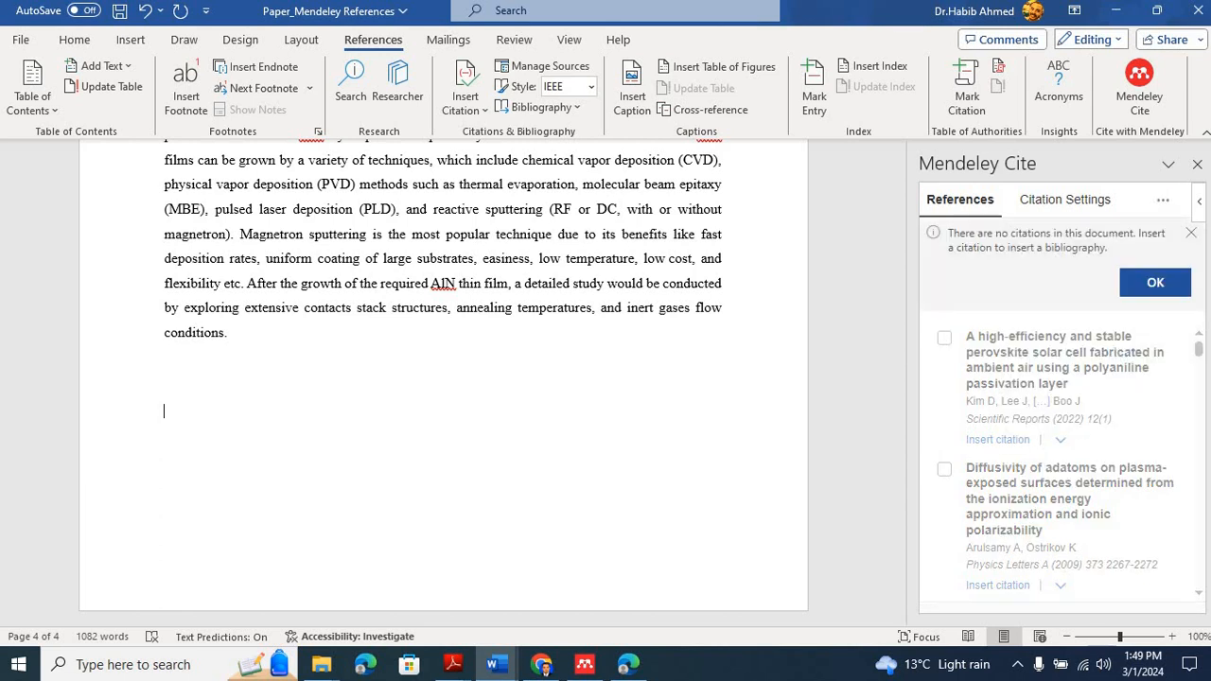
click(1166, 288)
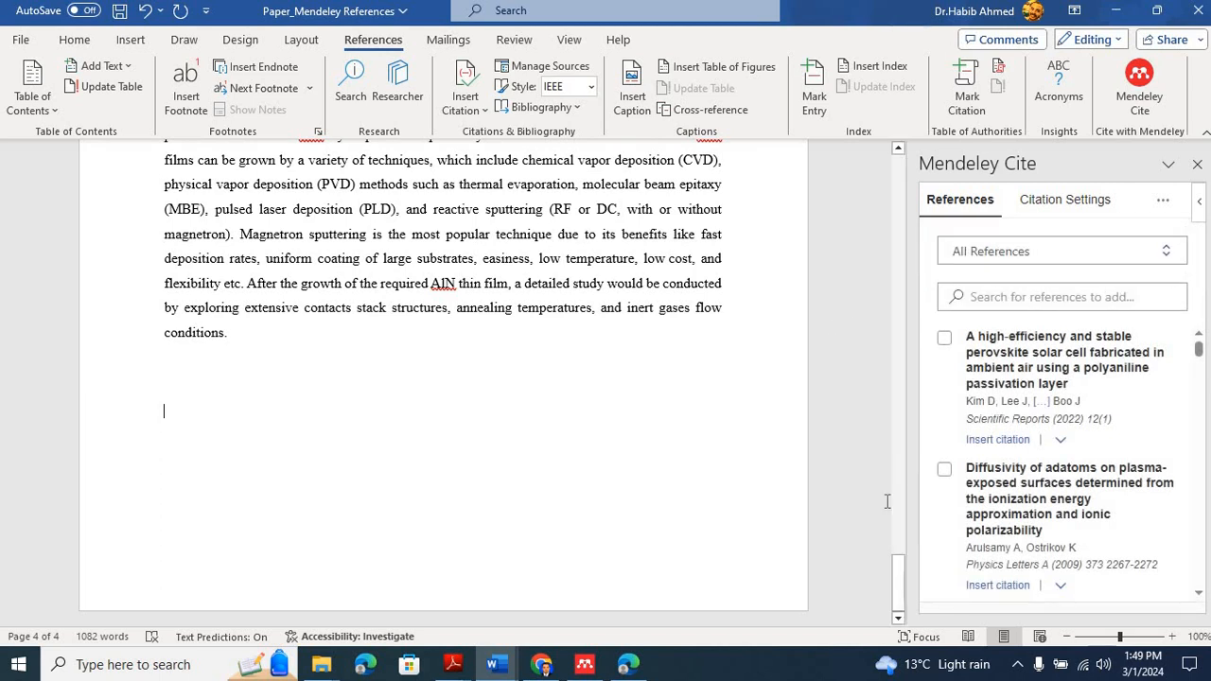
drag(899, 568, 915, 179)
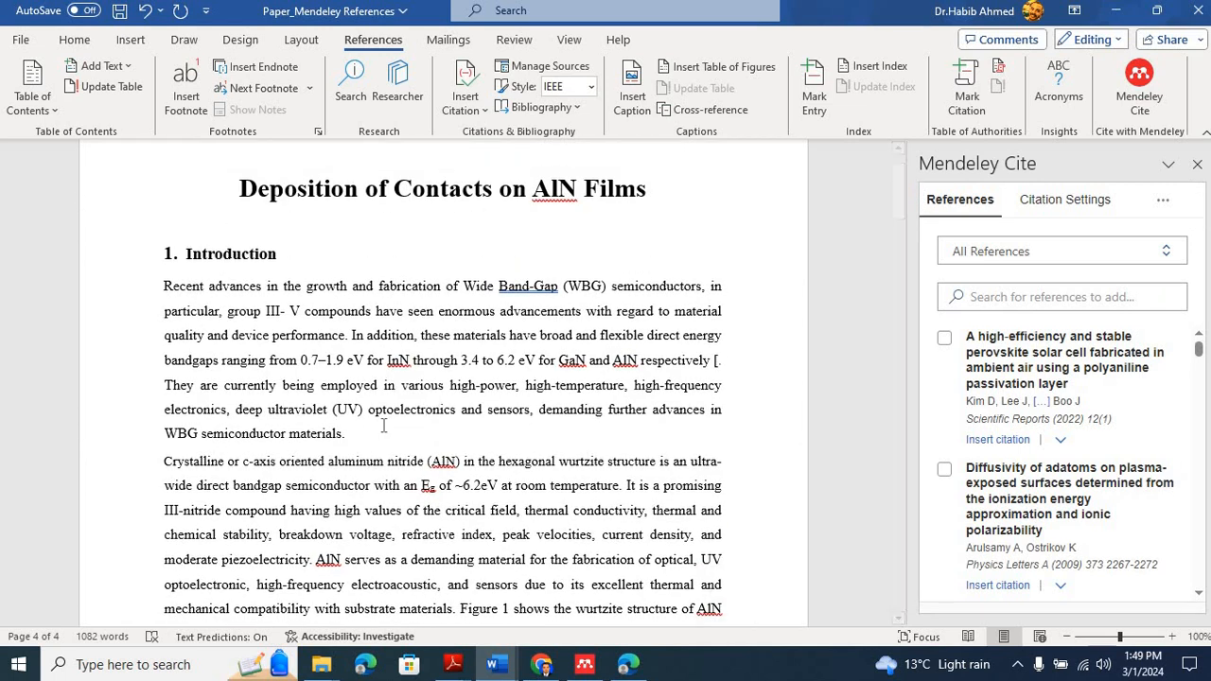
click(344, 433)
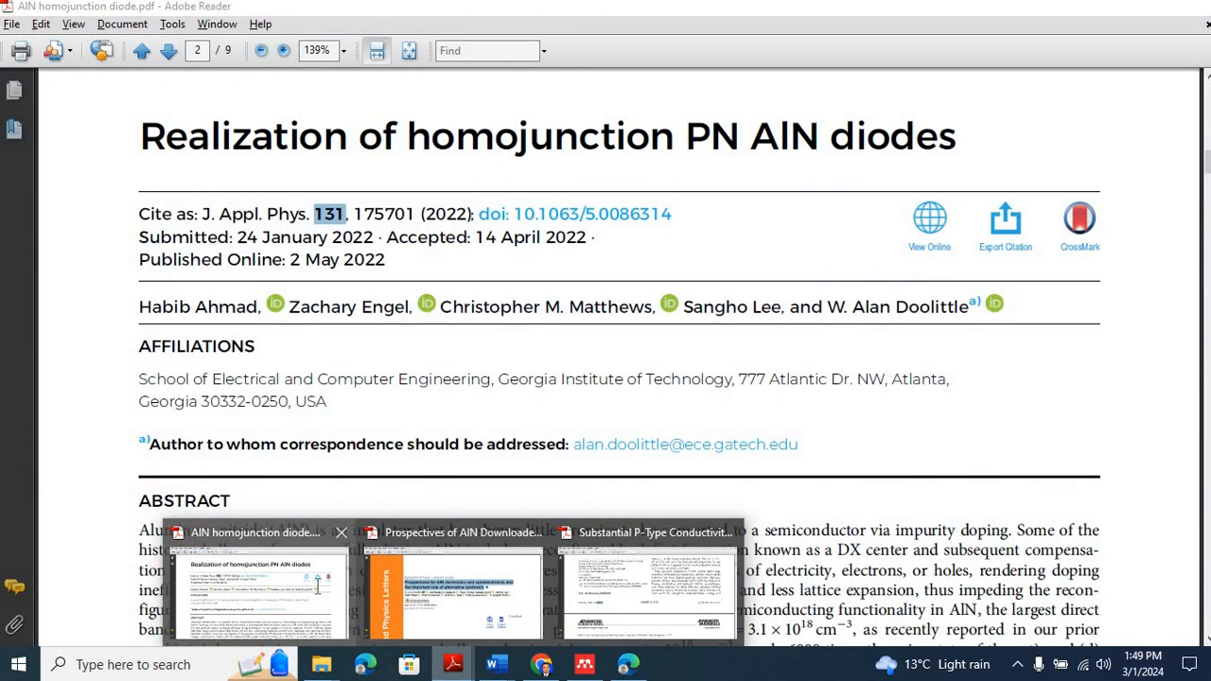
Copy the title 'Realization of homojunction PN AlN diodes' from the PDF and return to Word
click(260, 587)
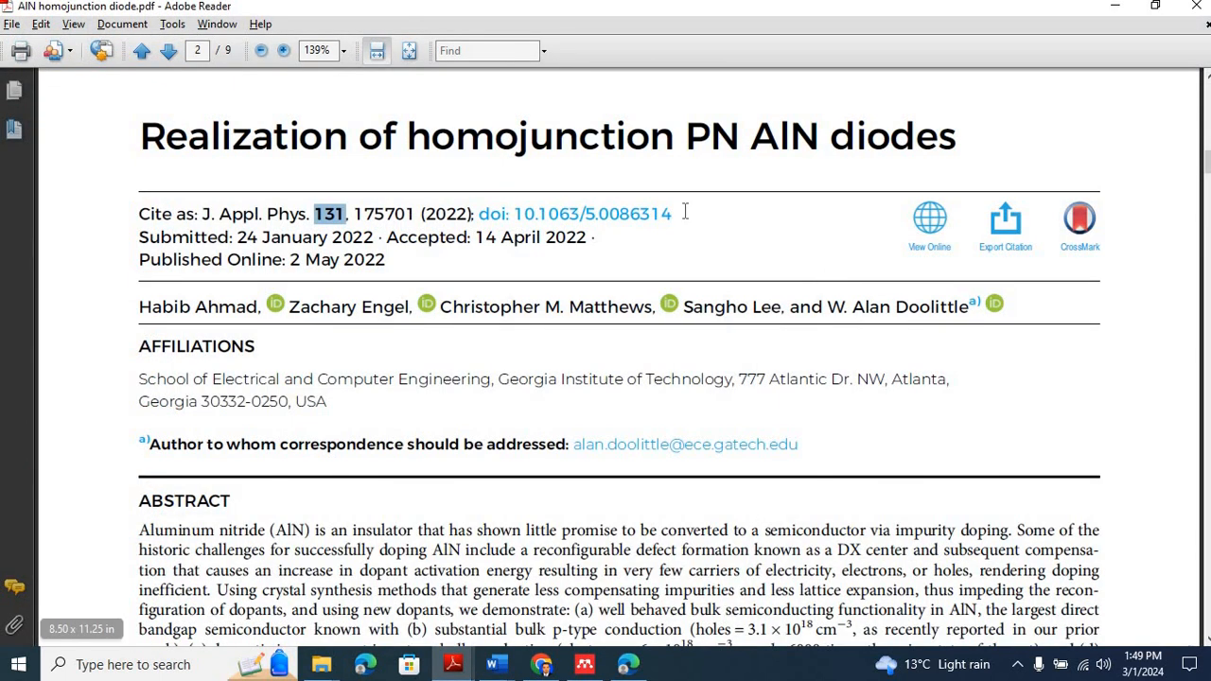
click(949, 132)
drag(696, 147, 219, 123)
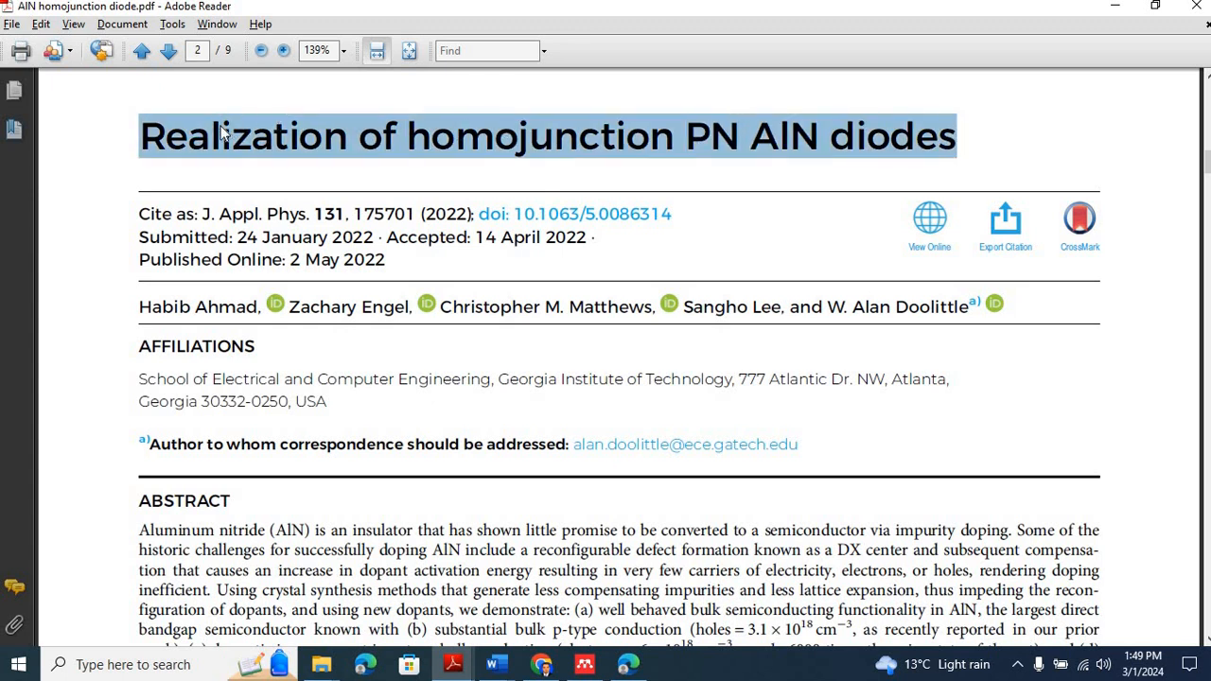
key(alt+Tab)
click(965, 299)
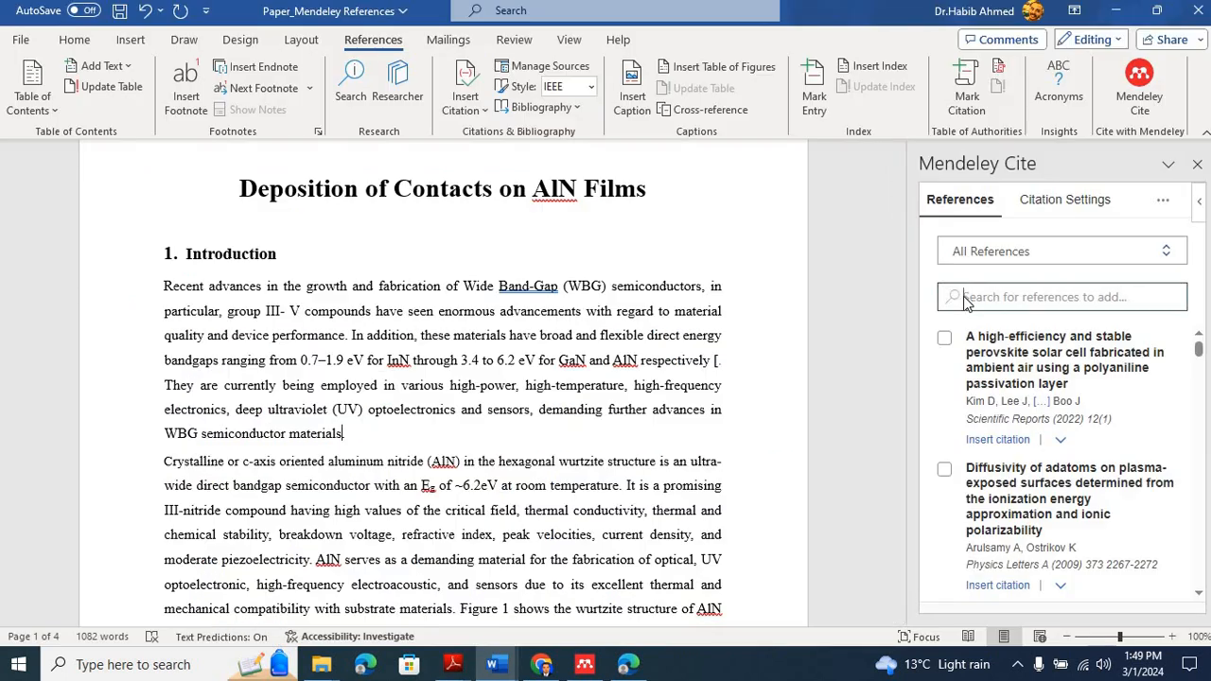
Search Mendeley Cite for the copied title and update references from the library
text(Realization of homojunction PN AIN diodes)
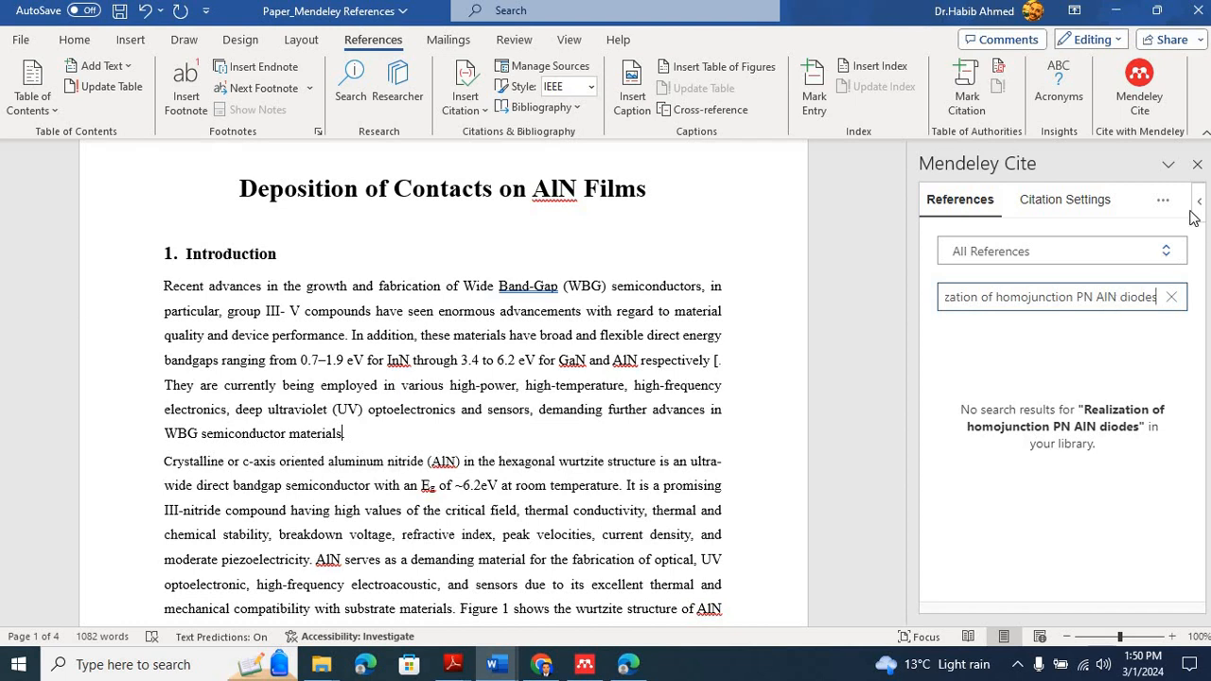
click(1162, 199)
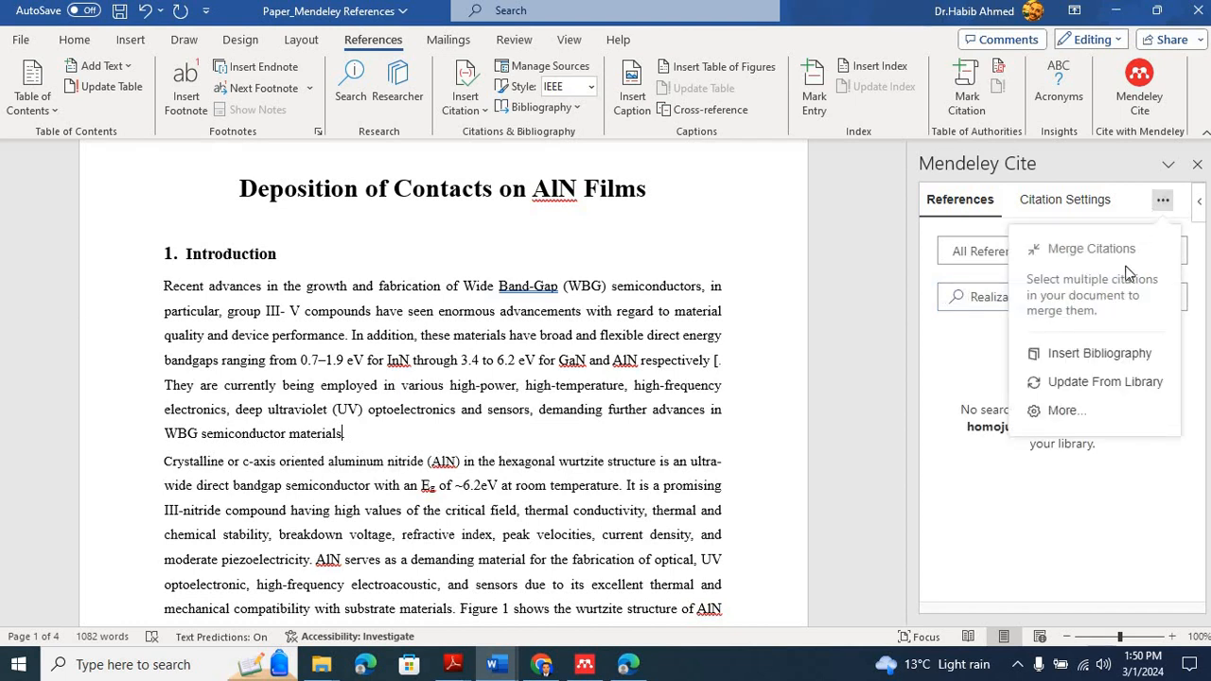
click(1078, 382)
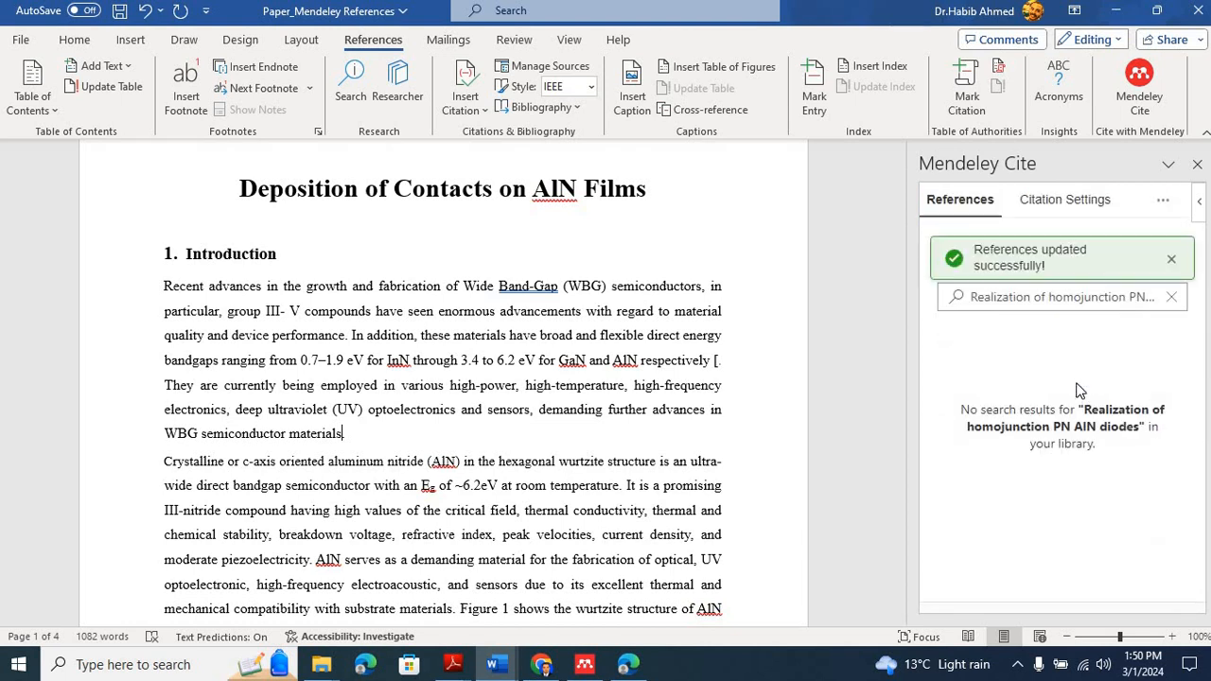
Search the AlN diodes title again, find no match, clear it and switch to Mendeley
click(1174, 298)
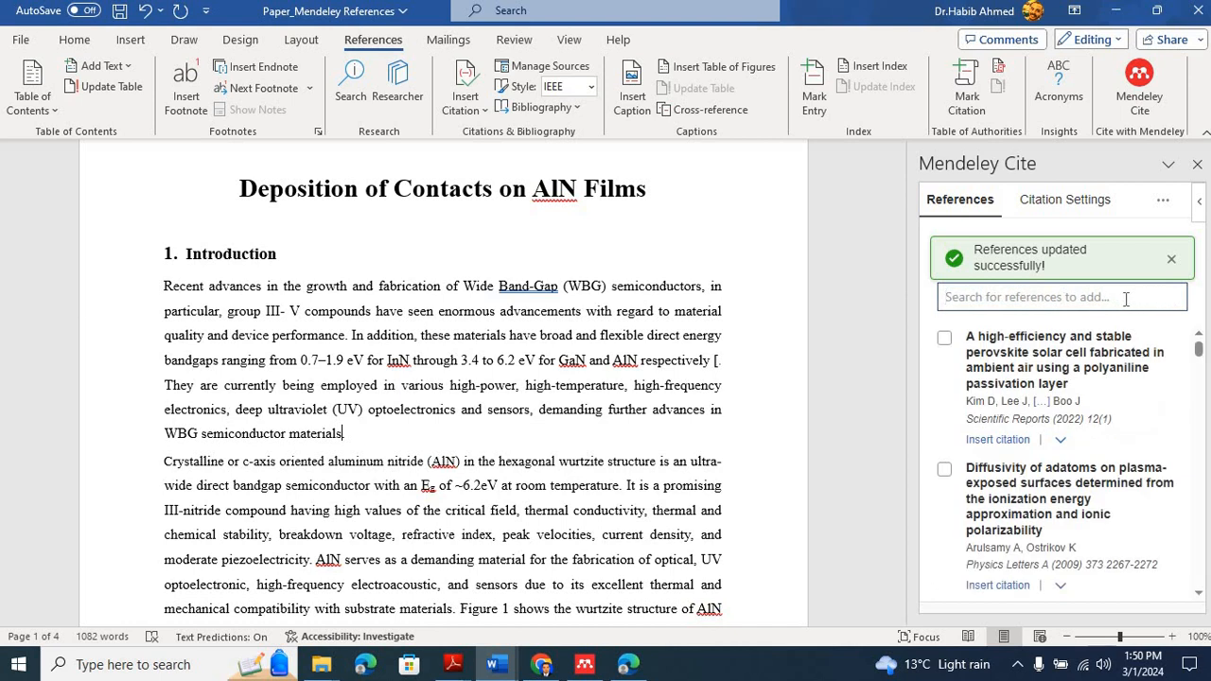
text(Realization of homojunction PN AIN diodes)
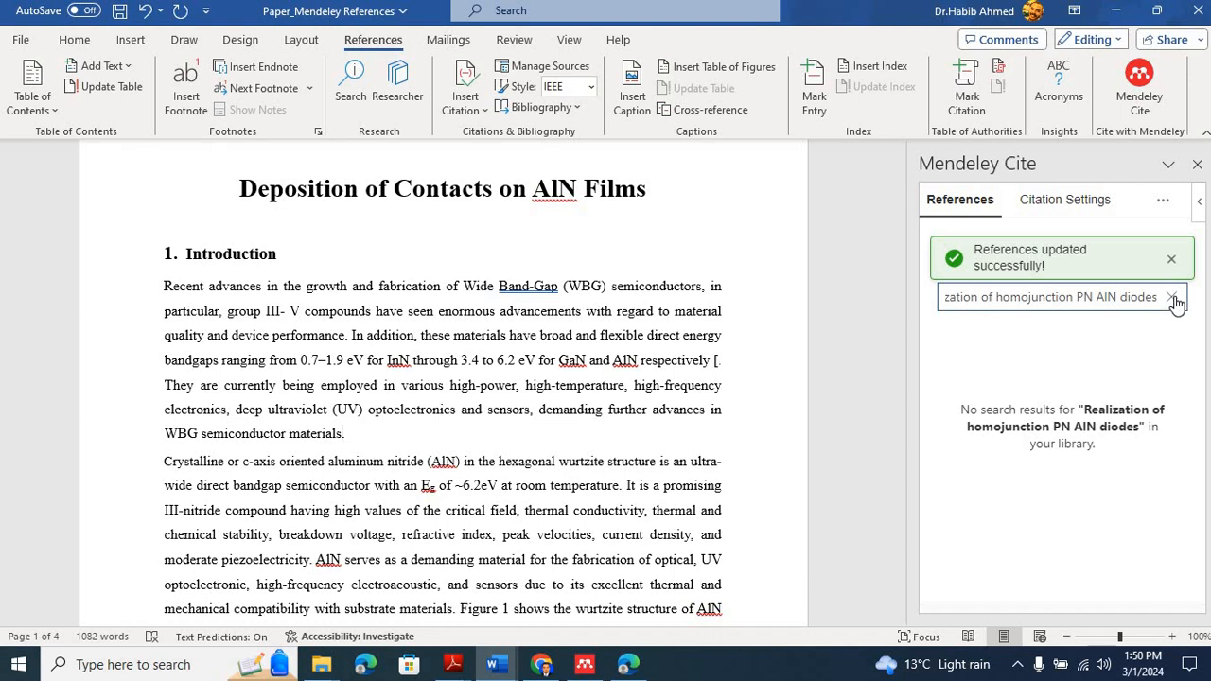
click(1172, 299)
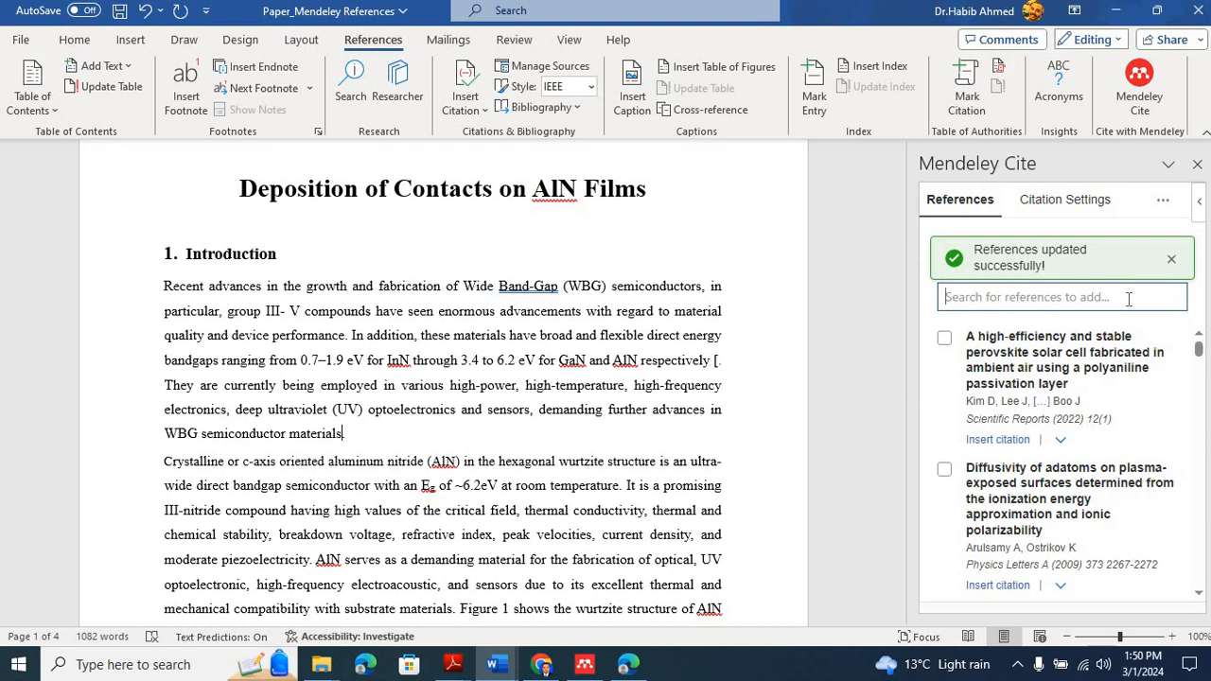
click(585, 665)
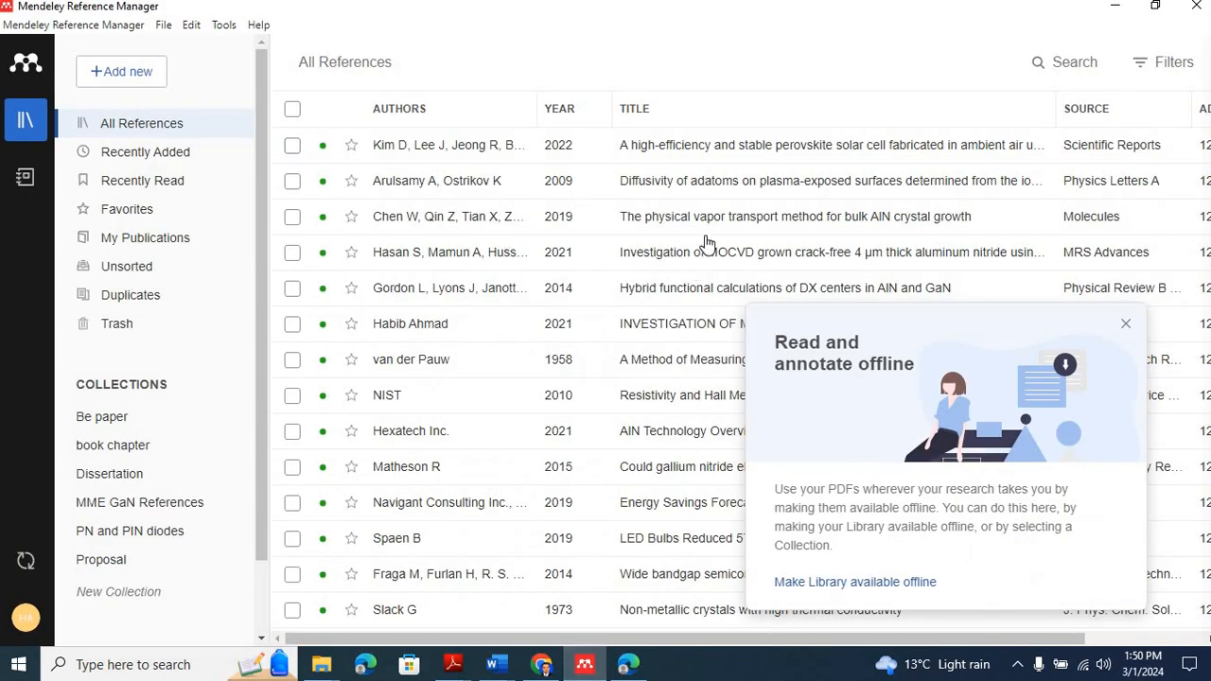
Dismiss the offline-reading popup and choose Tools > Search for articles online in Reference Manager
click(1126, 330)
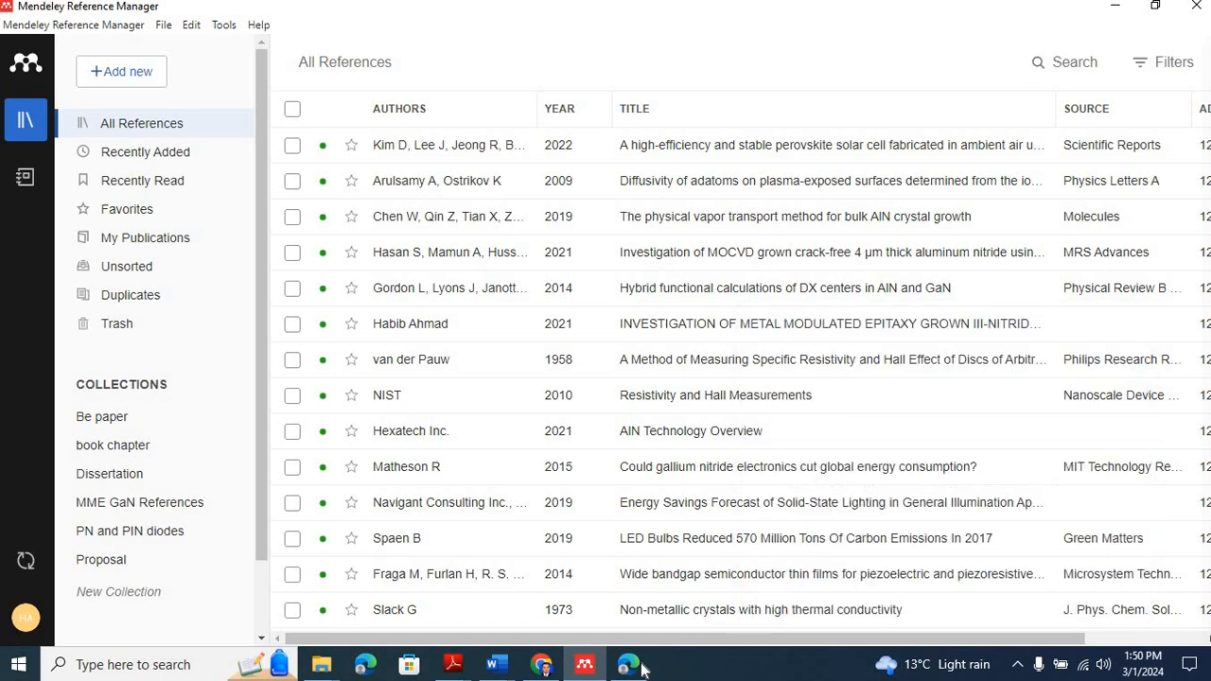
mouse_move(492, 665)
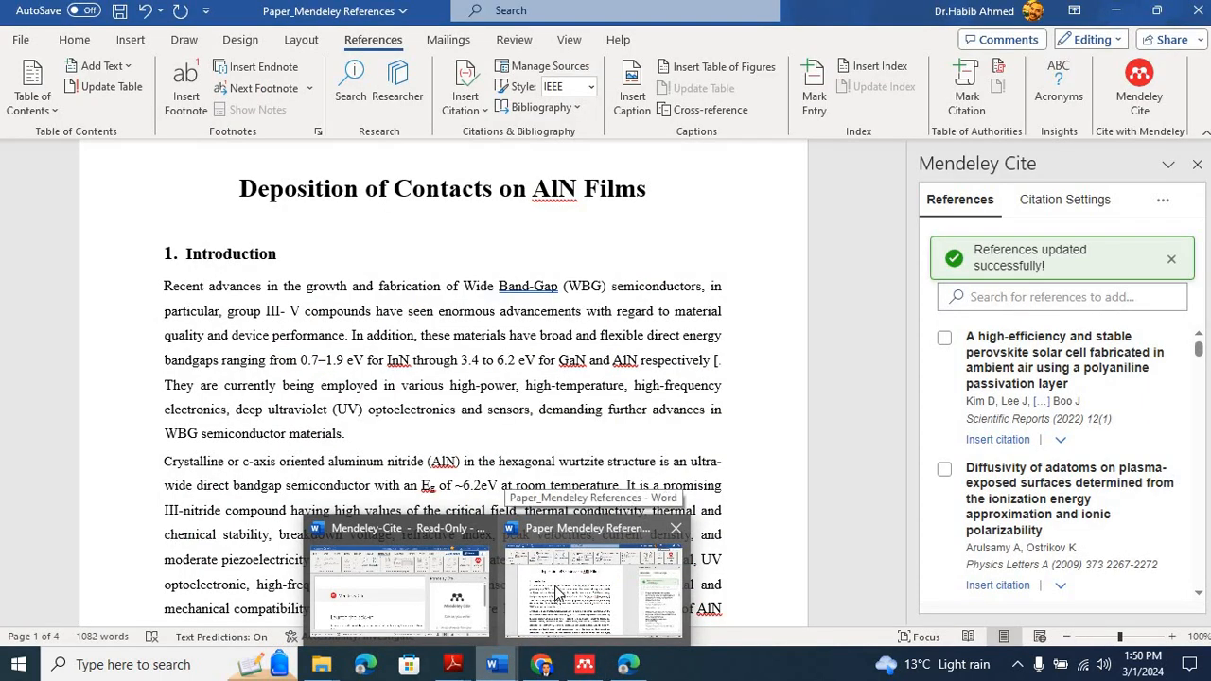
click(559, 593)
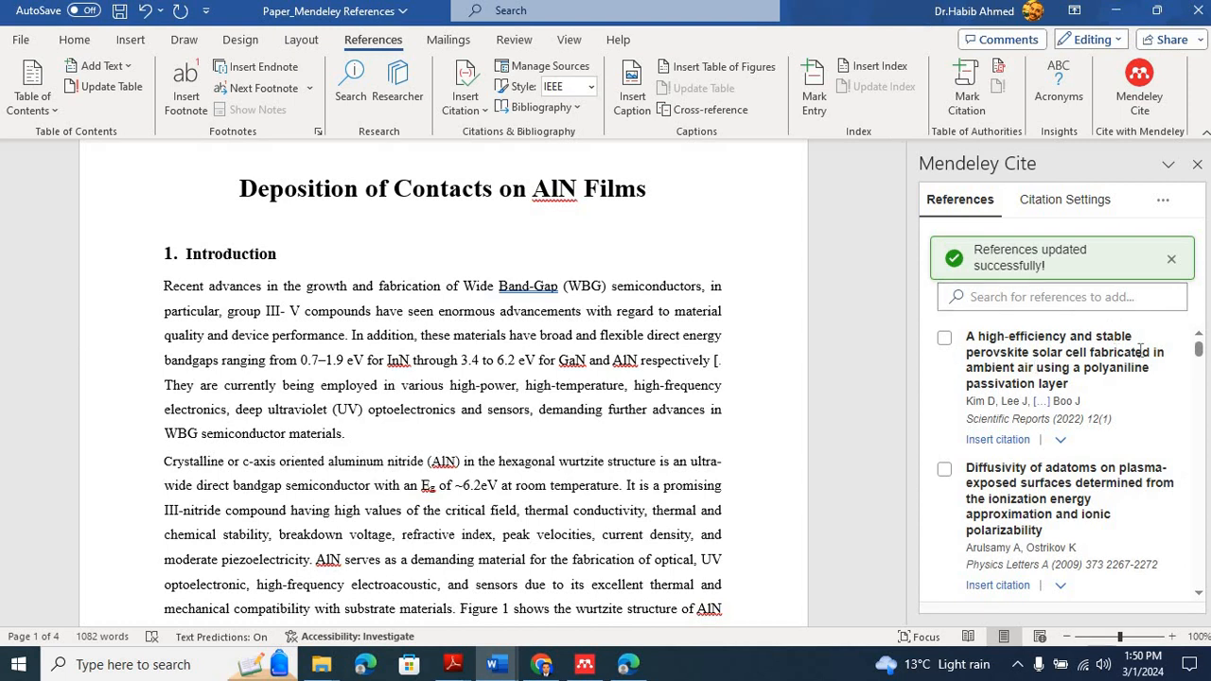
drag(1199, 351, 1200, 364)
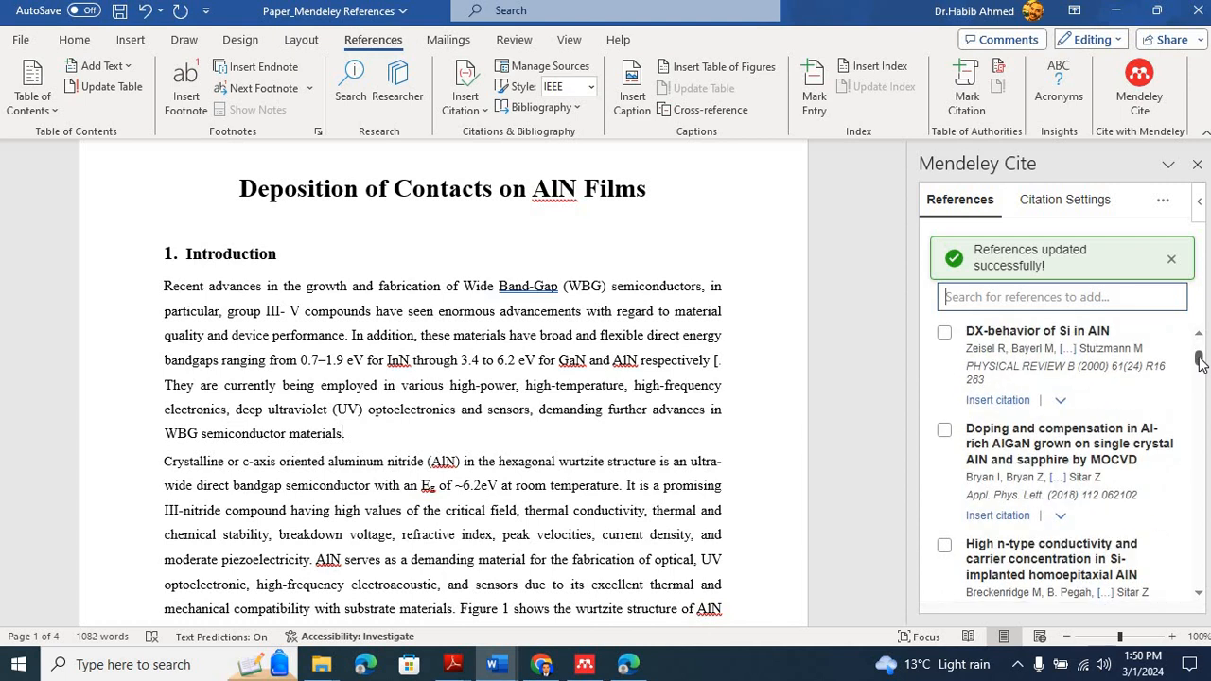
click(577, 664)
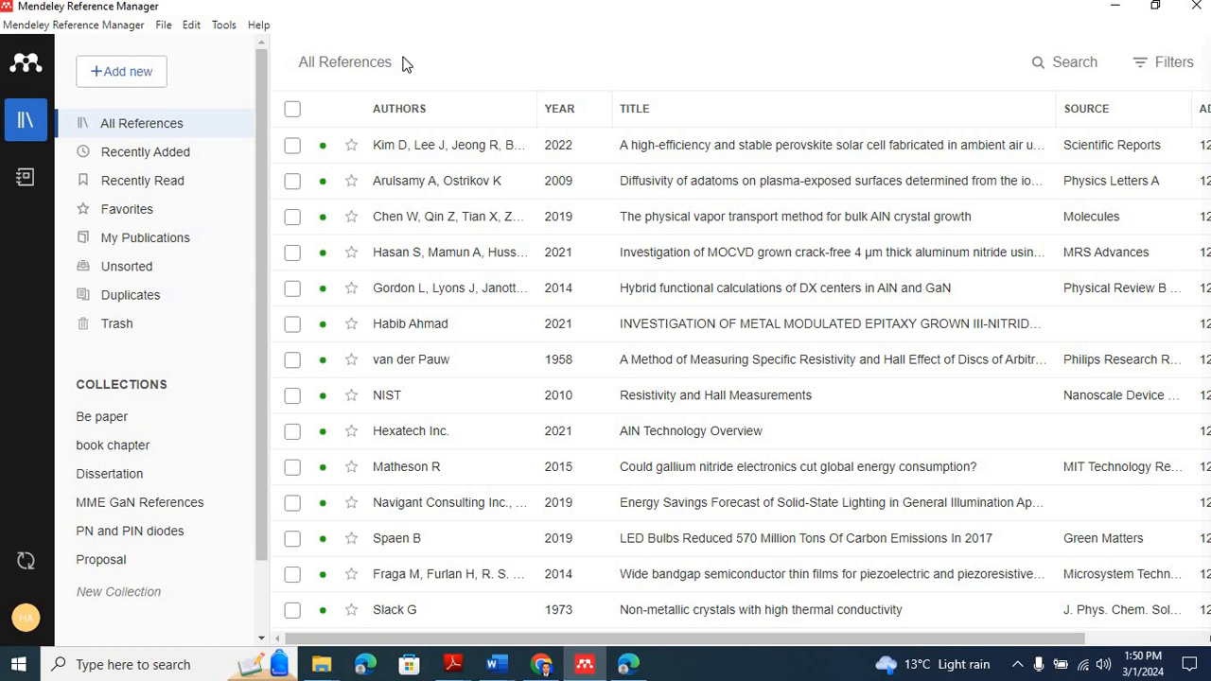
click(225, 27)
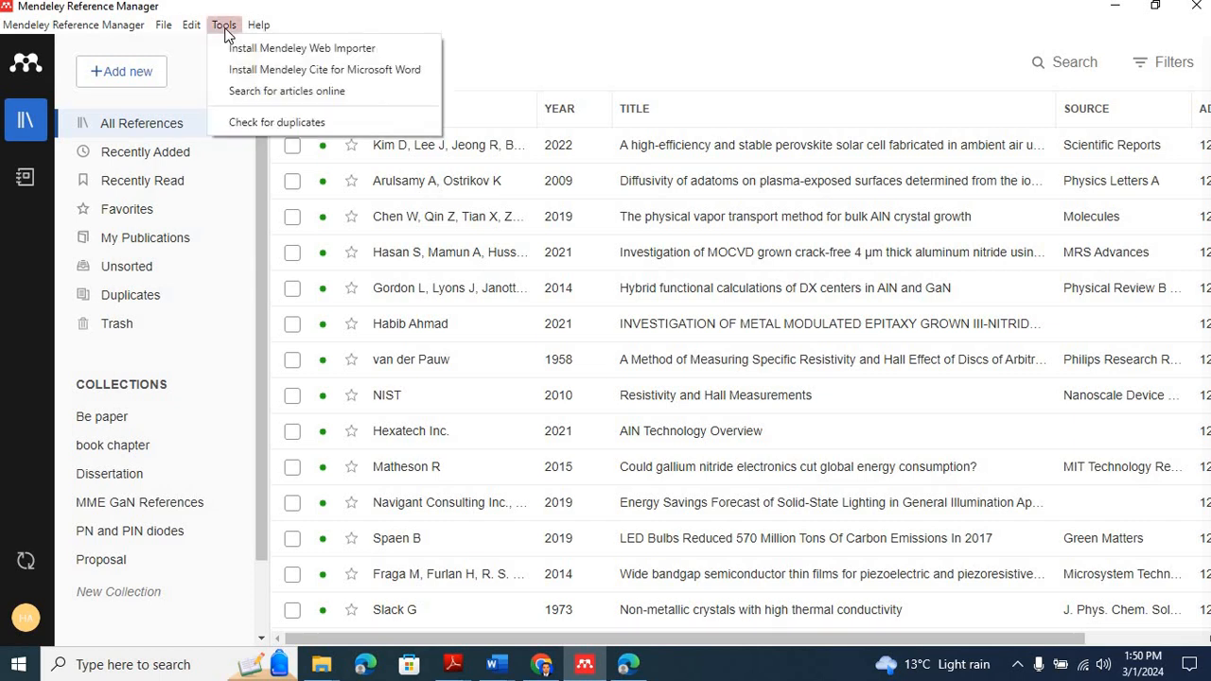
click(239, 92)
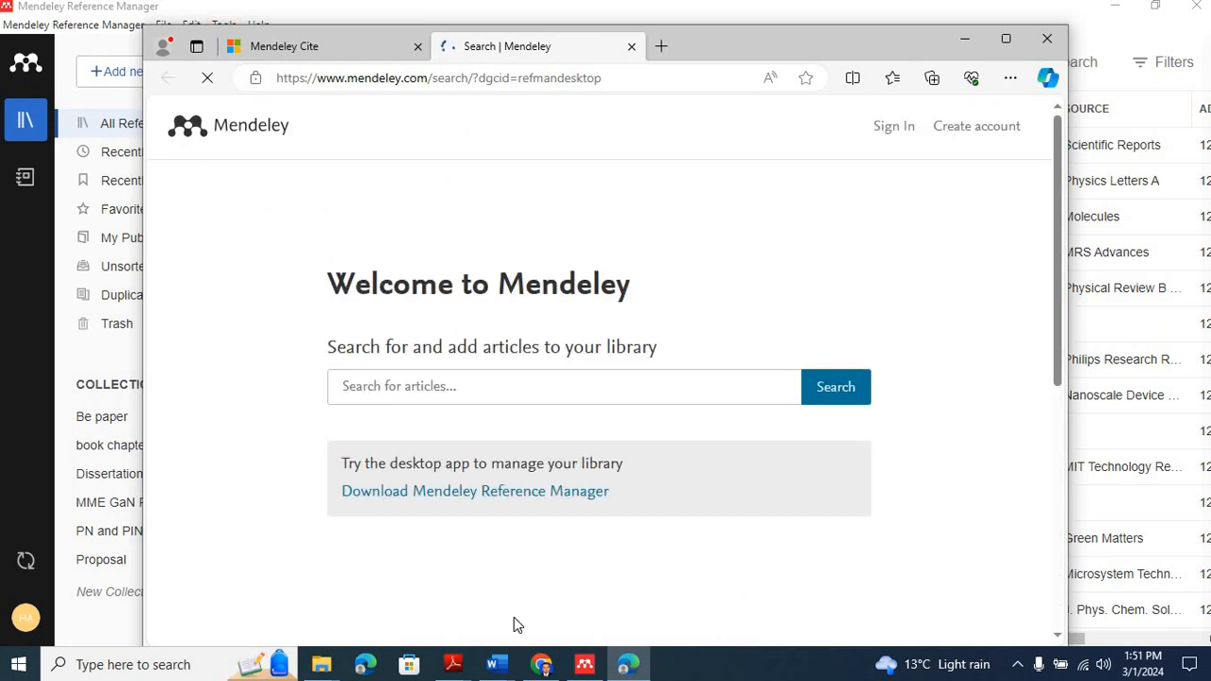
Accept the Mendeley site's cookies and the browser's data-import prompt
mouse_move(454, 664)
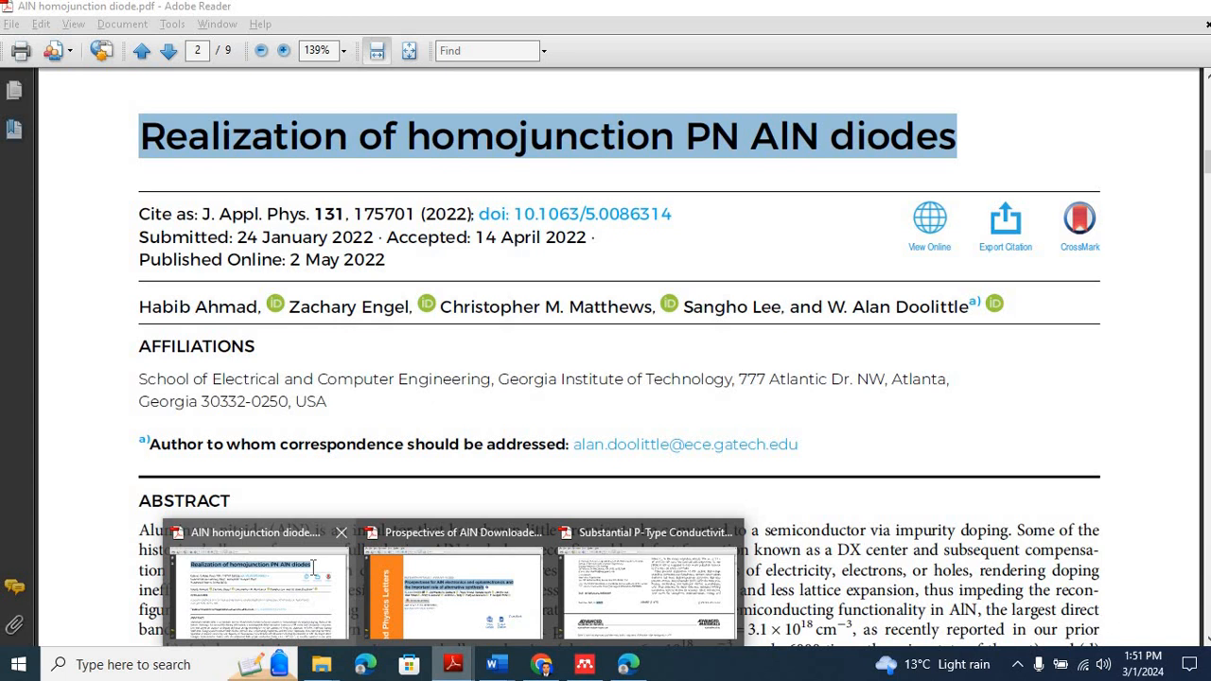
click(313, 566)
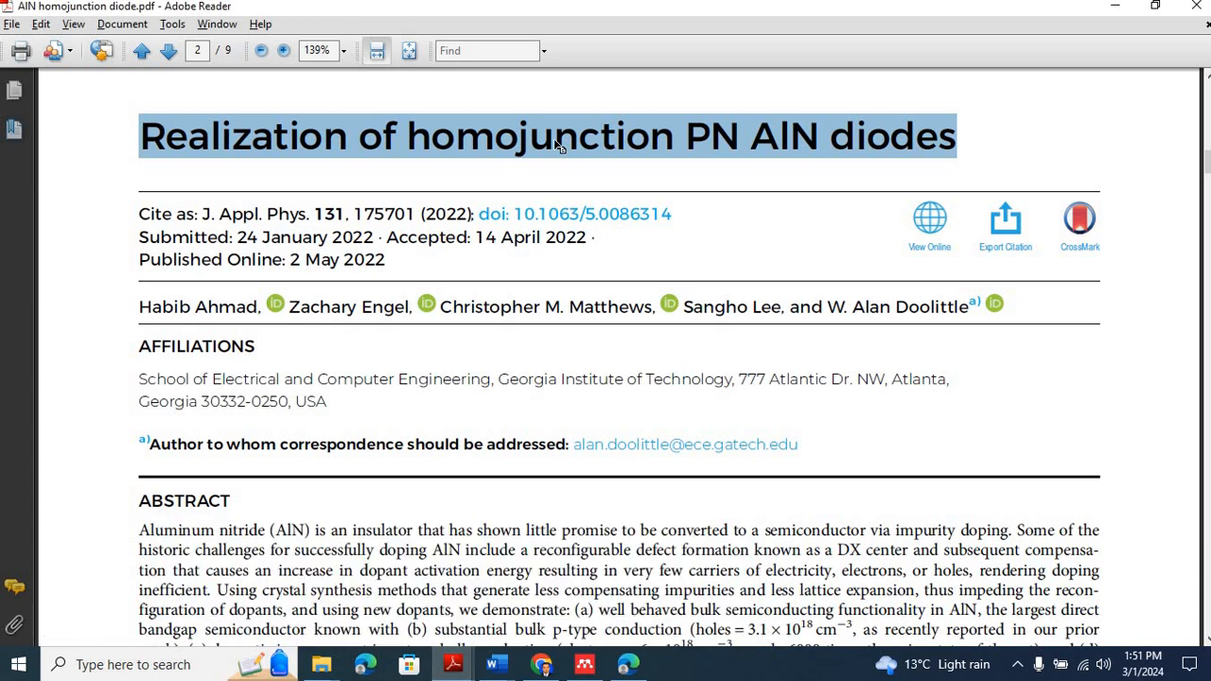
key(alt+Tab)
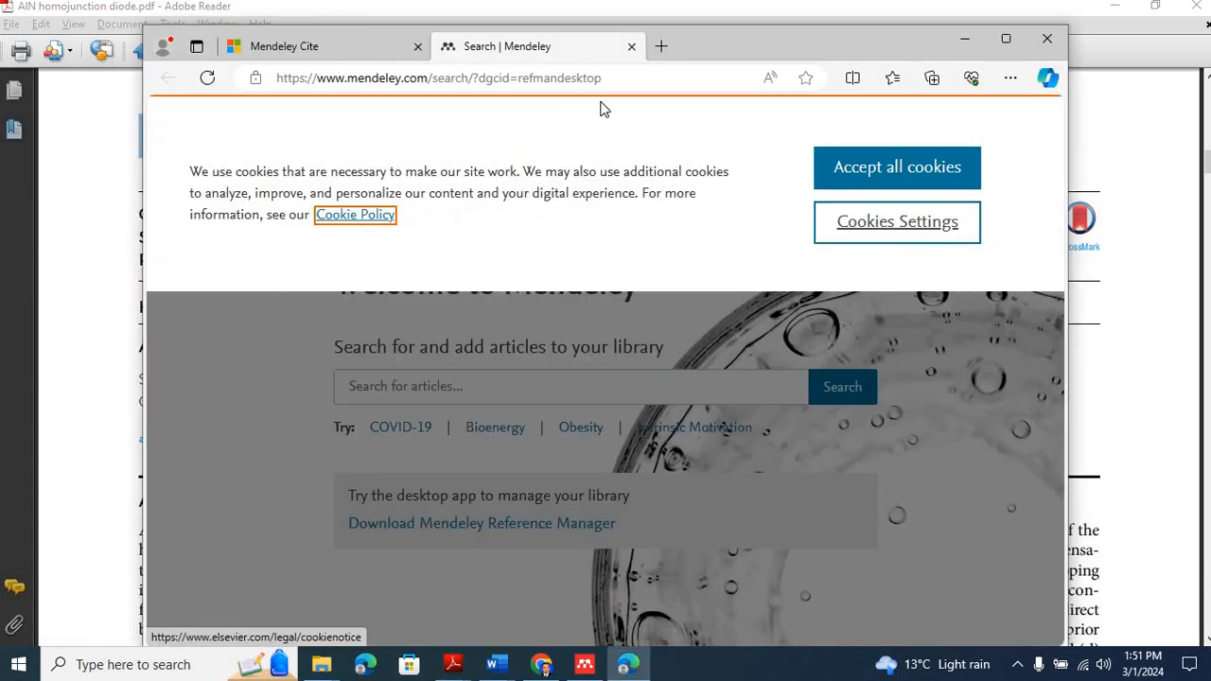
click(880, 168)
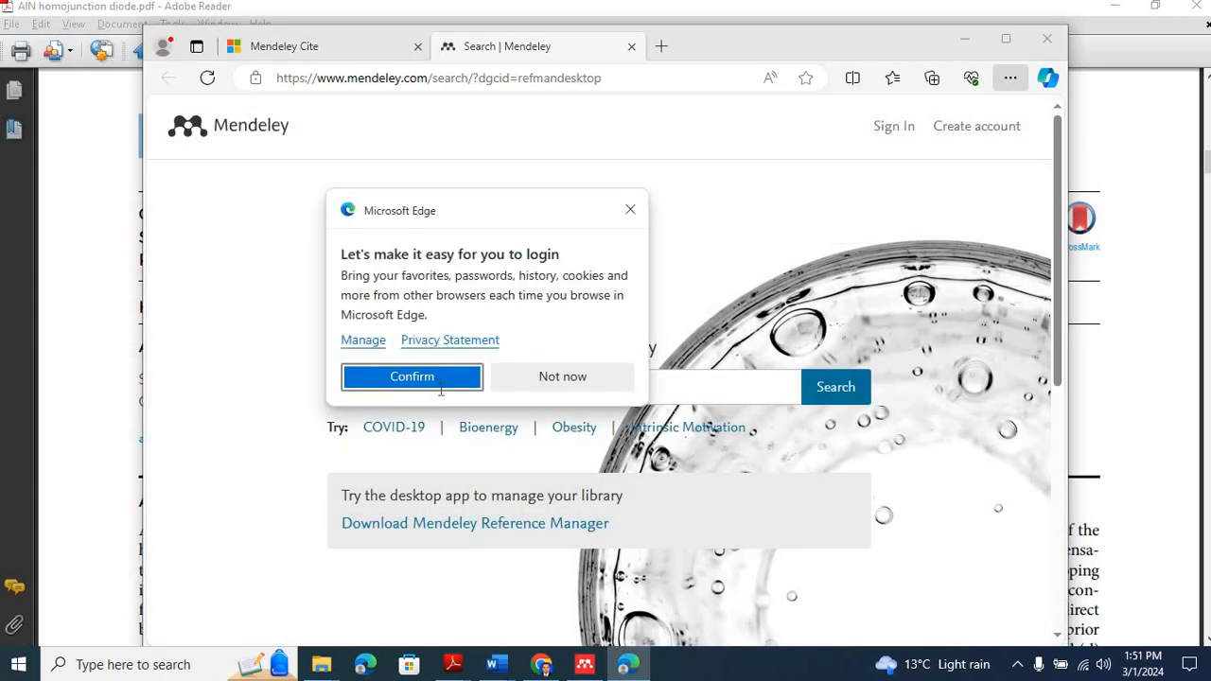
click(445, 374)
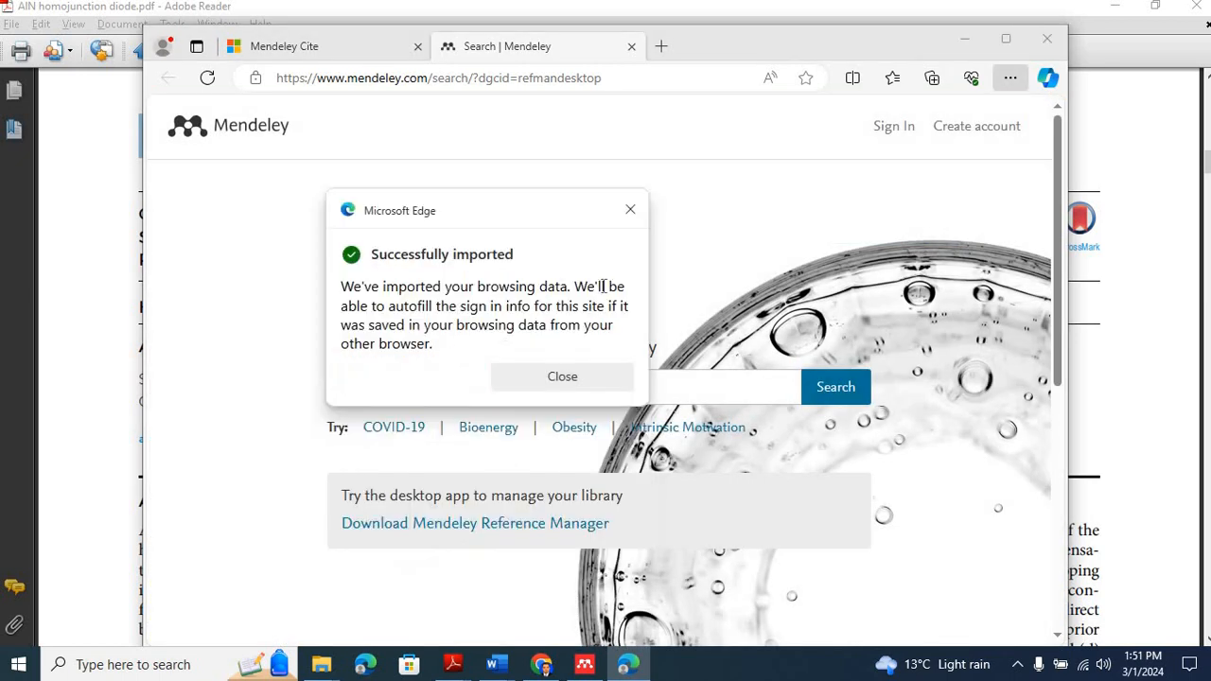
click(632, 212)
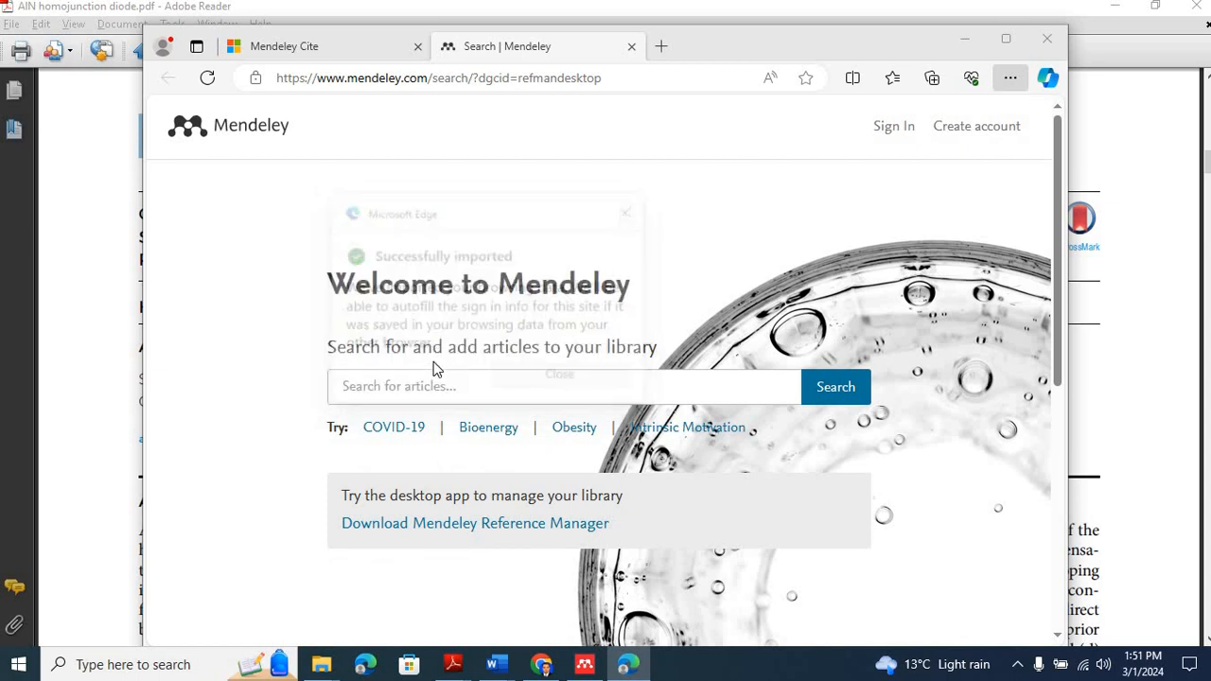
Search Mendeley for 'Realization of homojunction PN AlN diodes', open the result and add it to the library
text(Realization of homojunction PN AlN diodes)
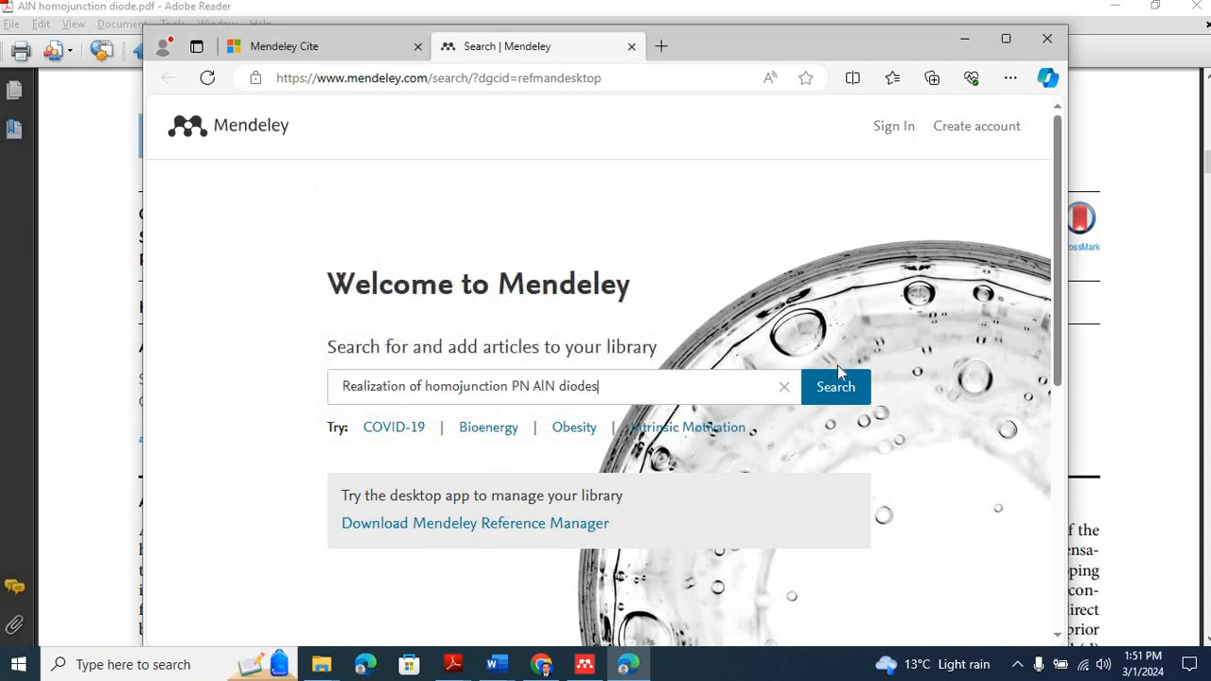
click(835, 386)
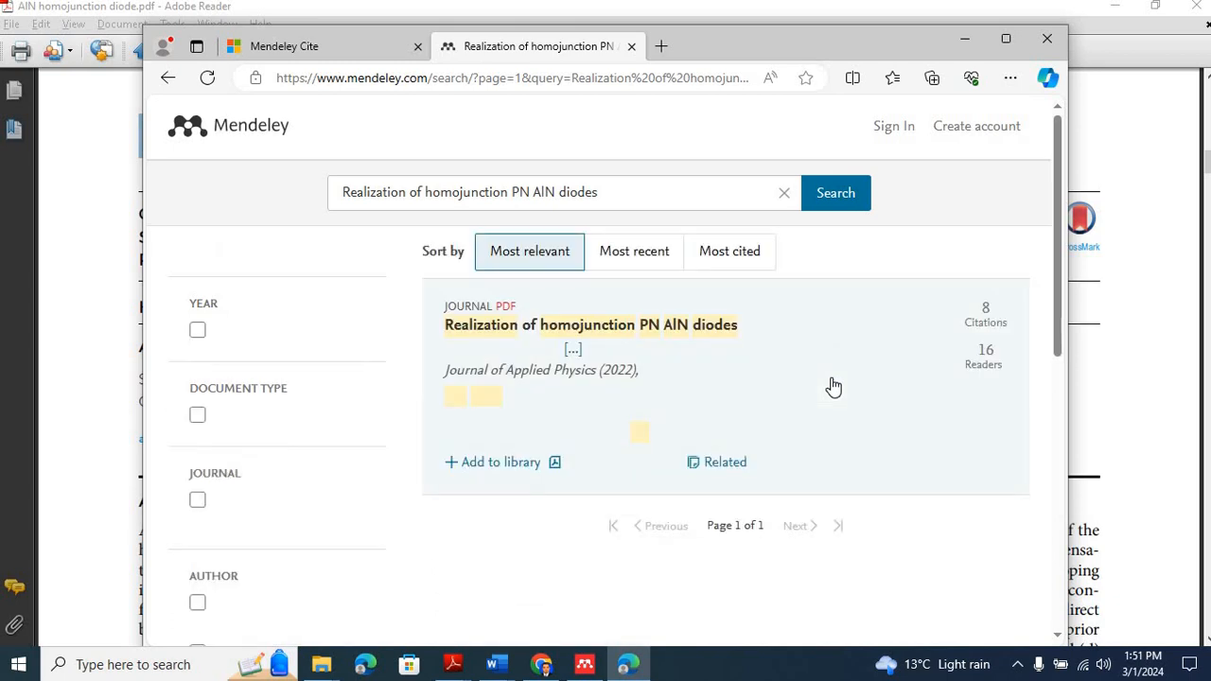
click(617, 332)
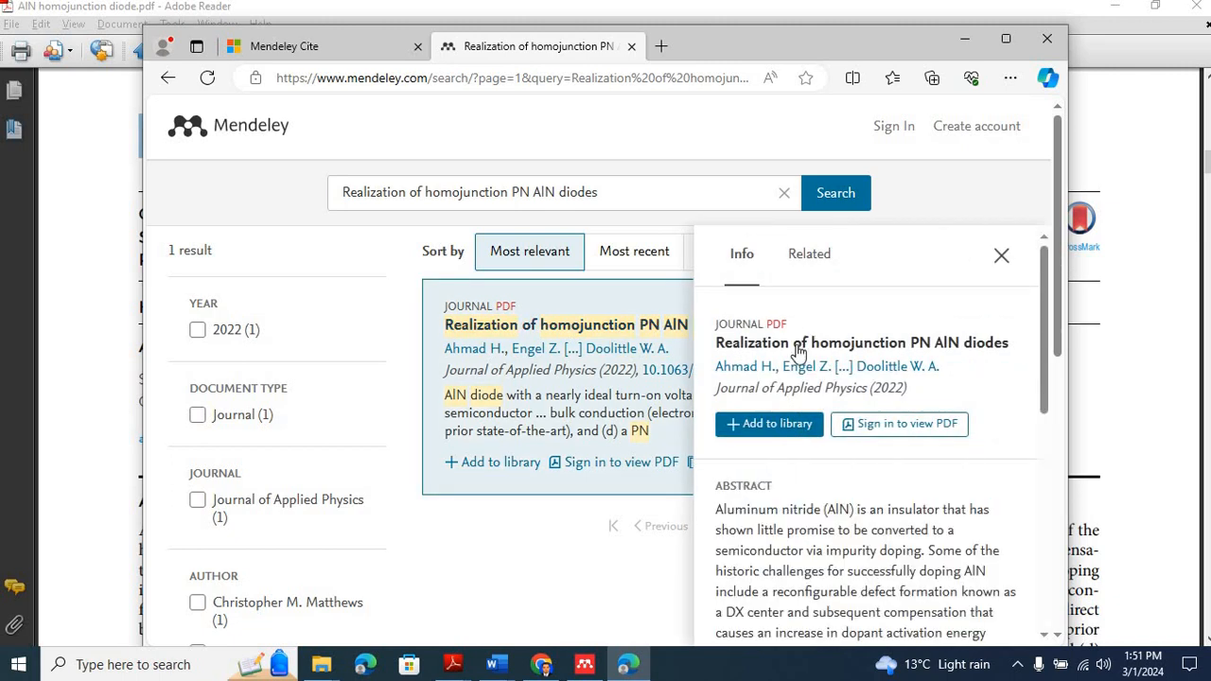
click(777, 425)
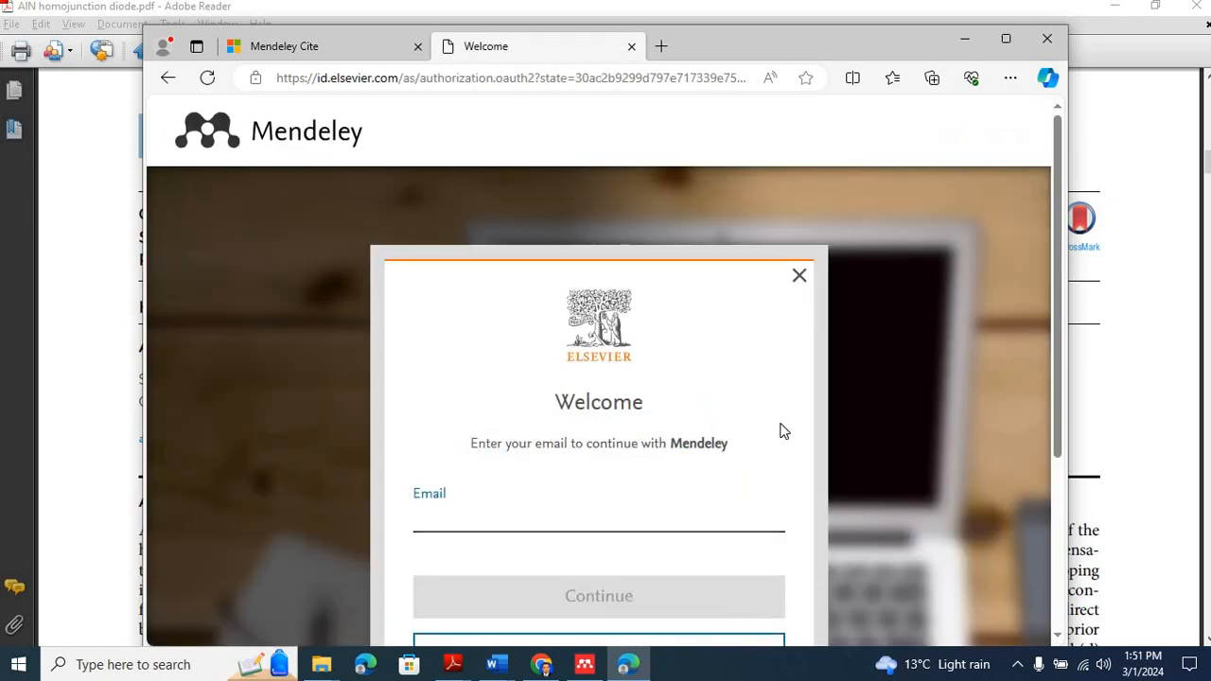
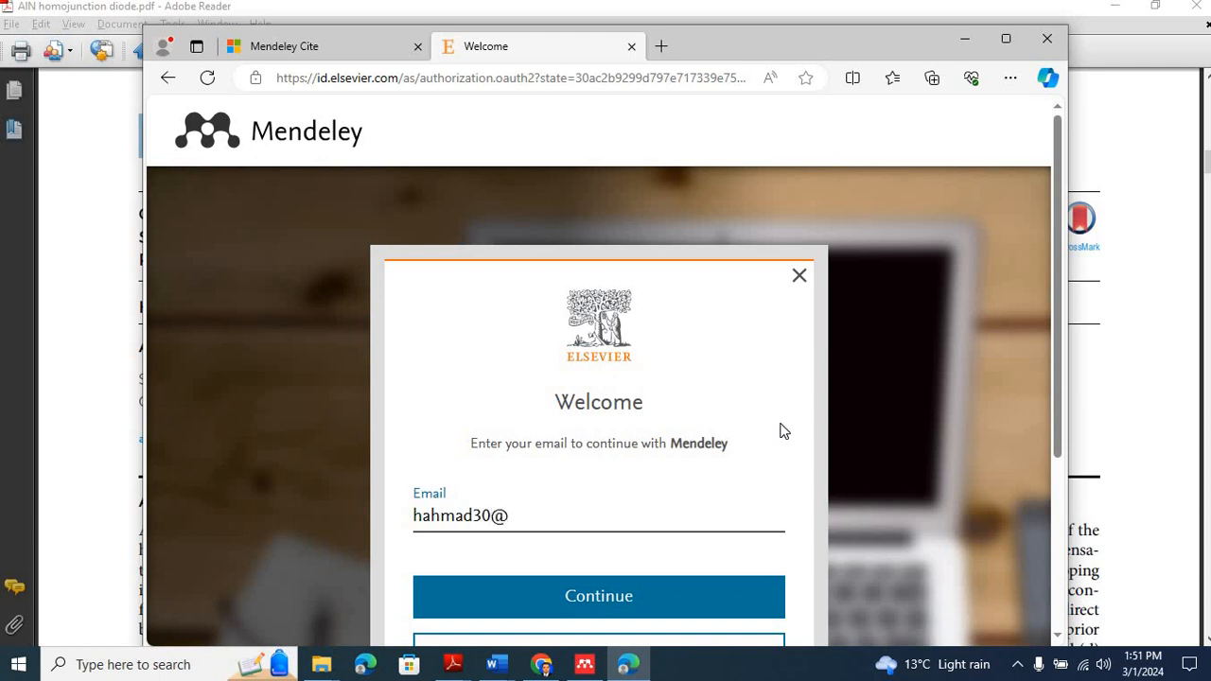
Sign in to Mendeley Web with the account e-mail and password
key(Return)
text(***)
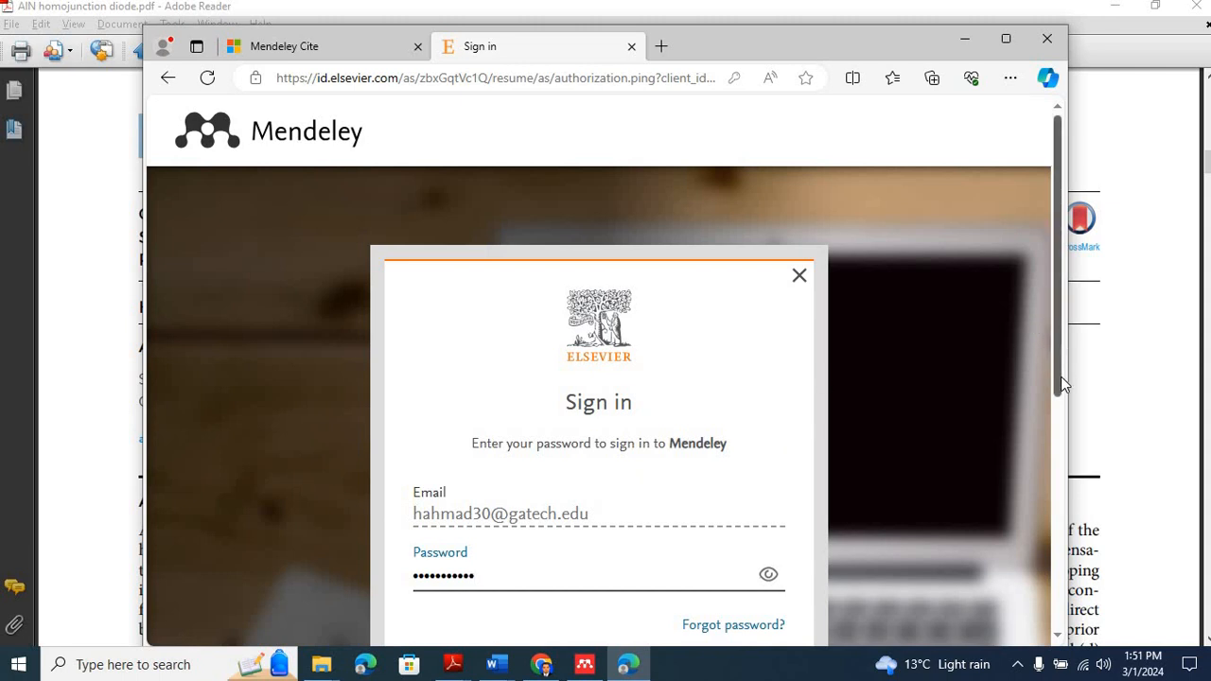
drag(1059, 353, 1063, 407)
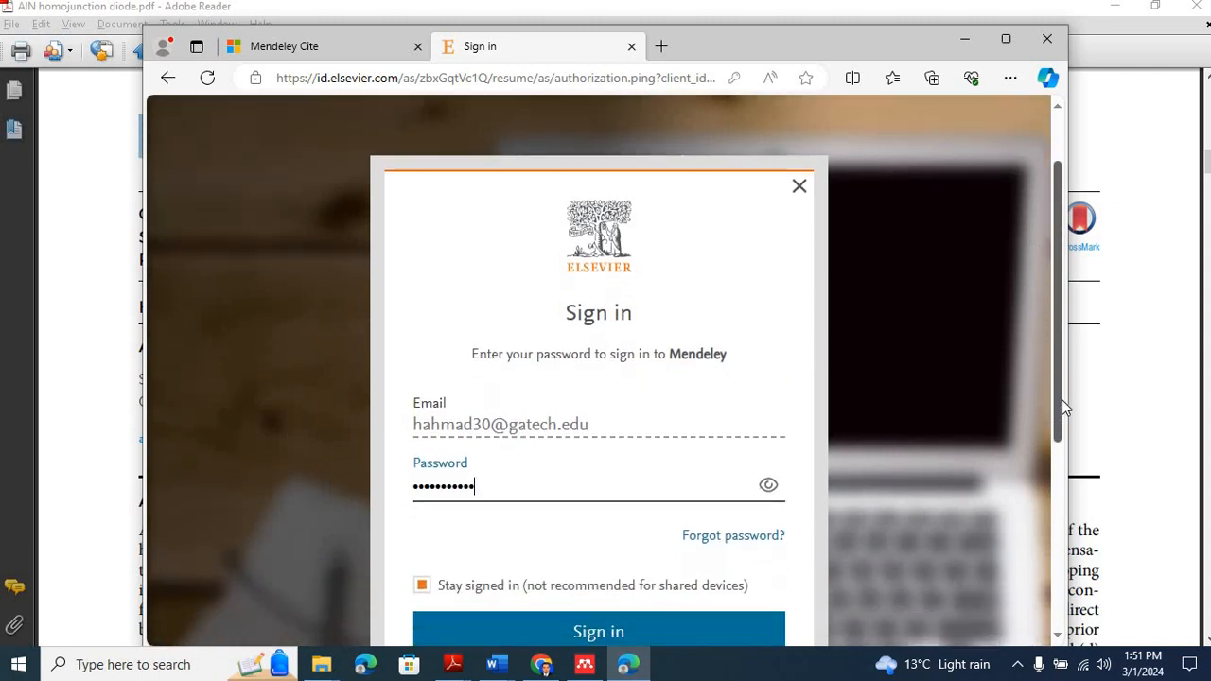
click(530, 632)
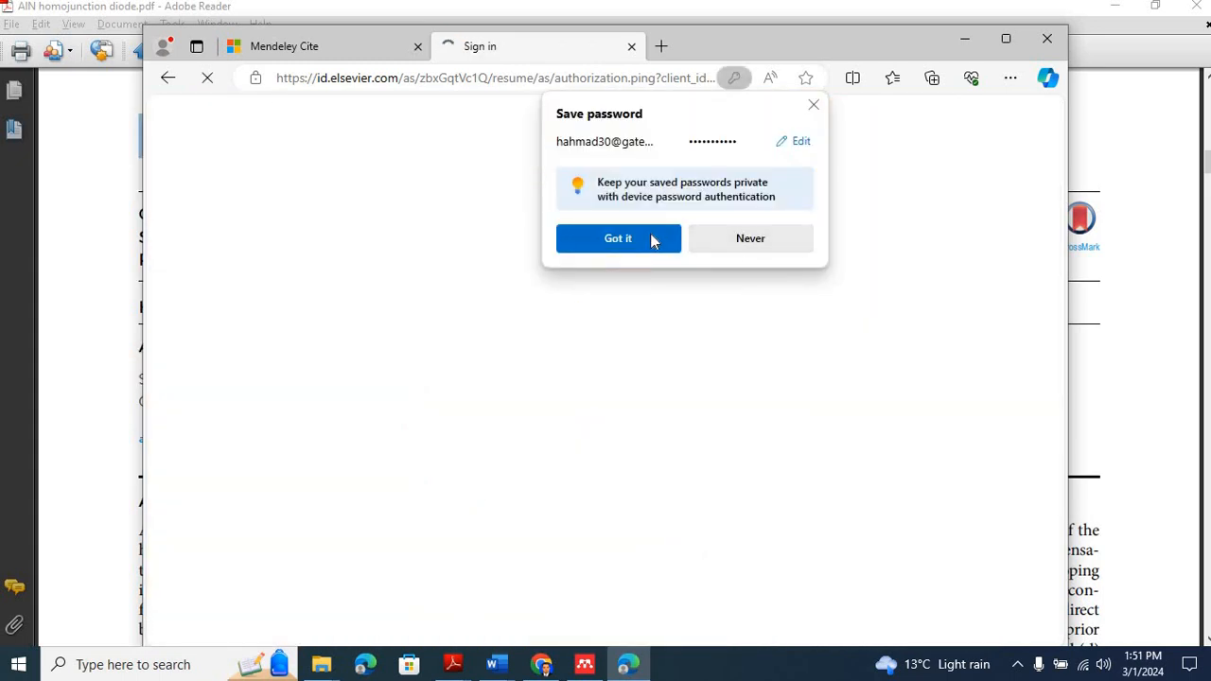
Dismiss the save-password prompt, copy the added paper's title from its details, and return to Reference Manager
click(650, 237)
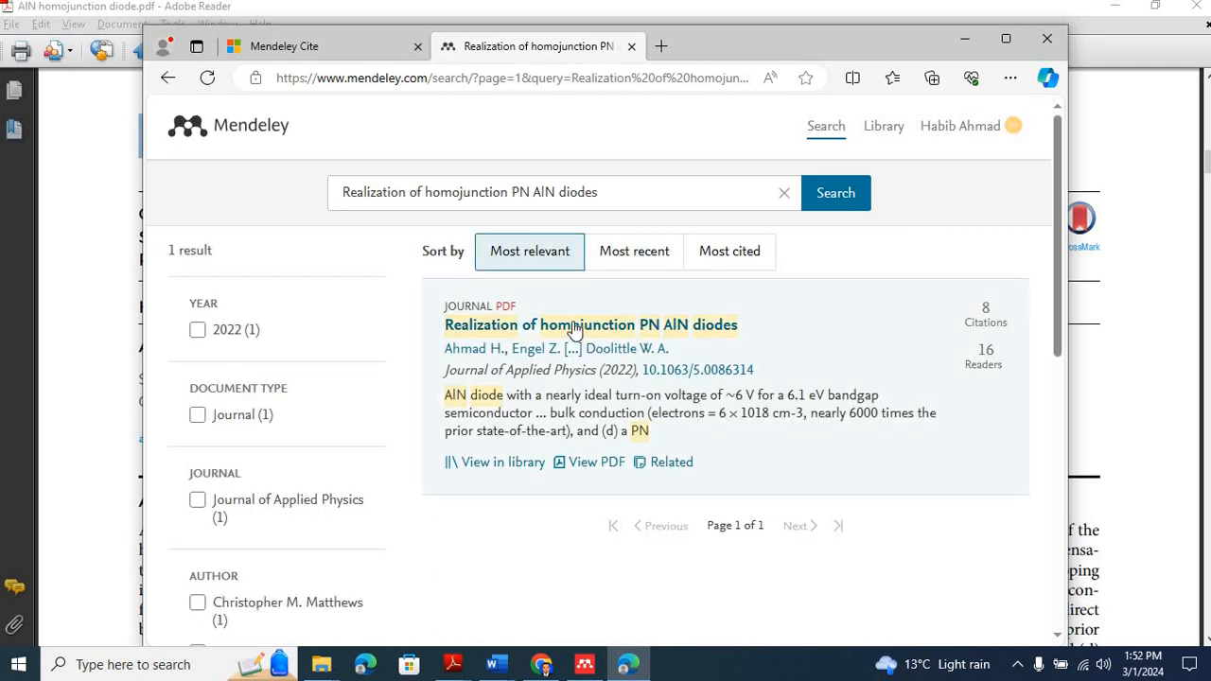
click(574, 327)
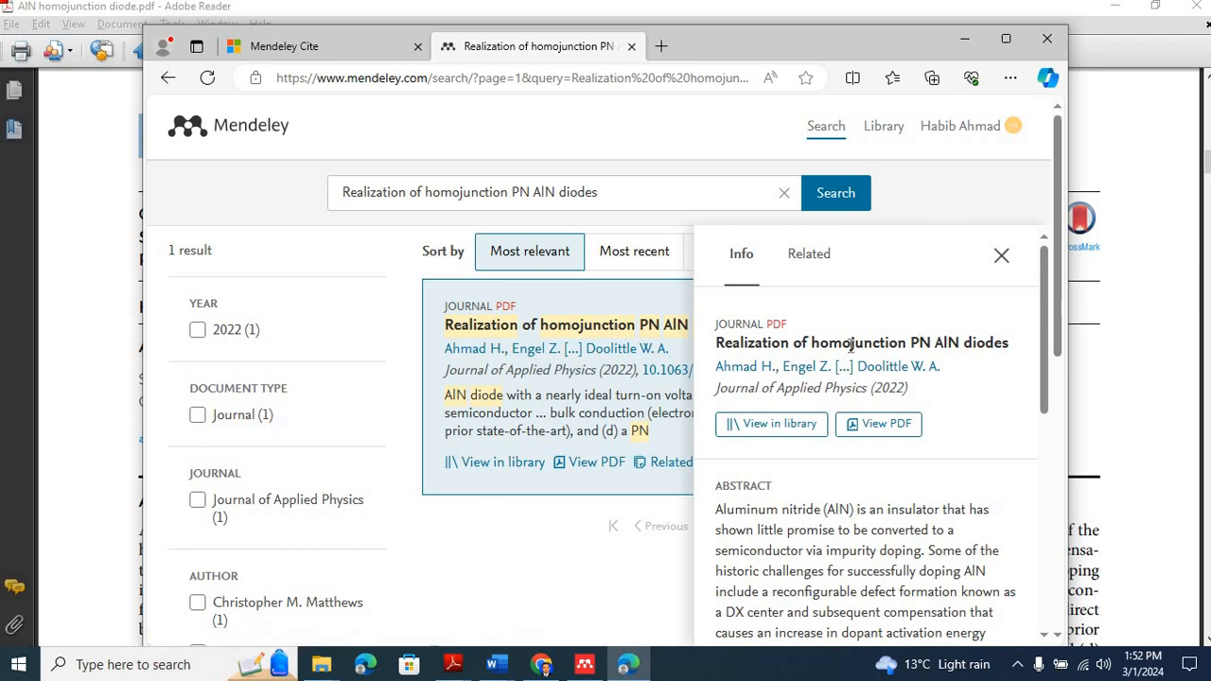
drag(1019, 346, 713, 345)
key(ctrl+c)
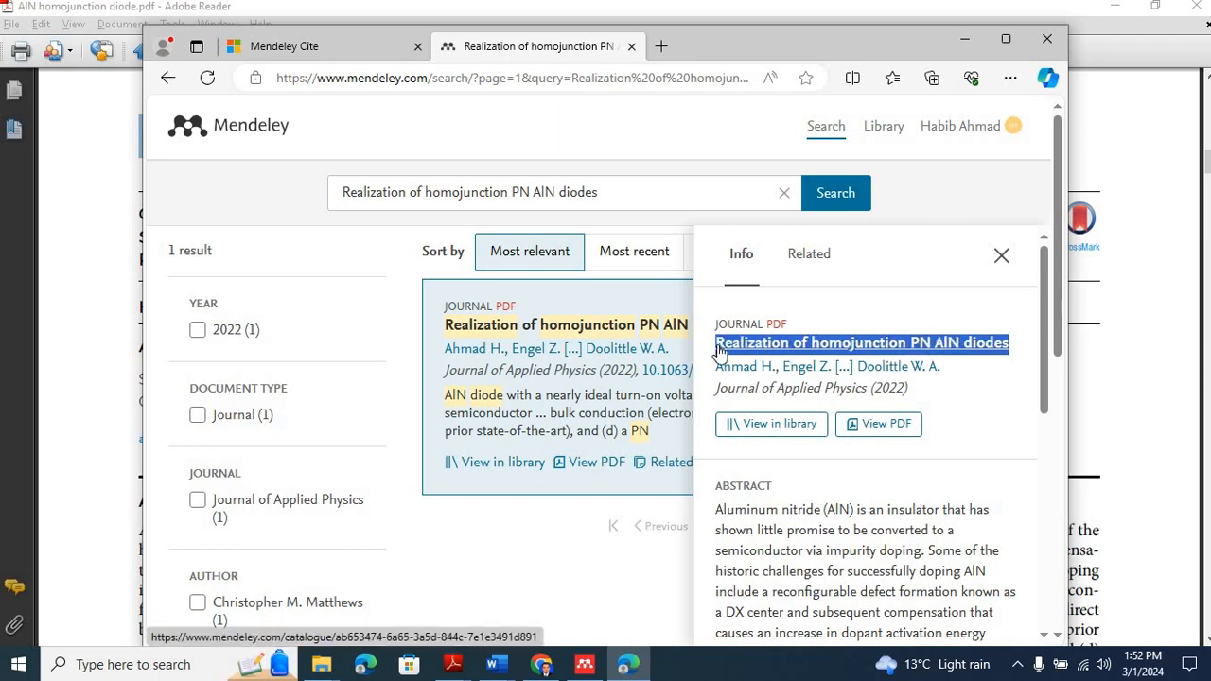
click(584, 665)
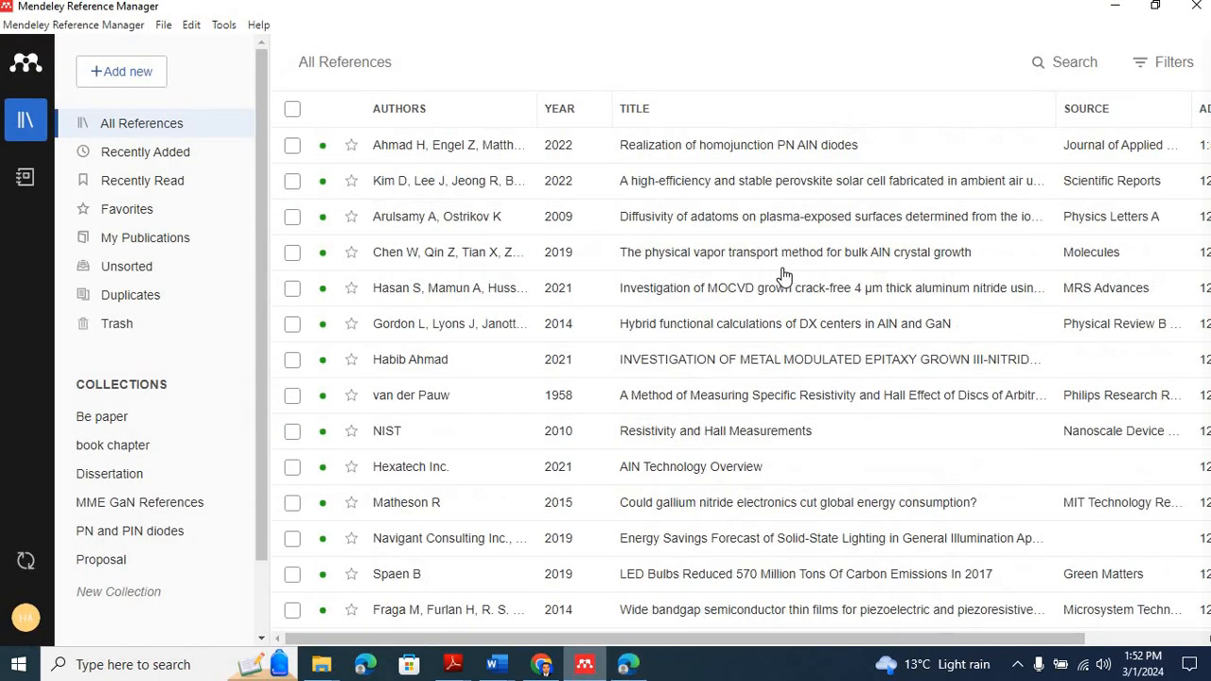
Paste the AlN diodes paper title into the All References search
click(1068, 60)
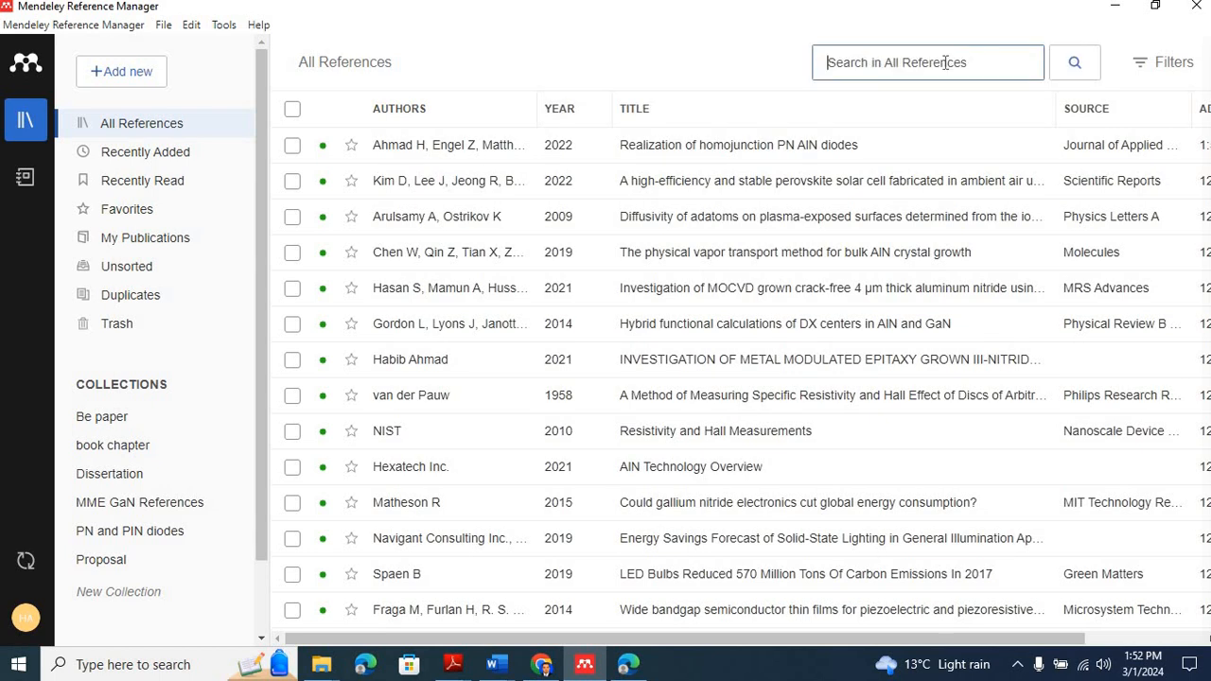
key(ctrl+v)
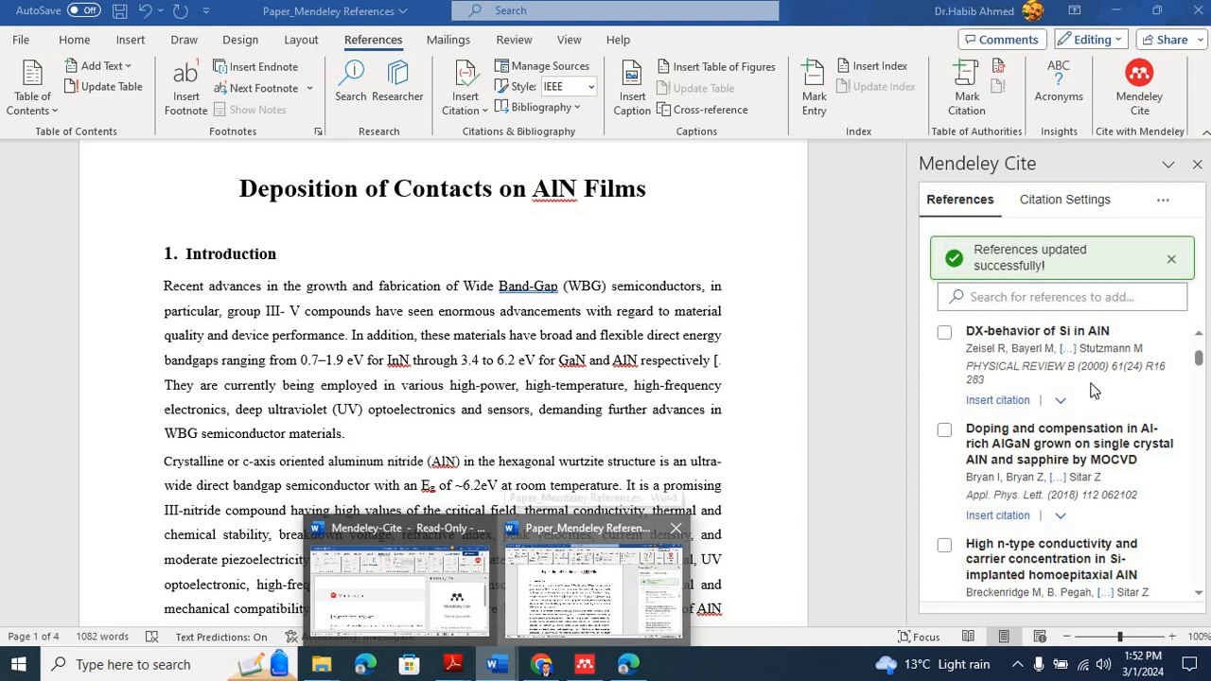
Back in Word, dismiss the notification and update Mendeley Cite references from the library
click(575, 613)
click(1171, 258)
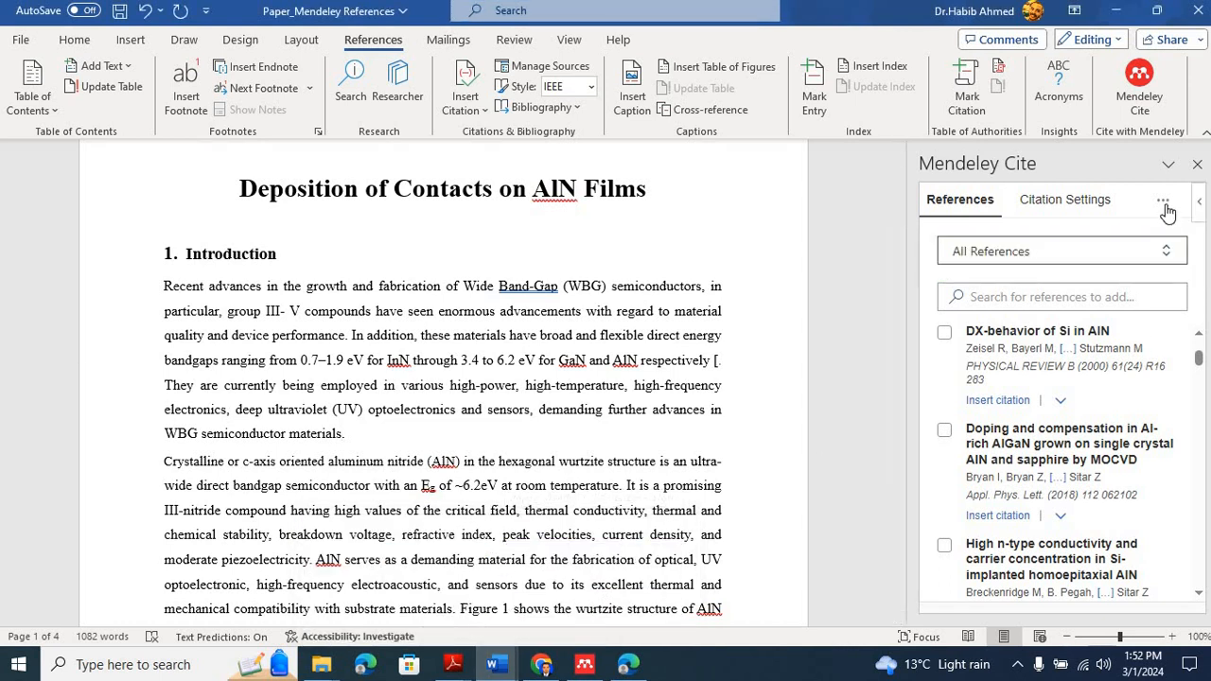
click(1164, 202)
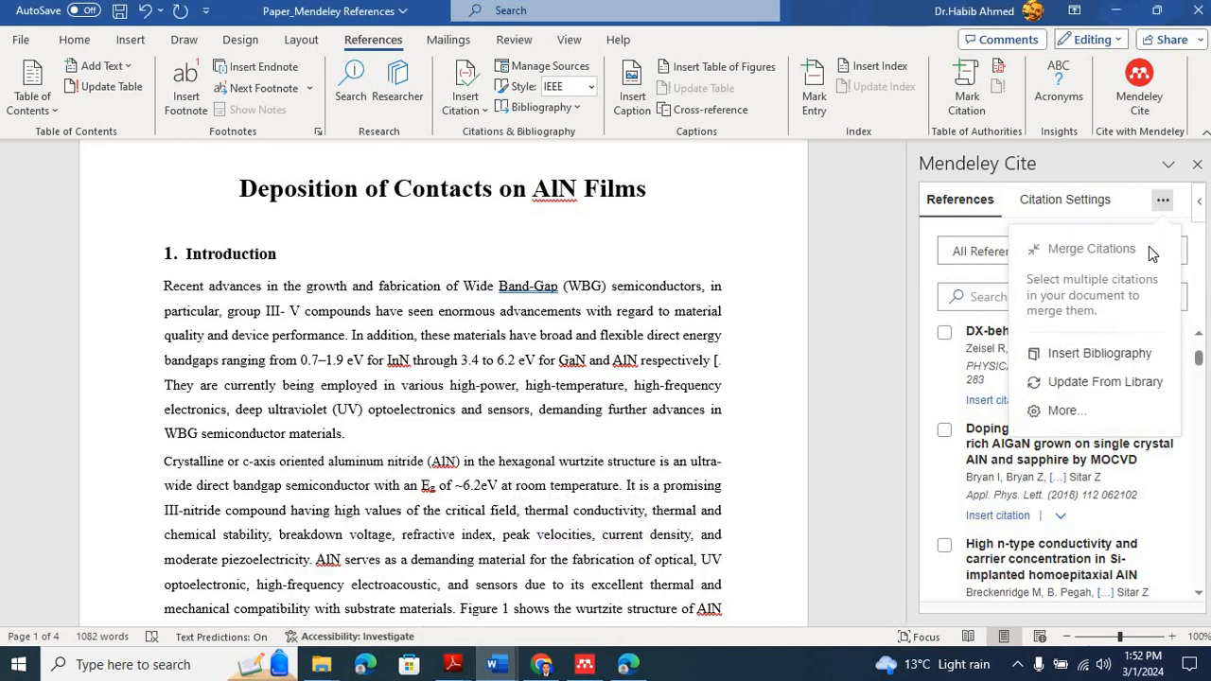
click(1103, 381)
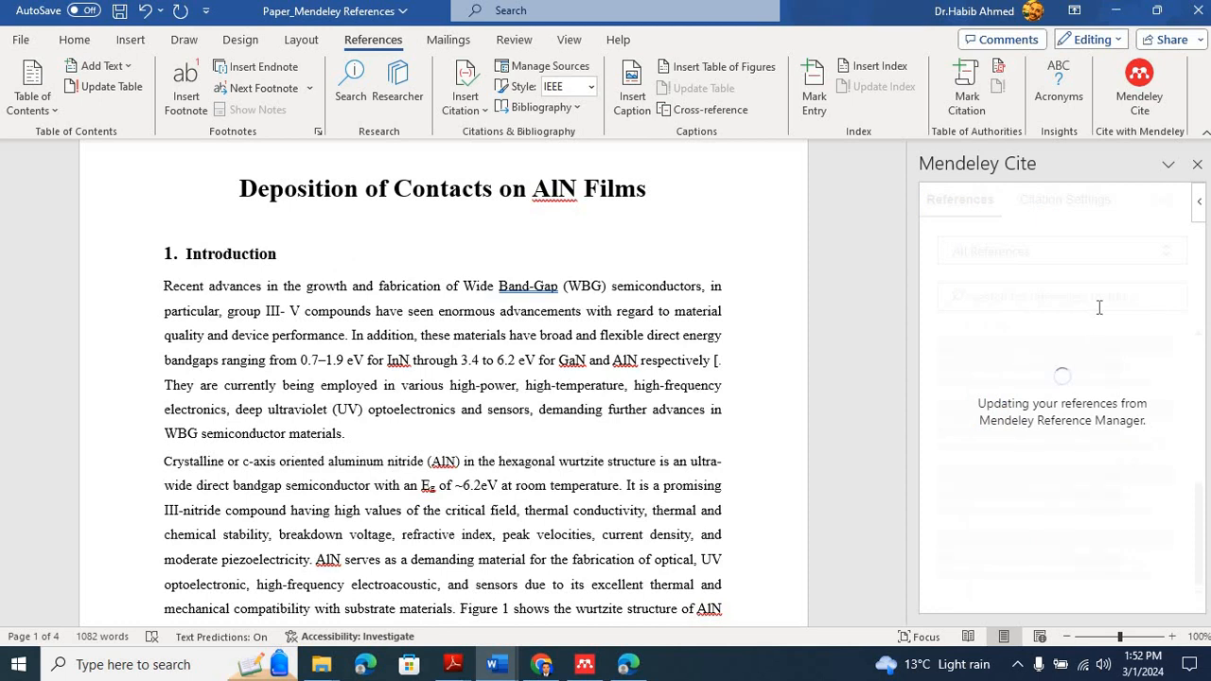
Find the AlN diodes paper in Mendeley Cite and place the cursor after 'materials.'
click(1086, 292)
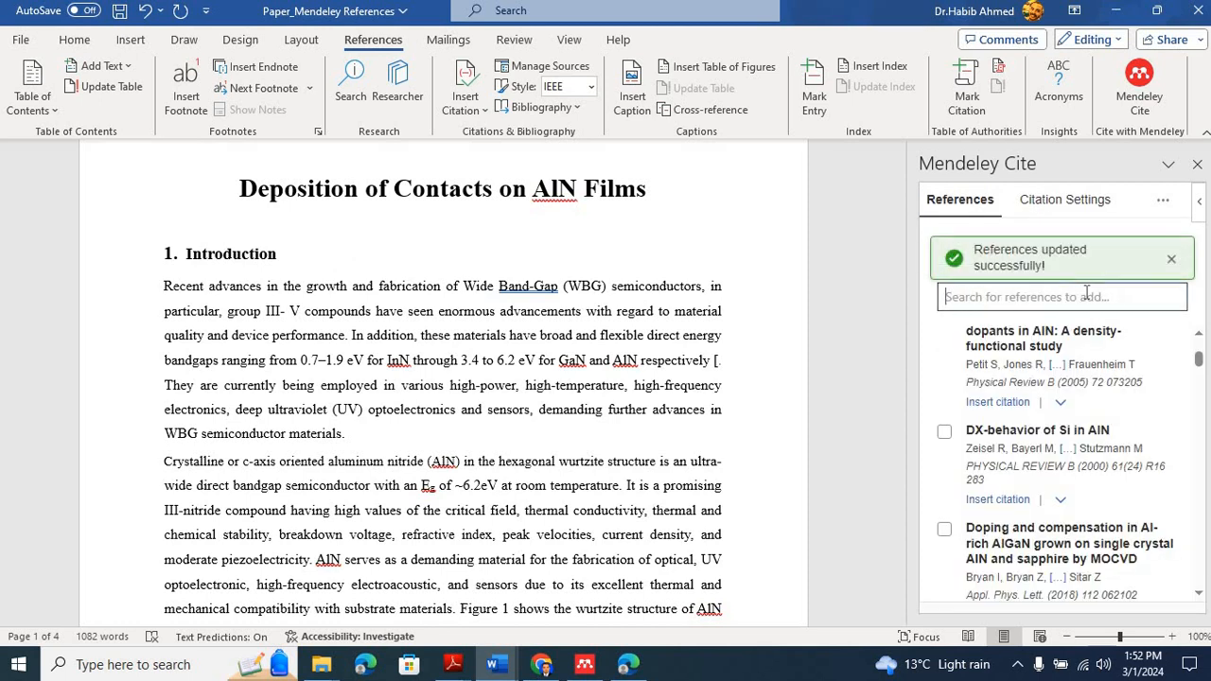
key(ctrl+v)
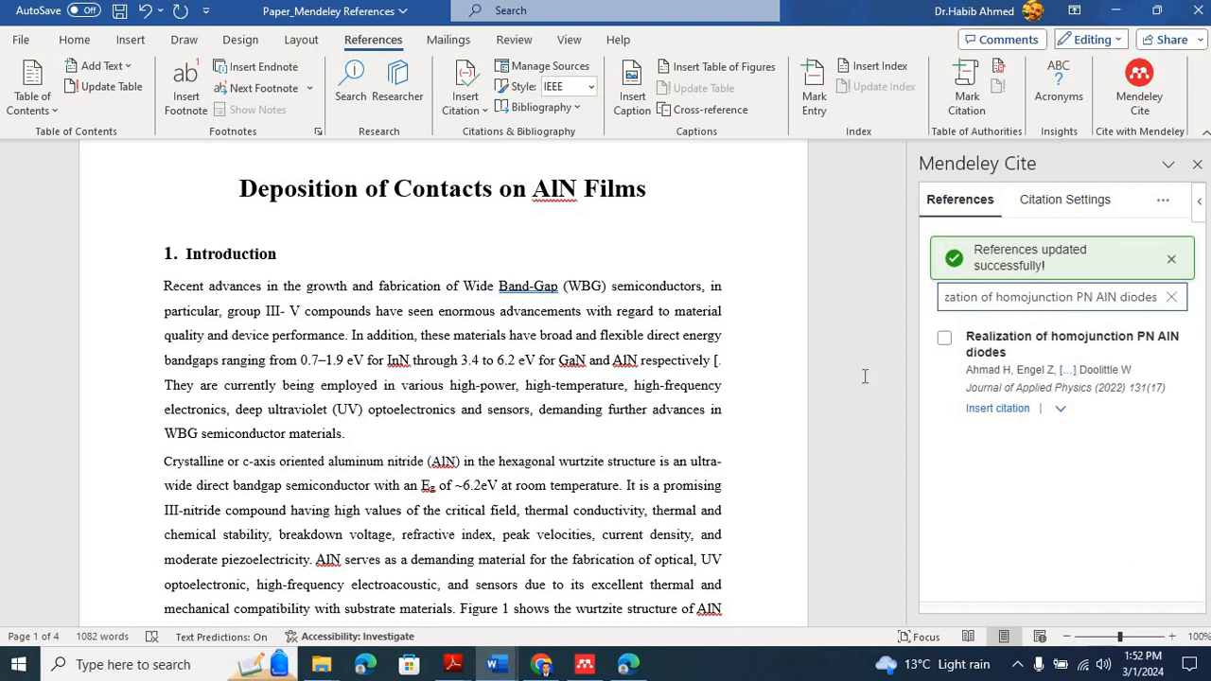
click(351, 434)
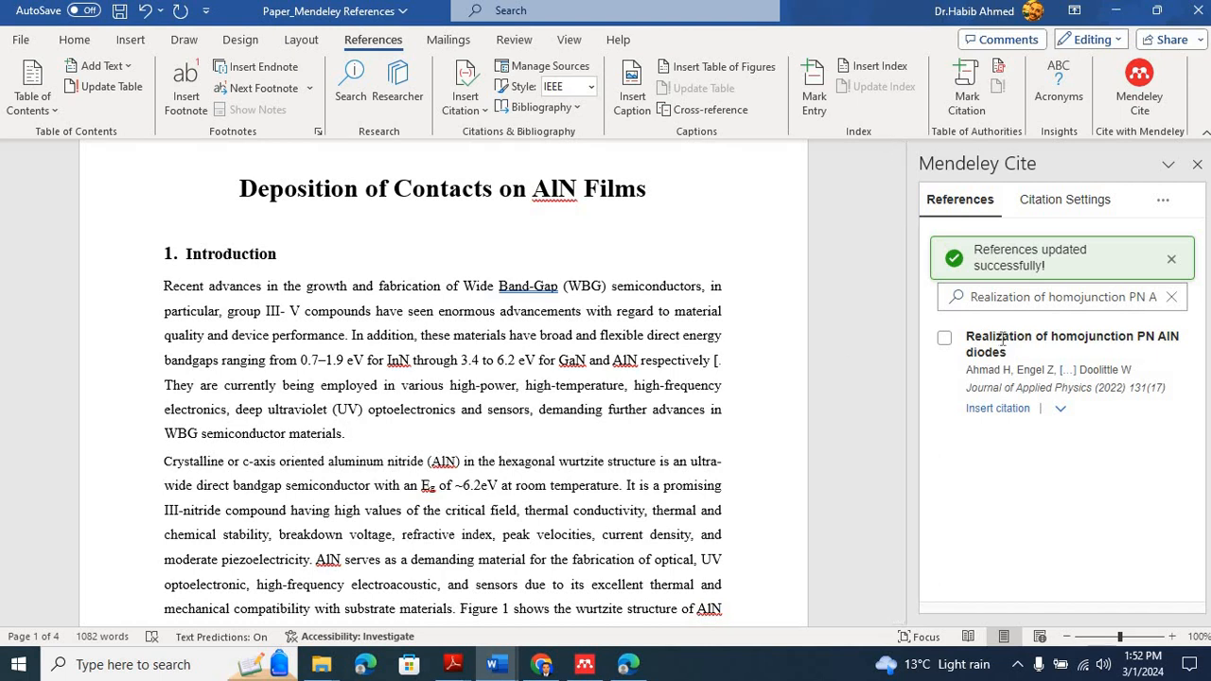
Cite the homojunction PN AlN diodes paper after 'WBG semiconductor materials.'
click(944, 338)
click(984, 587)
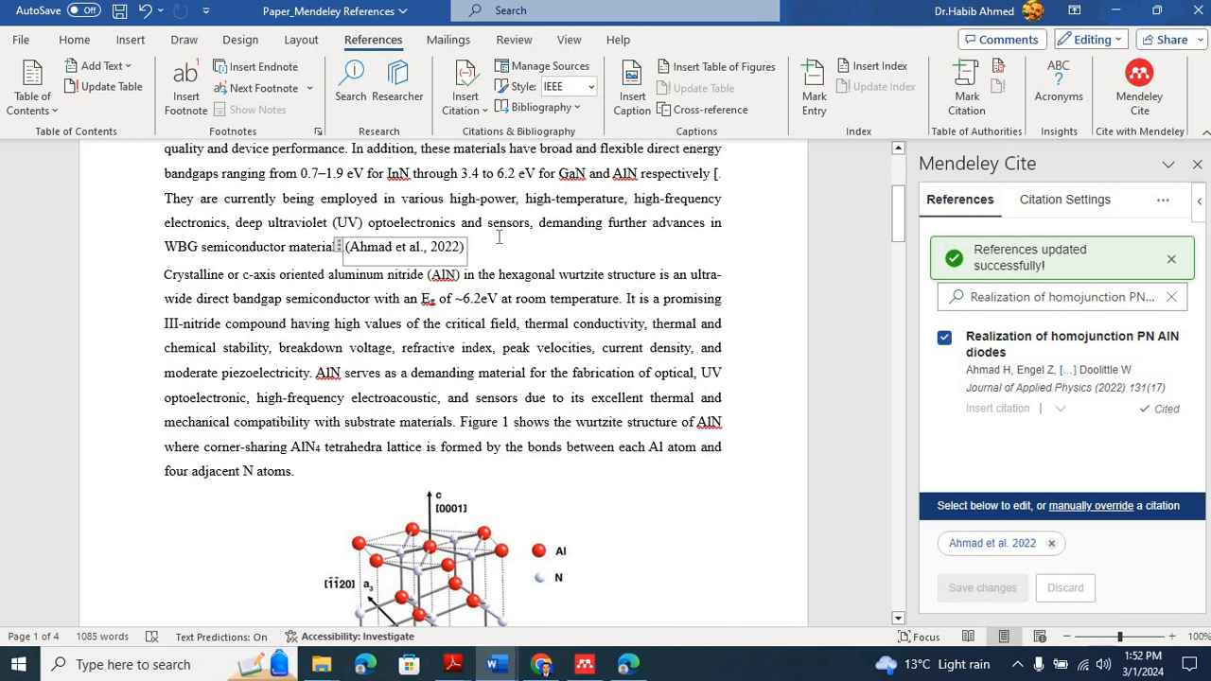
click(499, 238)
click(423, 248)
Change the citation style to AIP Advances so the citation appears as superscript 1
click(1064, 202)
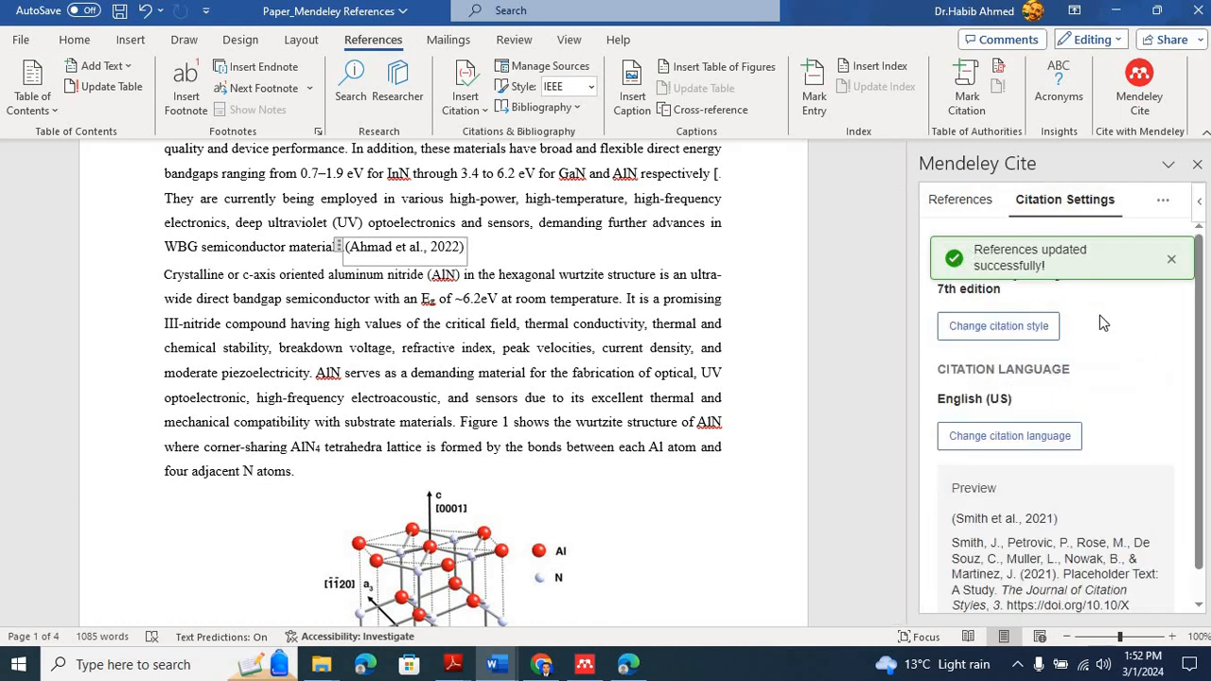
click(1028, 327)
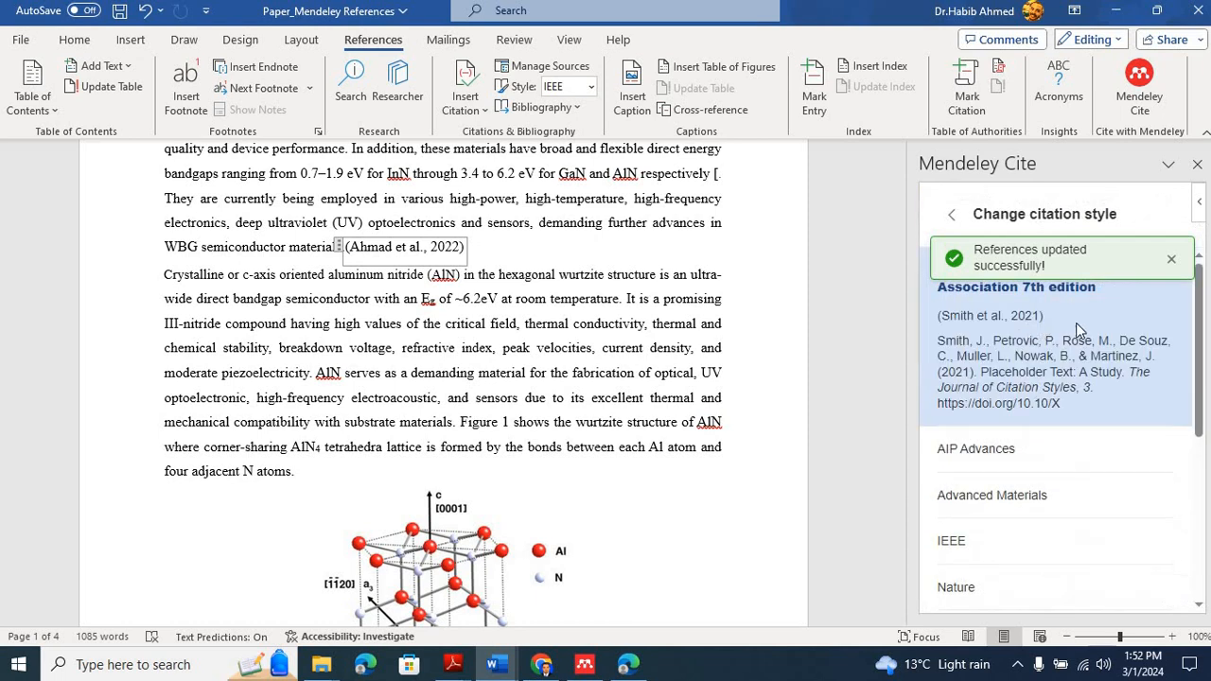
click(1002, 455)
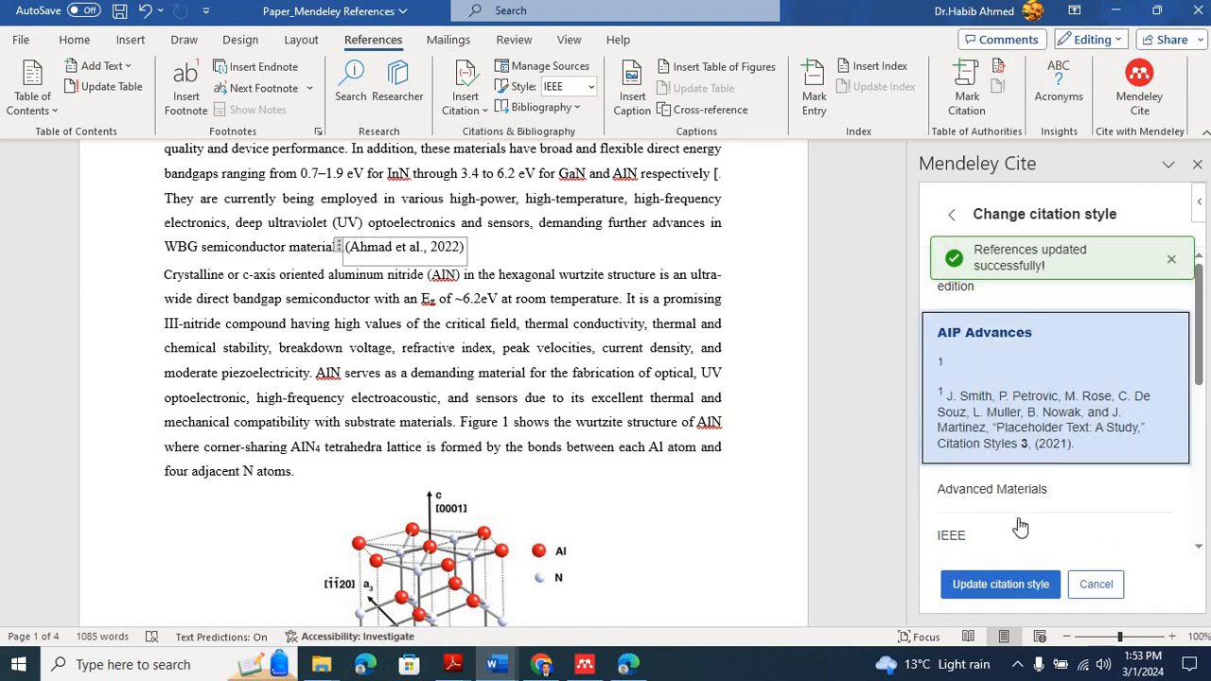
click(1000, 584)
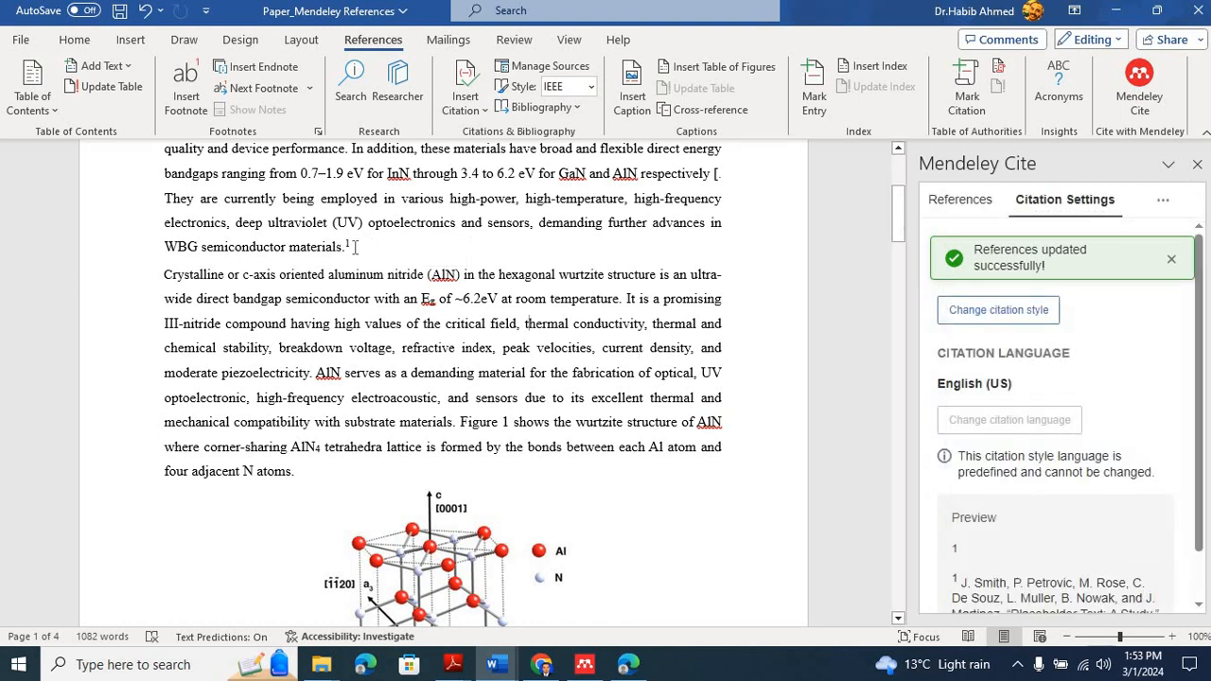
Check the new citation in the text and dismiss the references-updated notification
click(348, 245)
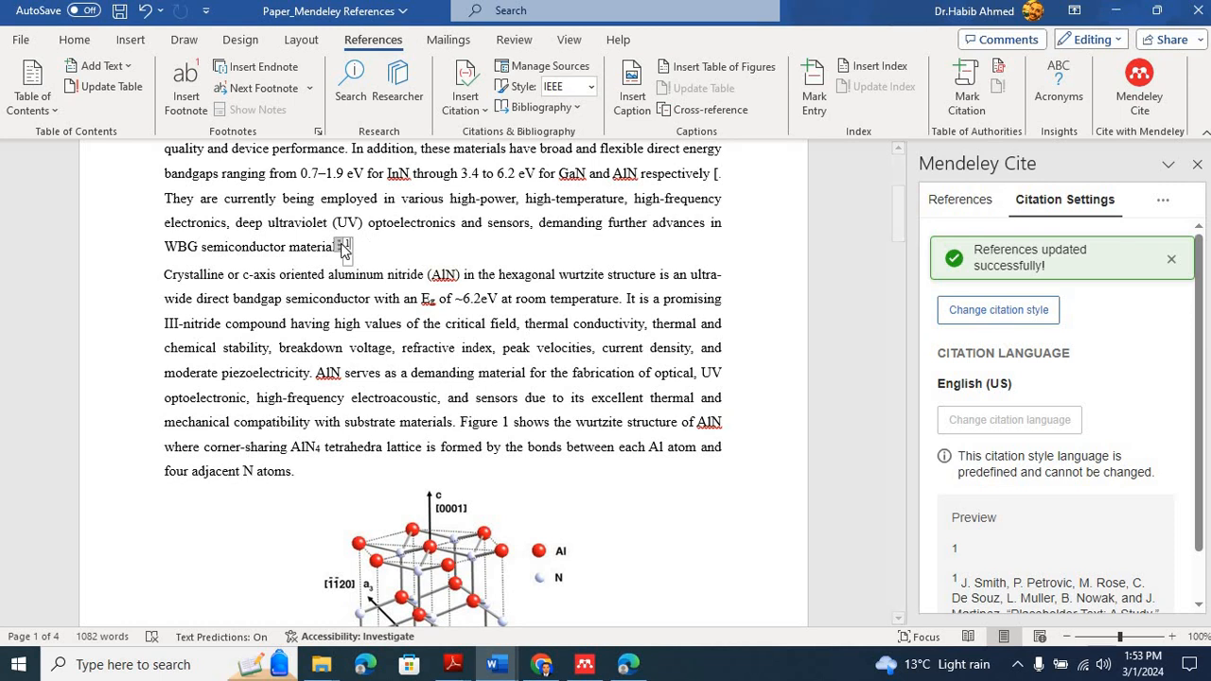
click(542, 331)
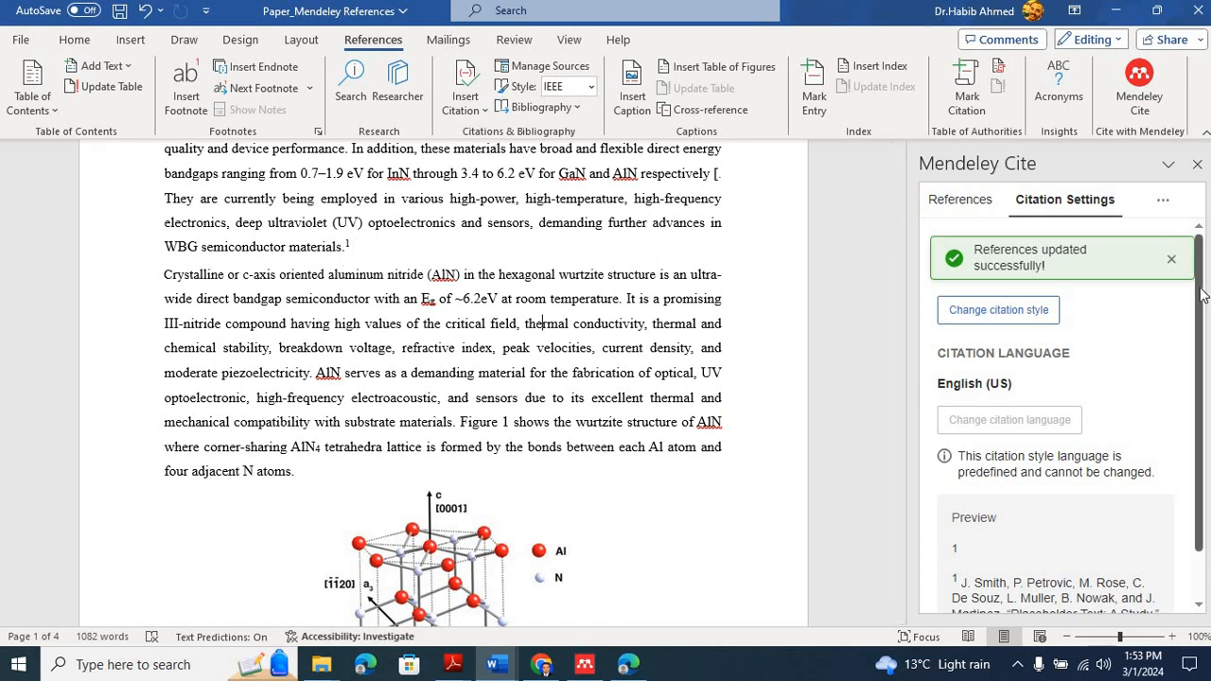
drag(1202, 297, 1205, 386)
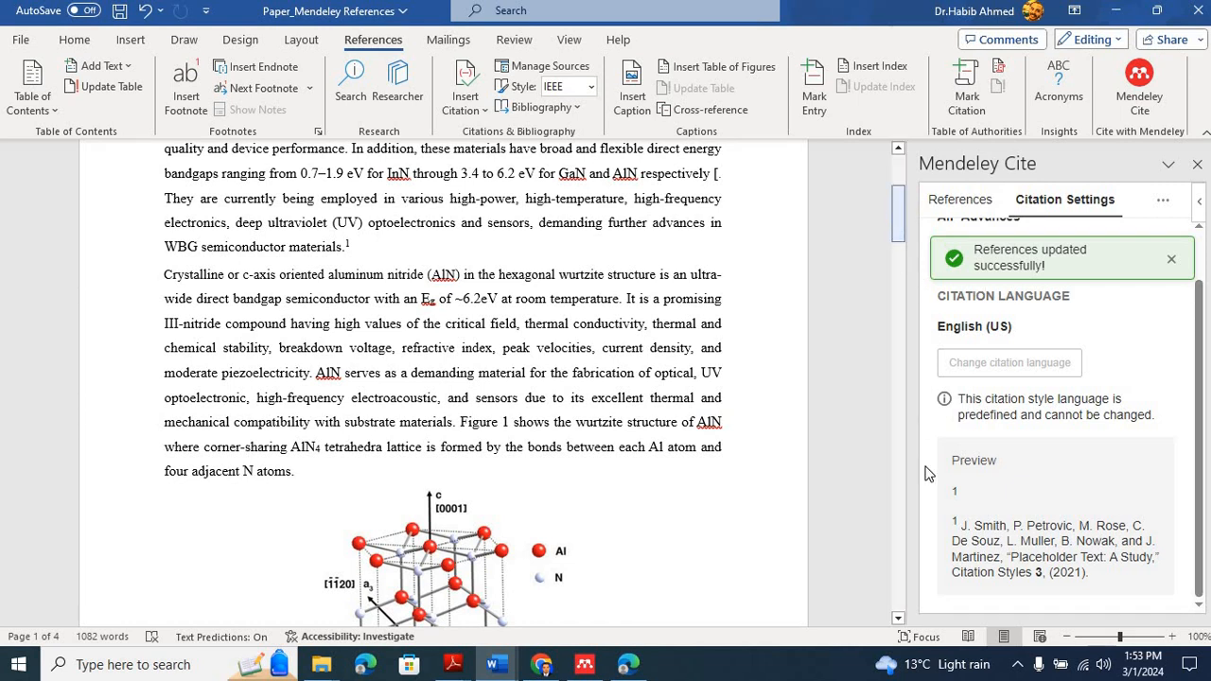
drag(898, 213, 900, 608)
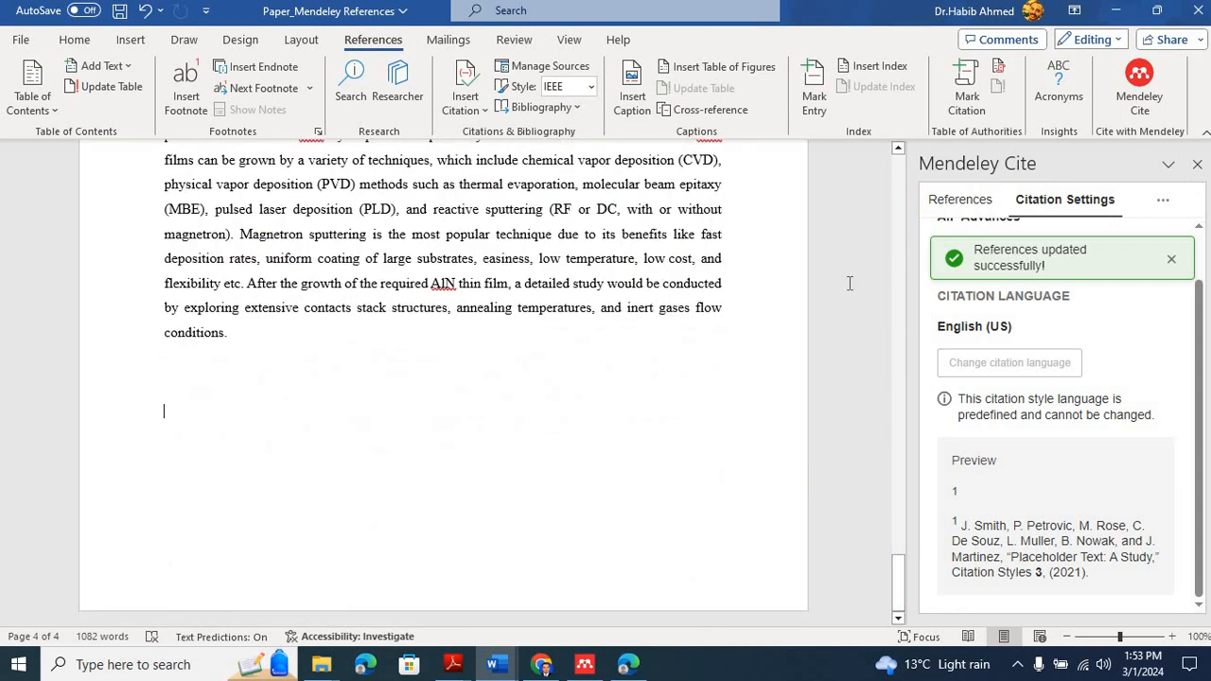
click(1162, 201)
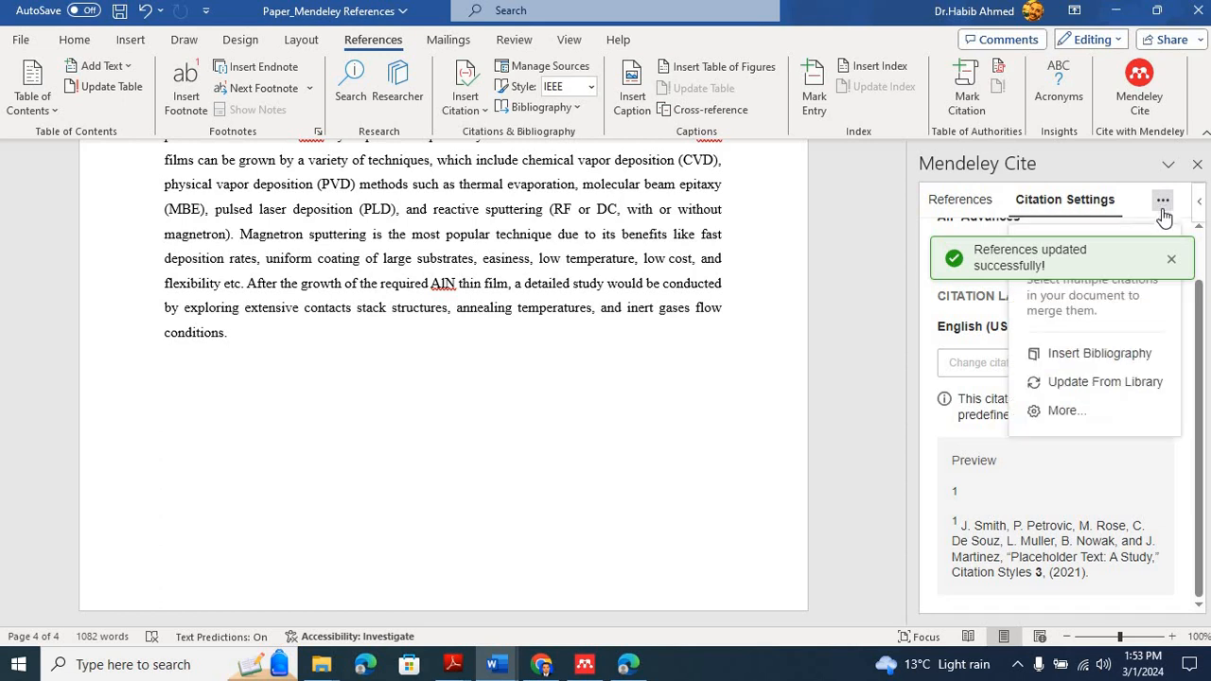
click(1169, 263)
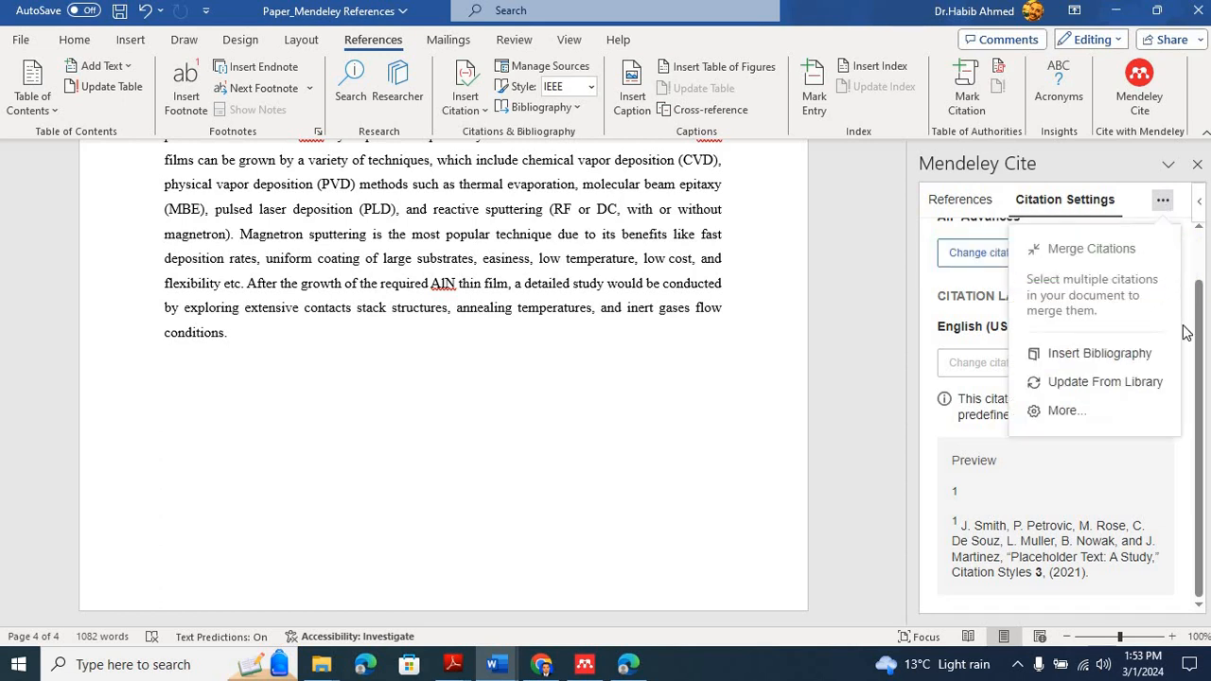
click(1163, 204)
click(1163, 204)
Update the cited references from the Mendeley library and scroll to the end of the paper
drag(1198, 386, 1198, 244)
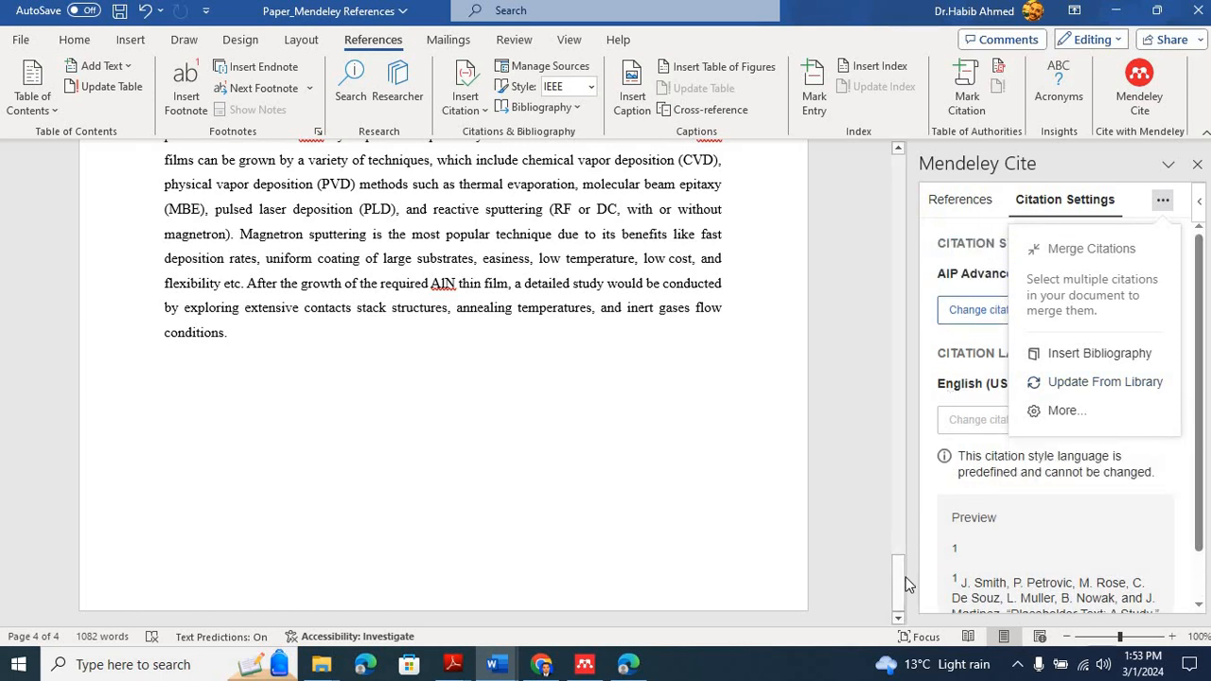
drag(899, 583, 852, 133)
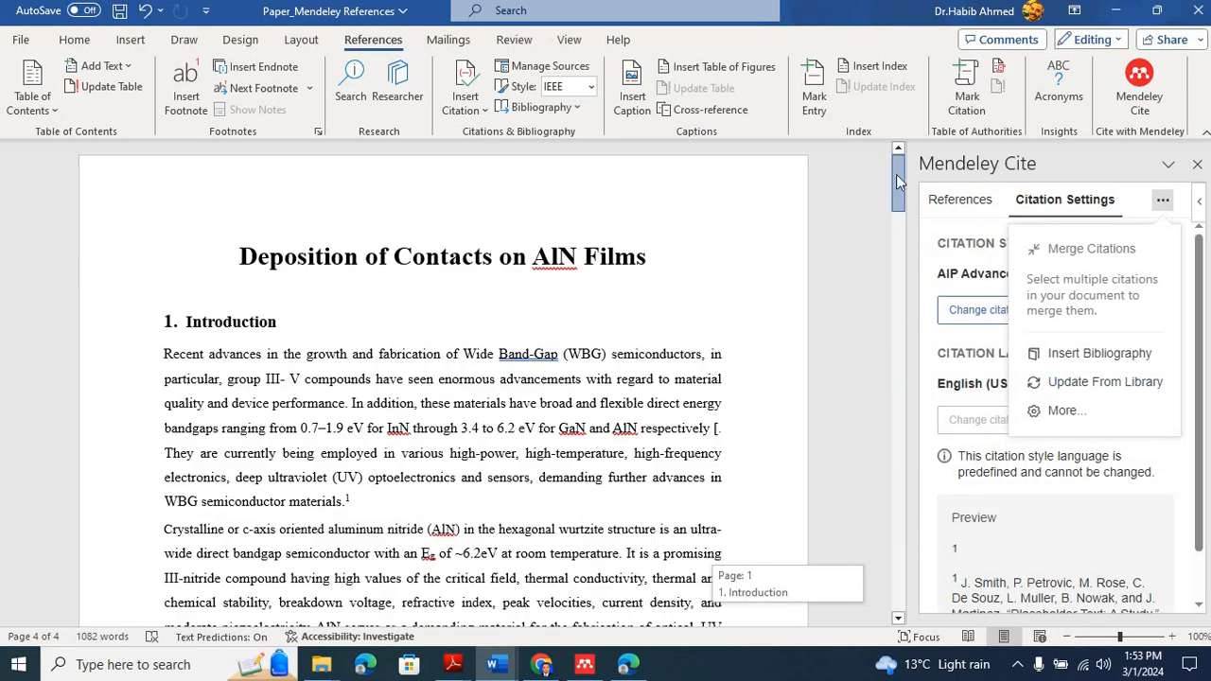
click(346, 500)
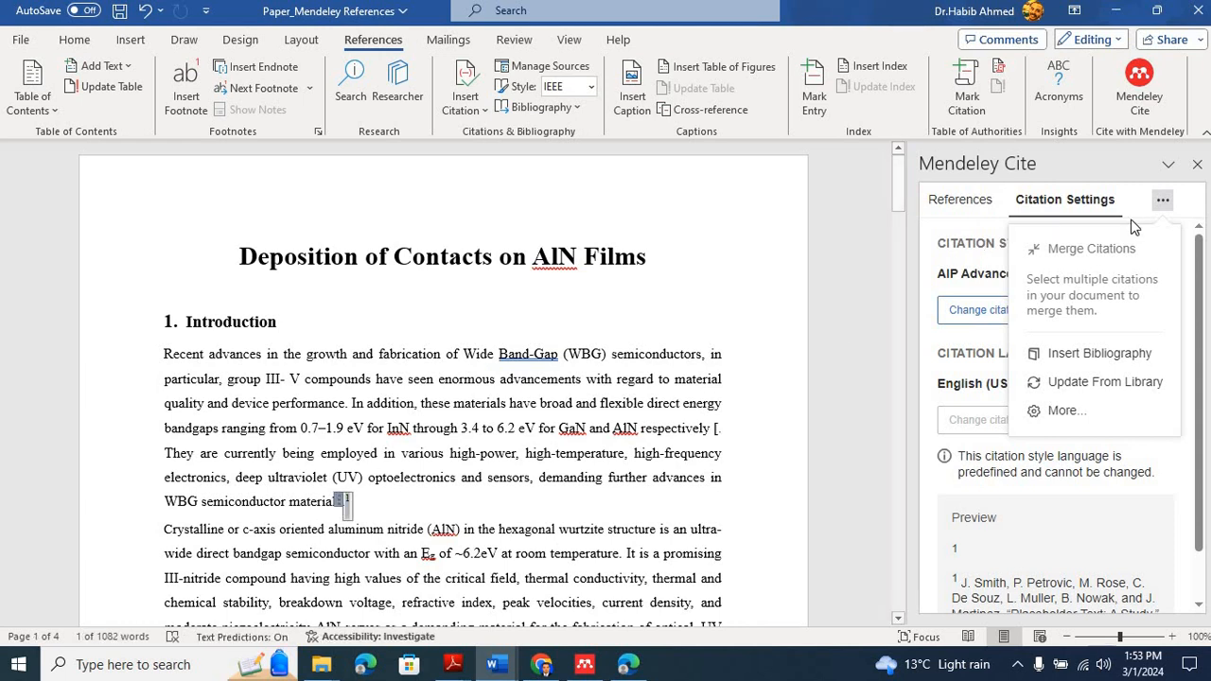
click(960, 201)
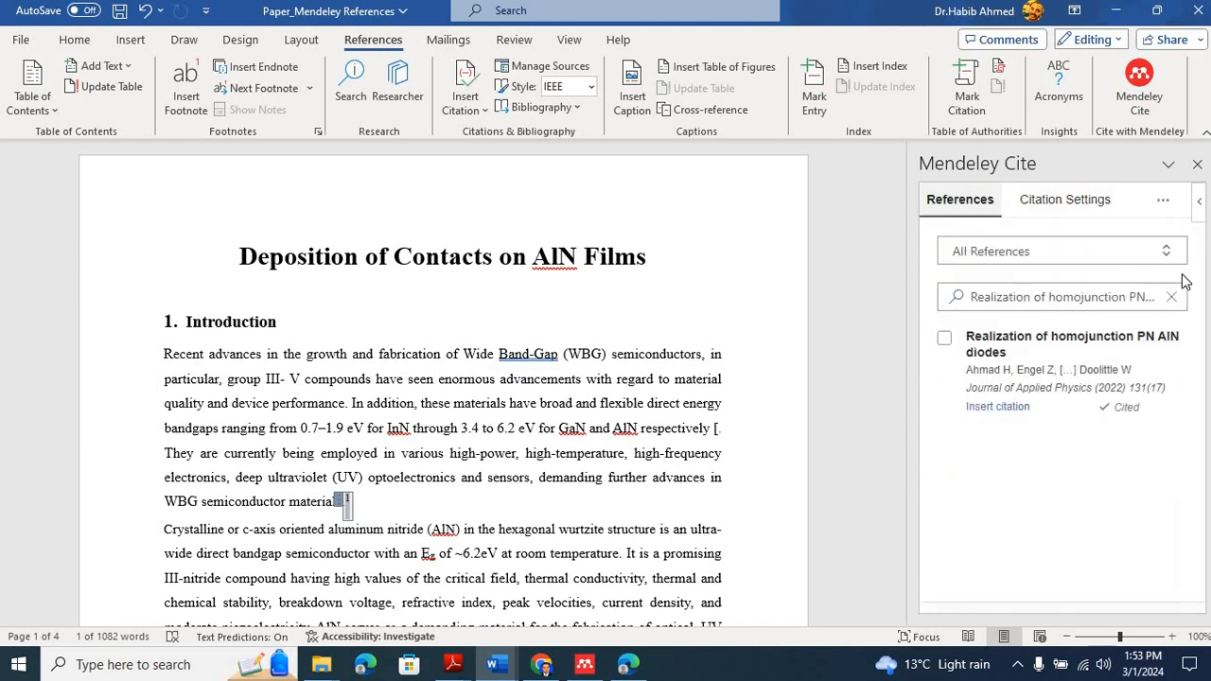
click(1166, 200)
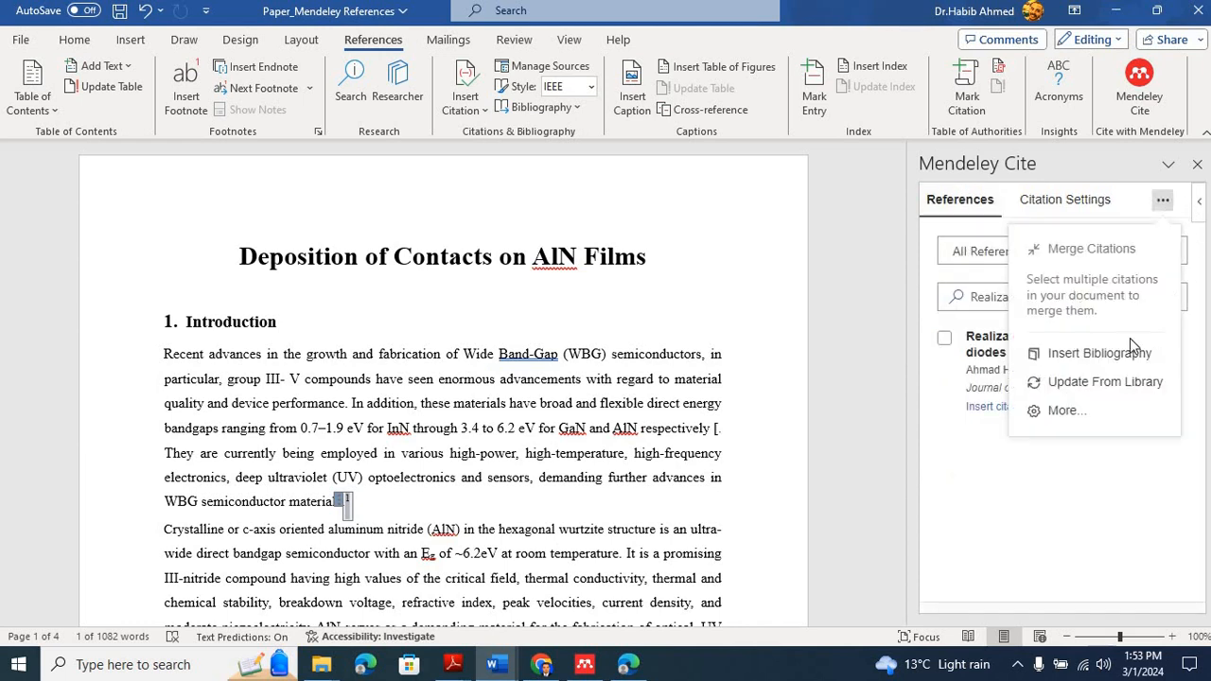
click(1074, 381)
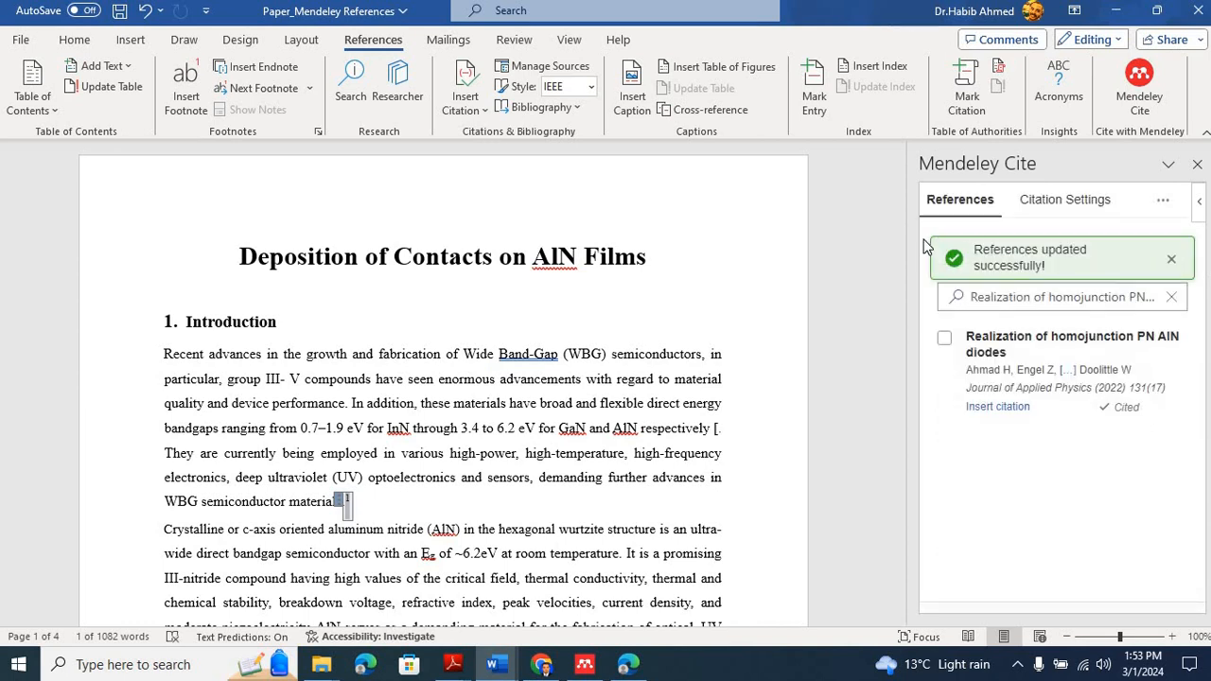
drag(899, 187, 916, 606)
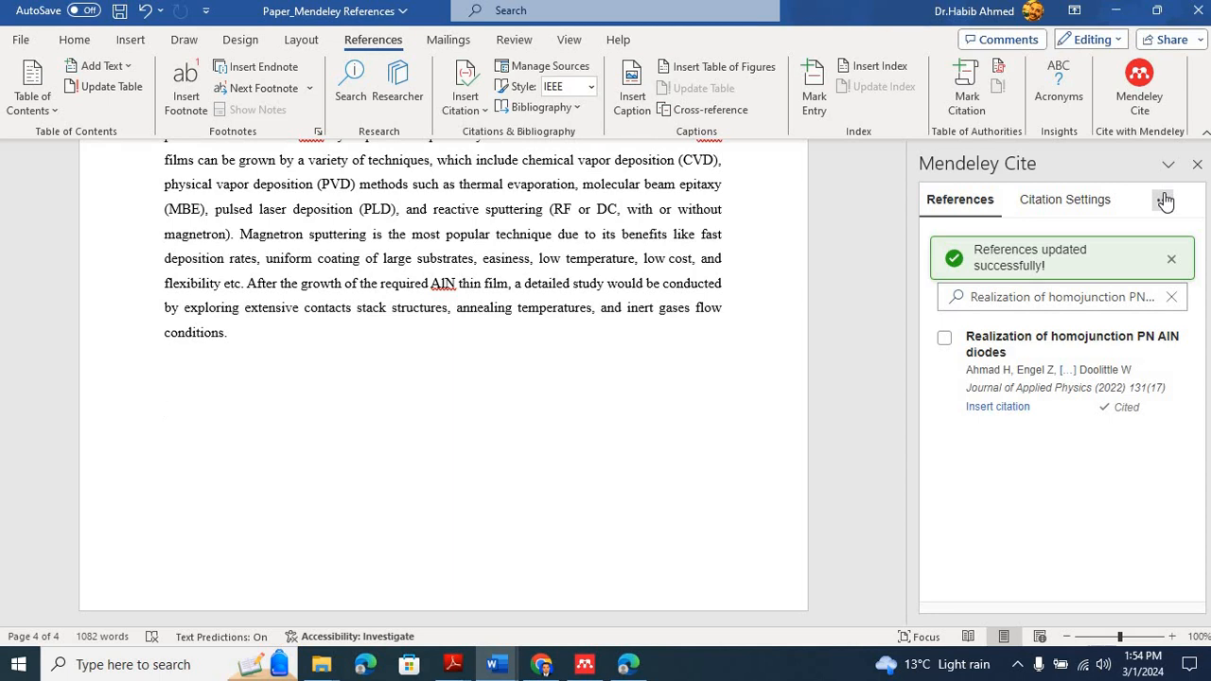
Insert the Mendeley bibliography and type the heading 'References' above it
click(1163, 199)
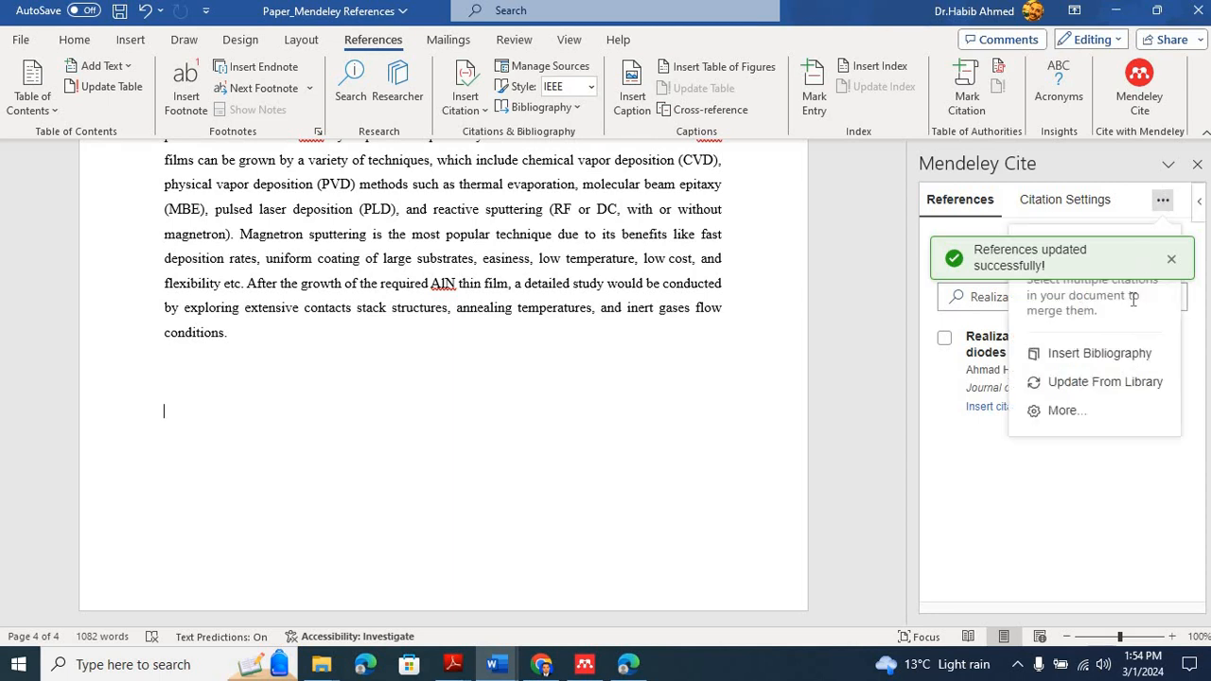
click(1116, 352)
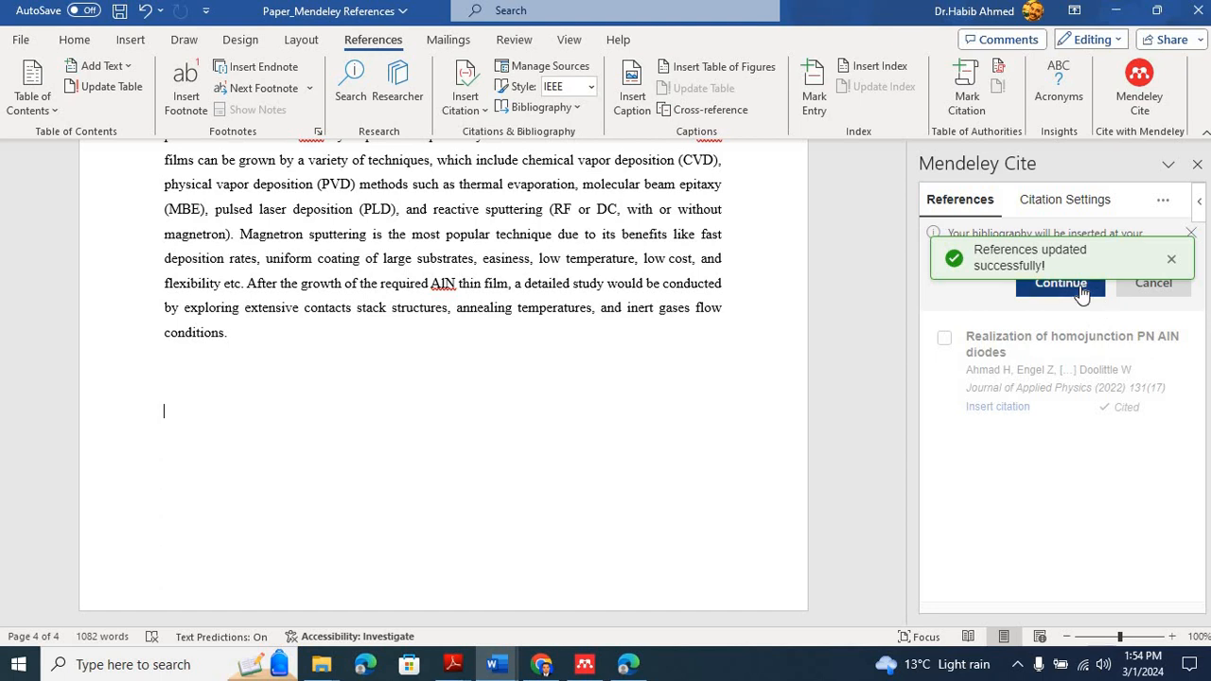
click(179, 383)
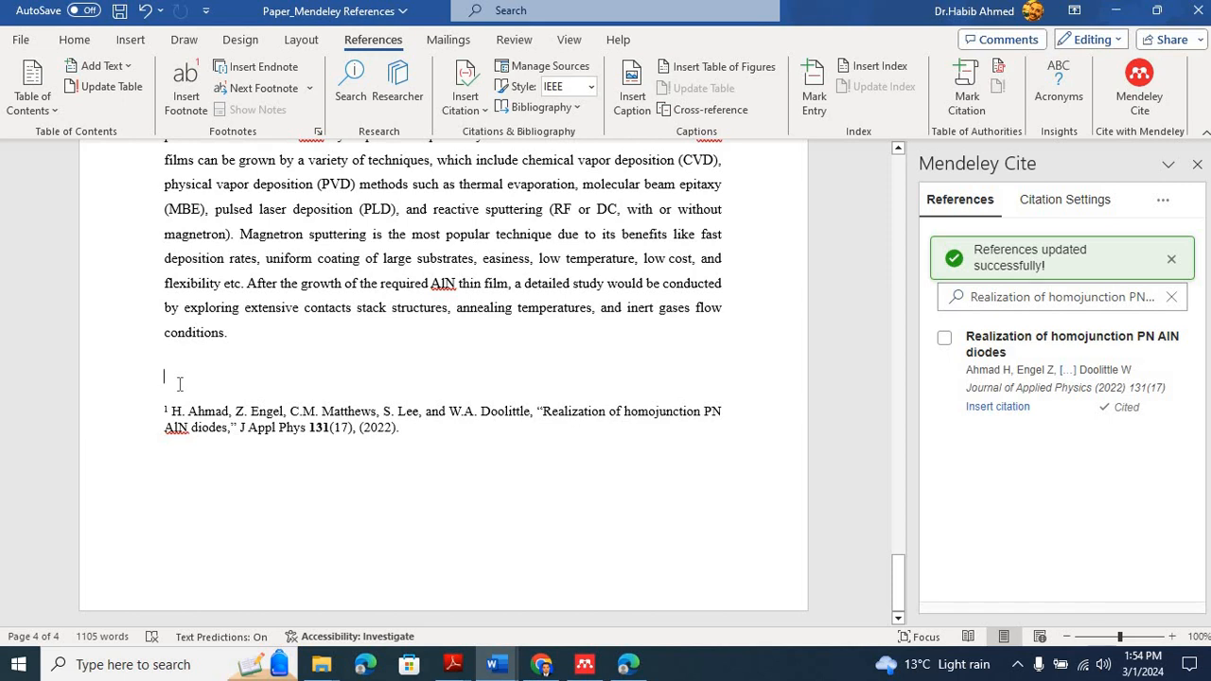
text(Re)
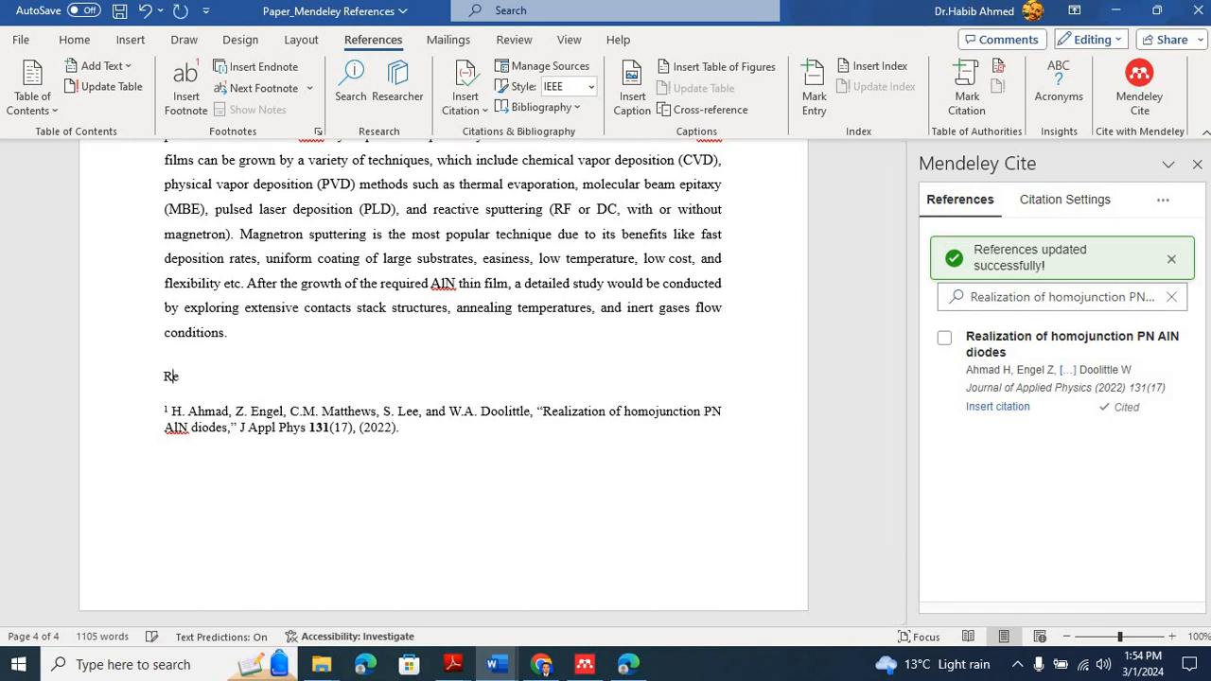
text(ference)
drag(150, 377, 289, 378)
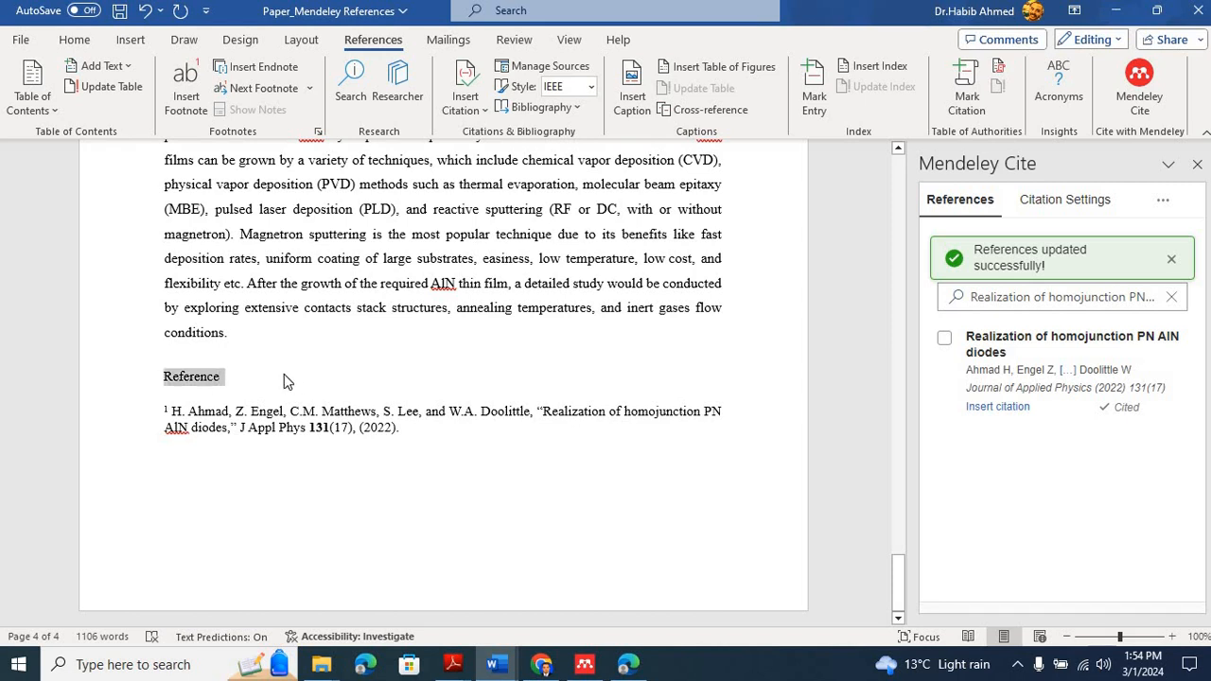
click(227, 378)
text(s)
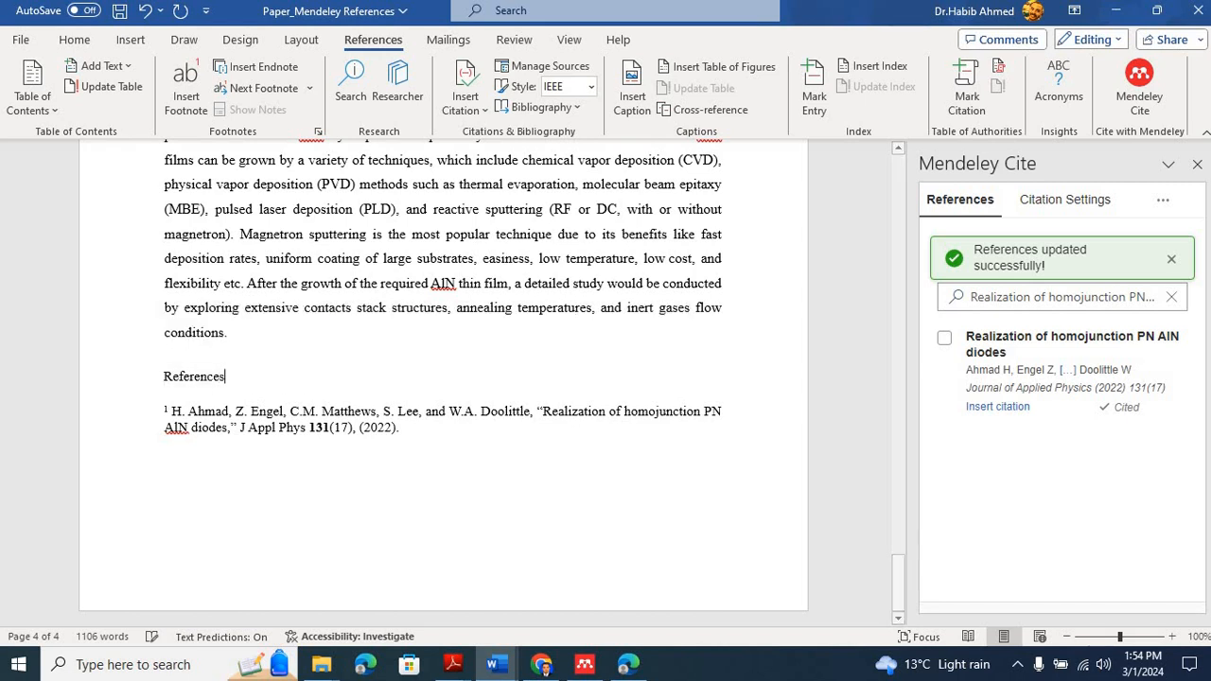
Enlarge the References heading to 22 pt, add a blank line above it, and save
double_click(152, 376)
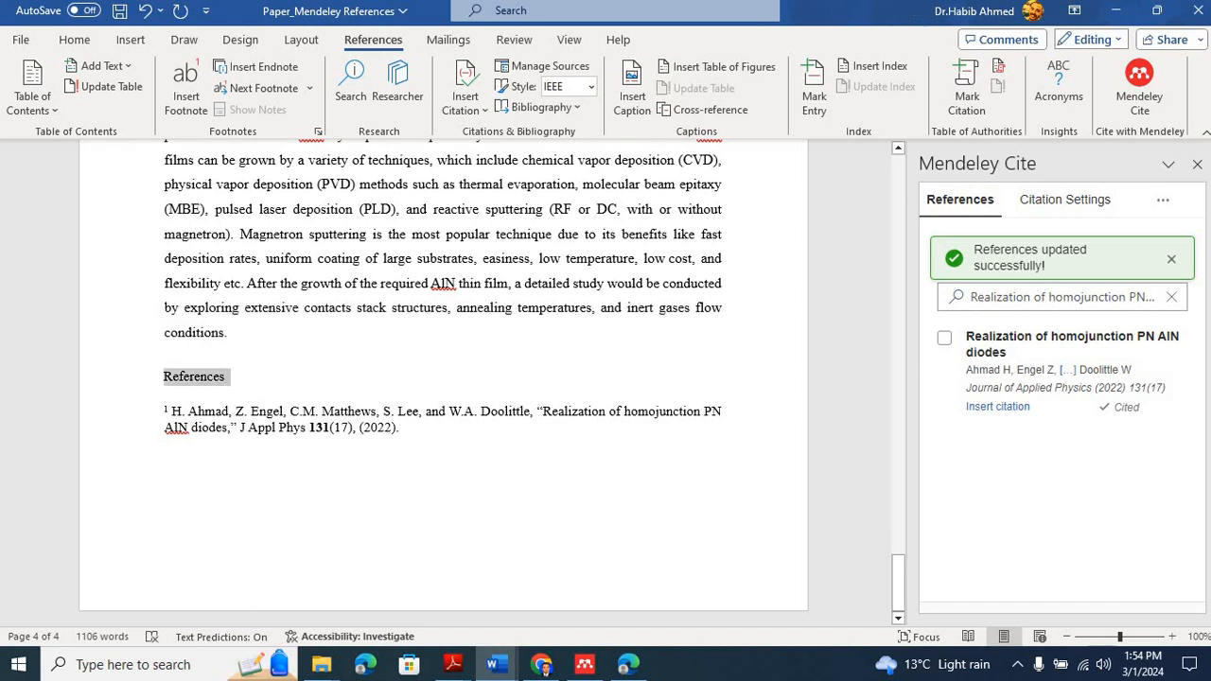
click(74, 39)
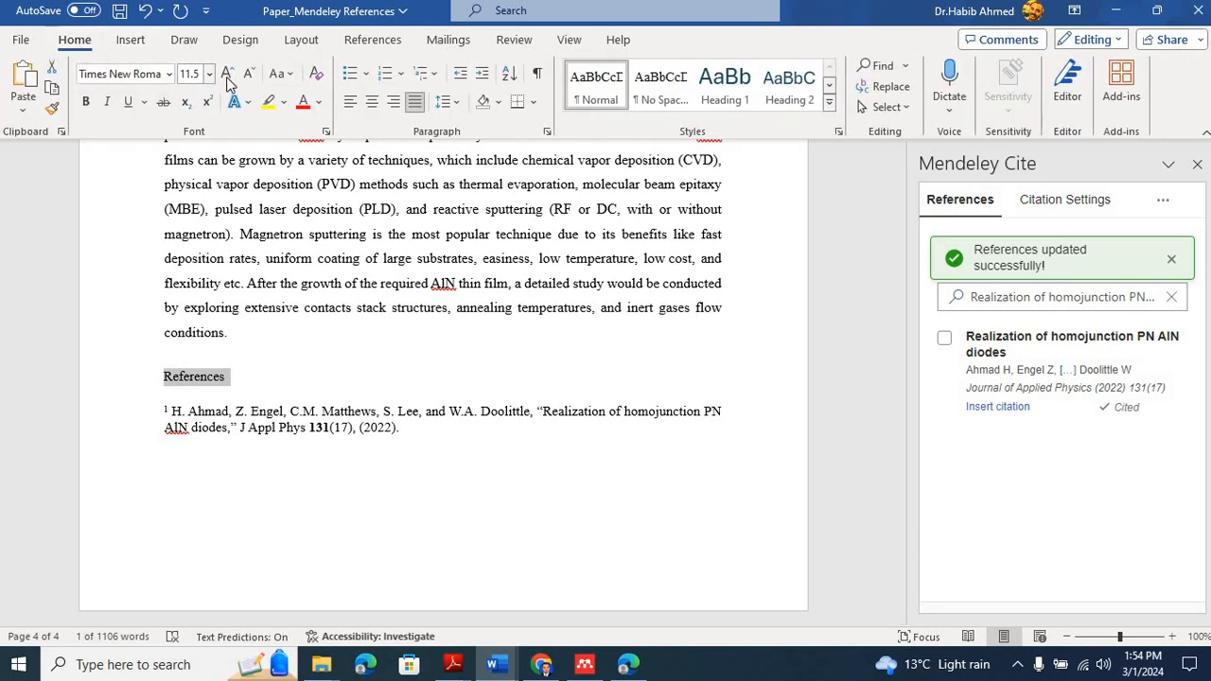
click(227, 73)
click(227, 73)
click(227, 74)
click(227, 74)
click(227, 74)
click(227, 74)
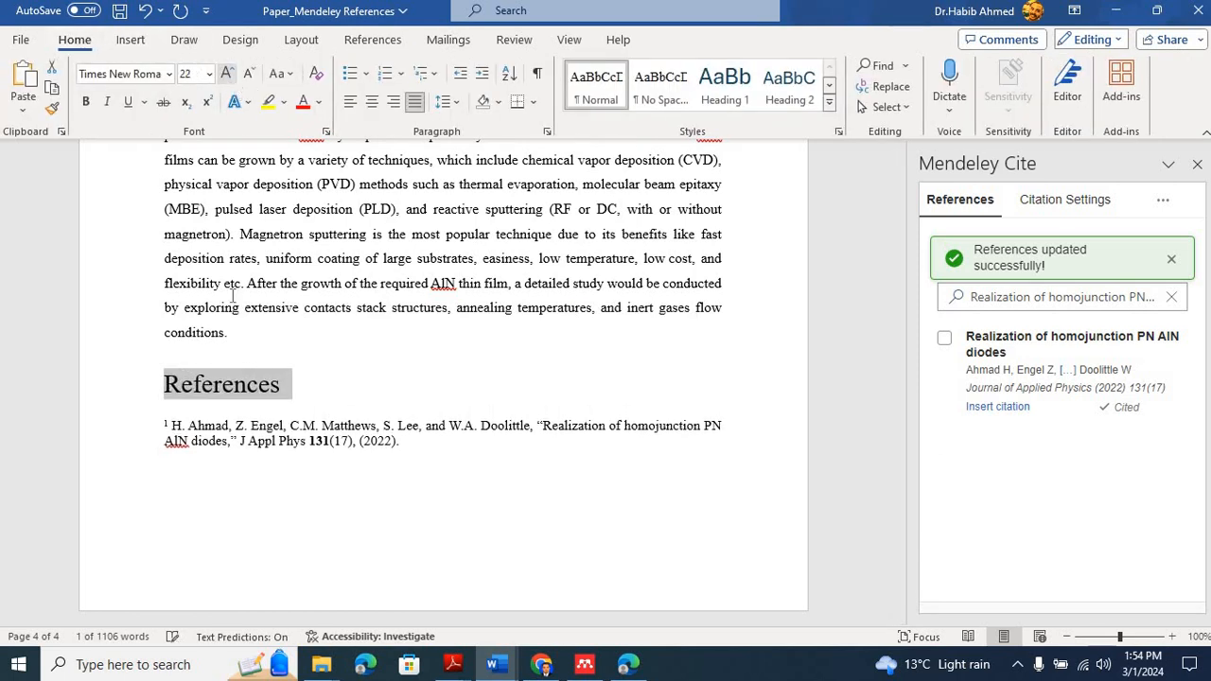
click(271, 369)
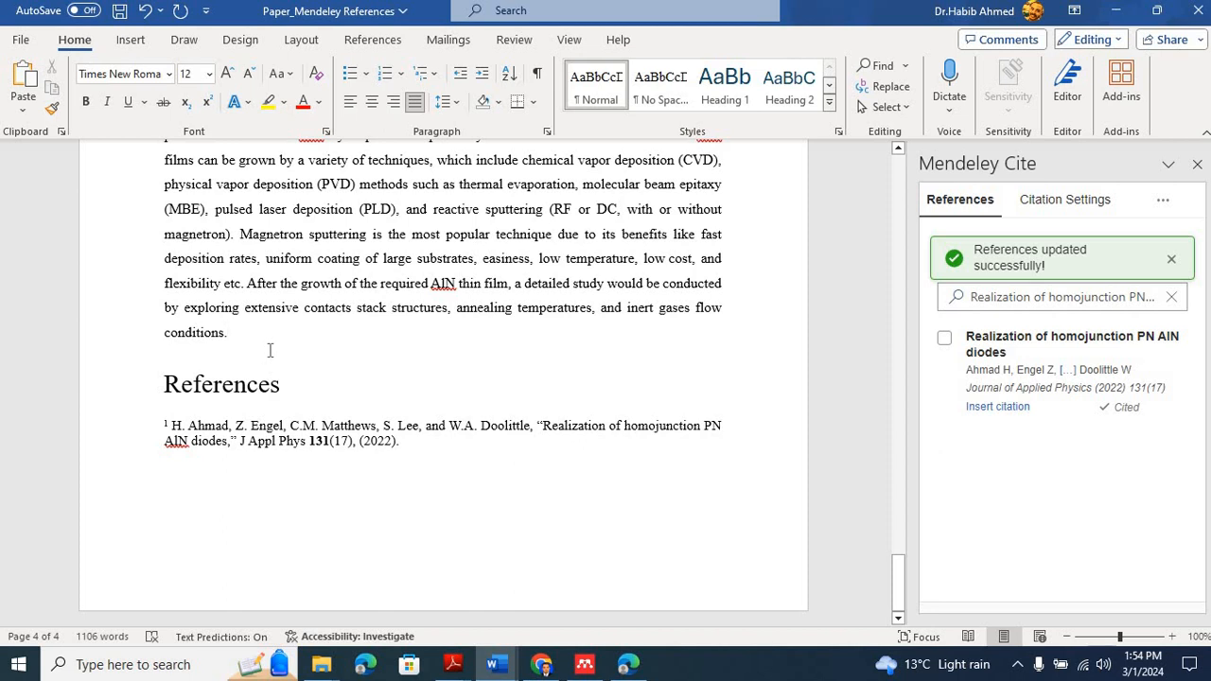
key(Return)
key(Return)
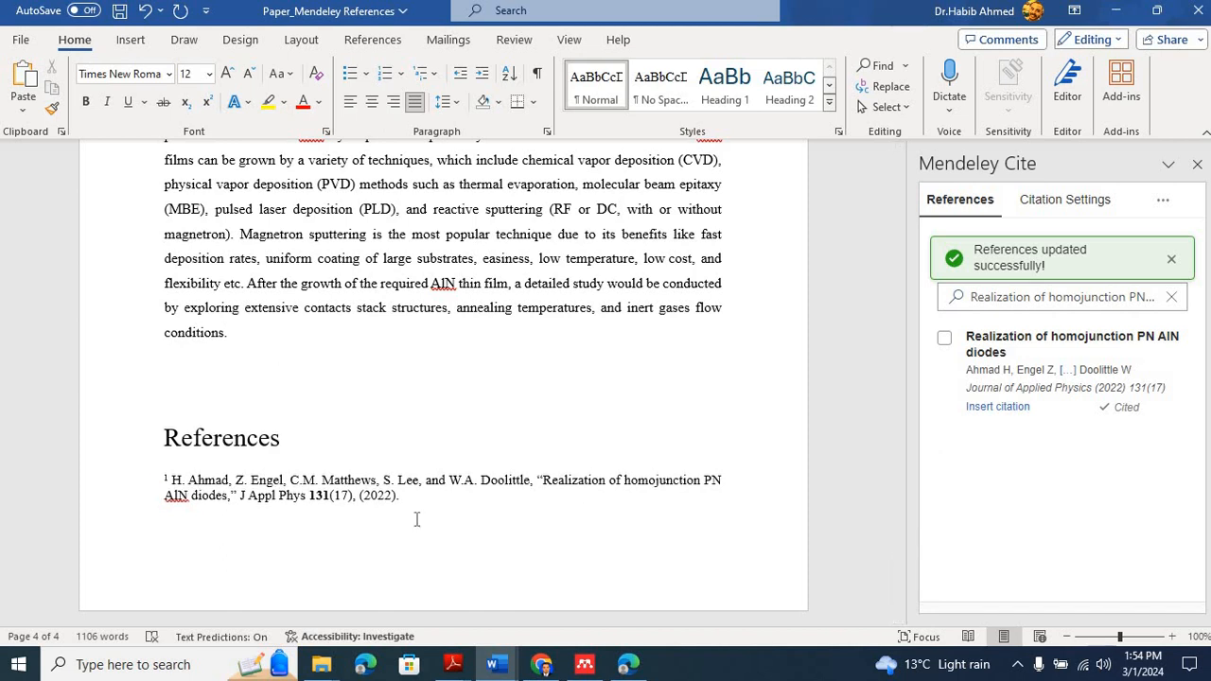
key(ctrl+s)
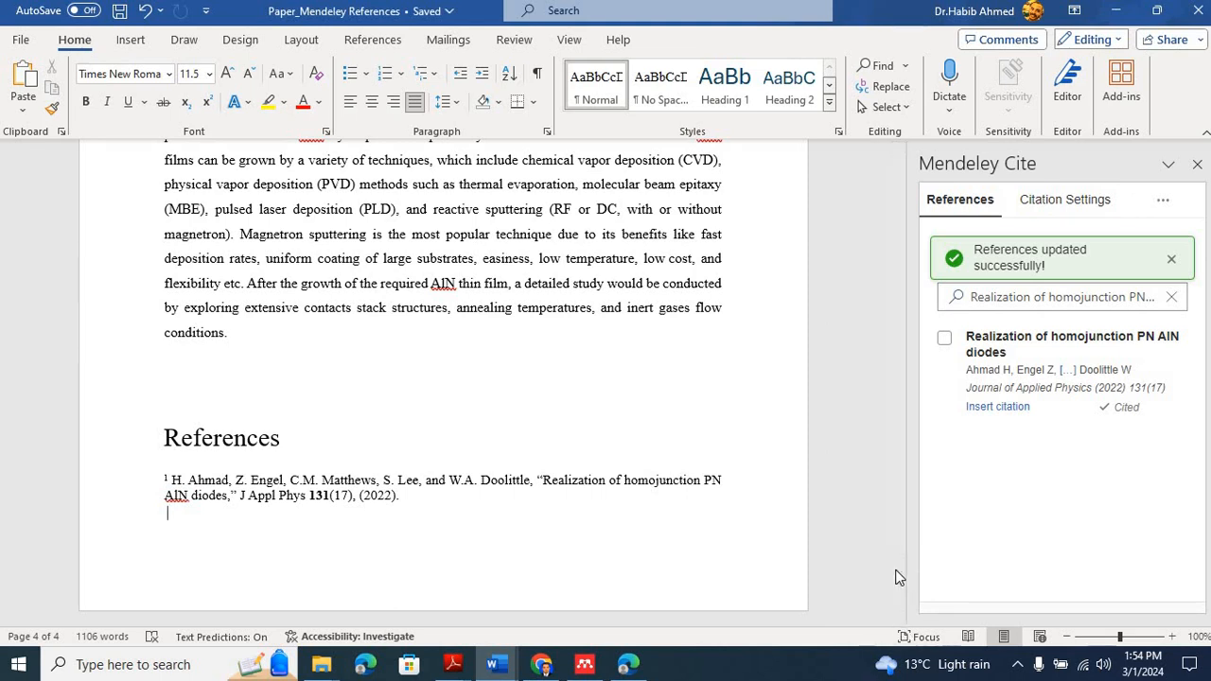
drag(900, 573, 875, 205)
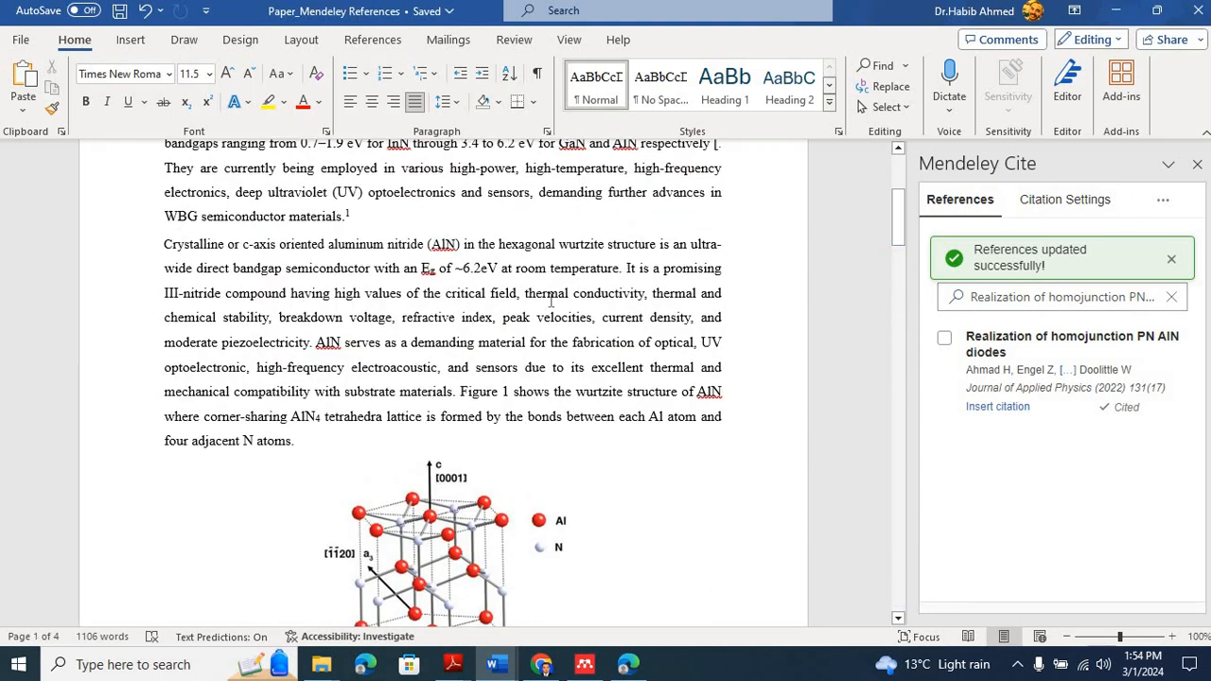
Set the citation point after 'piezoelectricity.' and search the Mendeley Cite library for 'AlN'
click(315, 342)
click(1171, 296)
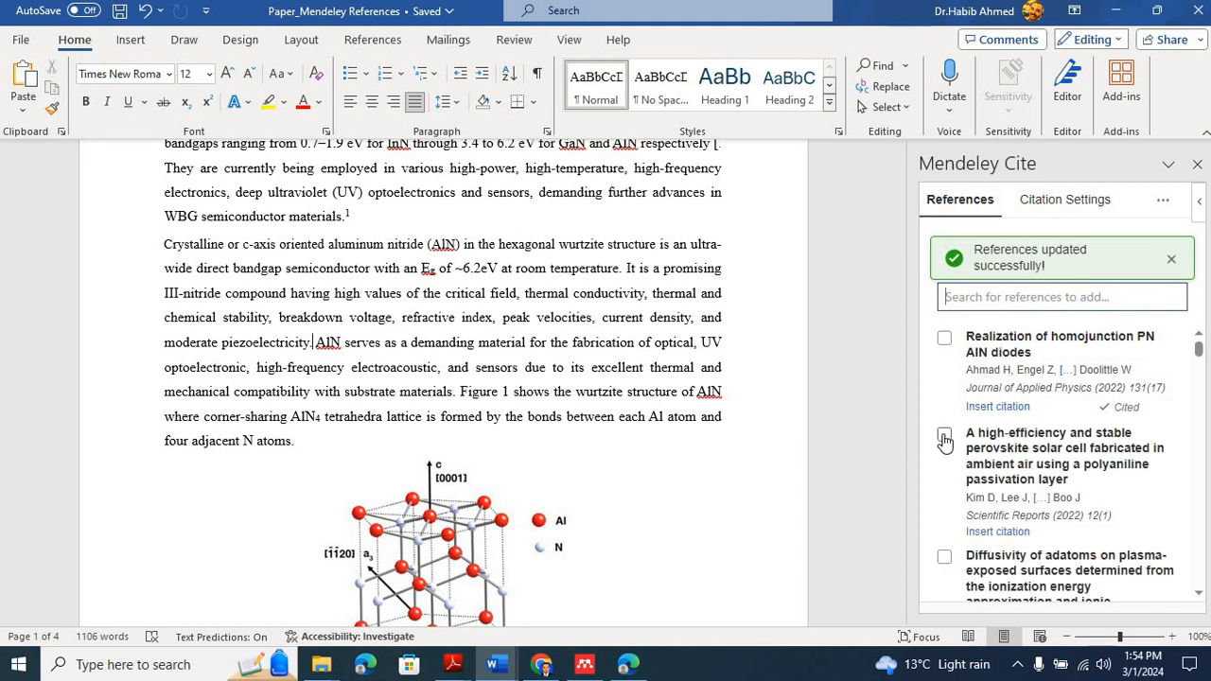
text(AlN)
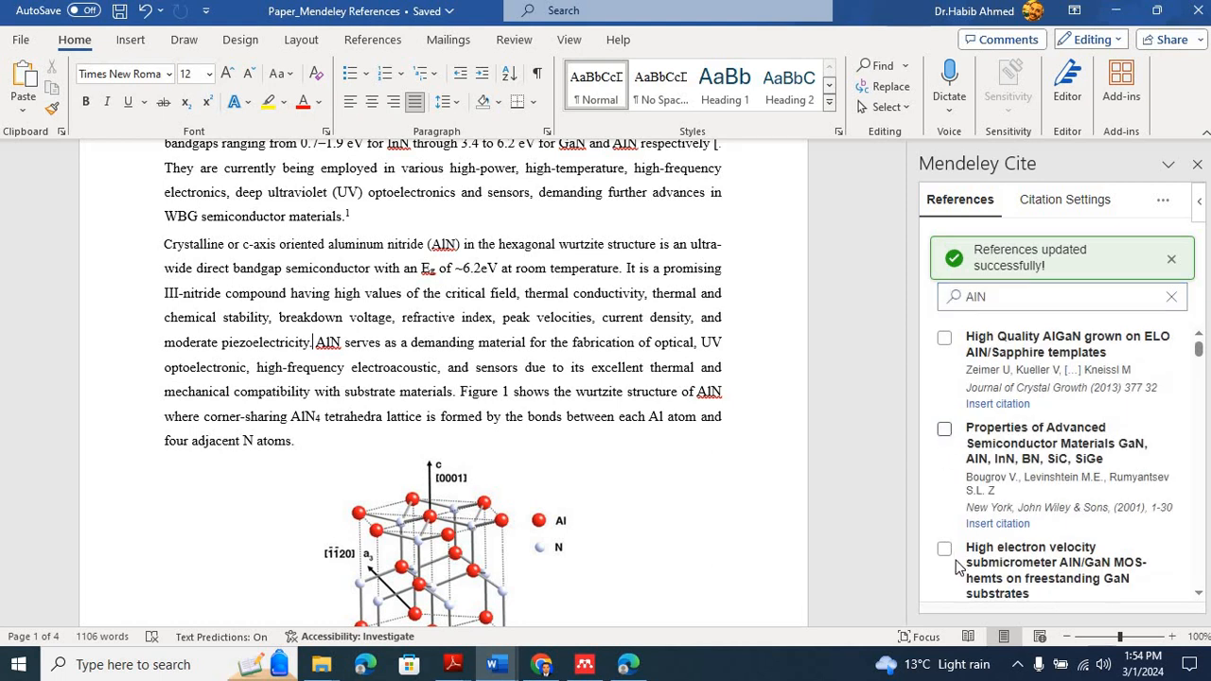
Cite the semiconductor materials, AlGaN-on-ELO, rare-earth AlN and GaN photodetector papers as citations 2–5
click(945, 432)
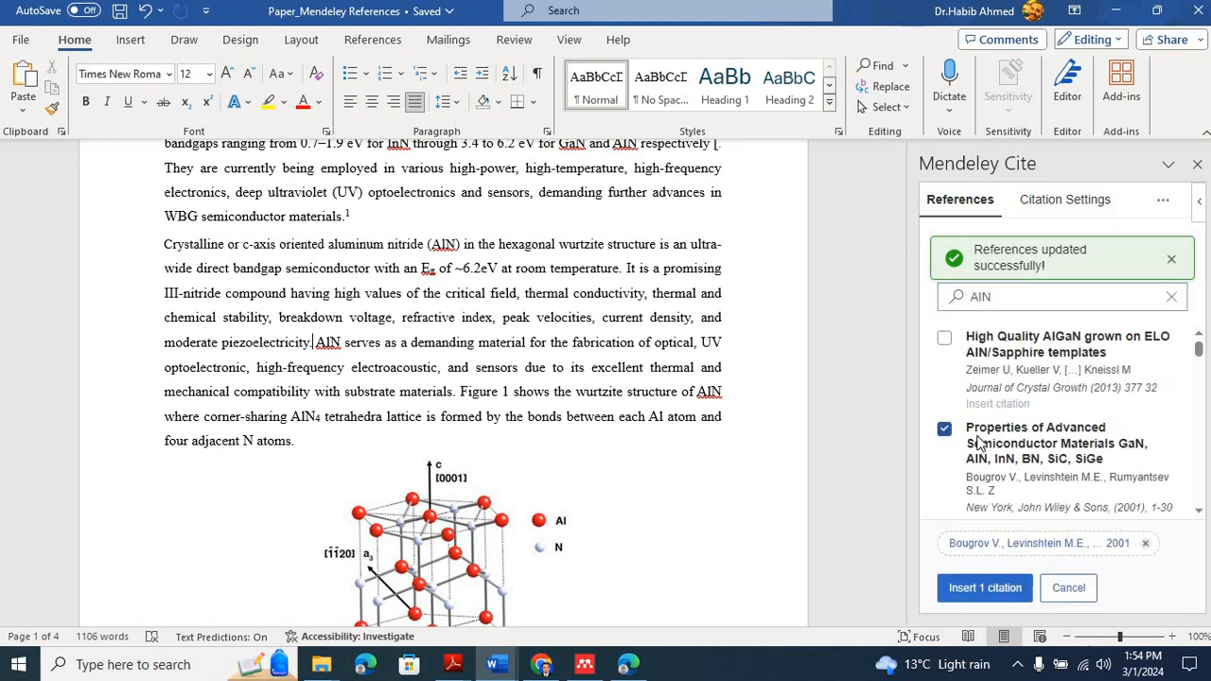
click(944, 339)
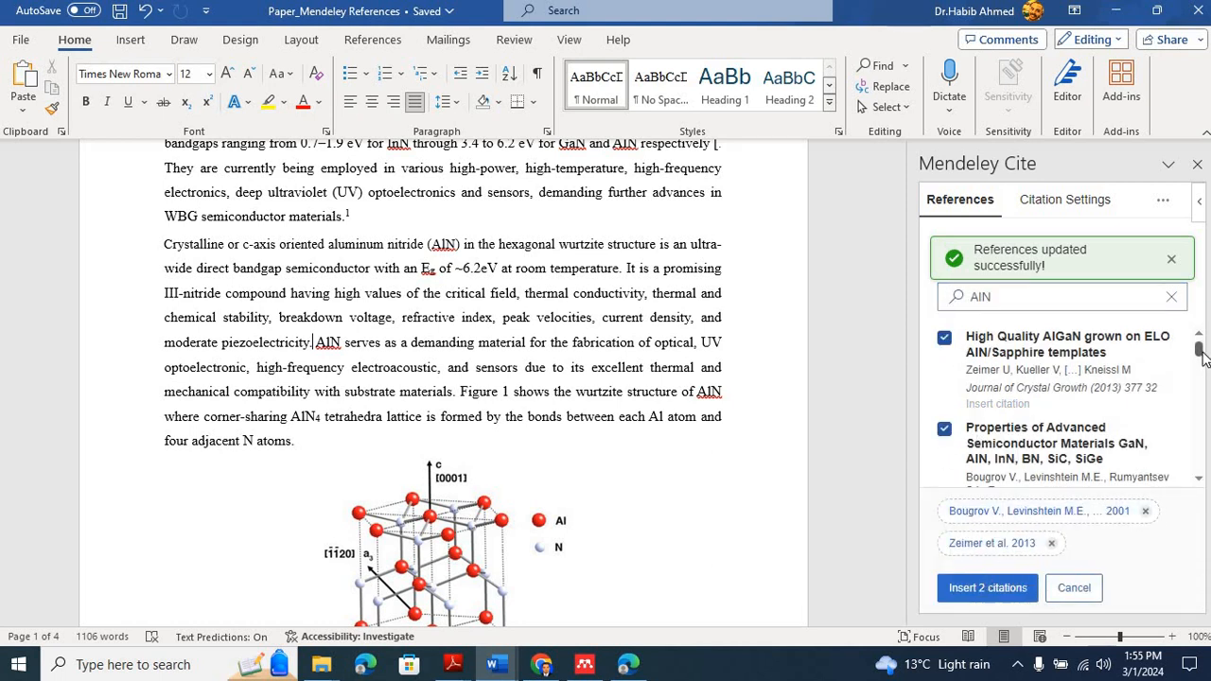
drag(1202, 352, 1203, 365)
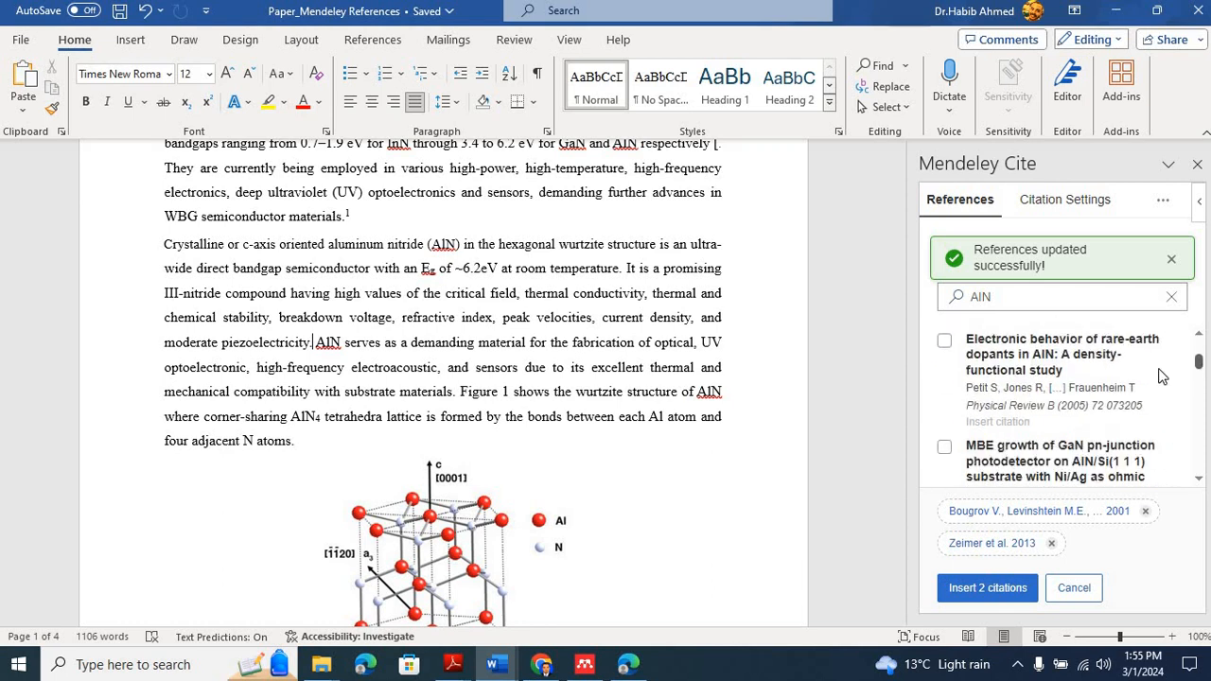
click(945, 342)
click(945, 447)
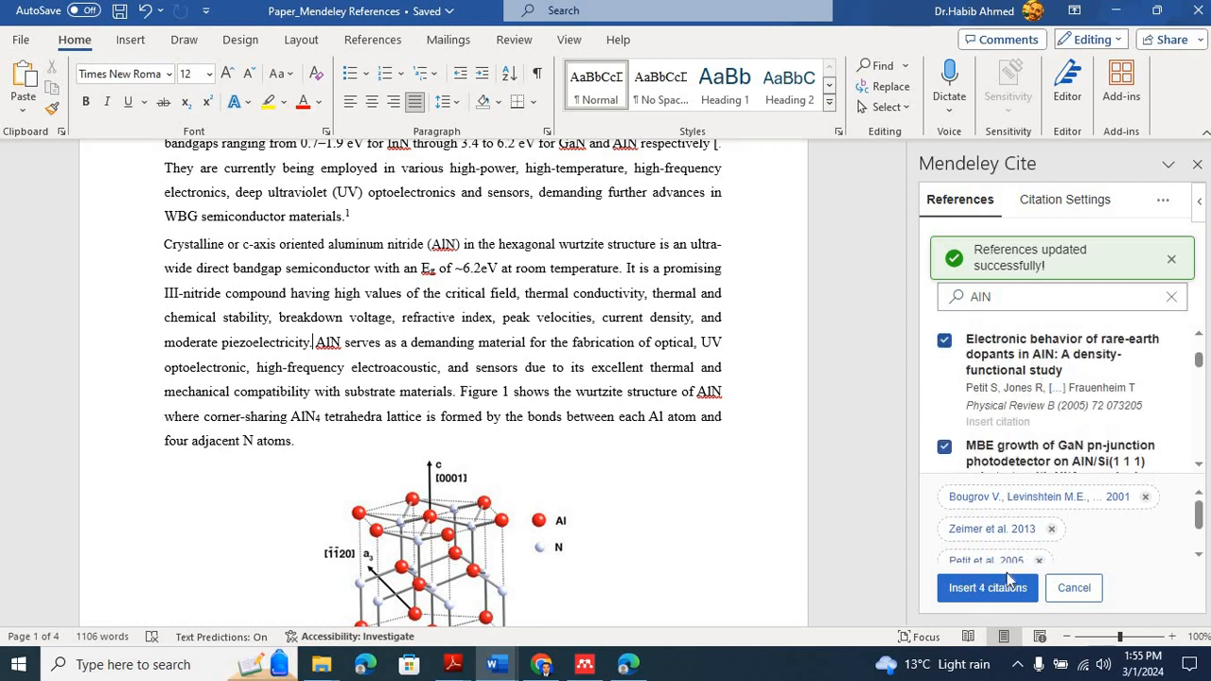
click(989, 587)
scroll(771, 366, down, 2)
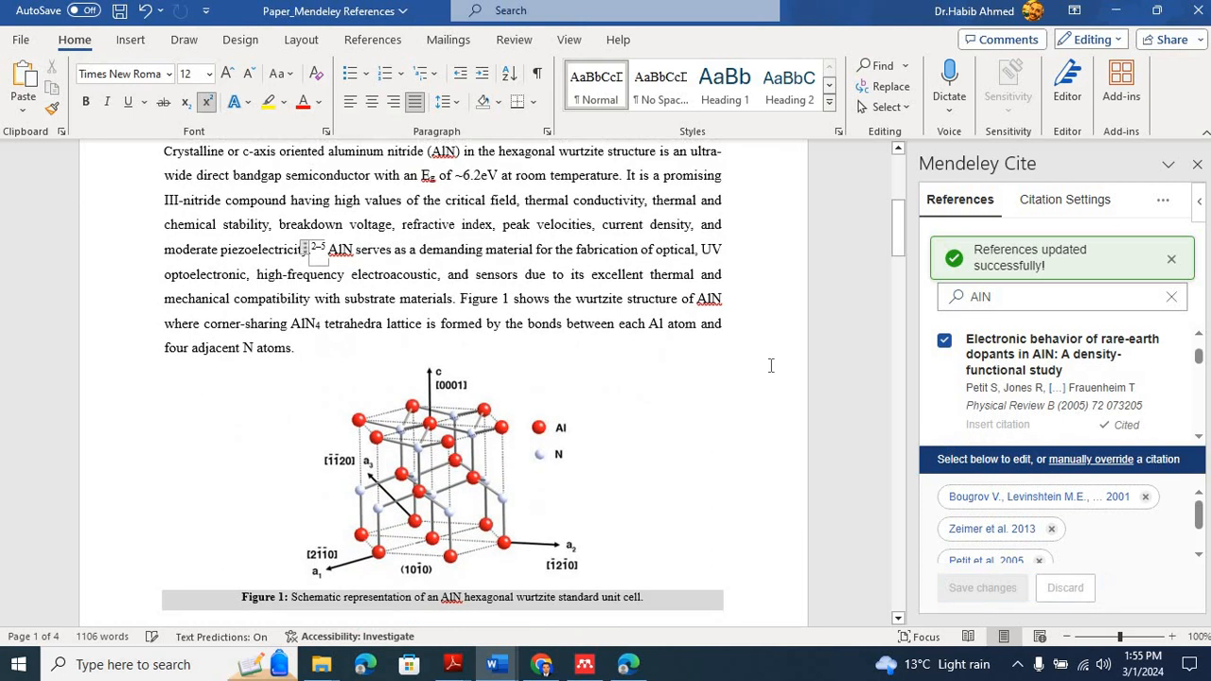
click(410, 284)
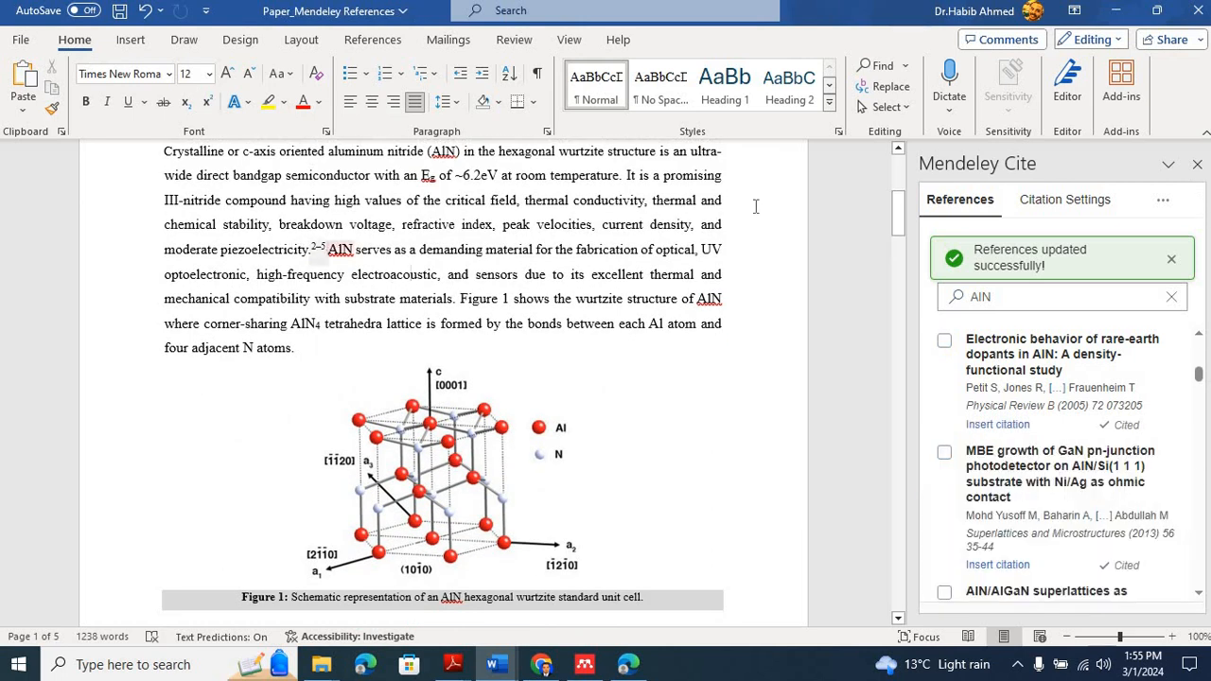
drag(896, 242, 901, 533)
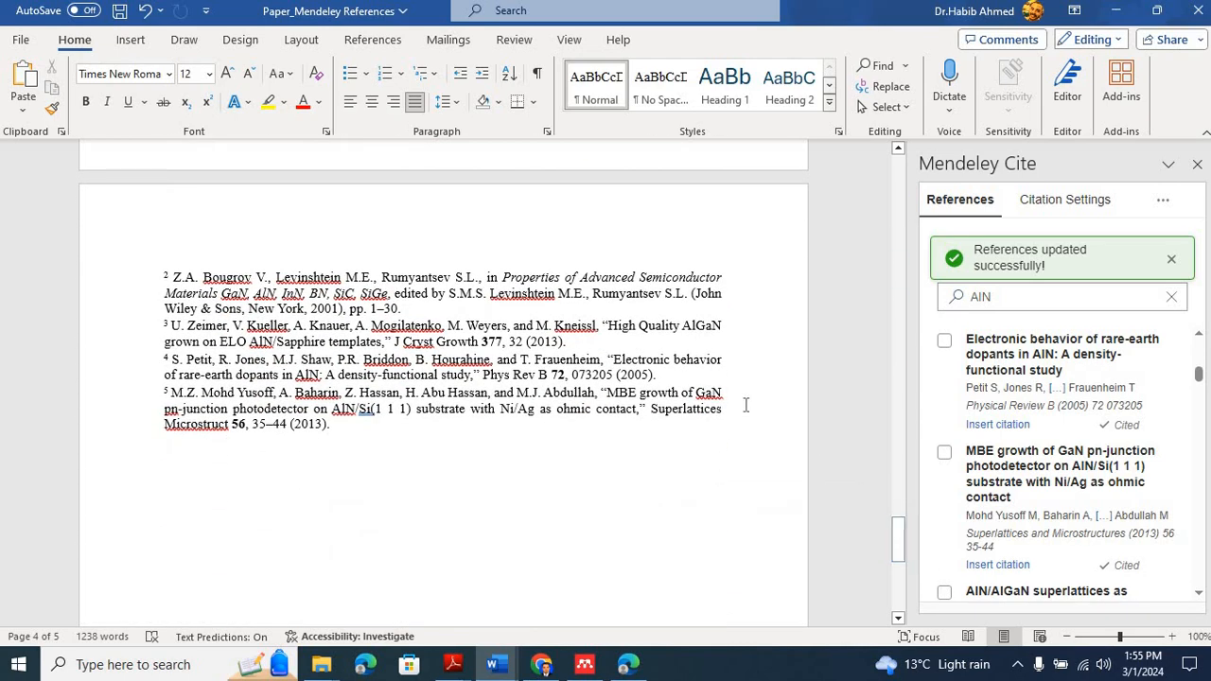
Check the five-entry bibliography, then place the cursor after 'atoms.' in the wurtzite paragraph
click(196, 424)
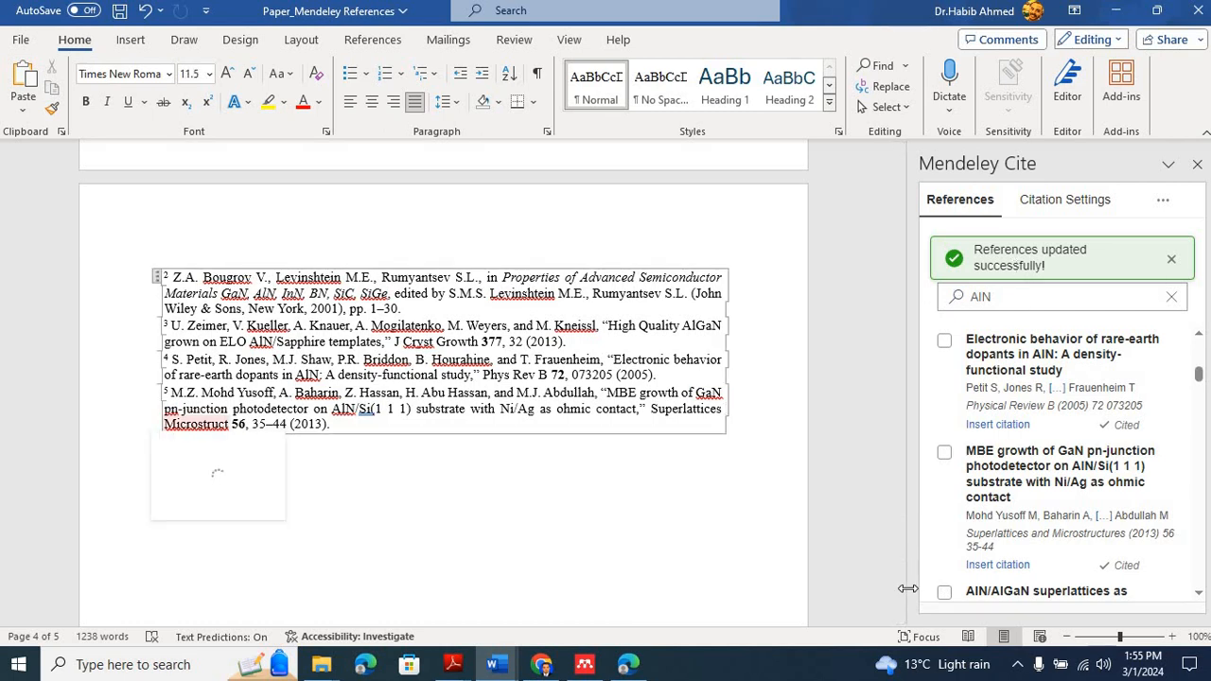
drag(900, 535, 886, 156)
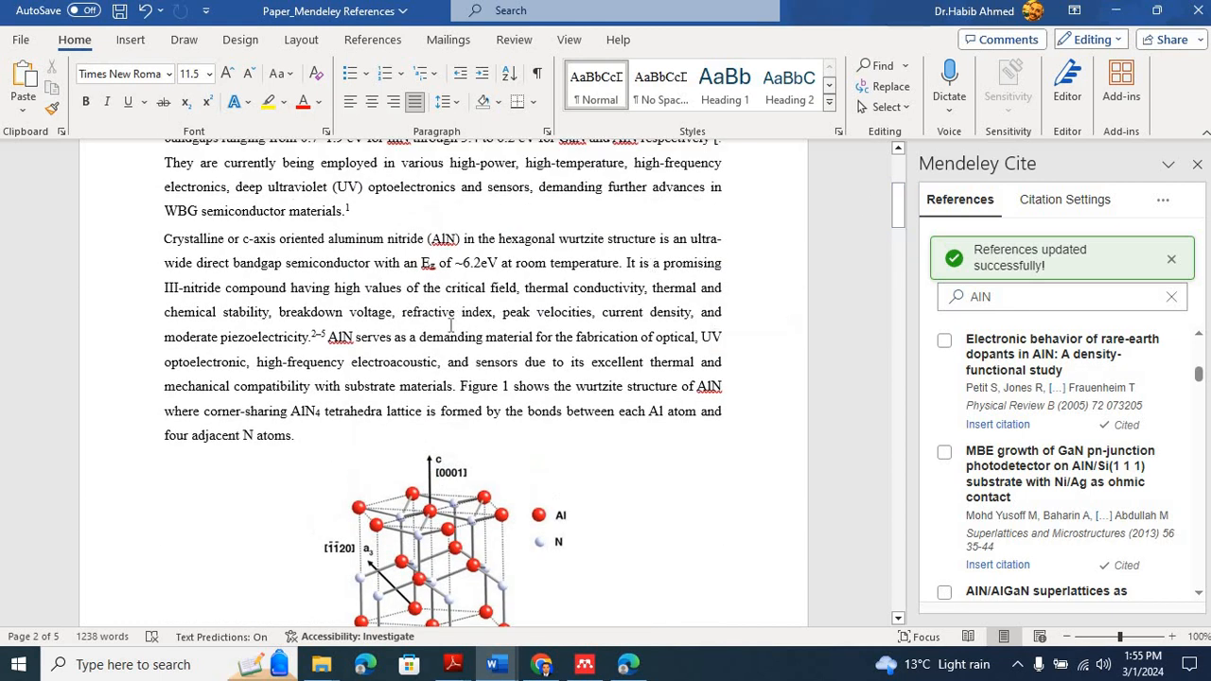
click(295, 435)
Copy the 'Prospectives for AlN electronics and optoelectronics' title from its PDF and return to the Word paper
mouse_move(500, 619)
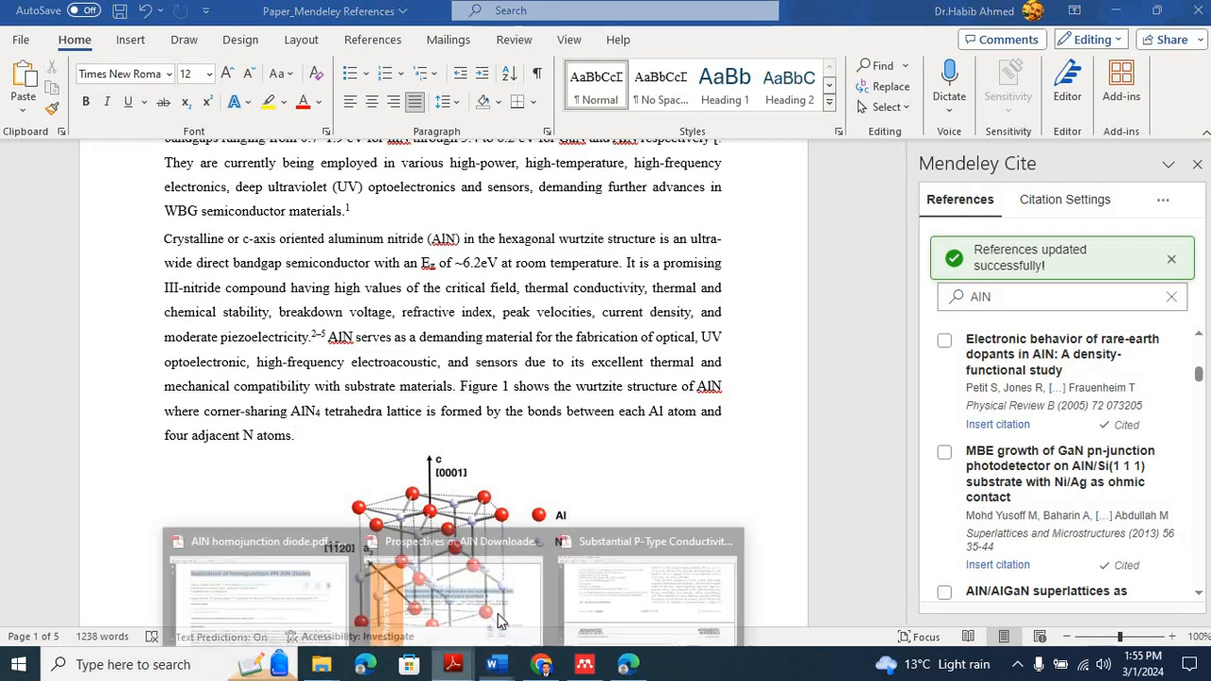
click(482, 603)
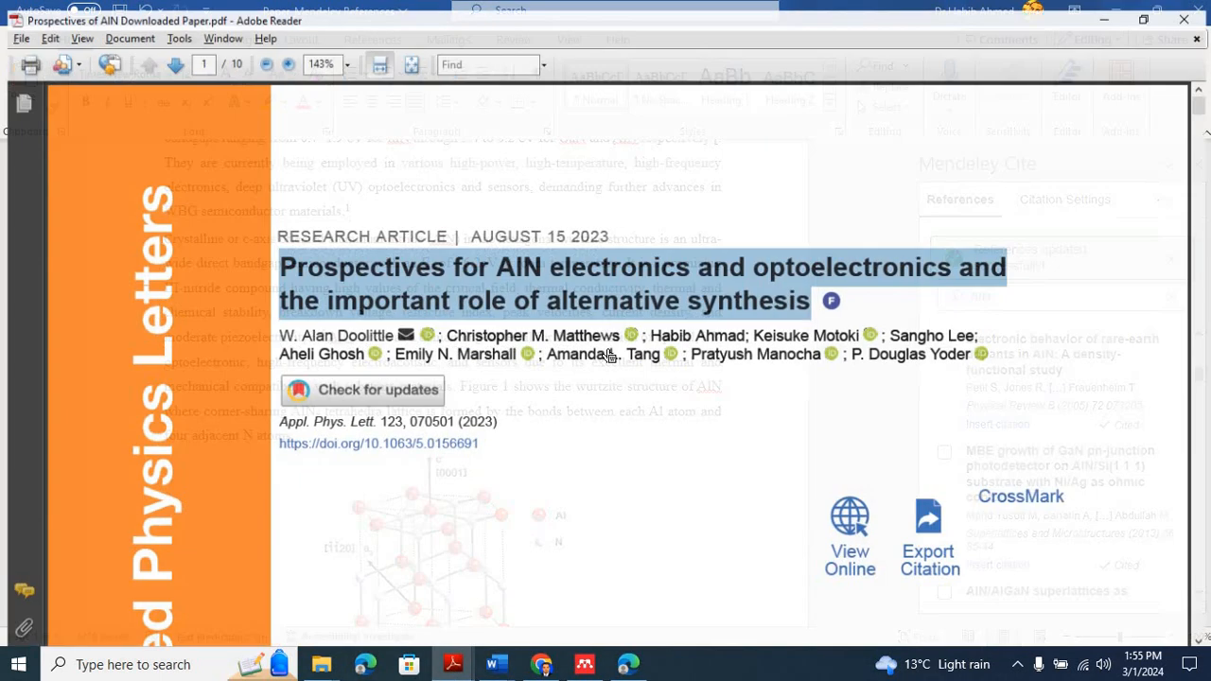
right_click(651, 252)
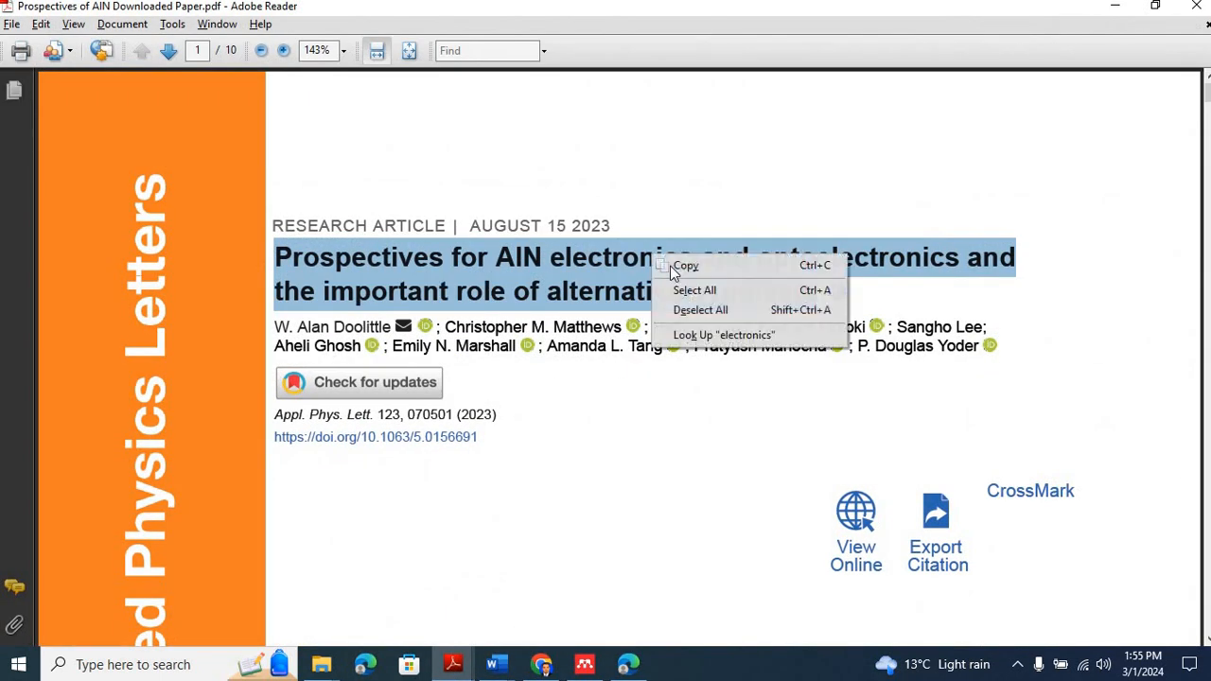
click(679, 268)
click(499, 665)
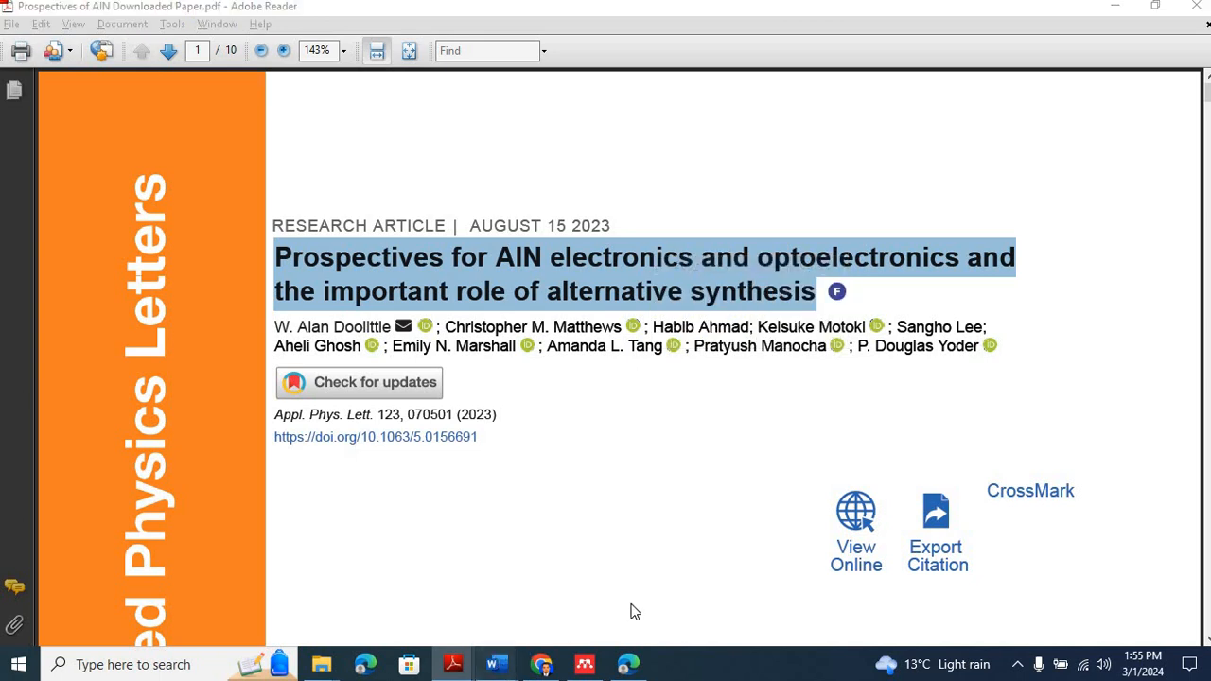
click(599, 604)
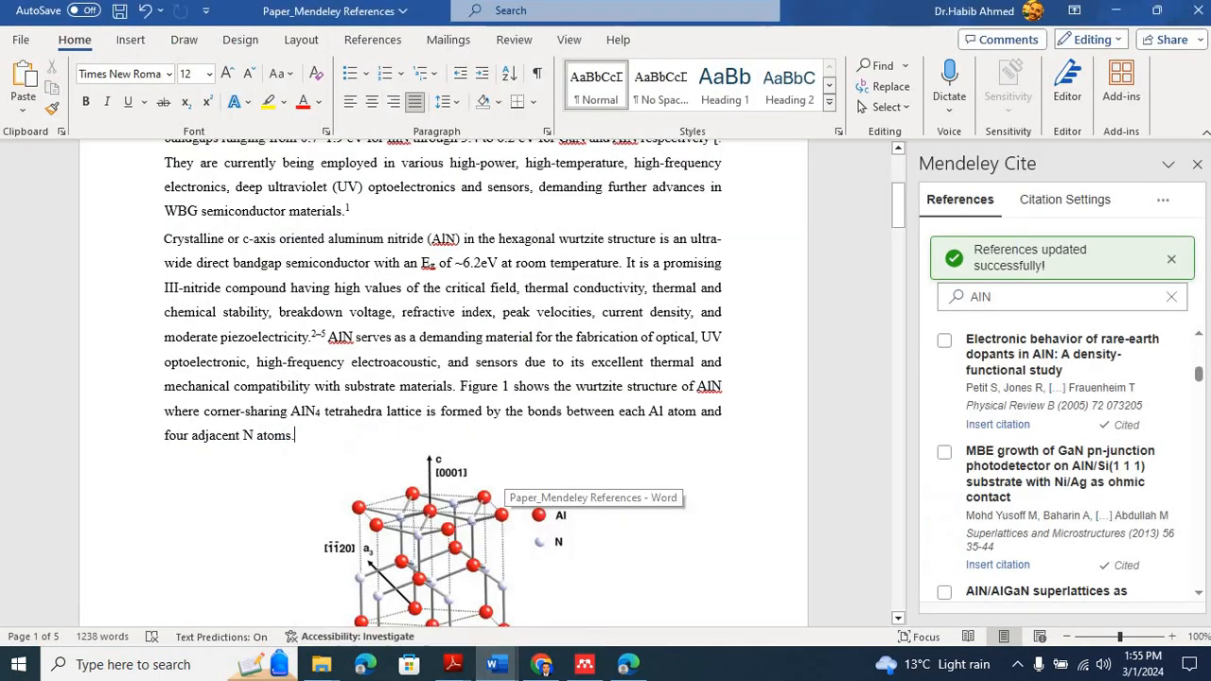
Search Mendeley Cite for the pasted Prospectives title and select the unmatched query text
click(1173, 299)
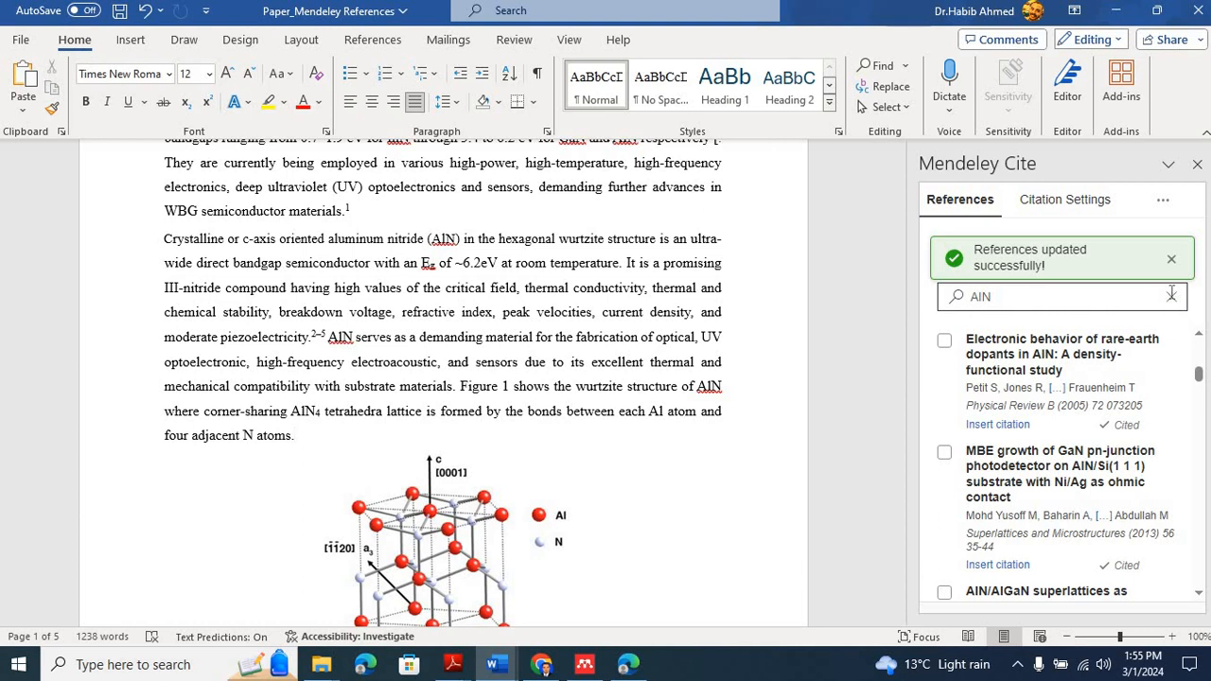
key(ctrl+v)
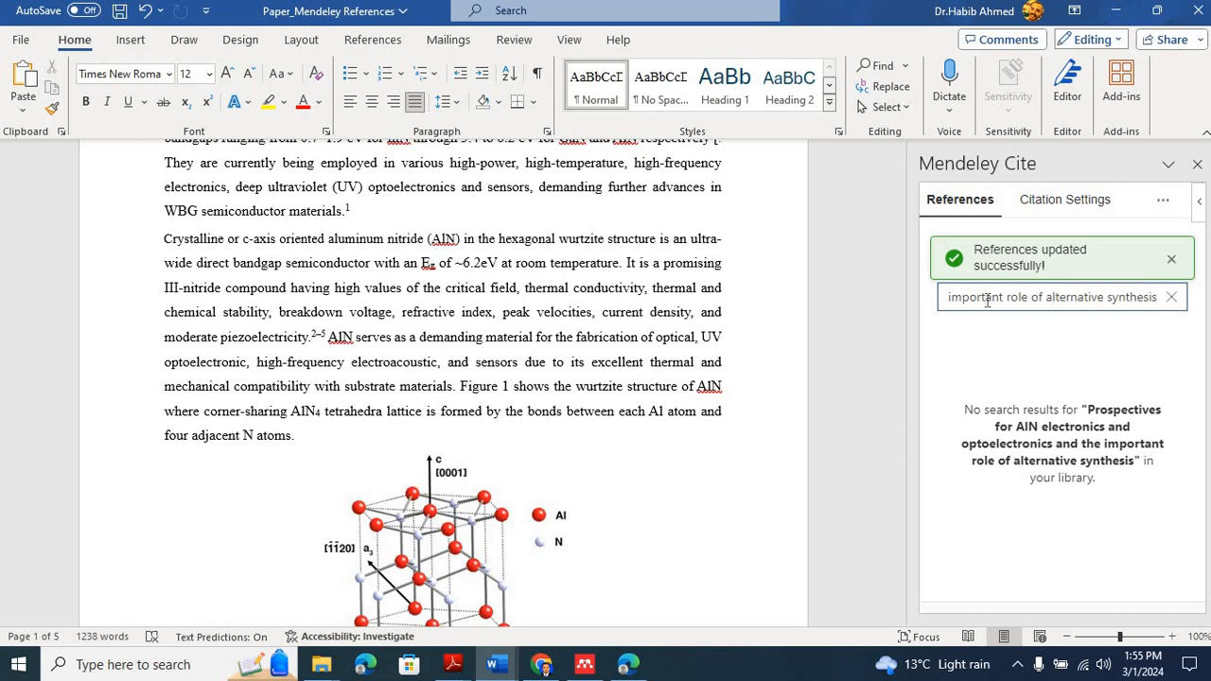
key(Left)
key(Left)
key(Left)
key(Left)
key(Left)
key(Left)
key(Left)
key(Left)
key(Left)
key(Left)
key(Left)
key(Left)
key(Left)
key(Left)
key(Left)
key(Left)
key(Left)
key(Left)
key(Left)
key(Left)
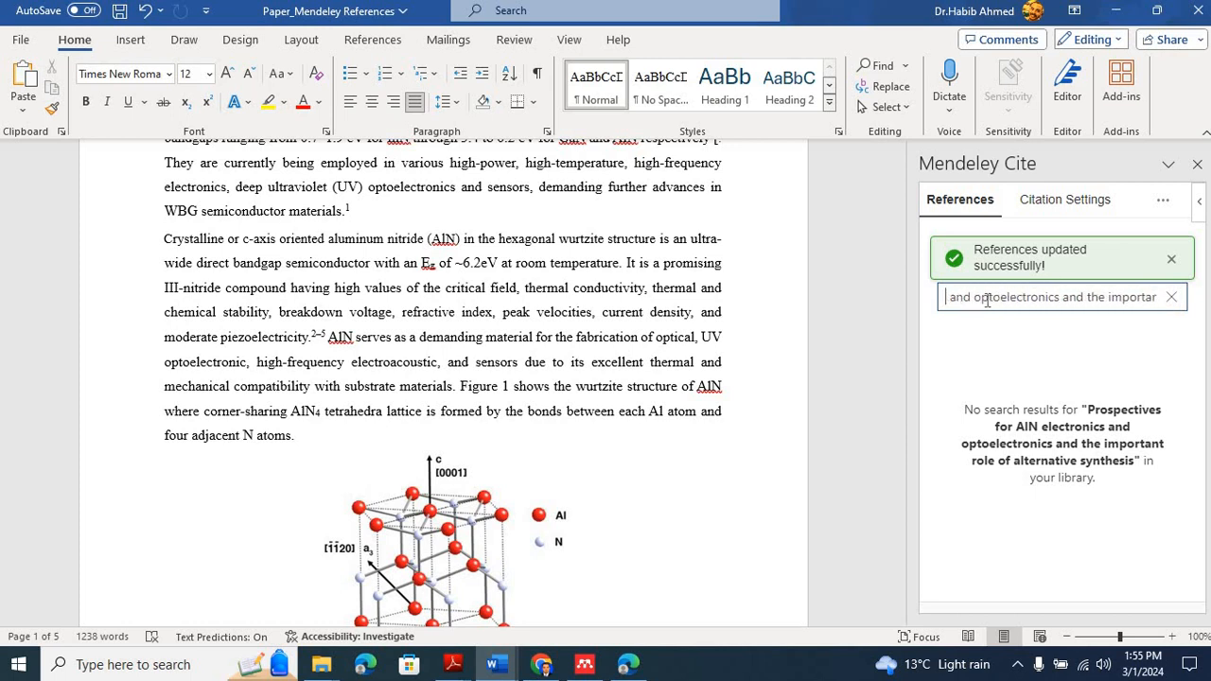
key(Left)
key(Left)
key(Left)
key(Left)
key(Left)
key(Left)
key(Left)
key(Left)
key(Left)
key(Left)
key(Left)
key(Left)
key(Left)
key(Left)
key(Left)
key(Left)
key(Left)
key(Left)
key(Left)
key(Left)
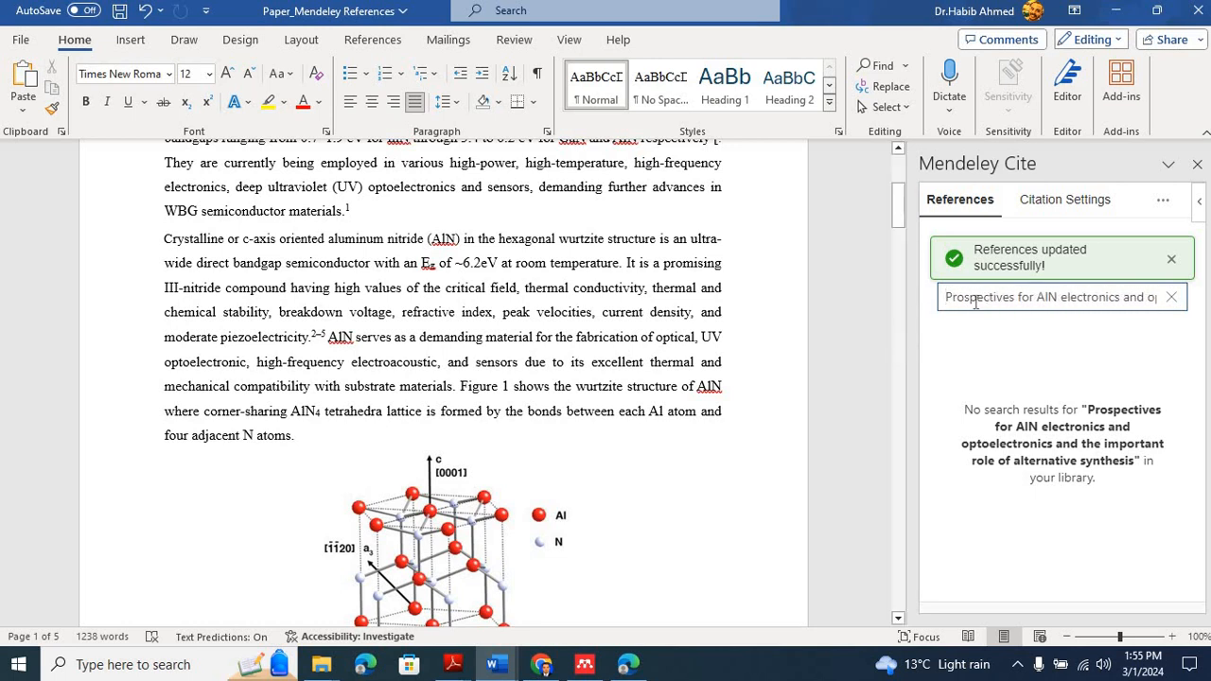
triple_click(970, 299)
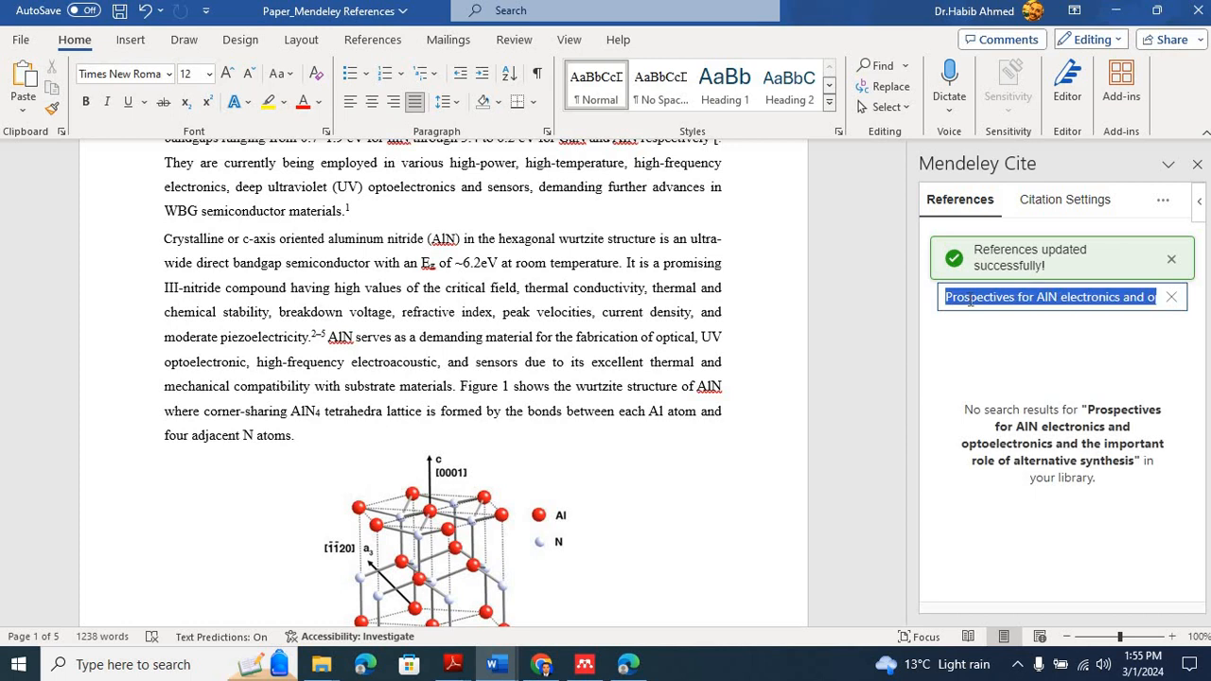
click(585, 664)
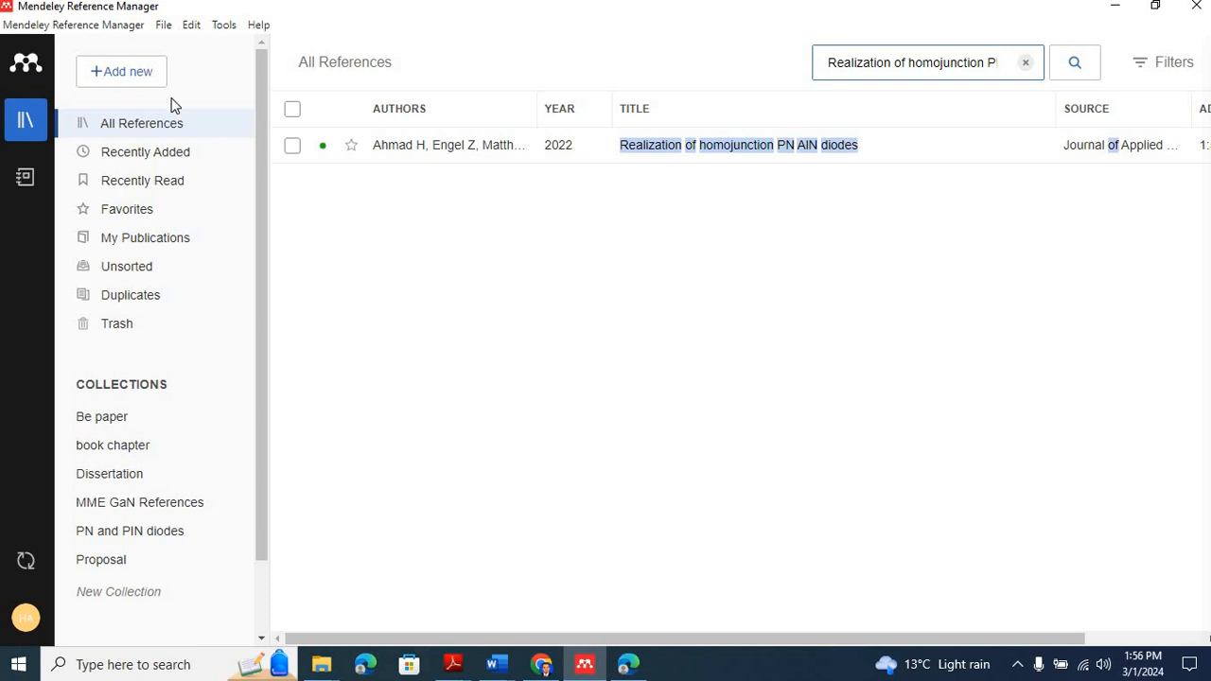
Clear the title search in Reference Manager and launch Tools > Search for articles online
click(167, 130)
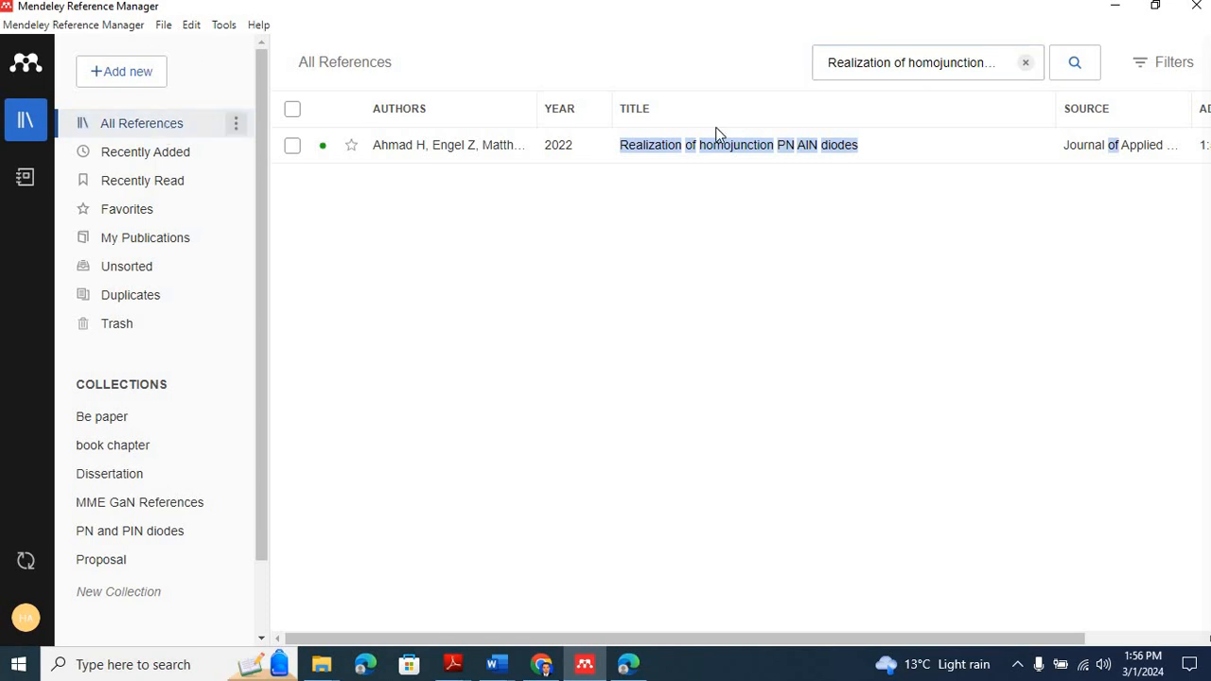
click(1027, 64)
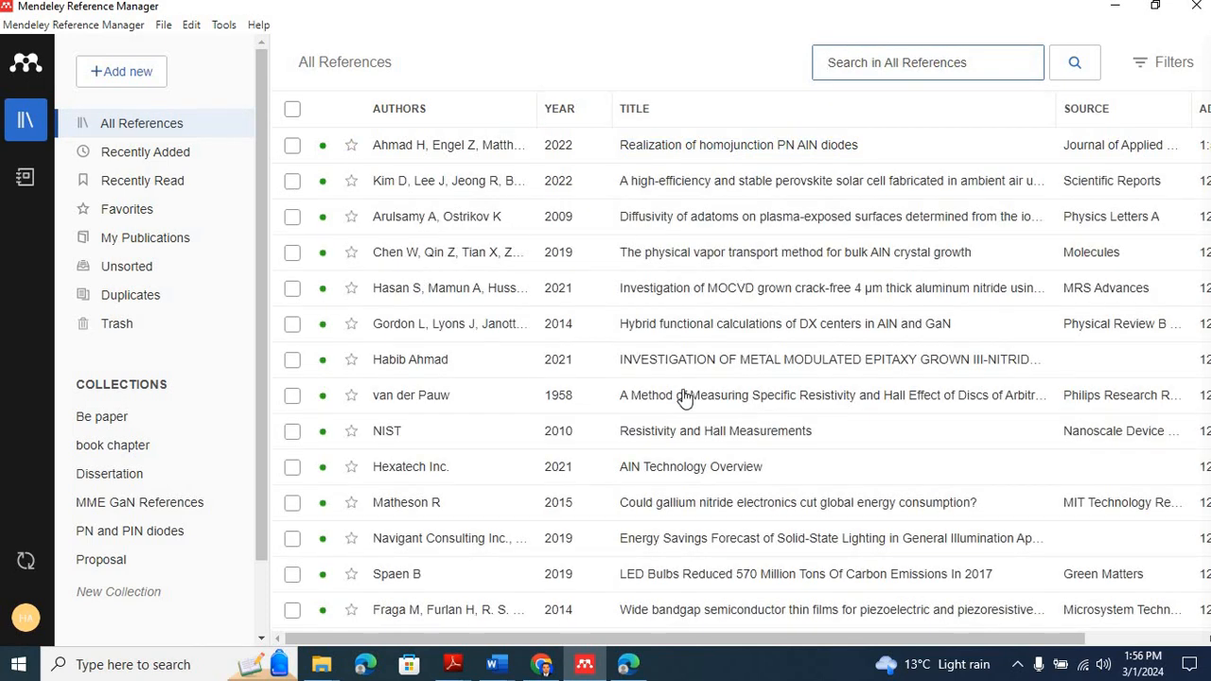
click(224, 26)
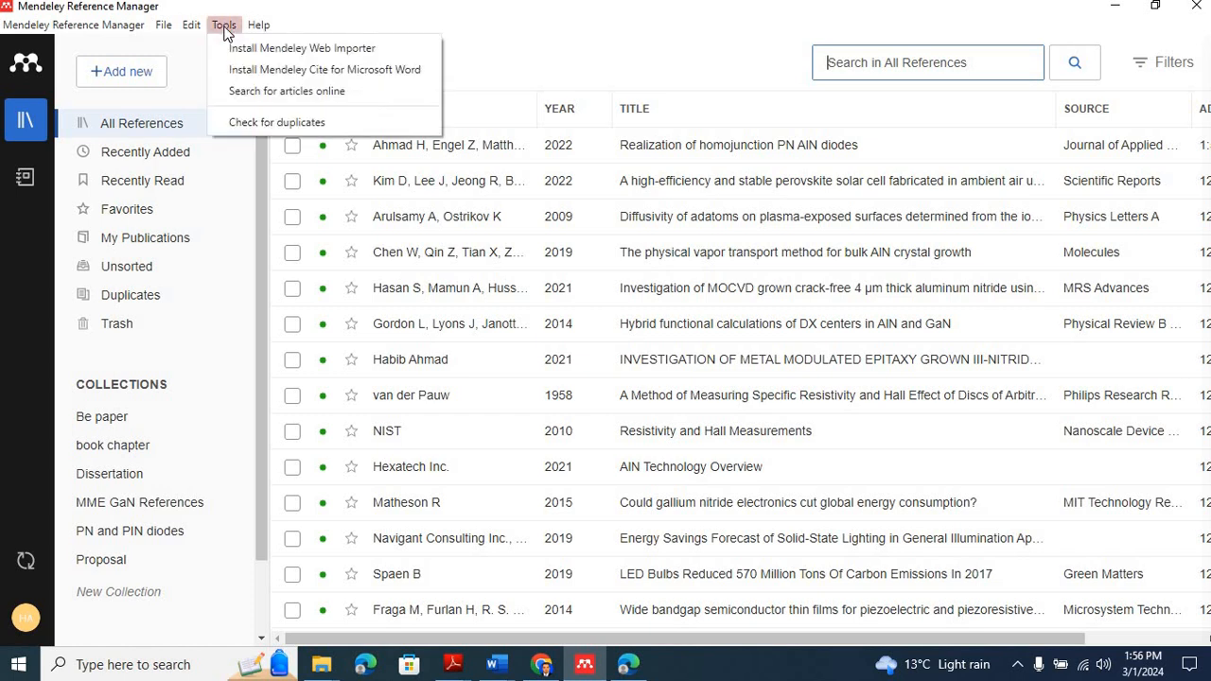
click(244, 93)
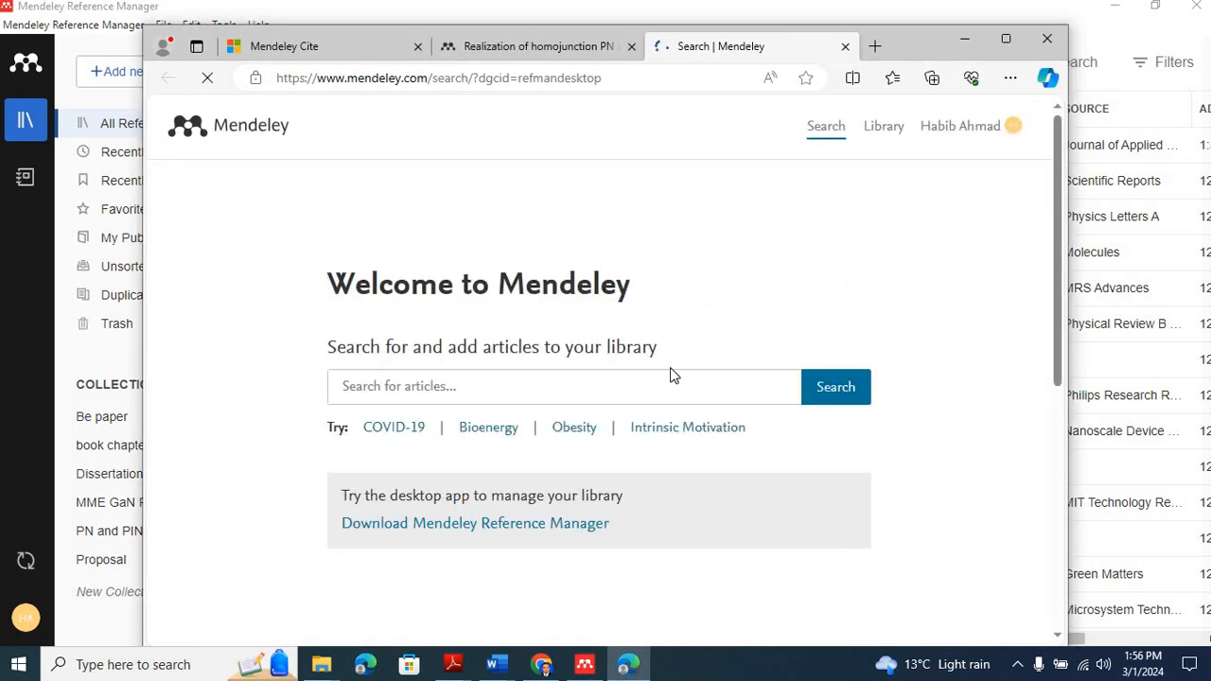
Search online for the pasted Prospectives title, add the 2023 article to the library, and view its PDF
click(635, 394)
key(ctrl+v)
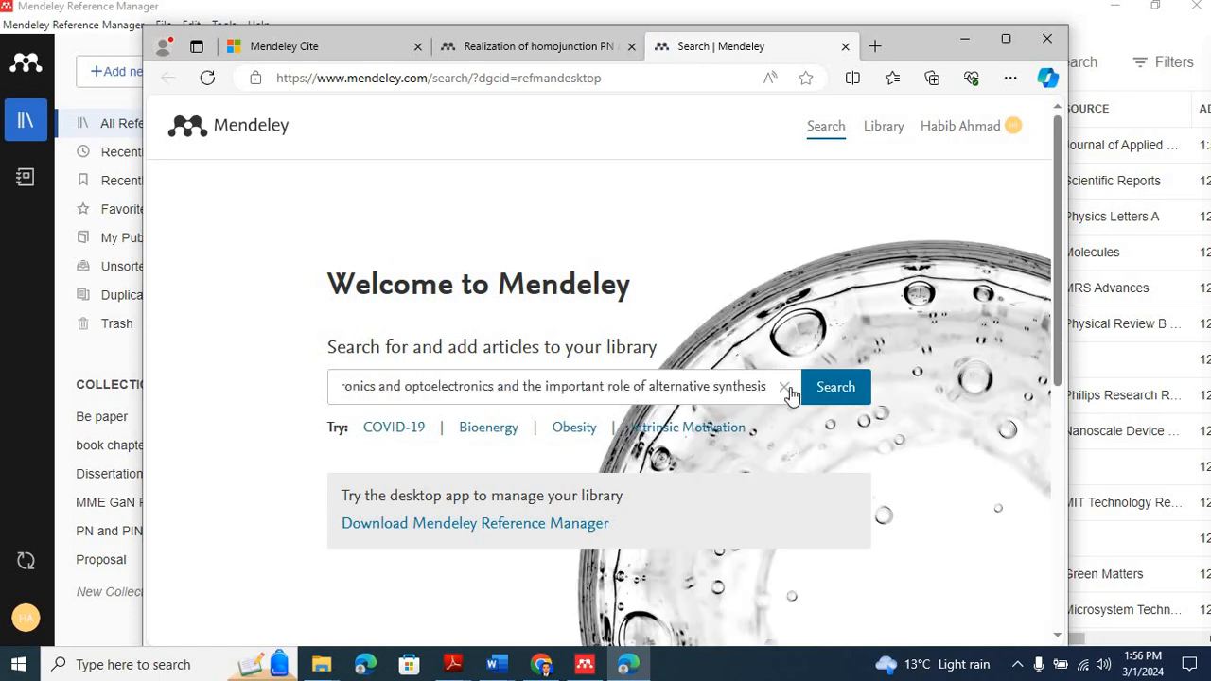
click(836, 390)
click(836, 389)
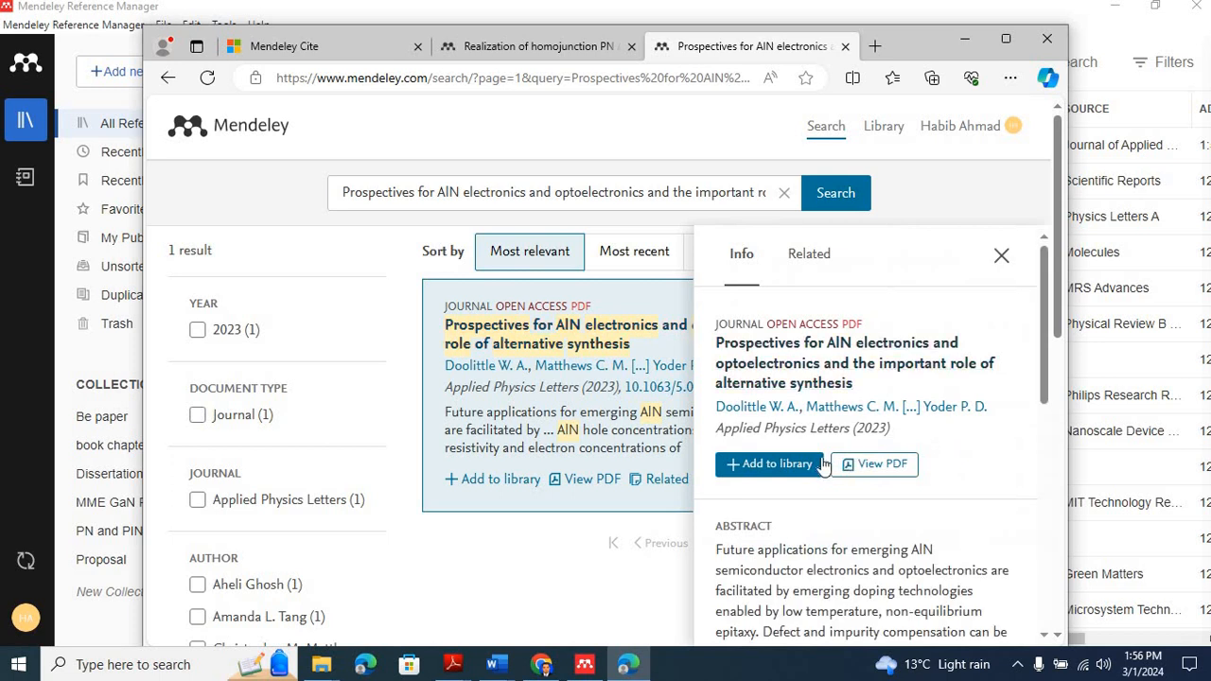
click(800, 465)
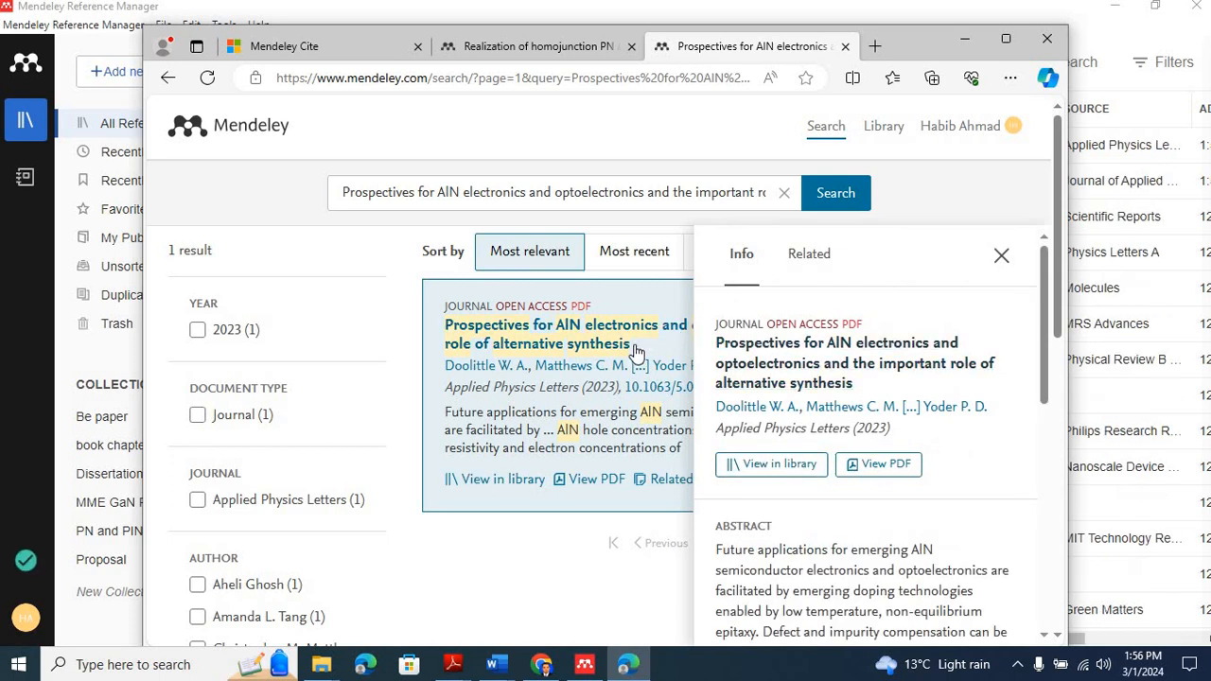
mouse_move(454, 662)
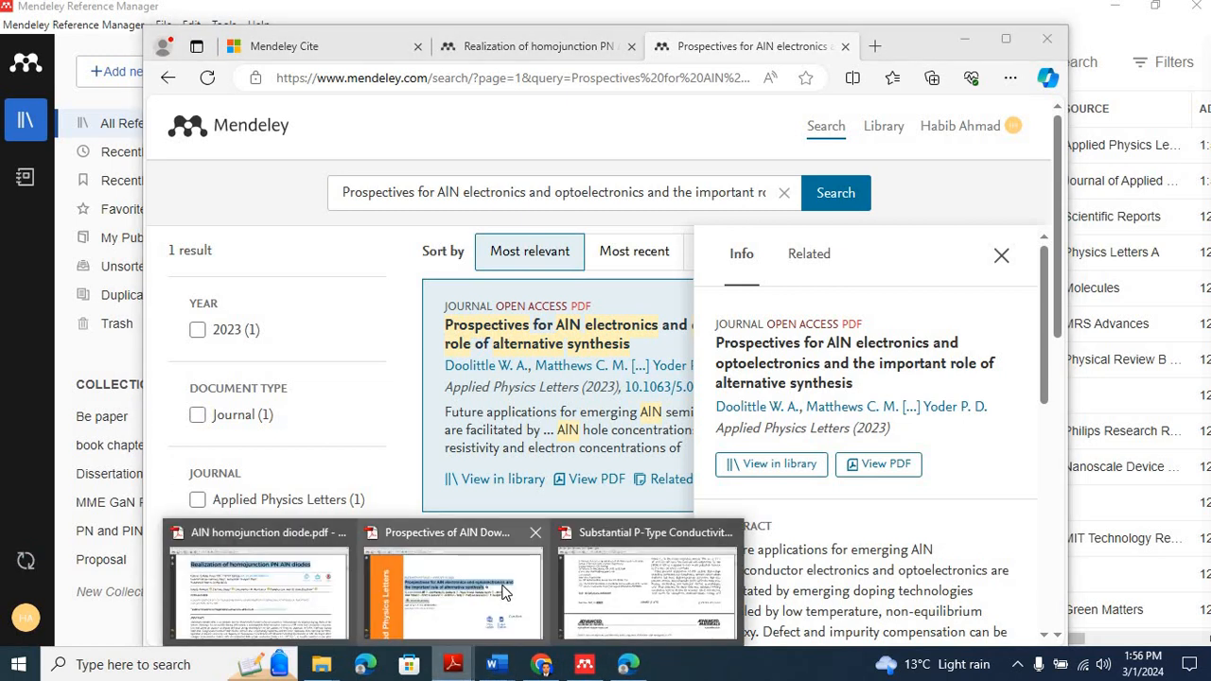
click(473, 615)
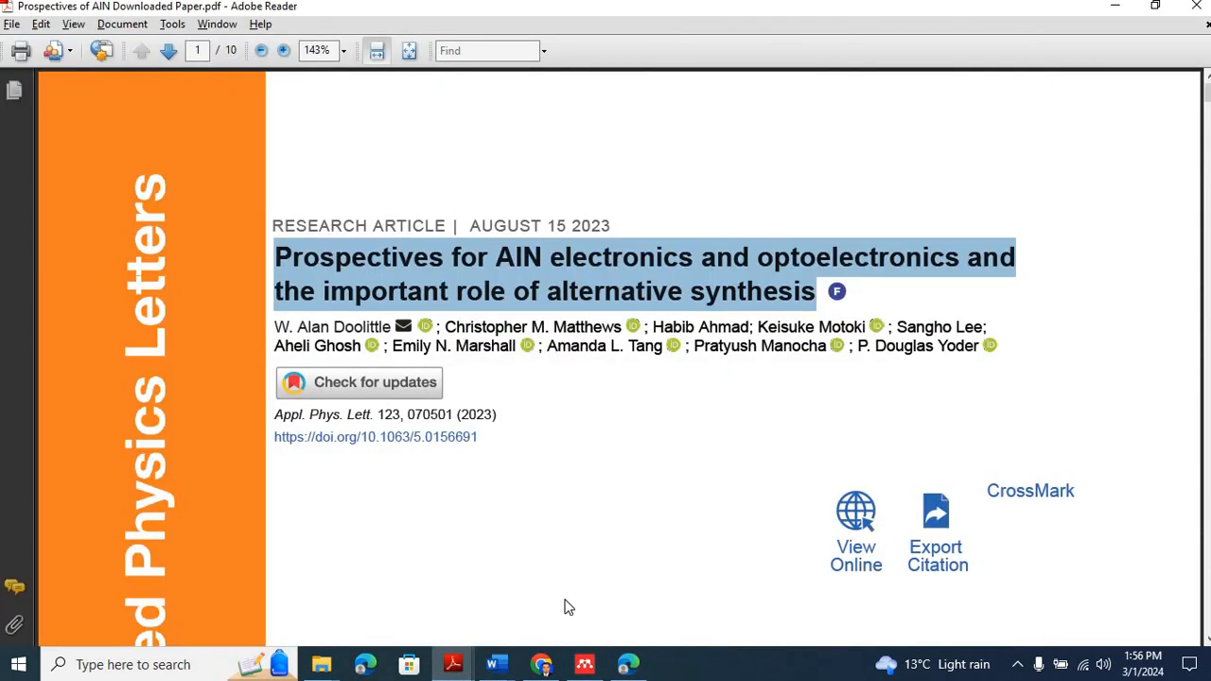
Find the pasted 'Prospectives for AlN electronics' title in the Mendeley library, then return to Paper_Mendeley References
click(585, 665)
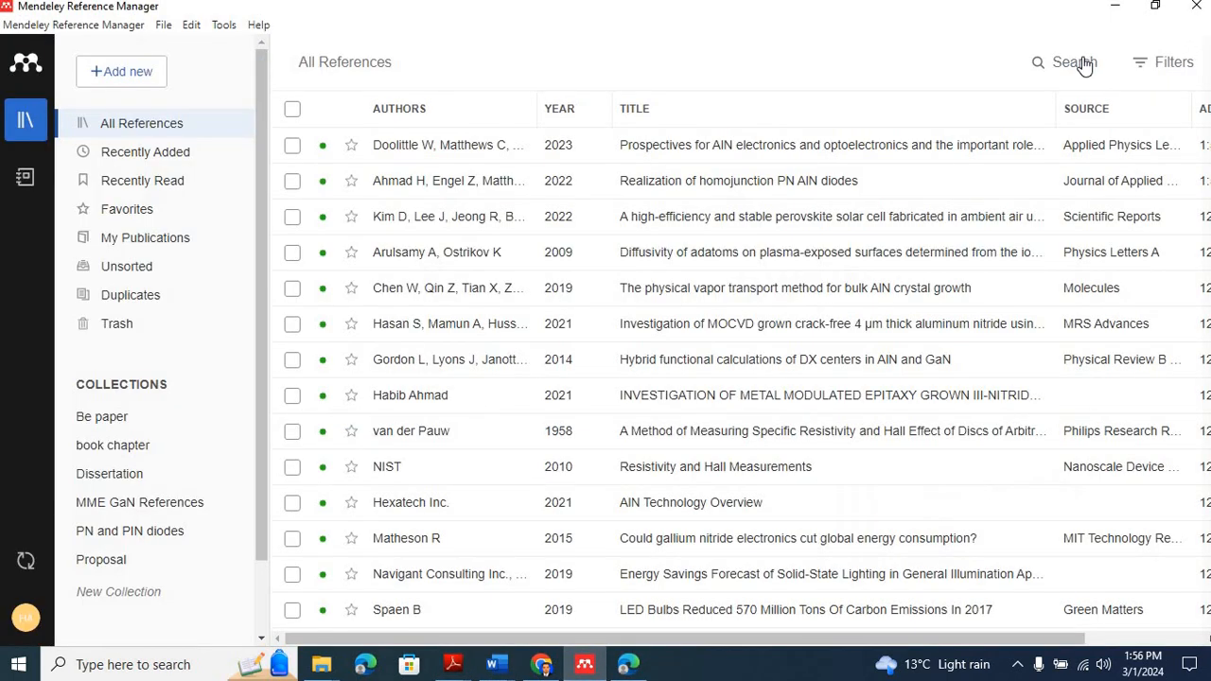
click(1075, 67)
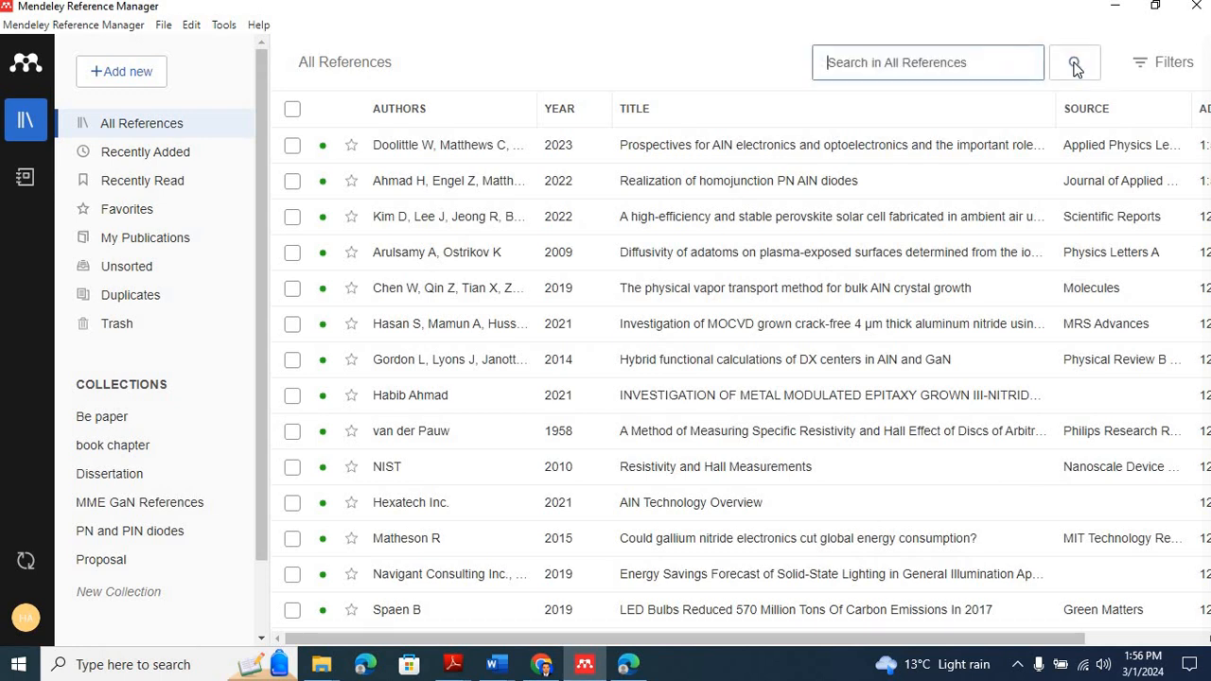
key(ctrl+v)
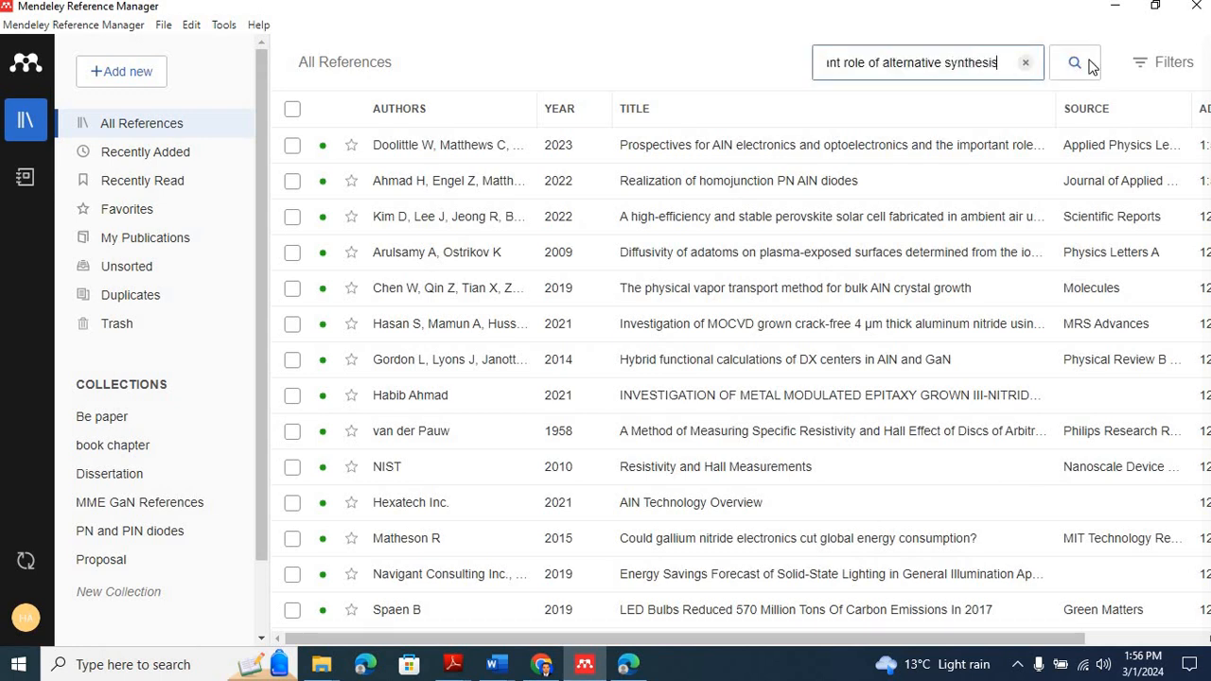
click(1083, 65)
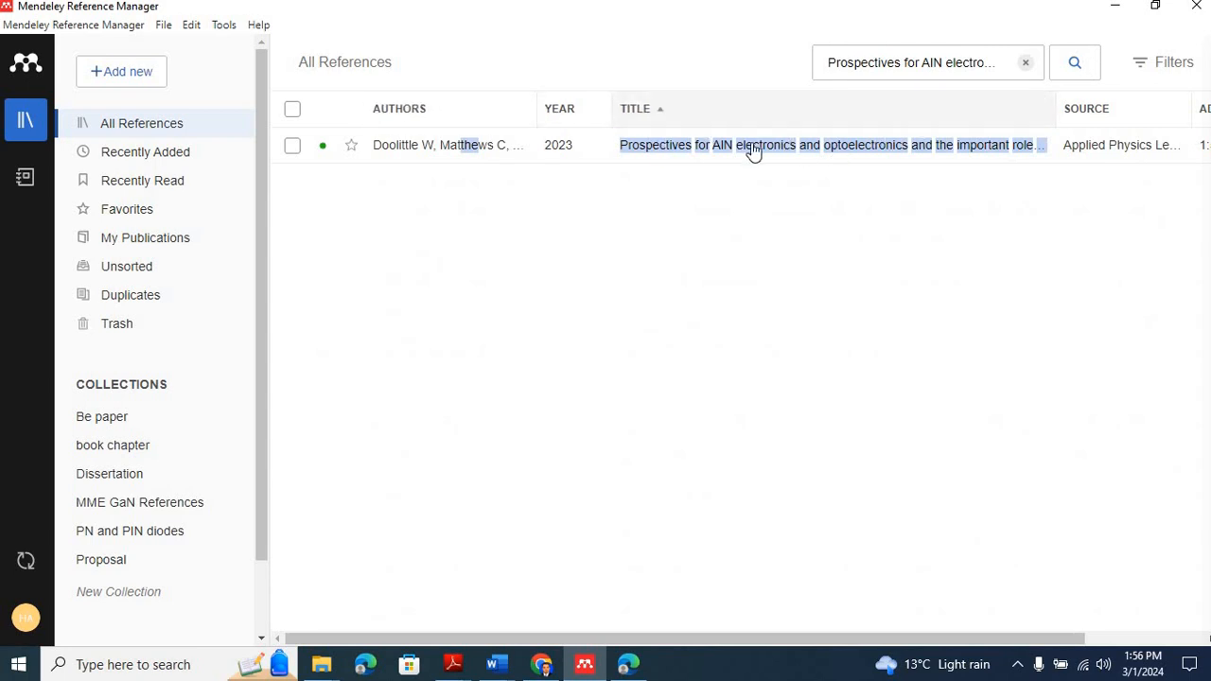
click(494, 667)
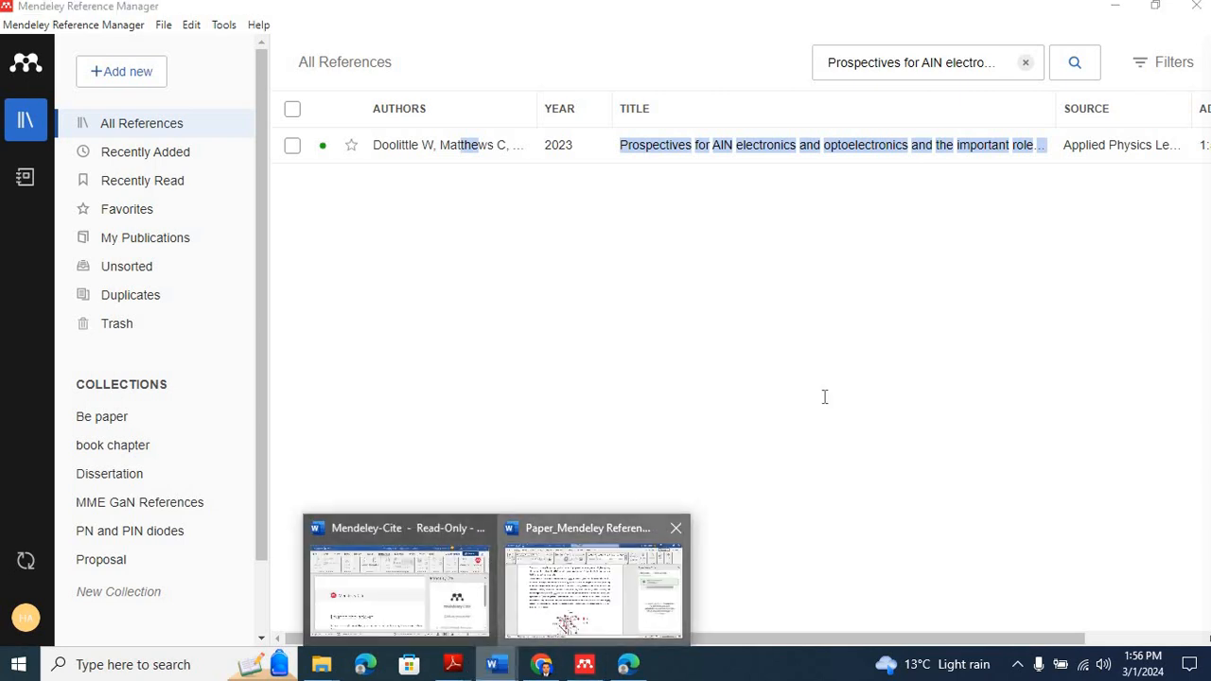
click(545, 593)
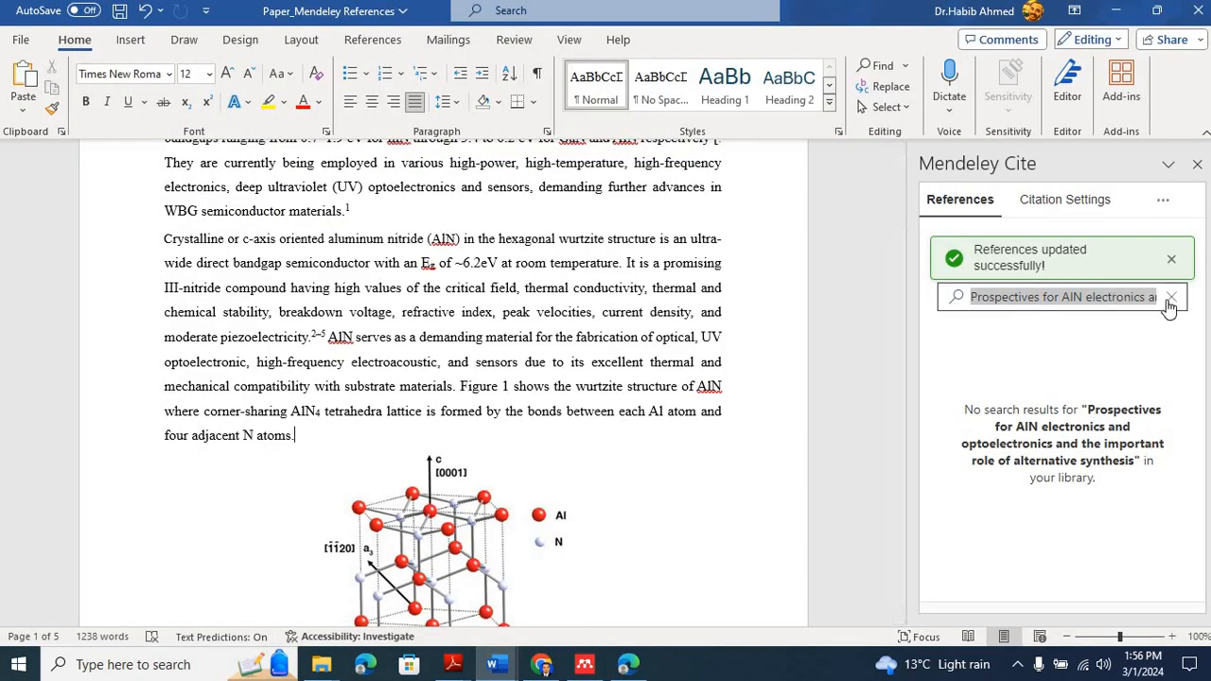
Update Mendeley Cite from the library and insert the Prospectives for AlN article as citation 6
click(1110, 296)
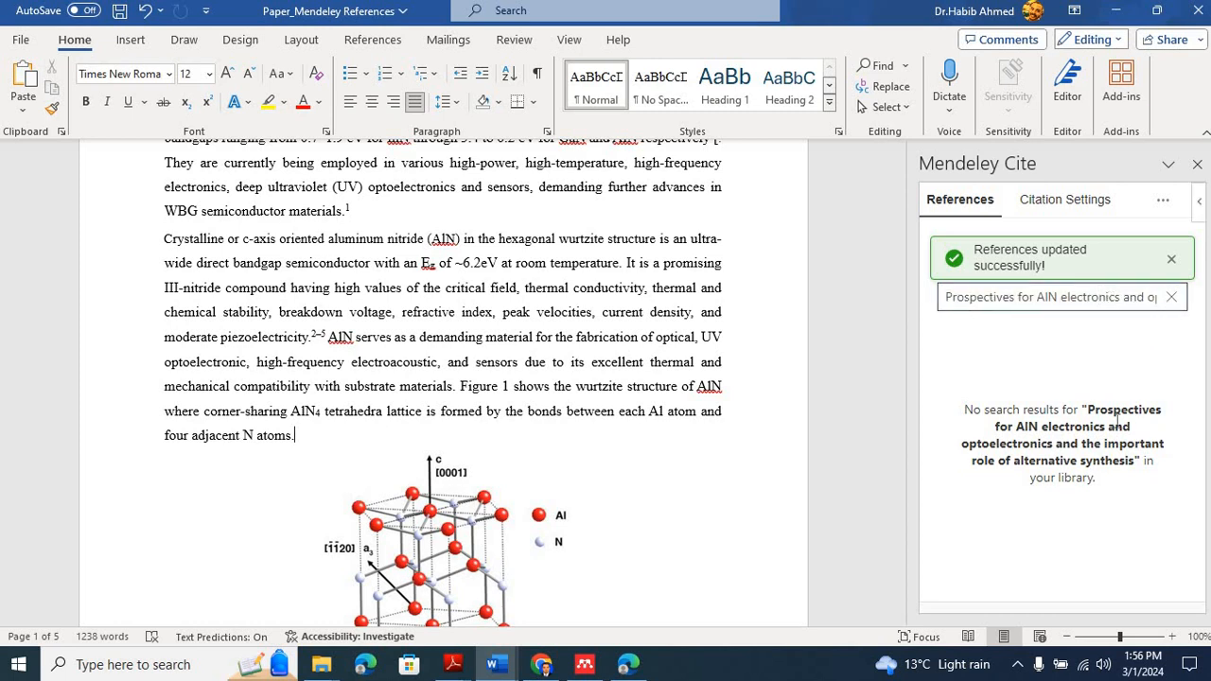
click(1163, 204)
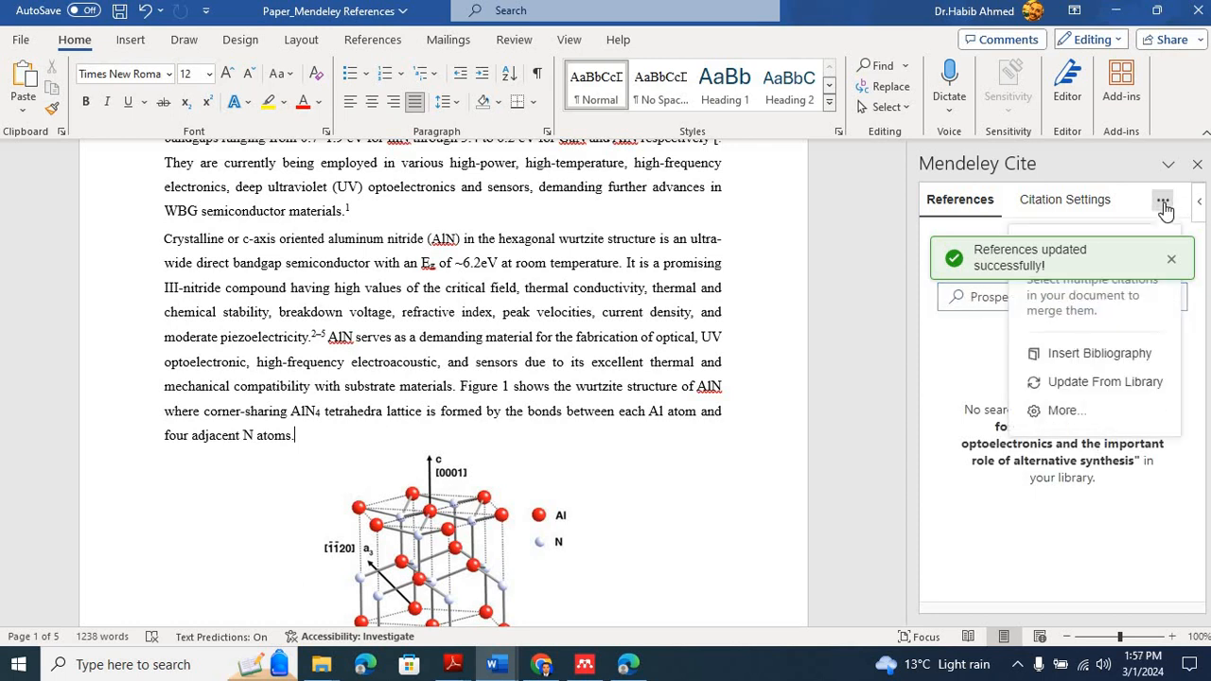
click(1076, 384)
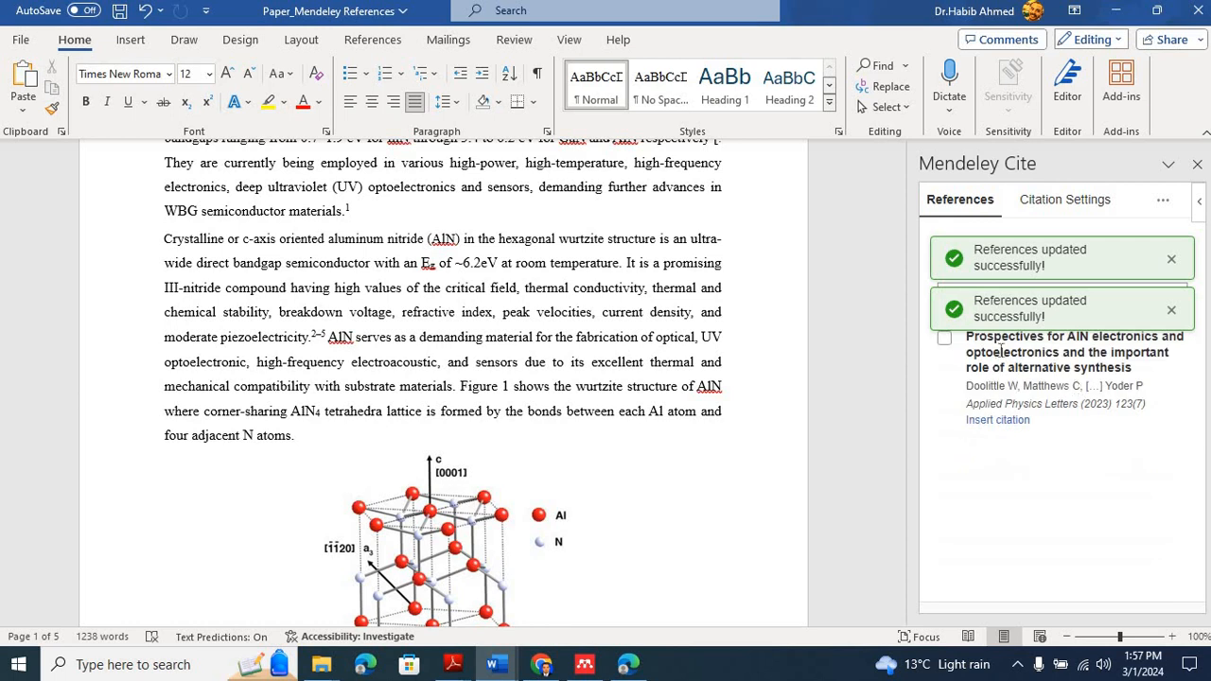
click(944, 337)
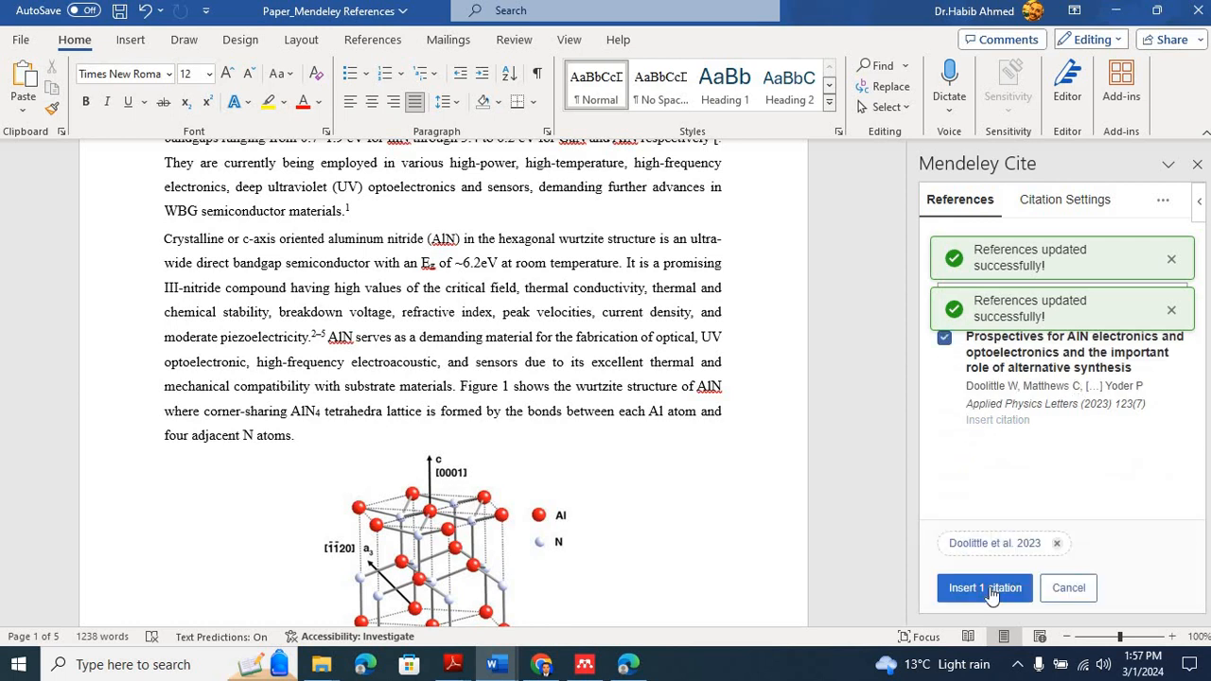
click(979, 590)
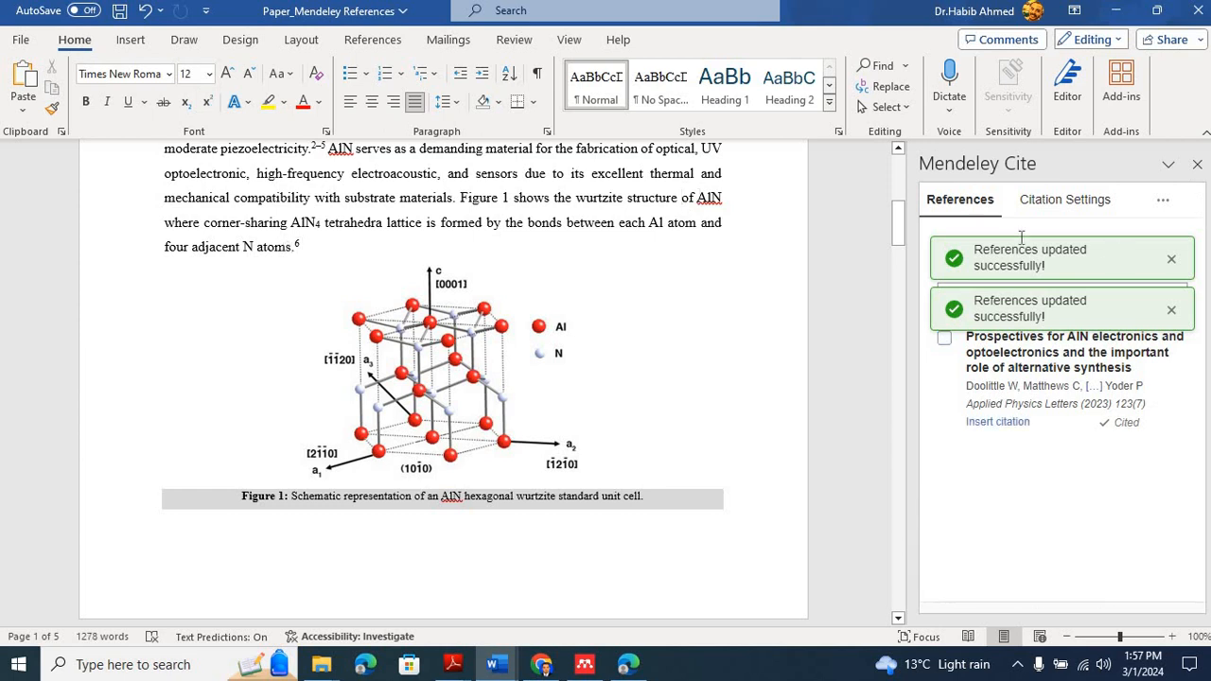
drag(900, 226, 913, 558)
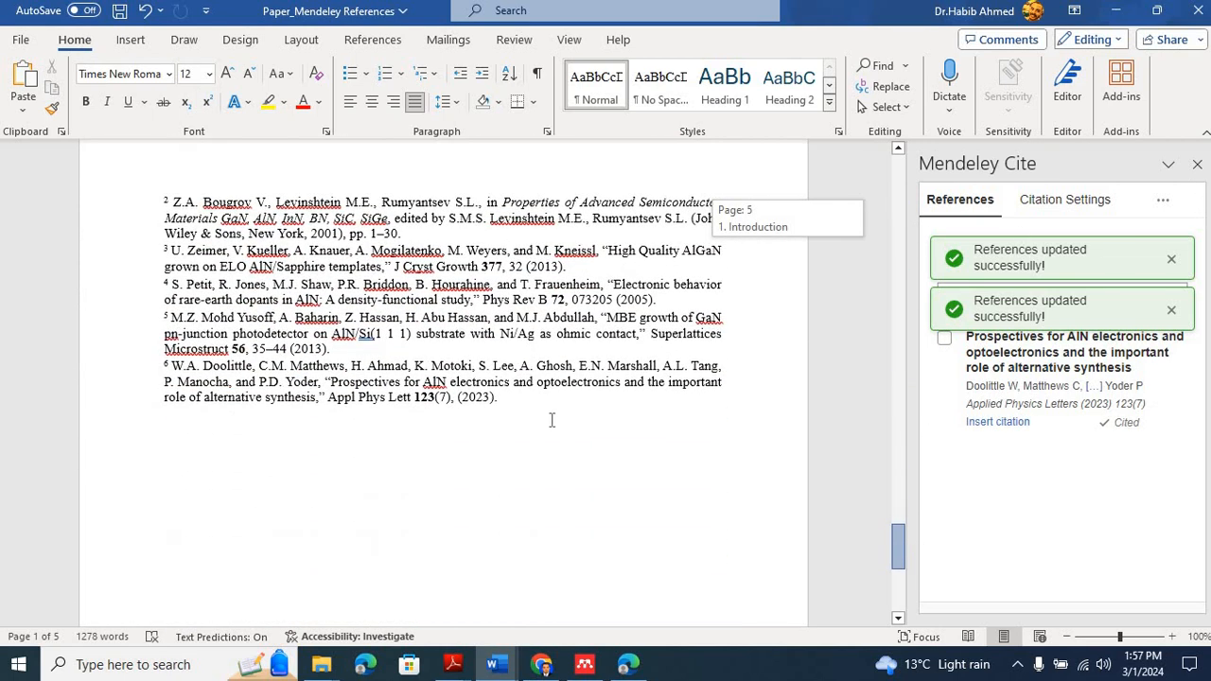
click(232, 376)
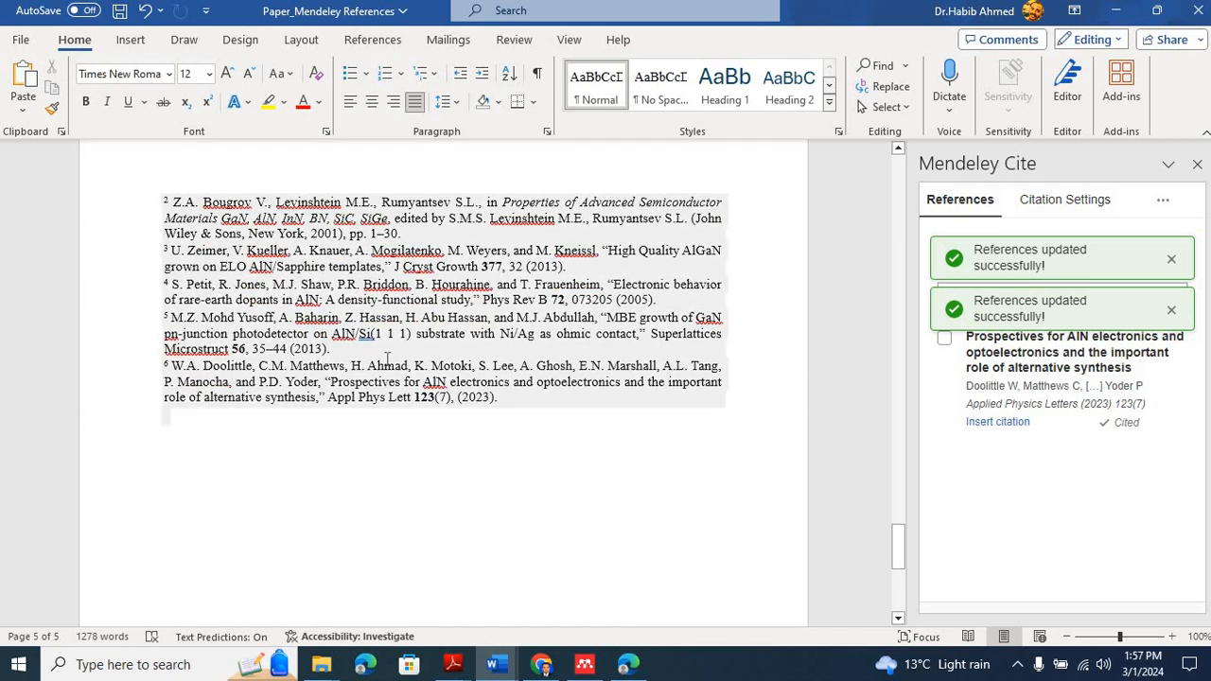
click(515, 404)
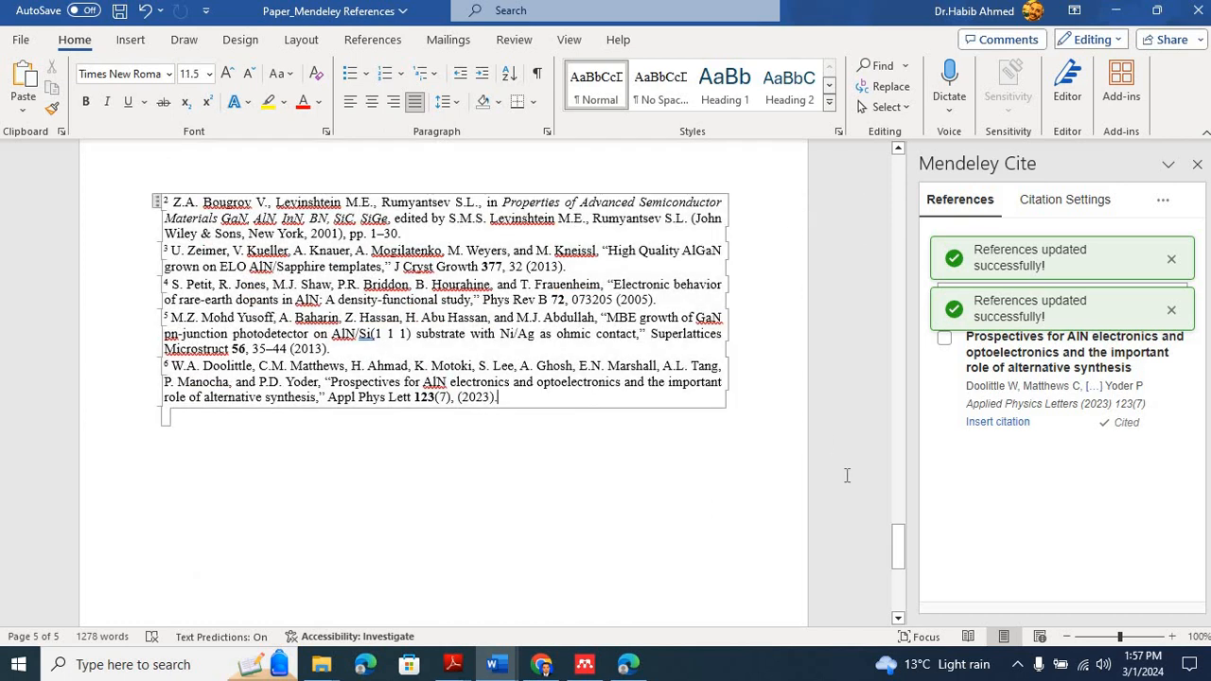
mouse_move(901, 550)
mouse_down()
mouse_move(899, 451)
mouse_move(840, 243)
mouse_move(901, 206)
mouse_up()
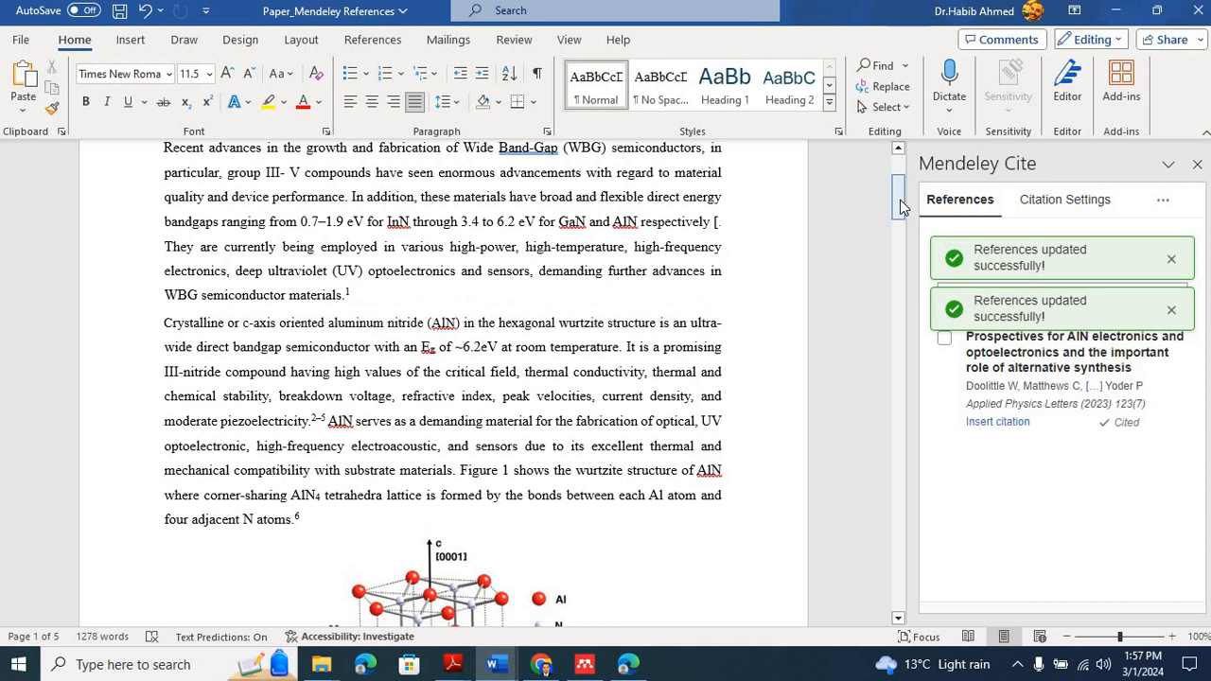